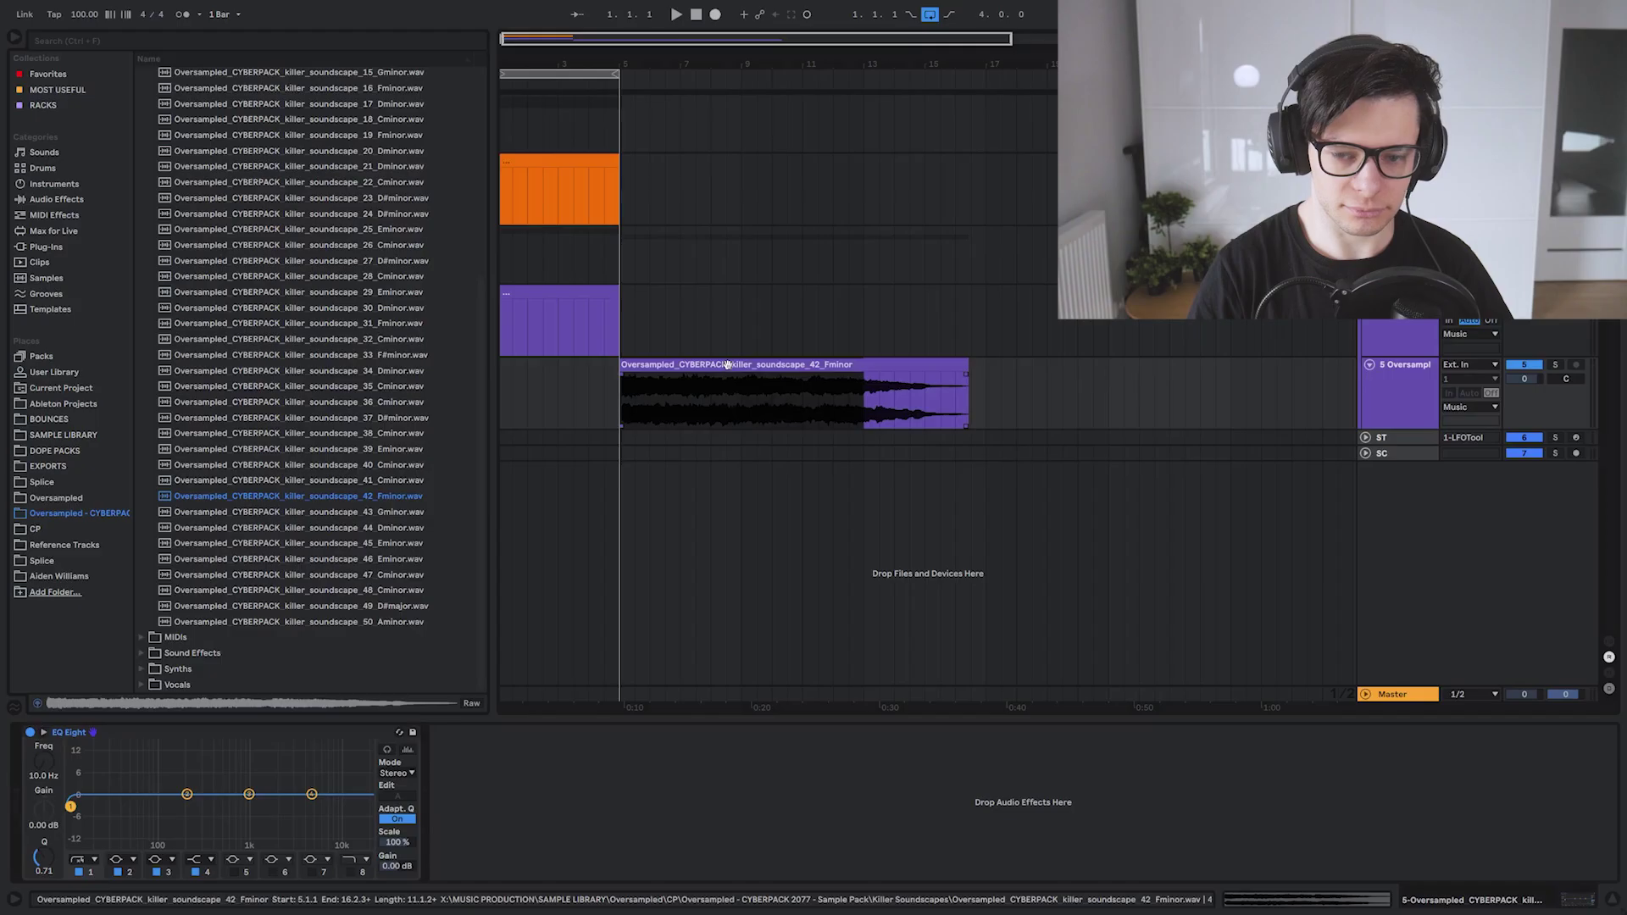
Play back the killer soundscape 42 clip in the arrangement
key("space")
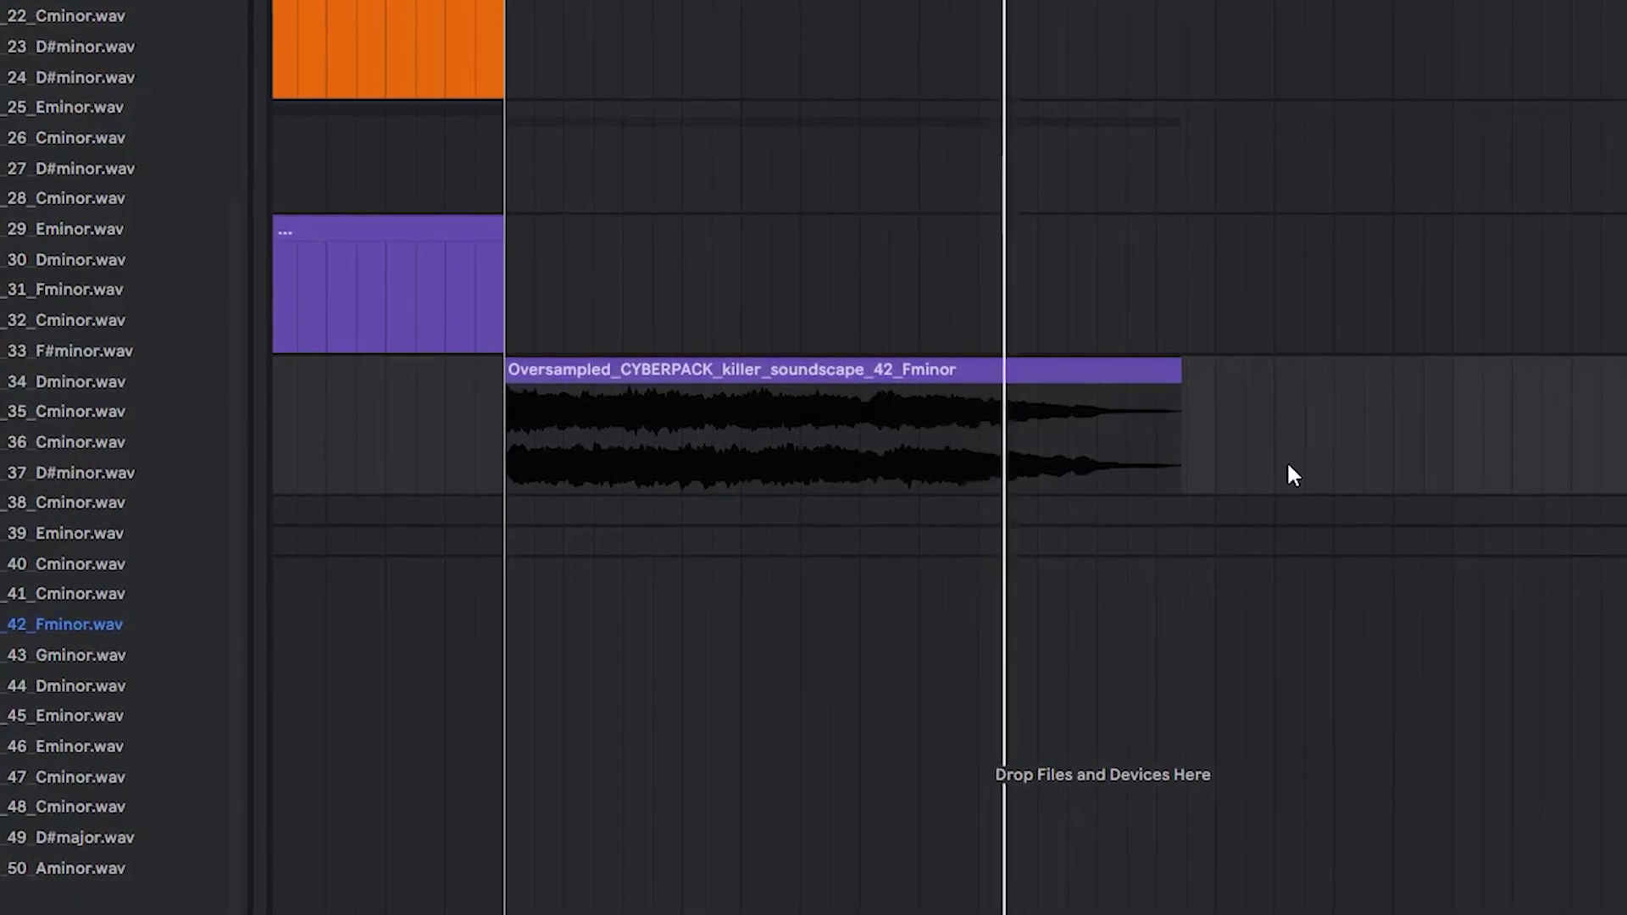
left_click(1275, 456)
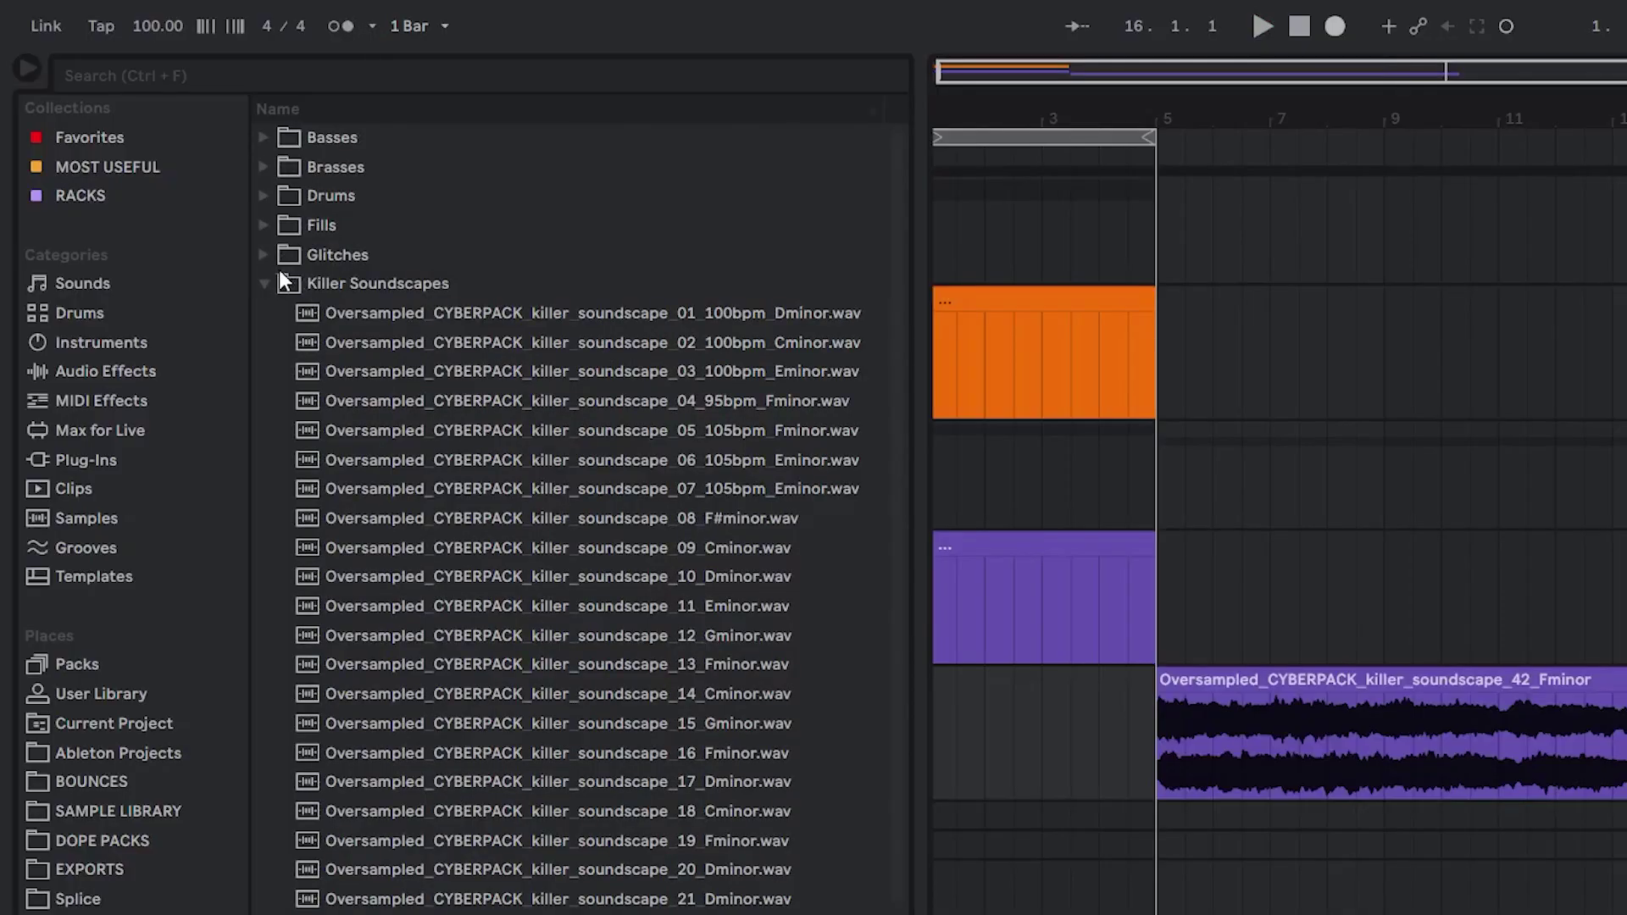
Browse the sample pack's Drums folder, going through the full drum loops and the drum one-shots
left_click(267, 283)
left_click(263, 196)
left_click(155, 137)
left_click_drag(474, 212, 494, 171)
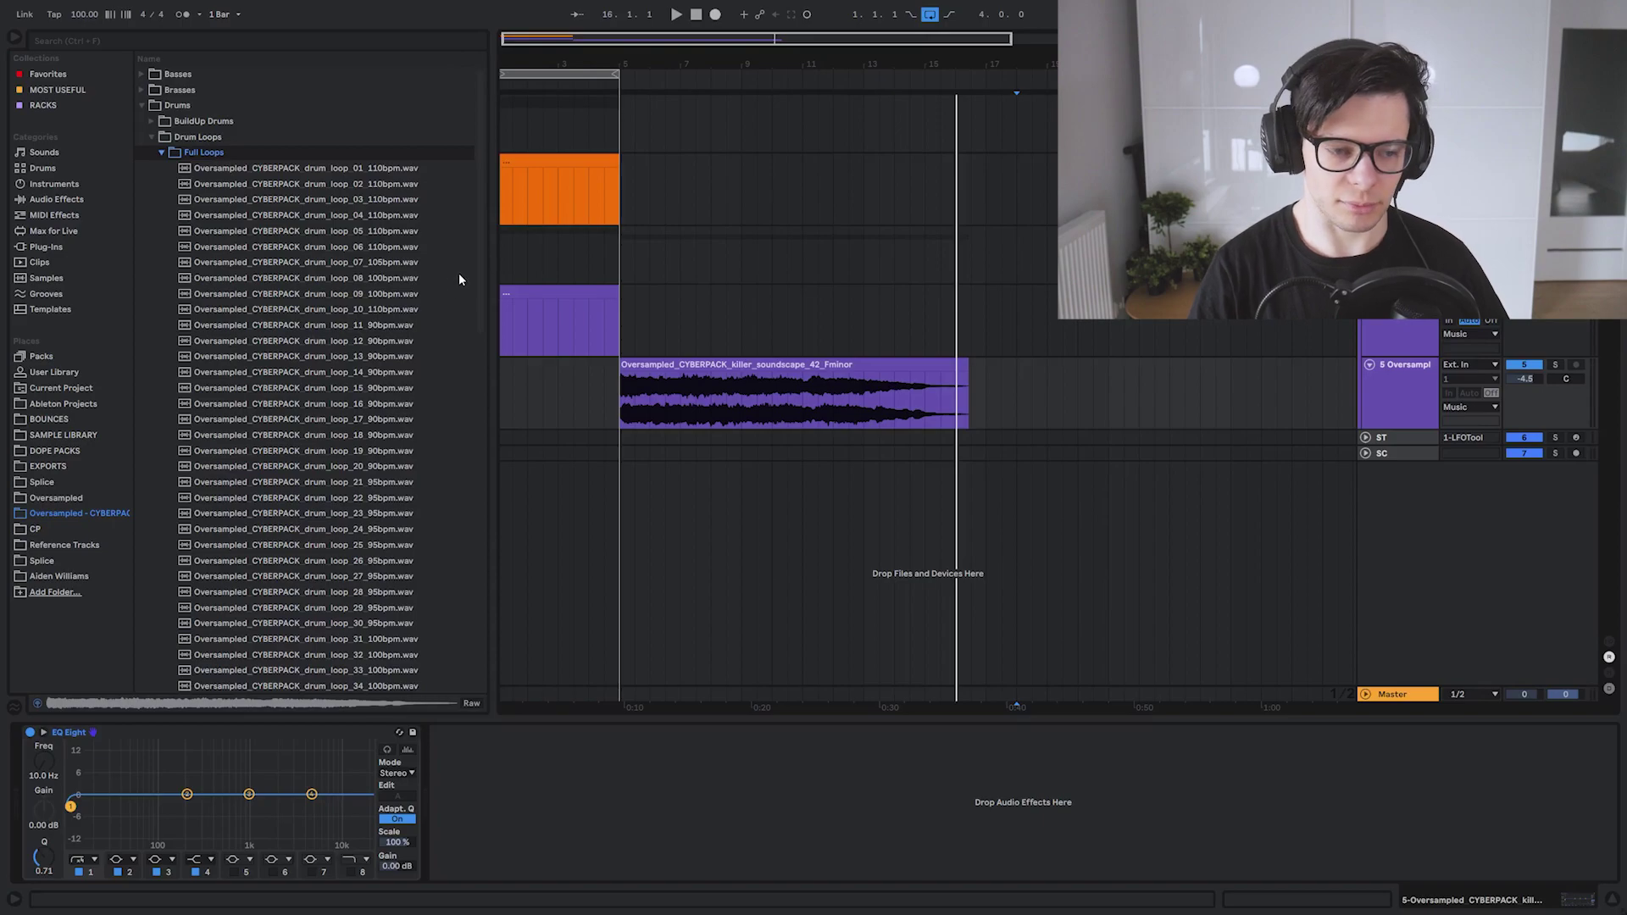
mouse_move(480, 253)
left_mouse_down()
mouse_move(484, 309)
mouse_move(479, 250)
left_mouse_up()
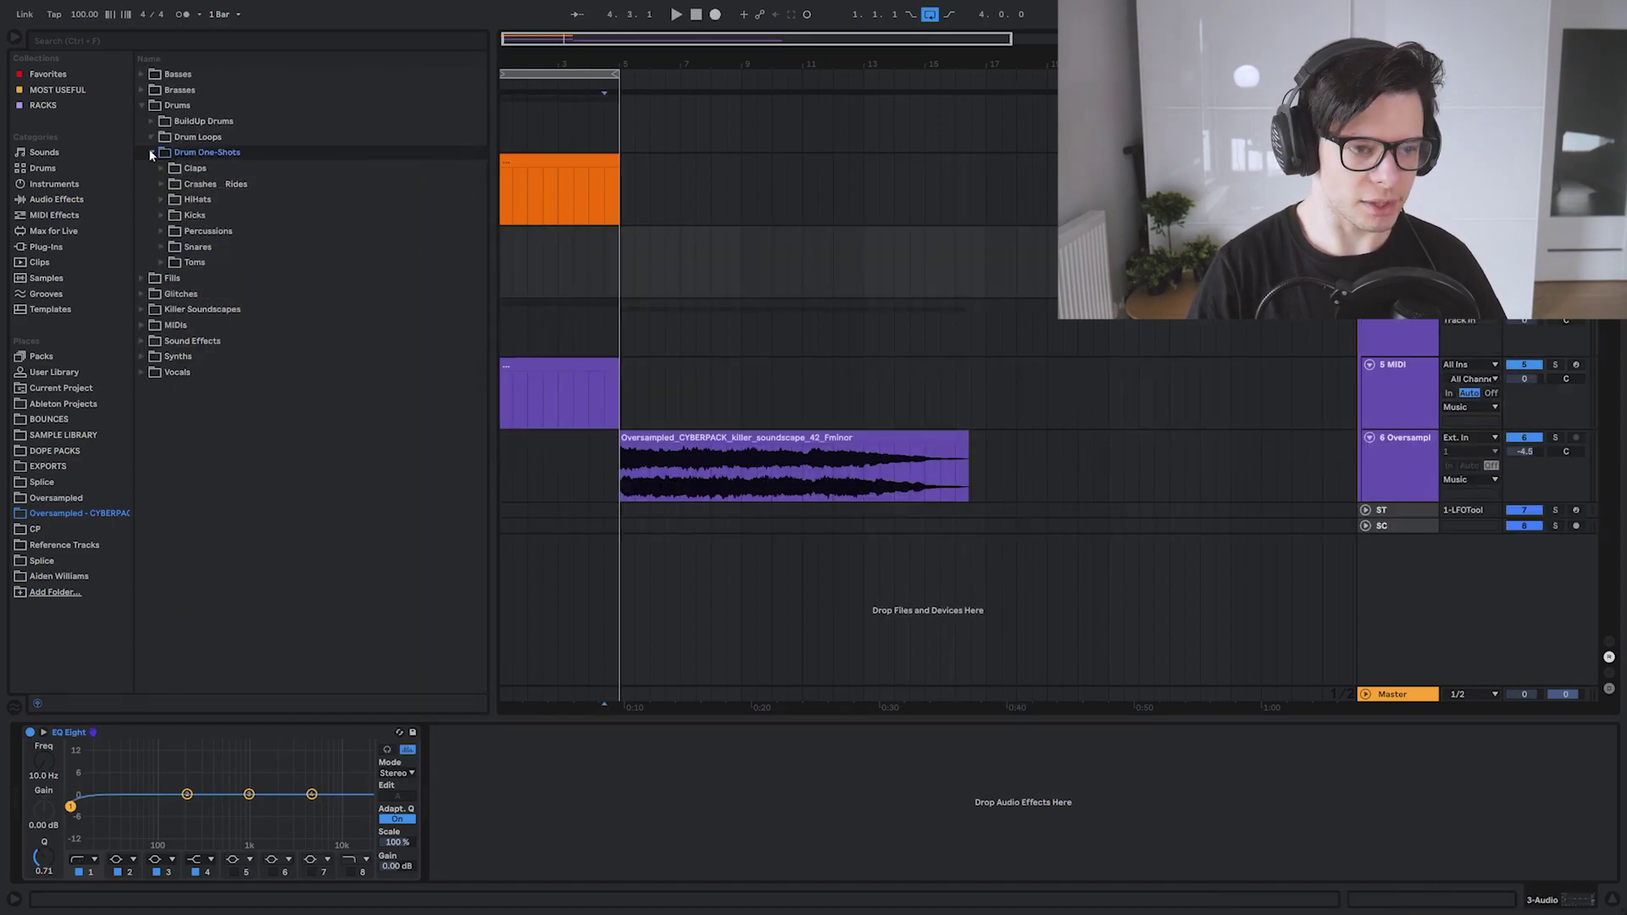
left_click(151, 154)
left_click(141, 106)
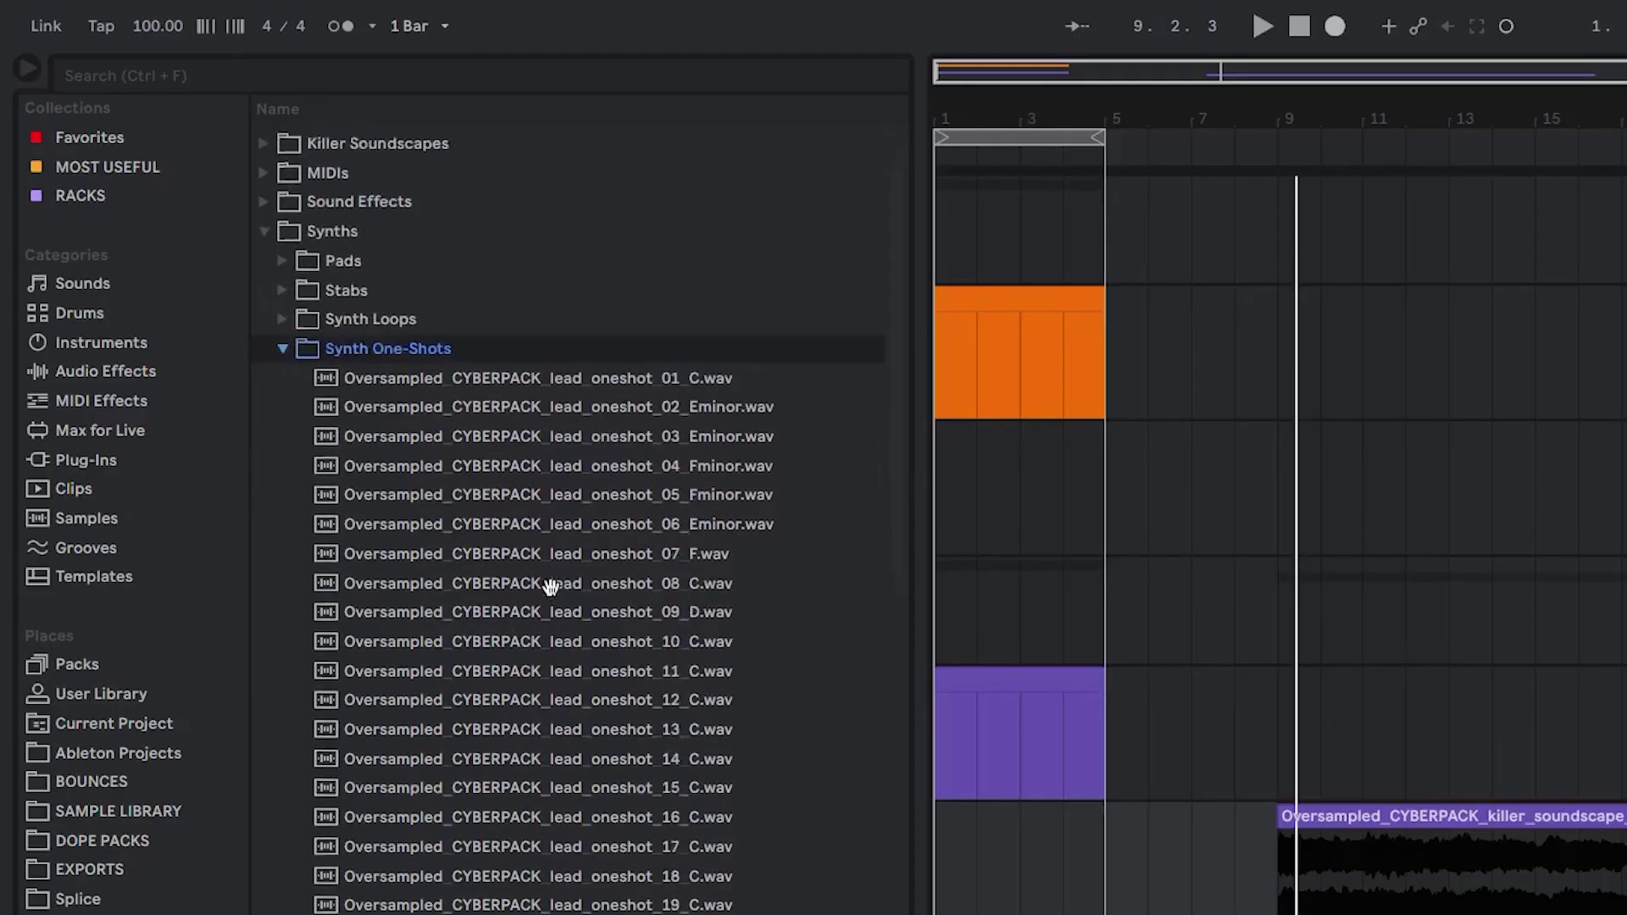
Load lead one-shot 77 from the Synth One-Shots folder onto the MIDI track and lengthen the opening A#3 note
scroll(551, 573, "down", 1)
scroll(632, 883, "down", 5)
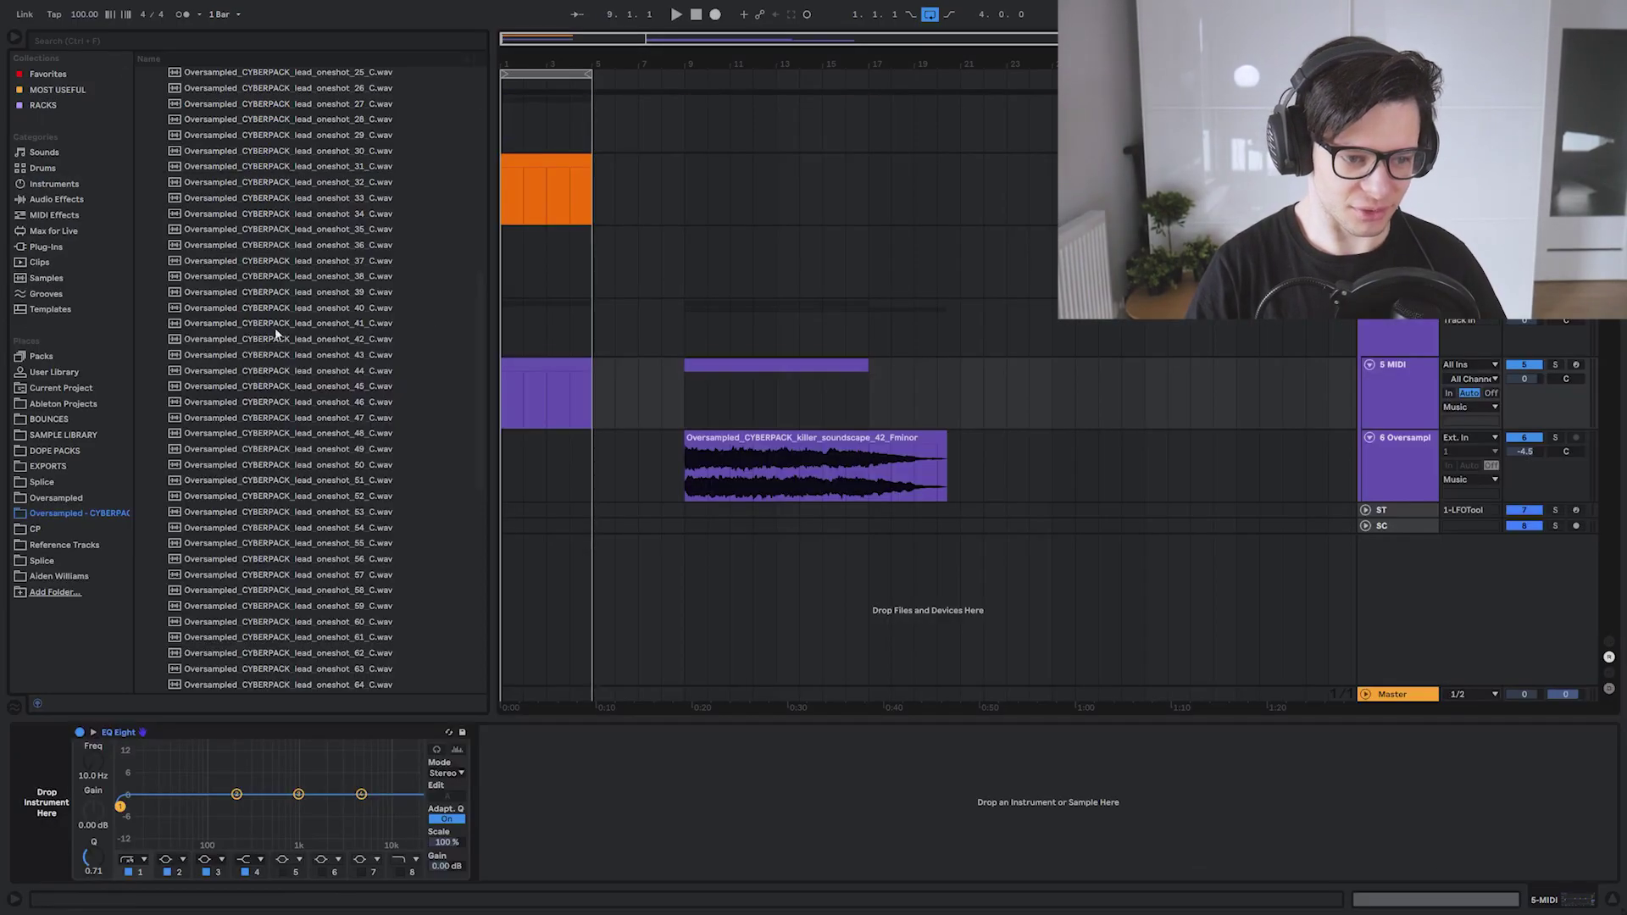
scroll(359, 423, "down", 3)
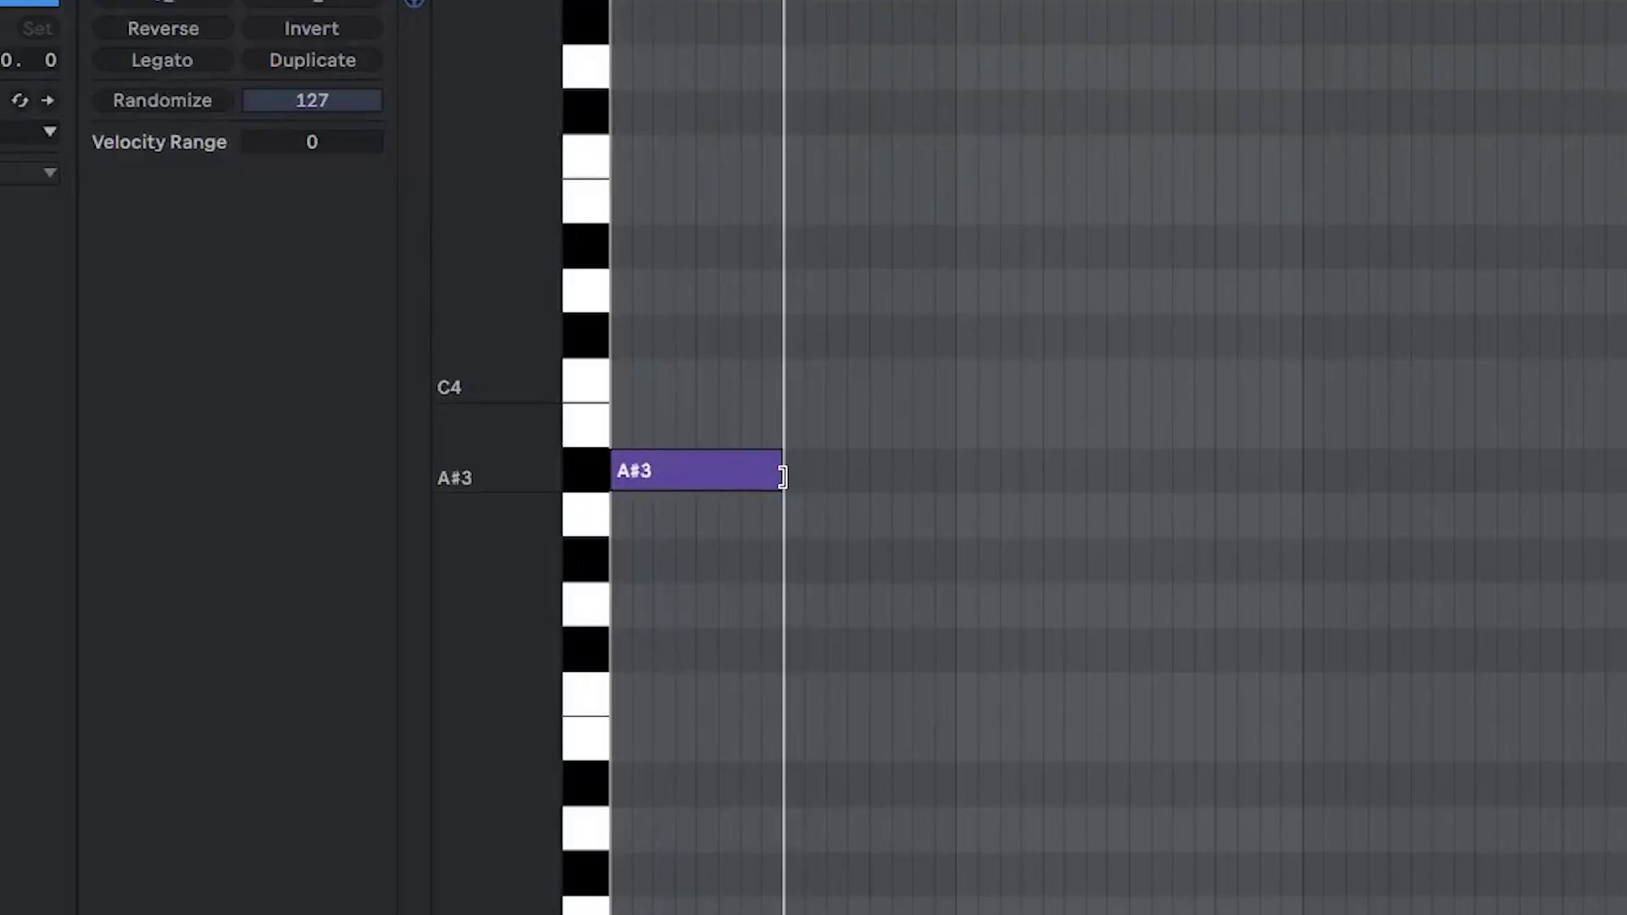
left_click_drag(782, 477, 952, 477)
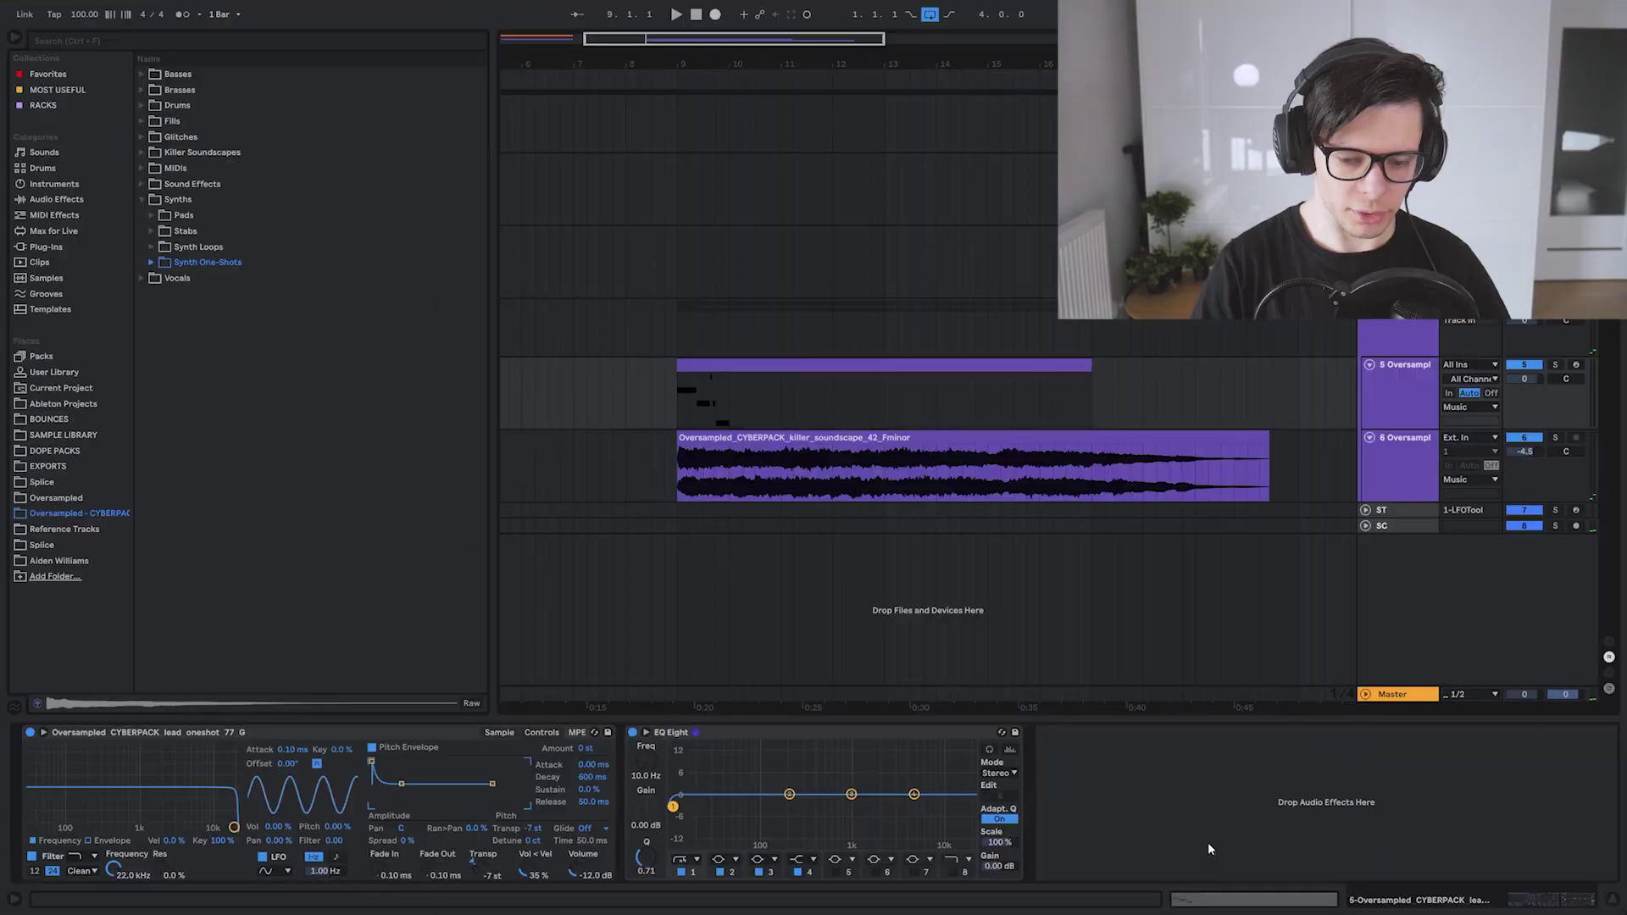
Add the THE ULTIMATE SPACE rack to the lead track and turn its delay down to 0
type("THE ULTIMATE SPACE")
key("Down")
key("Return")
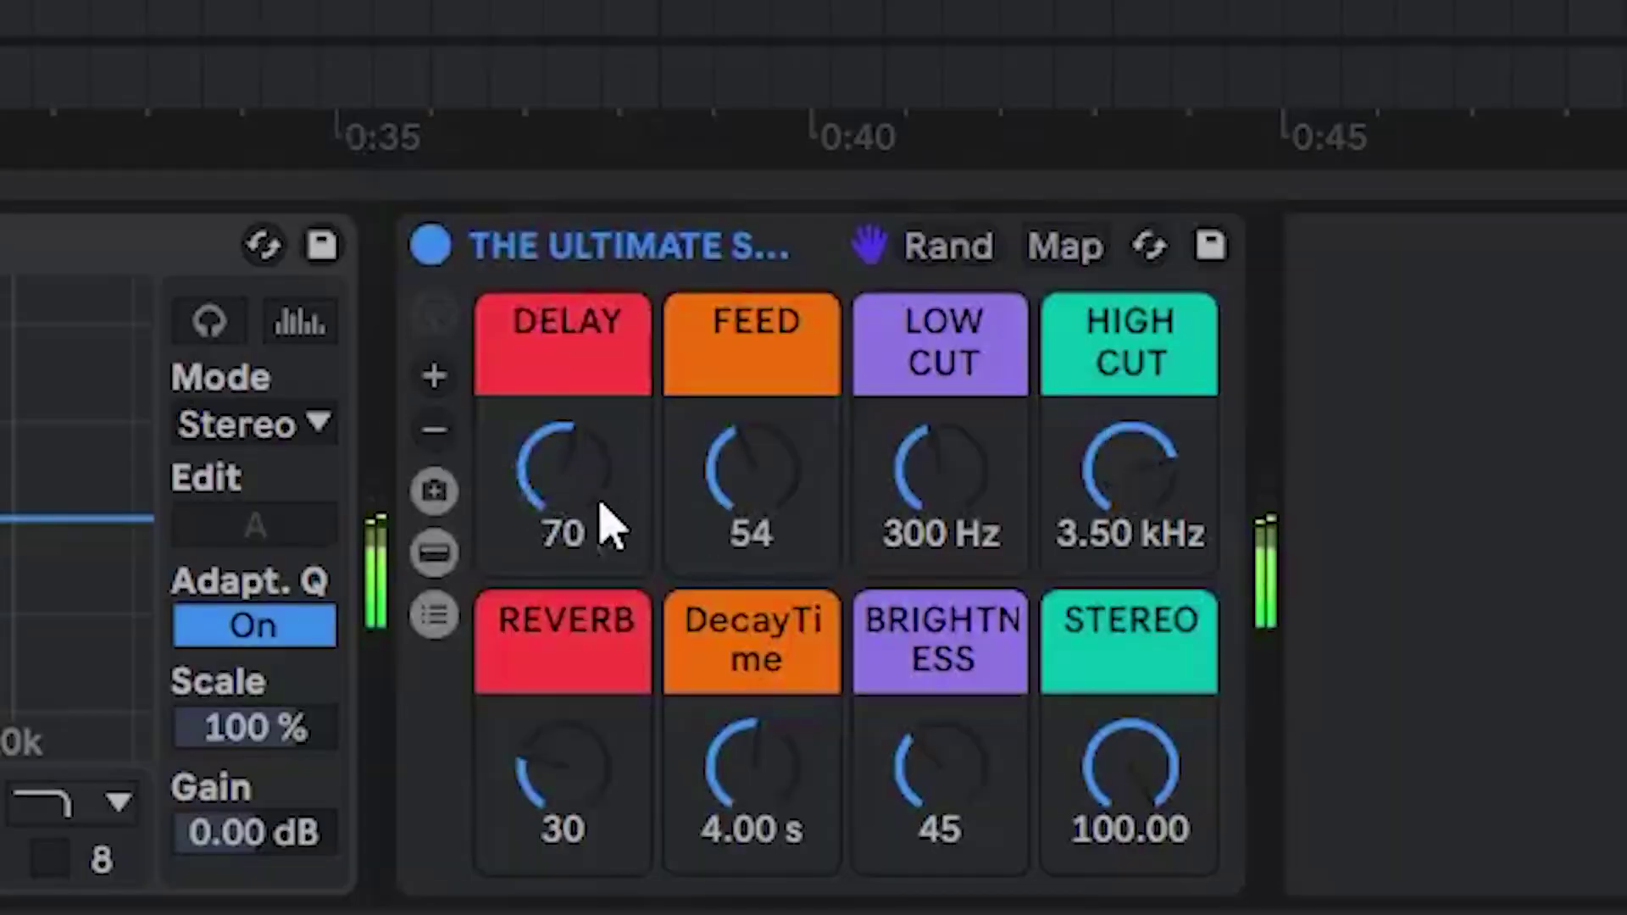
double_click(599, 505)
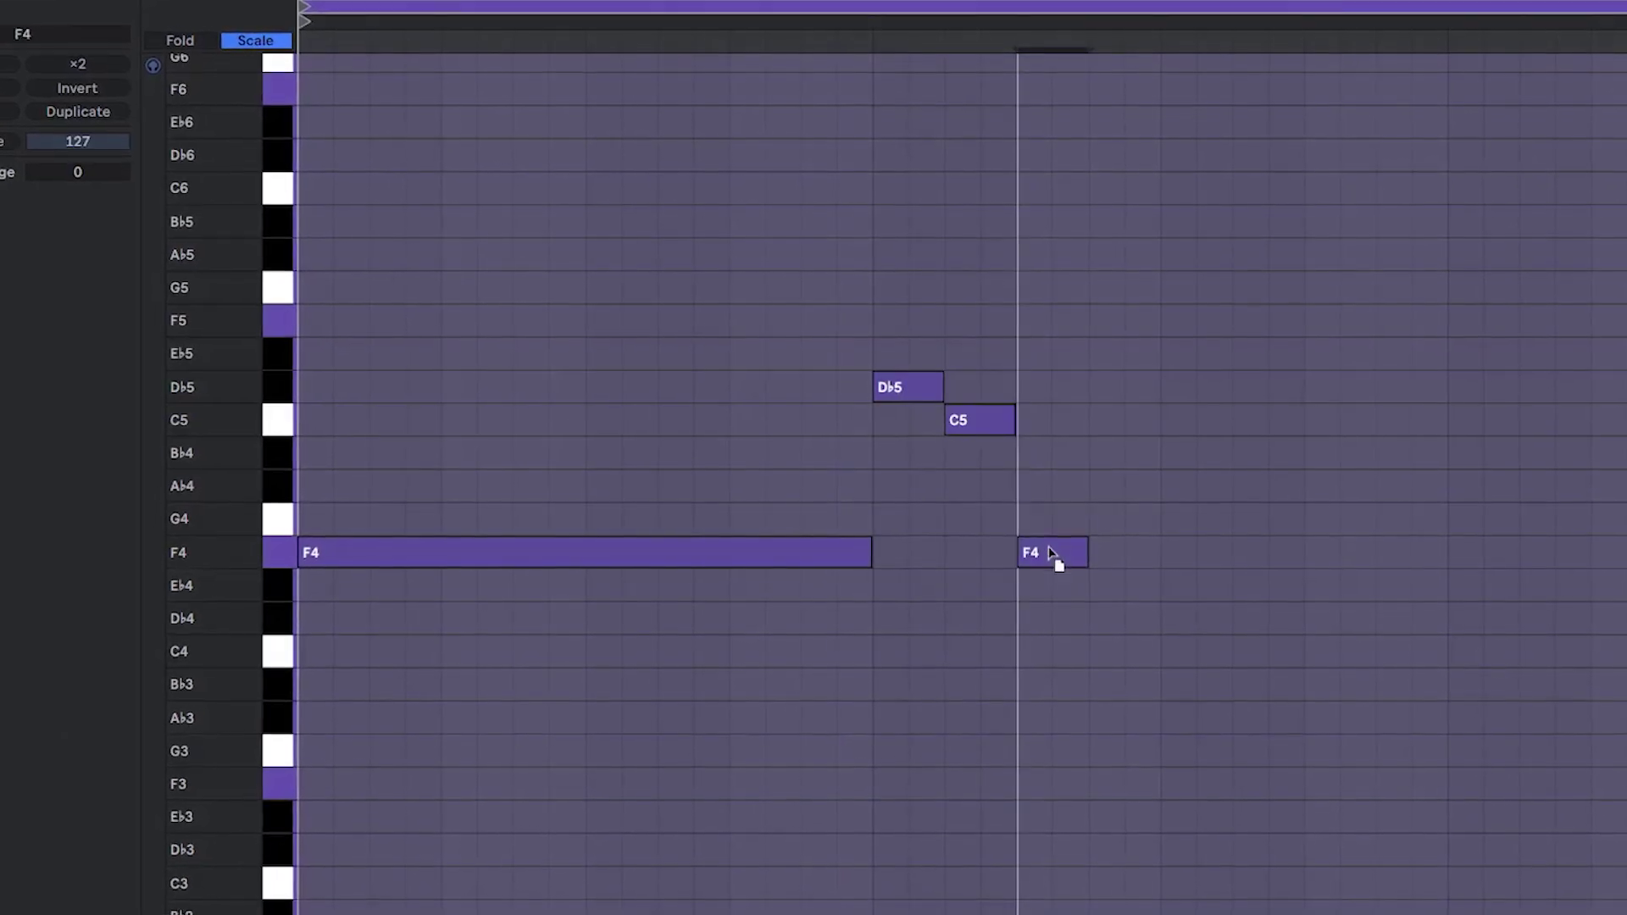
Move the short F4 note after the C5 up to G4 and return to the lead clip's notes for further editing
mouse_move(1058, 560)
left_mouse_down()
mouse_move(1050, 575)
mouse_move(1051, 513)
mouse_move(1044, 526)
left_mouse_up()
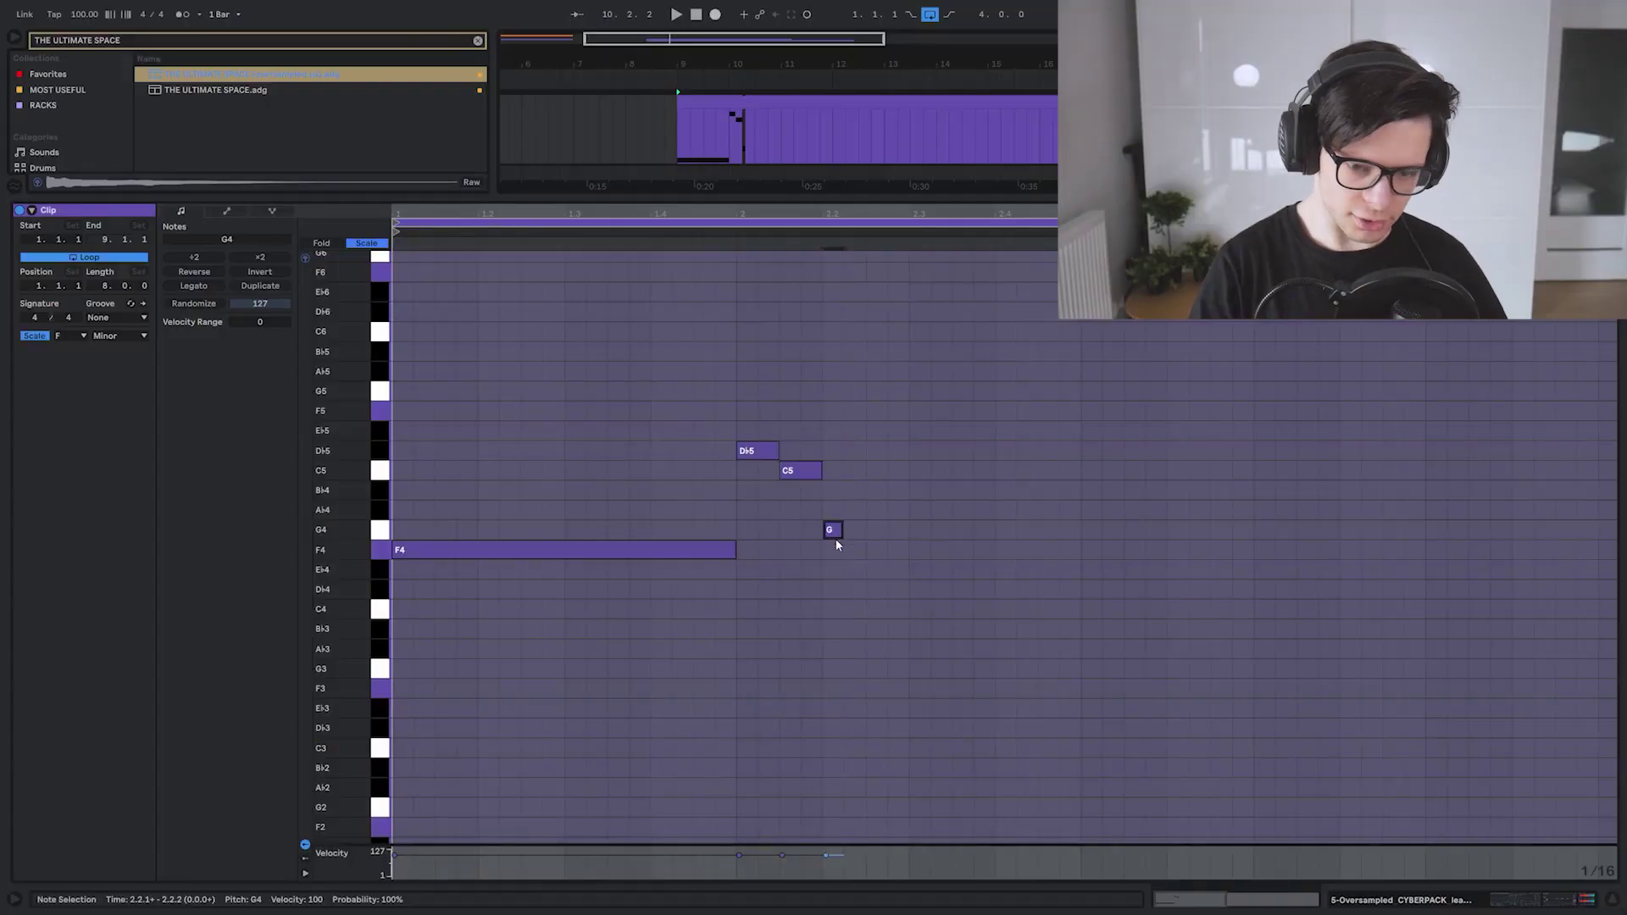
left_click(850, 556)
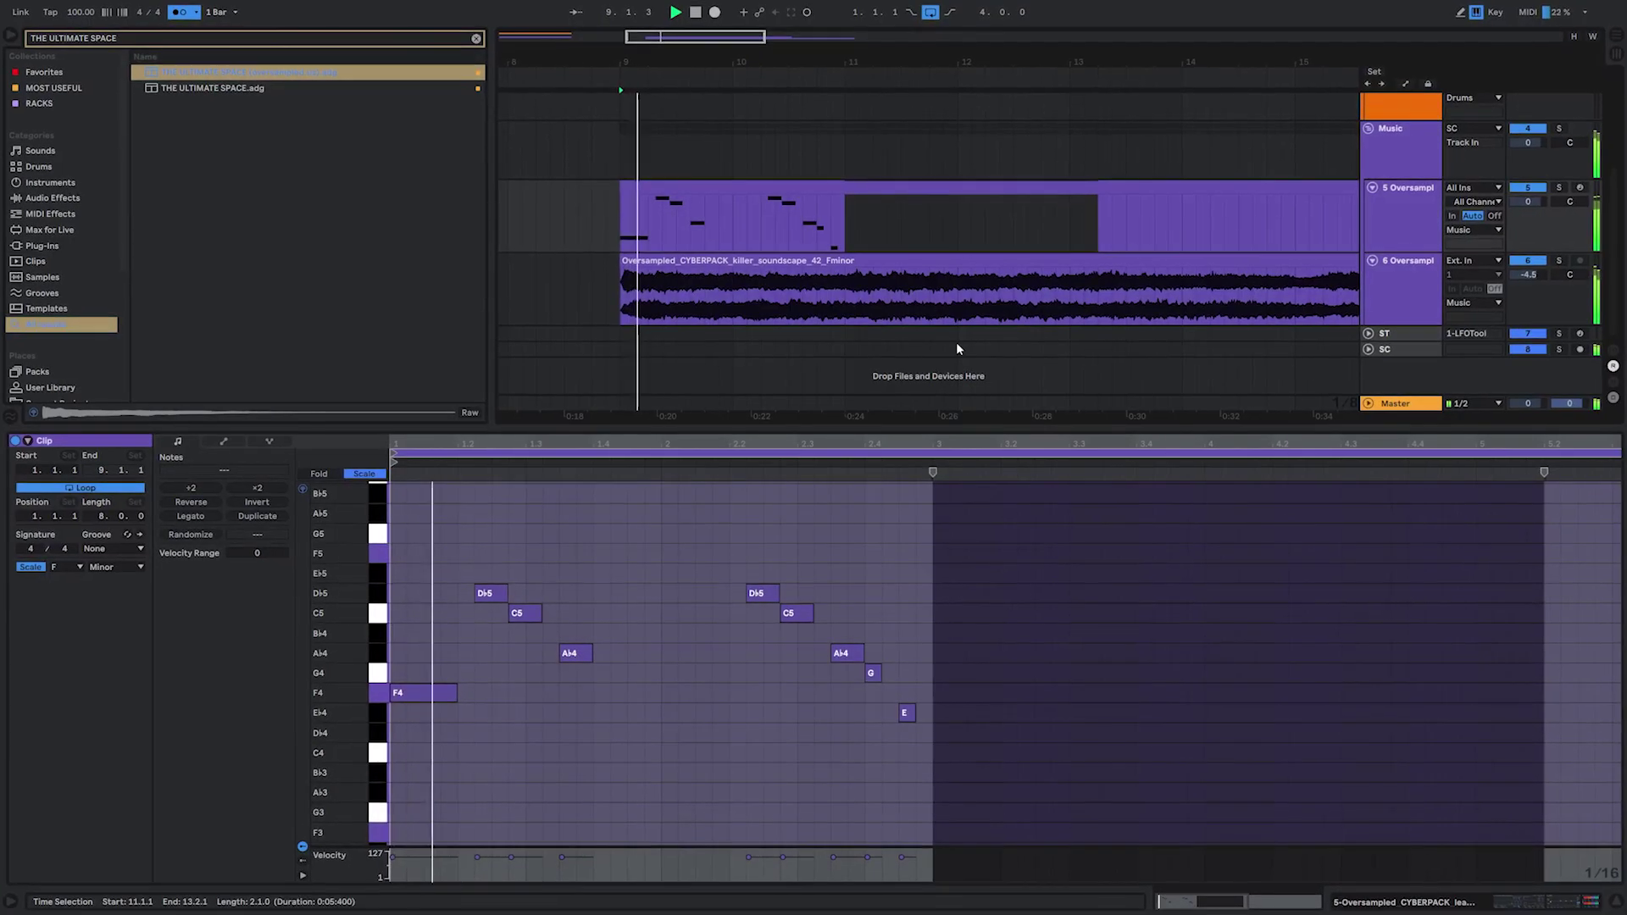
left_click(894, 268)
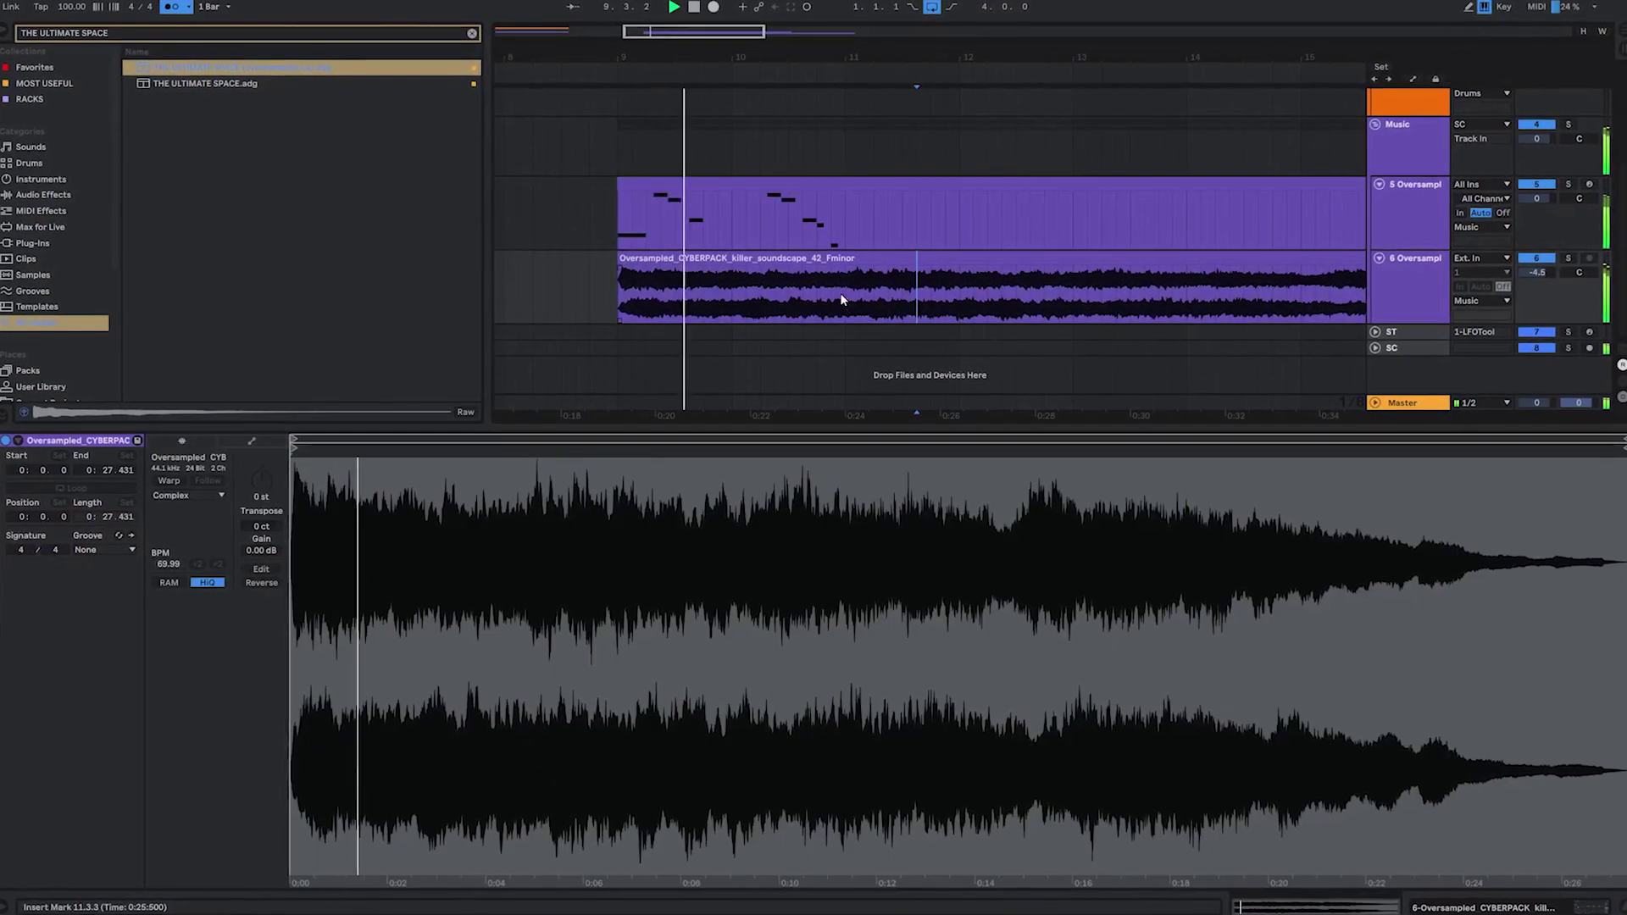
left_click(778, 178)
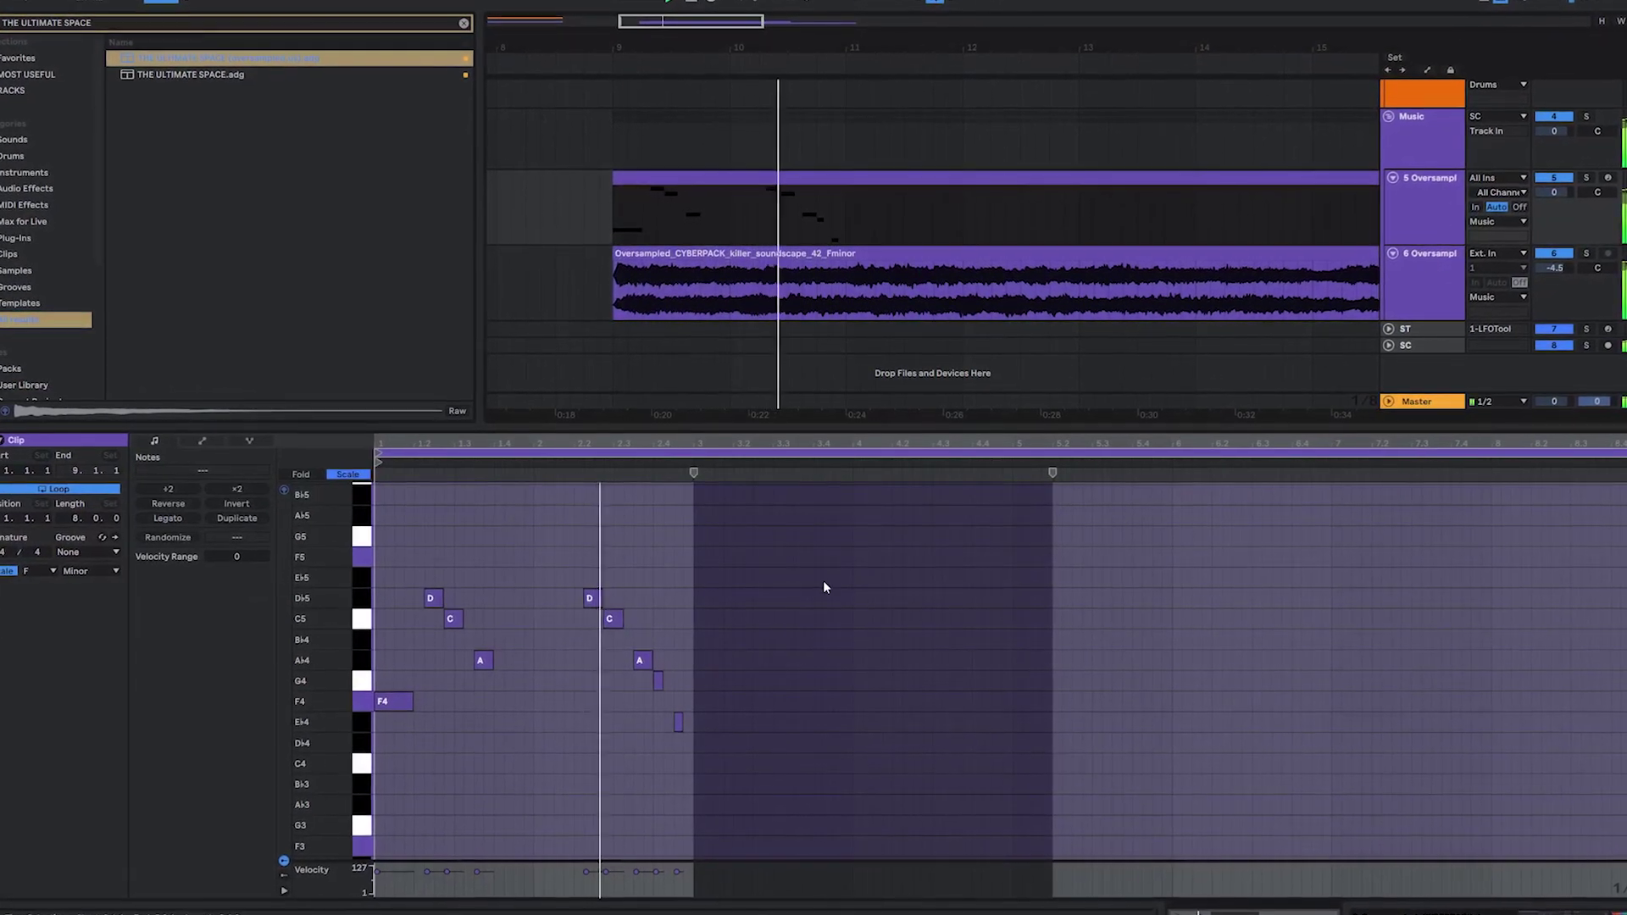
left_click(700, 630)
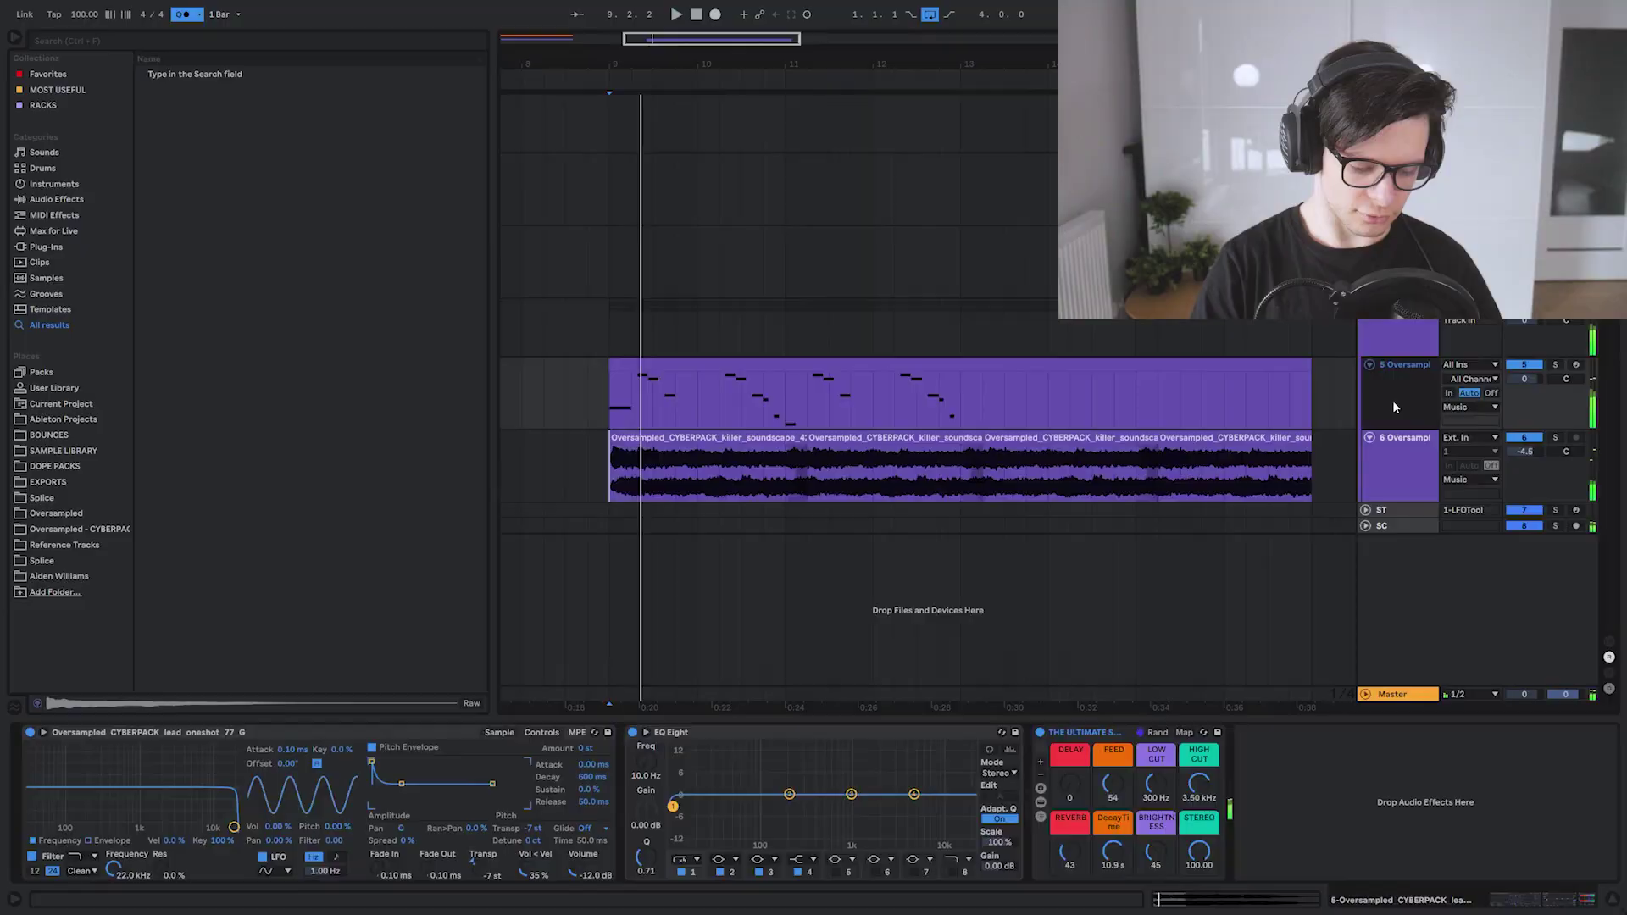
Insert a MIDI track below the lead and open the CYBERPACK bass one-shots inside the Basses folder
key("ctrl+shift+t")
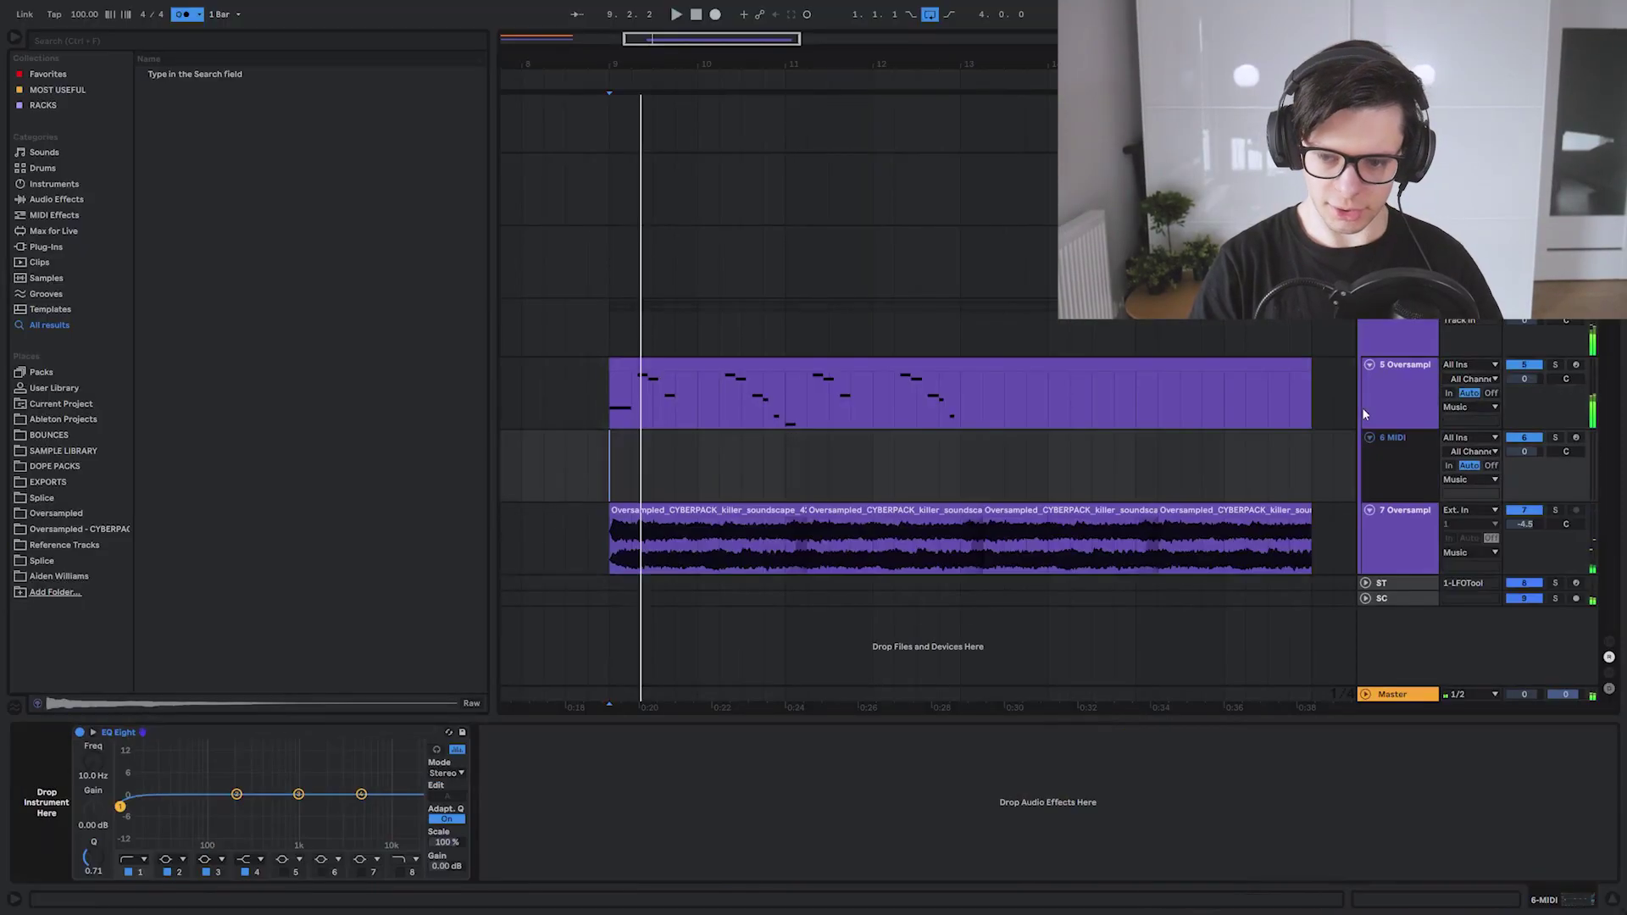
left_click(56, 513)
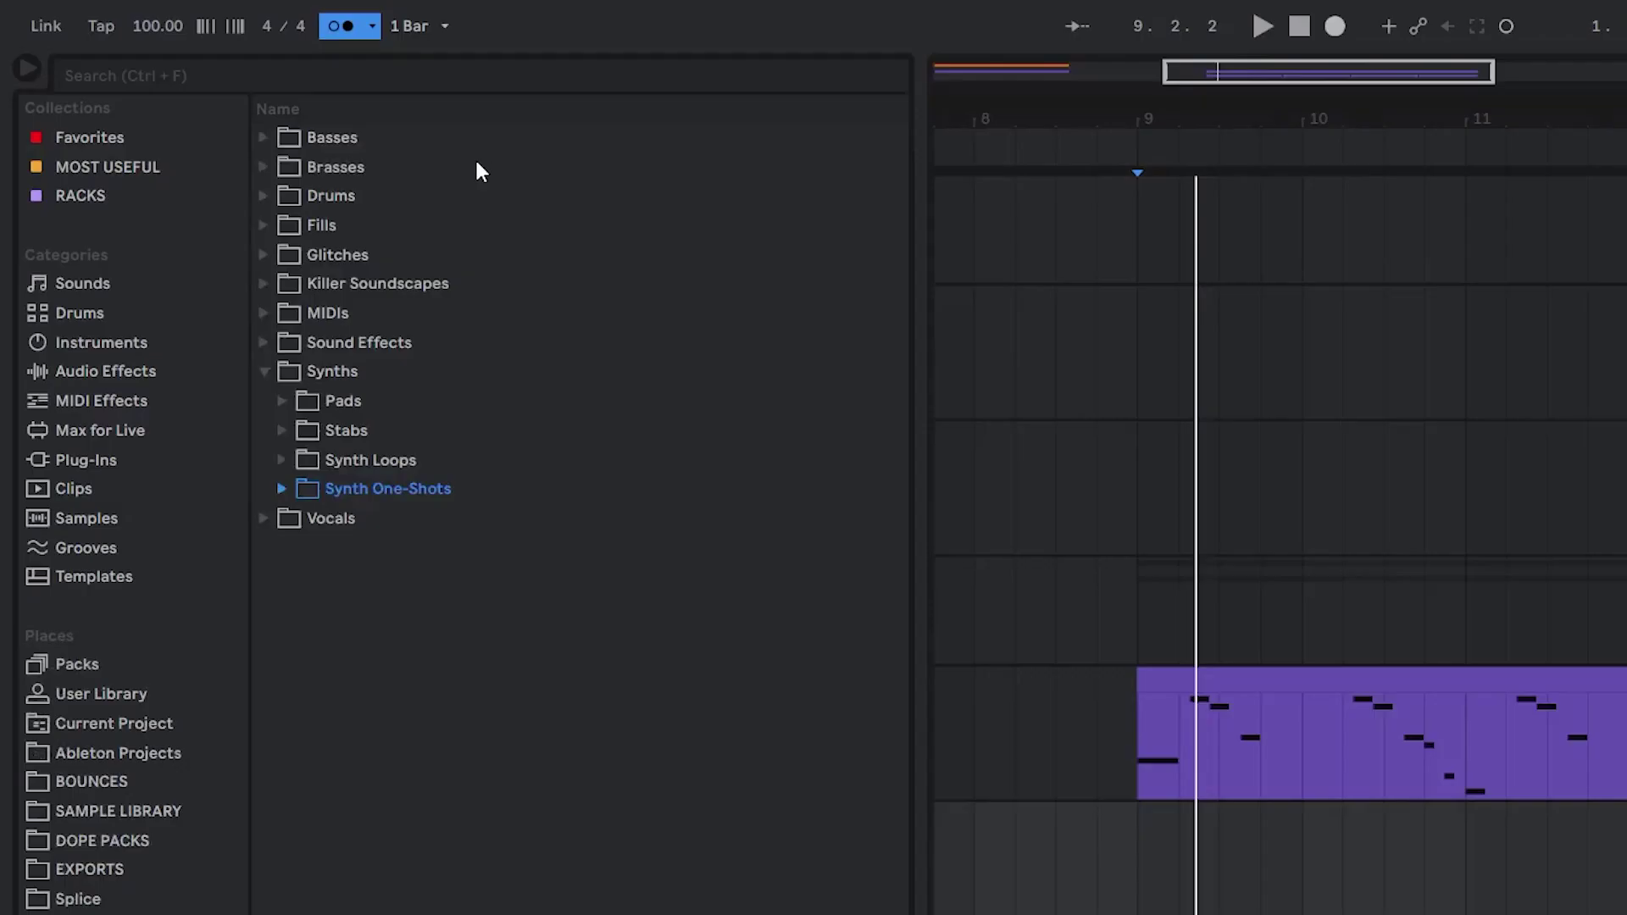
double_click(297, 136)
double_click(388, 194)
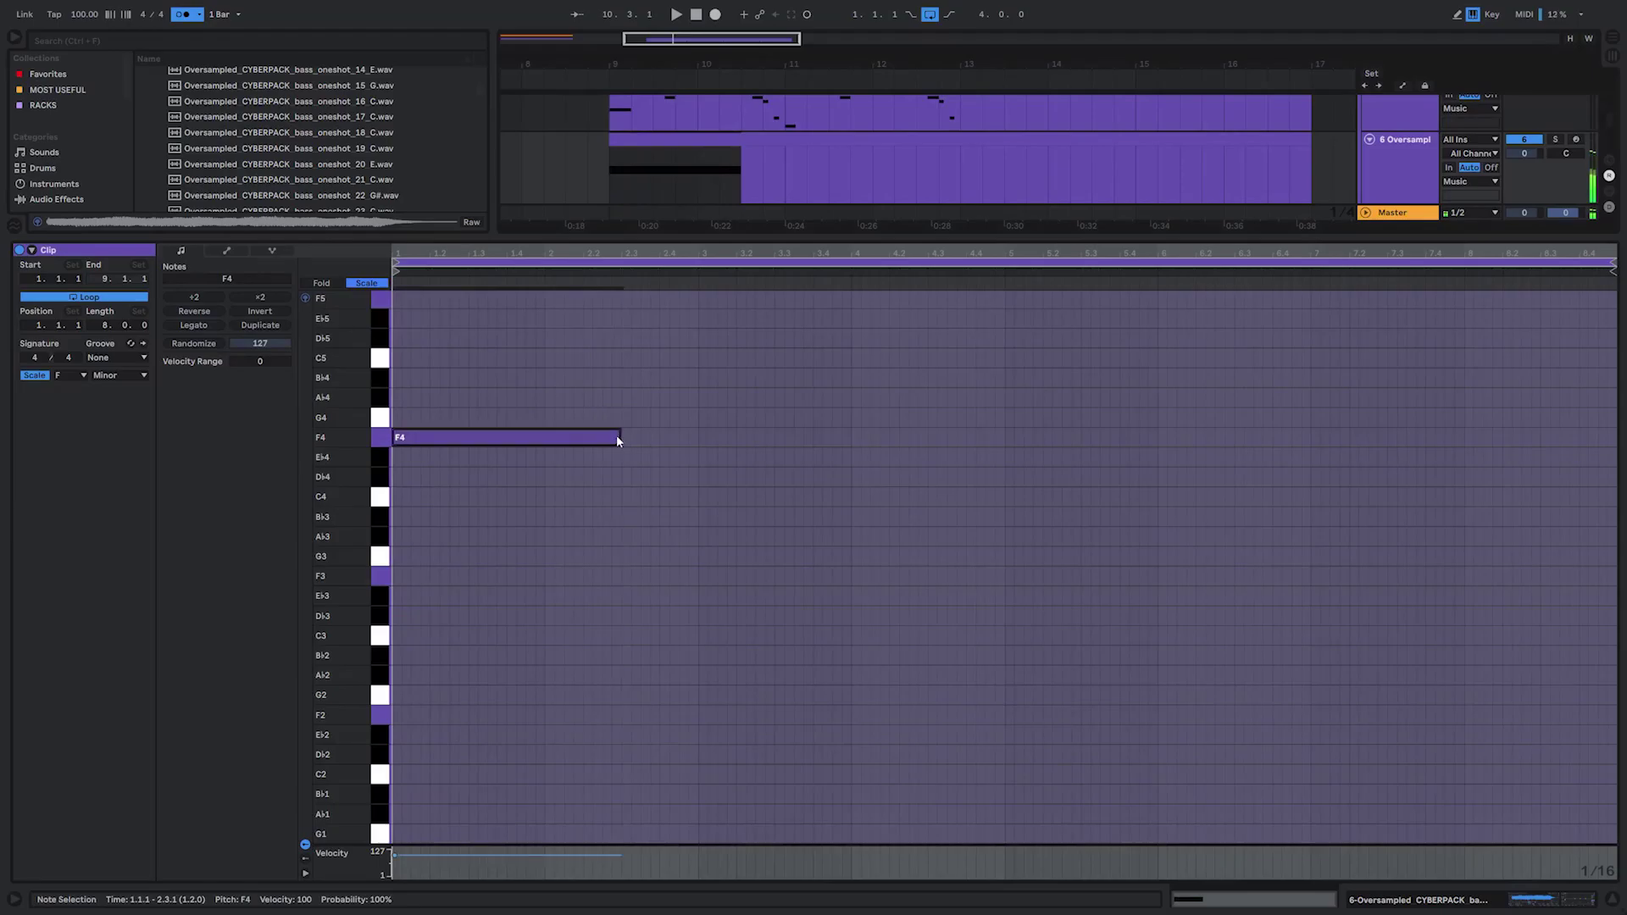
Transpose the bass clip's F4 note down an octave to F3 and extend it to two bars
key("shift+Down")
key("space")
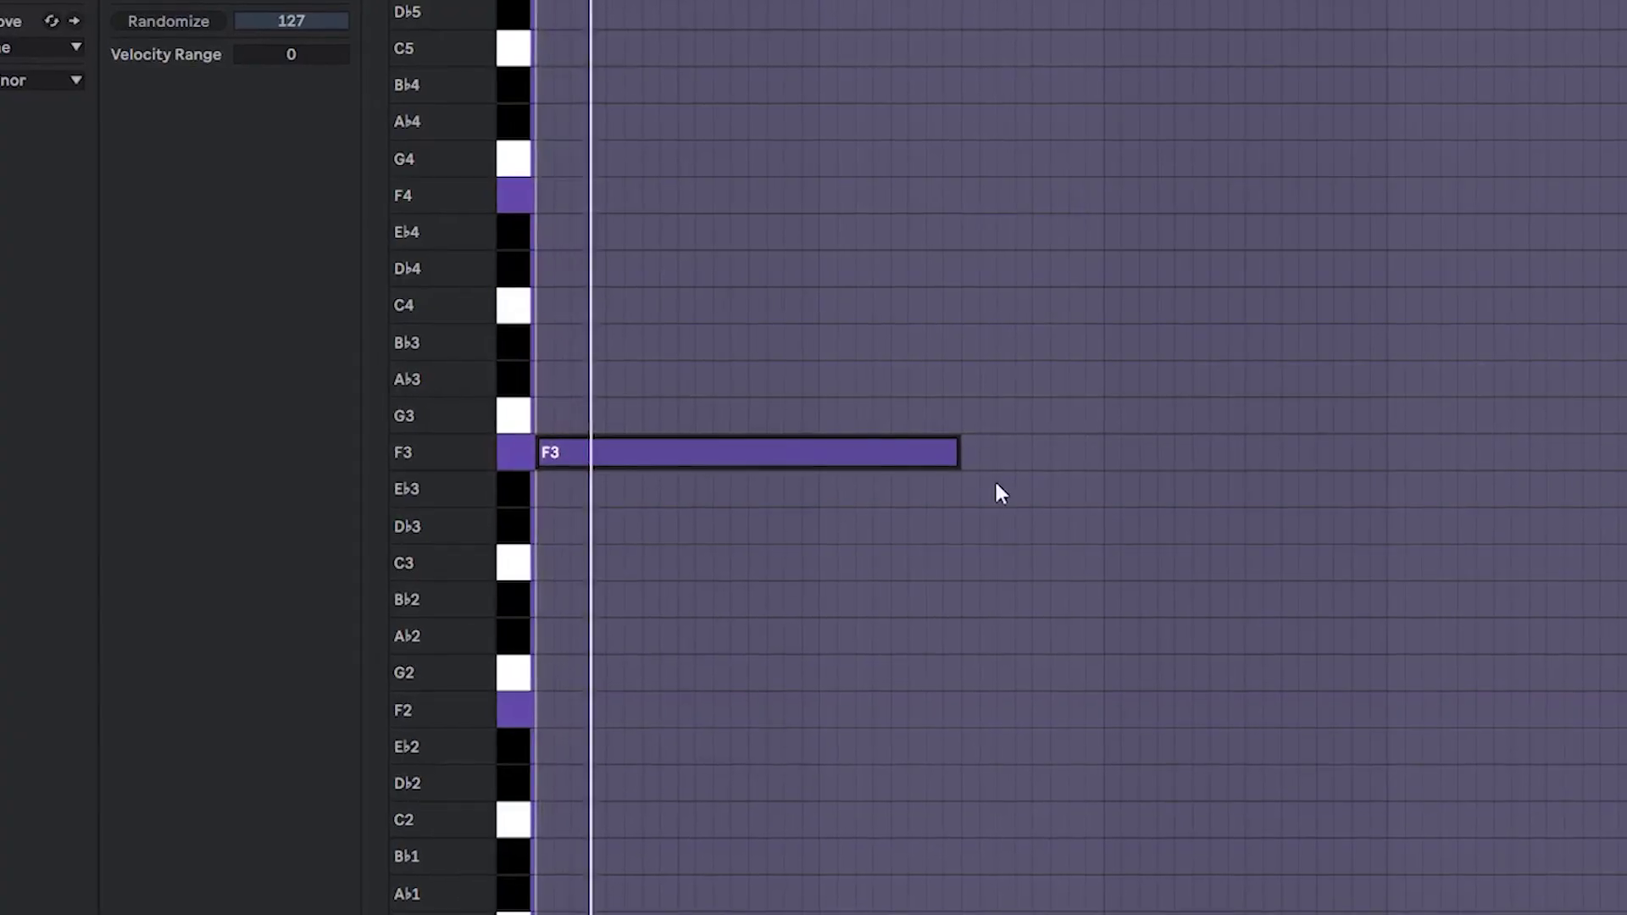
left_click_drag(620, 576, 698, 576)
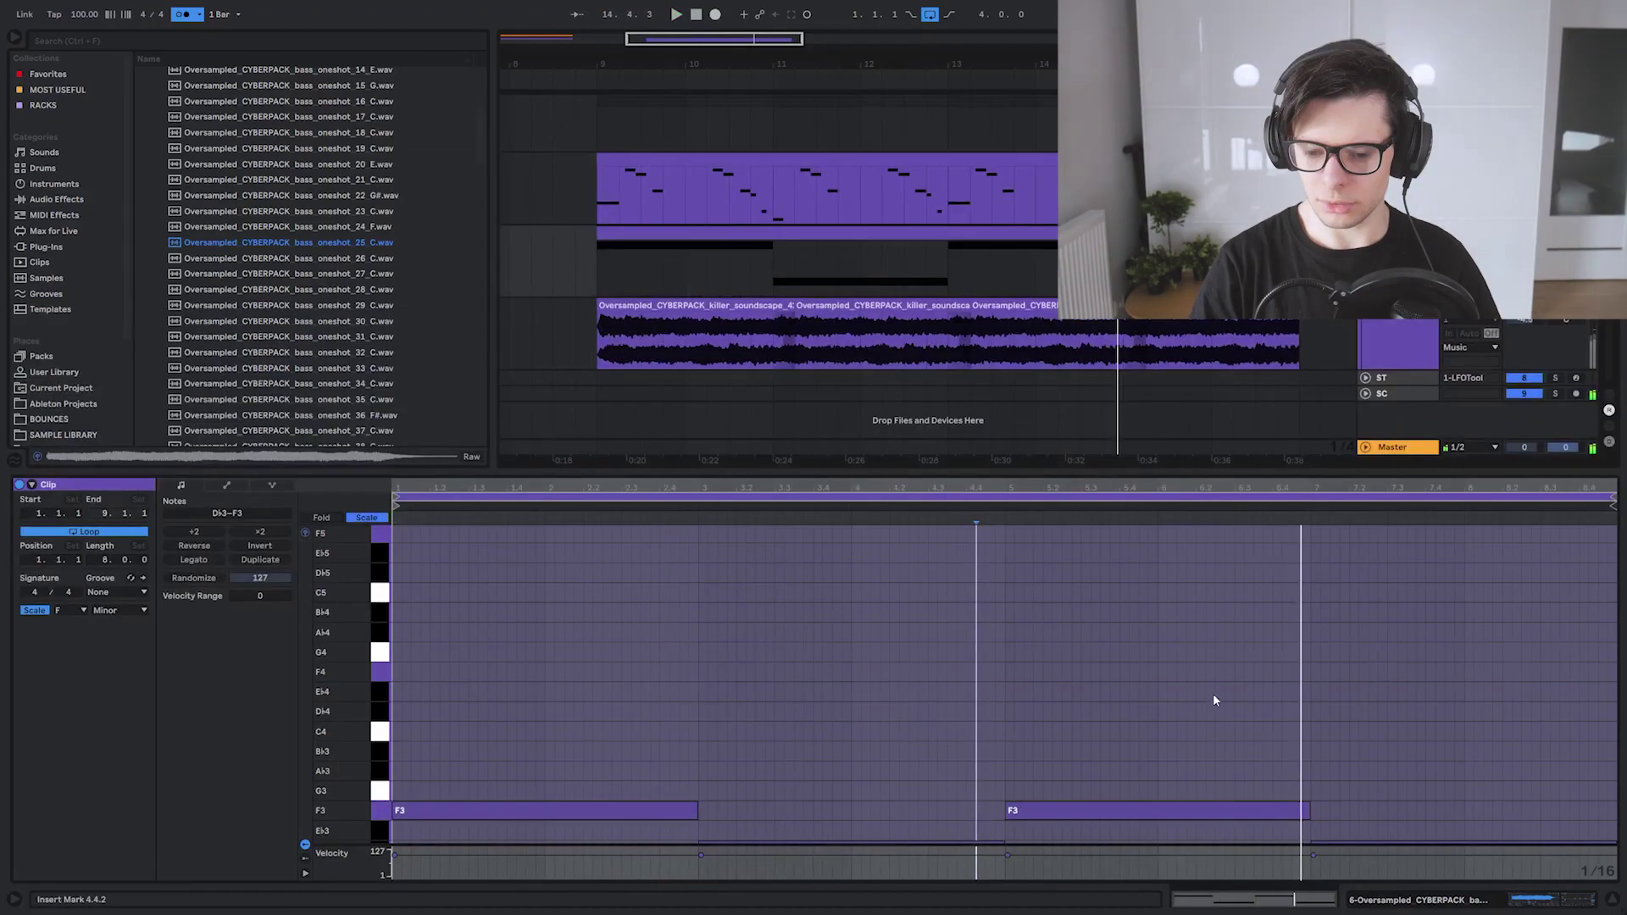
scroll(1213, 701, "down", 3)
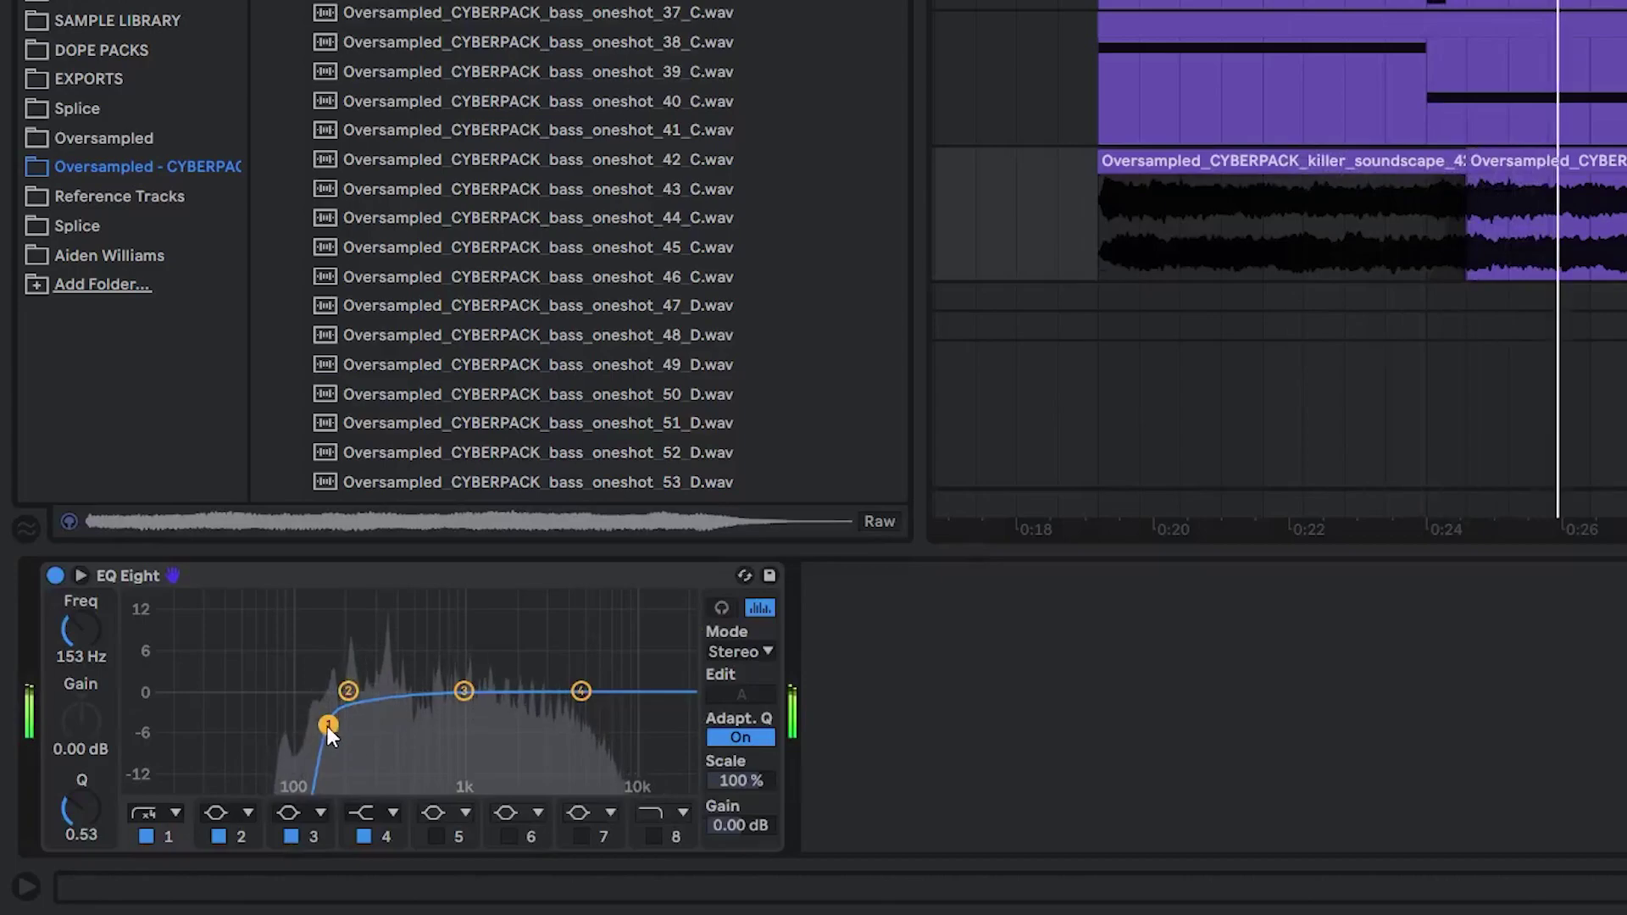
Set the soundscape's EQ Eight low cut to about 284 Hz and boost the low-shelf band in the bass's EQ Eight
left_click_drag(327, 725, 373, 725)
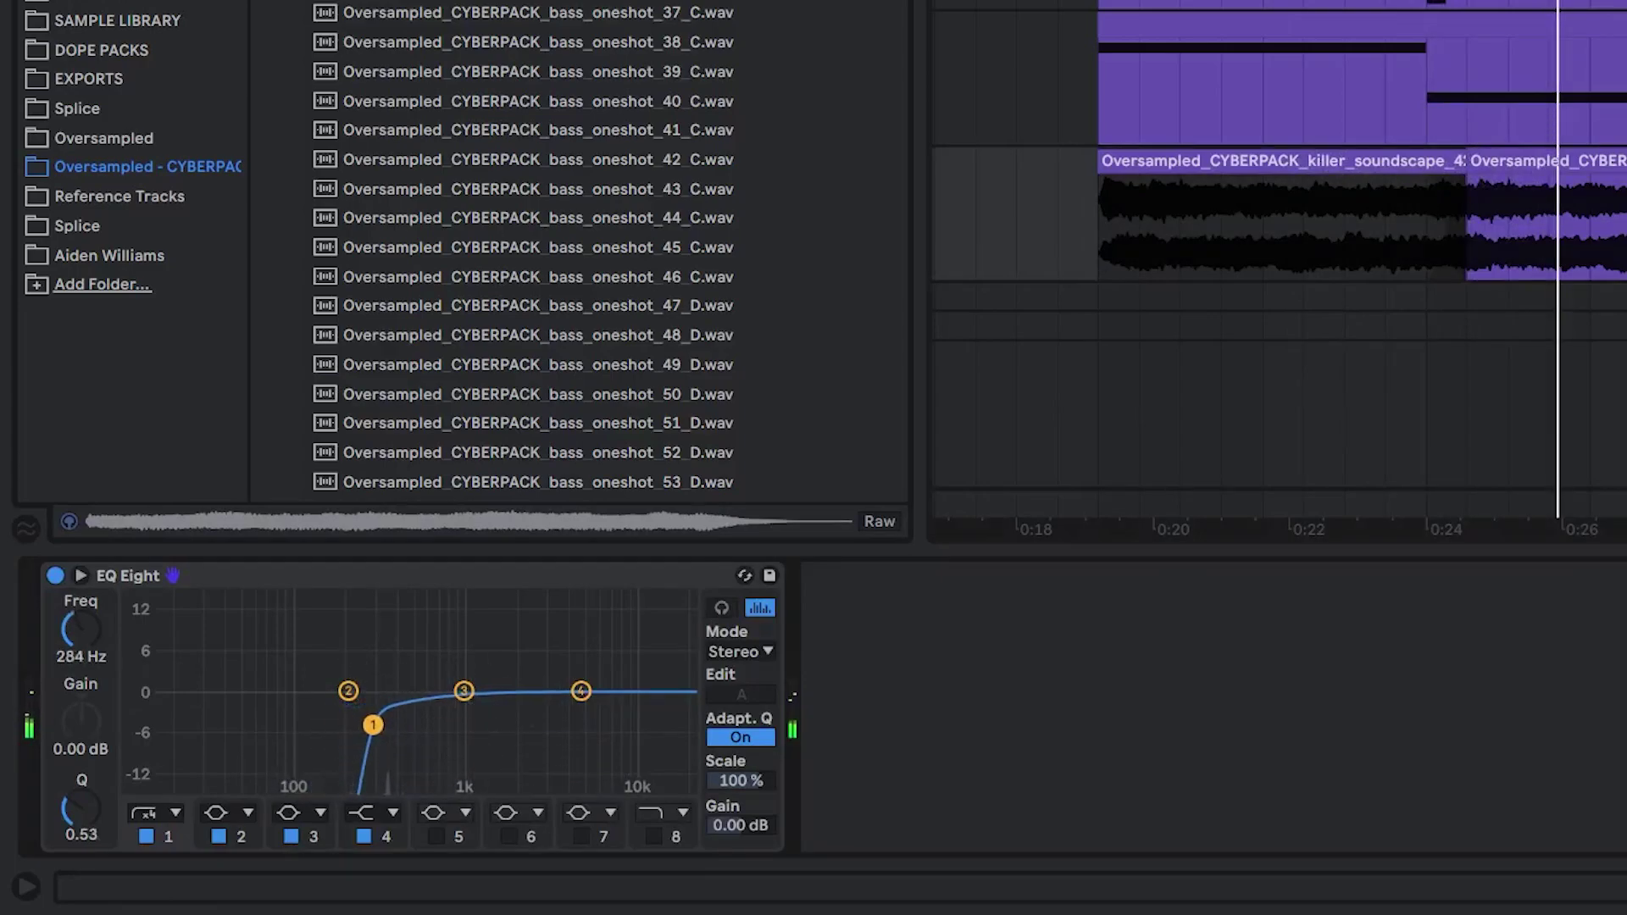
key("space")
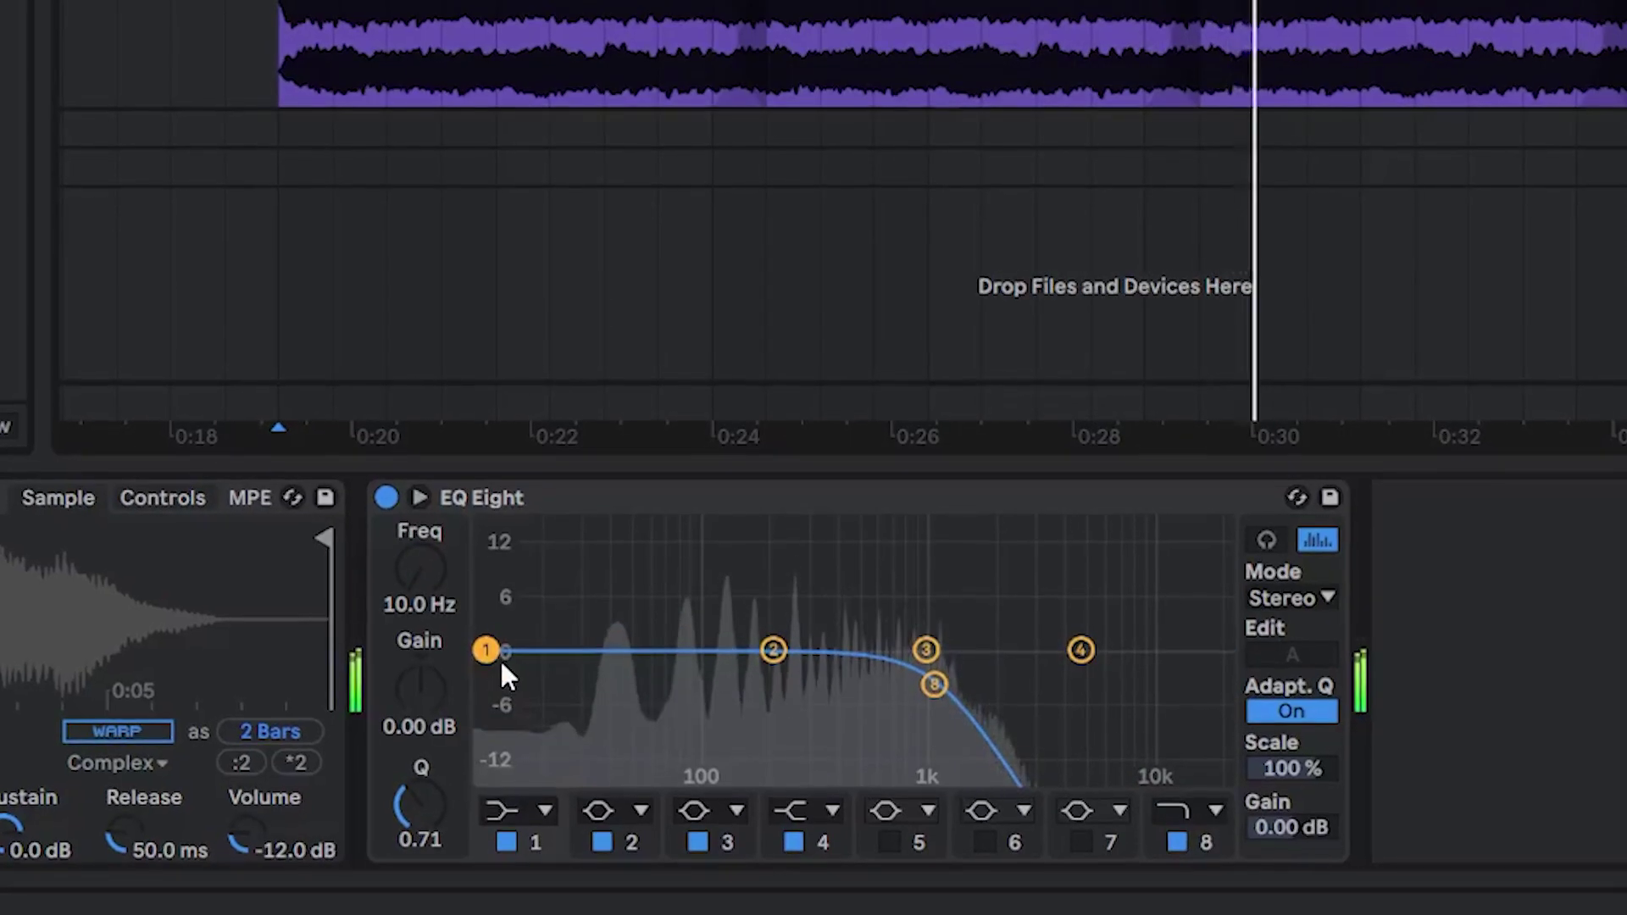
left_click_drag(501, 665, 648, 545)
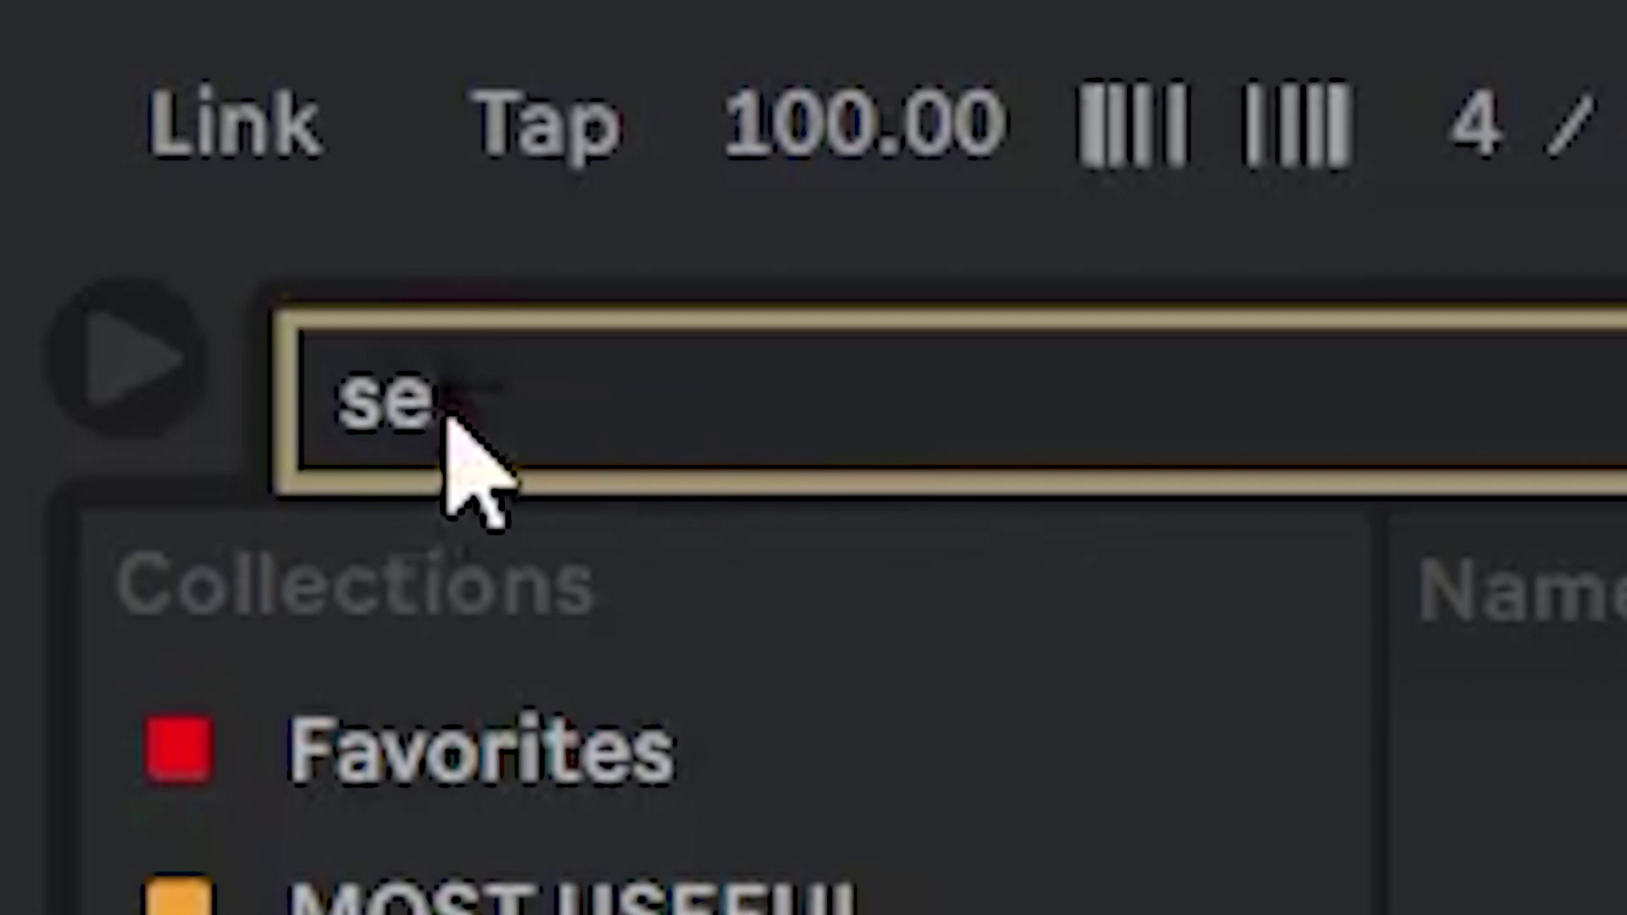
Find "secret vst", load Secret Sauce on the lead track and adjust its overall amount while listening
type("cret vst")
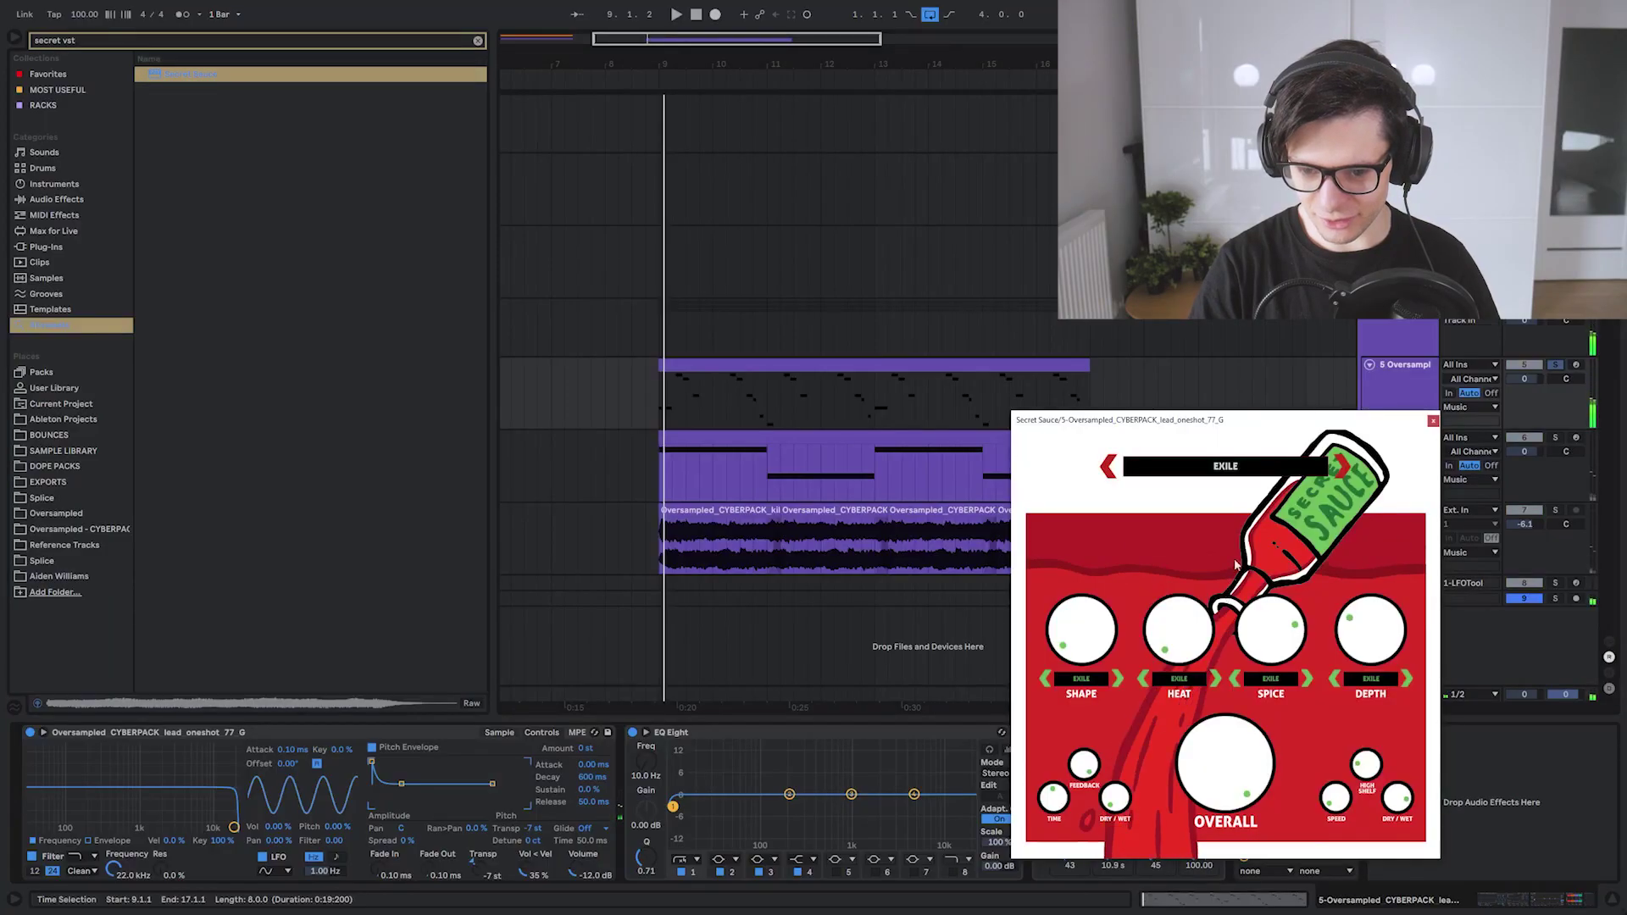
left_click_drag(1329, 420, 1072, 275)
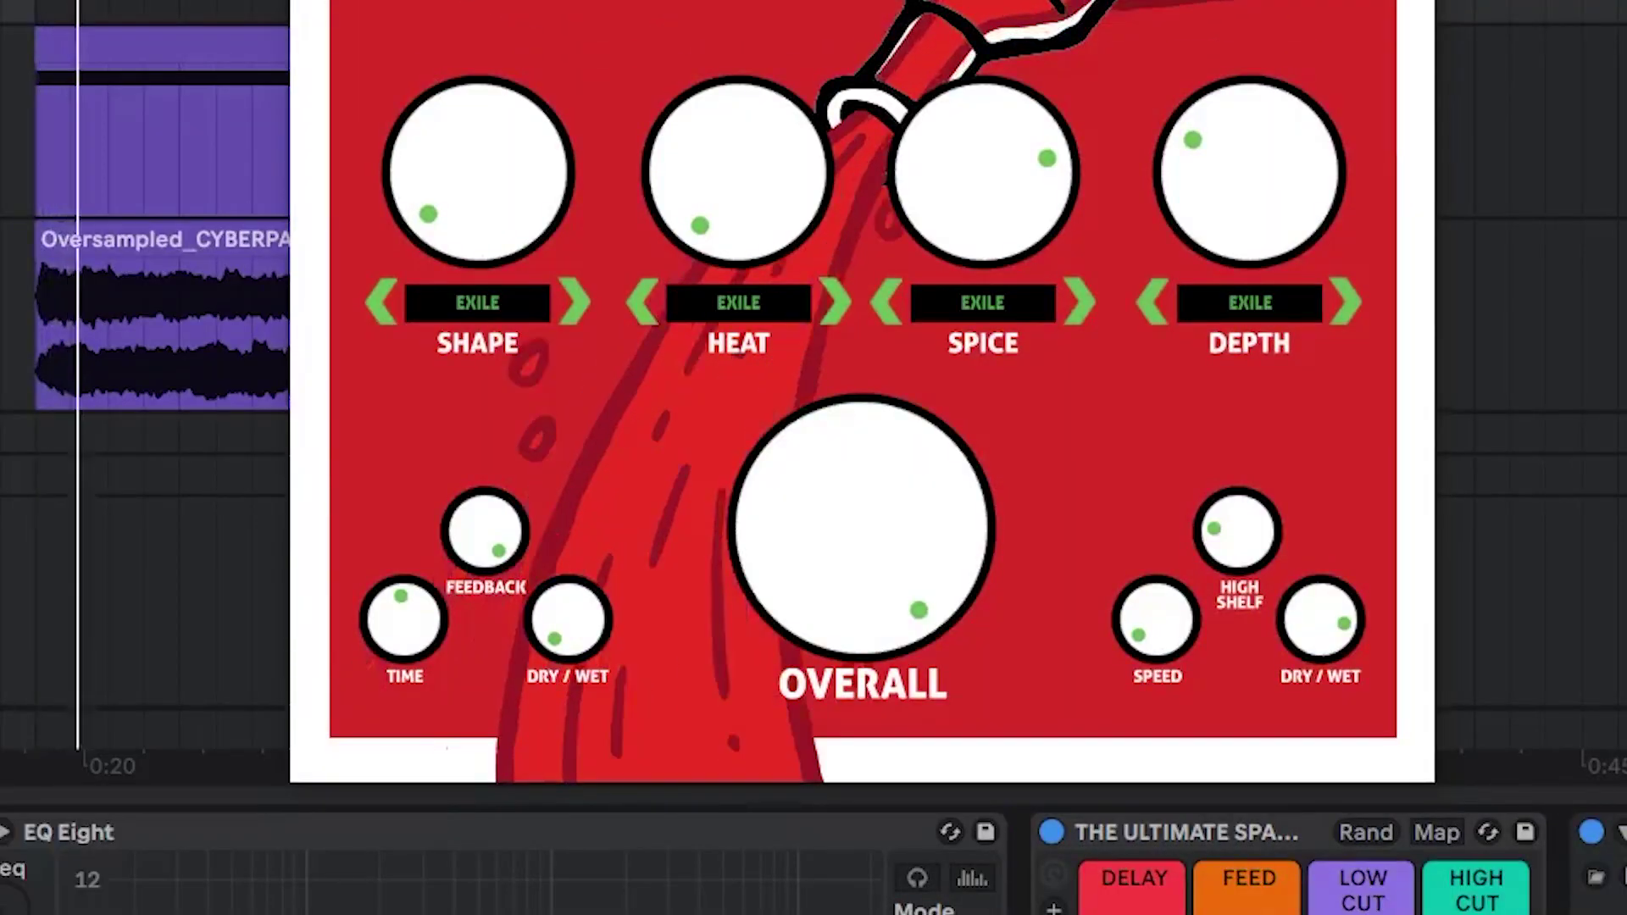
left_click_drag(929, 440, 815, 627)
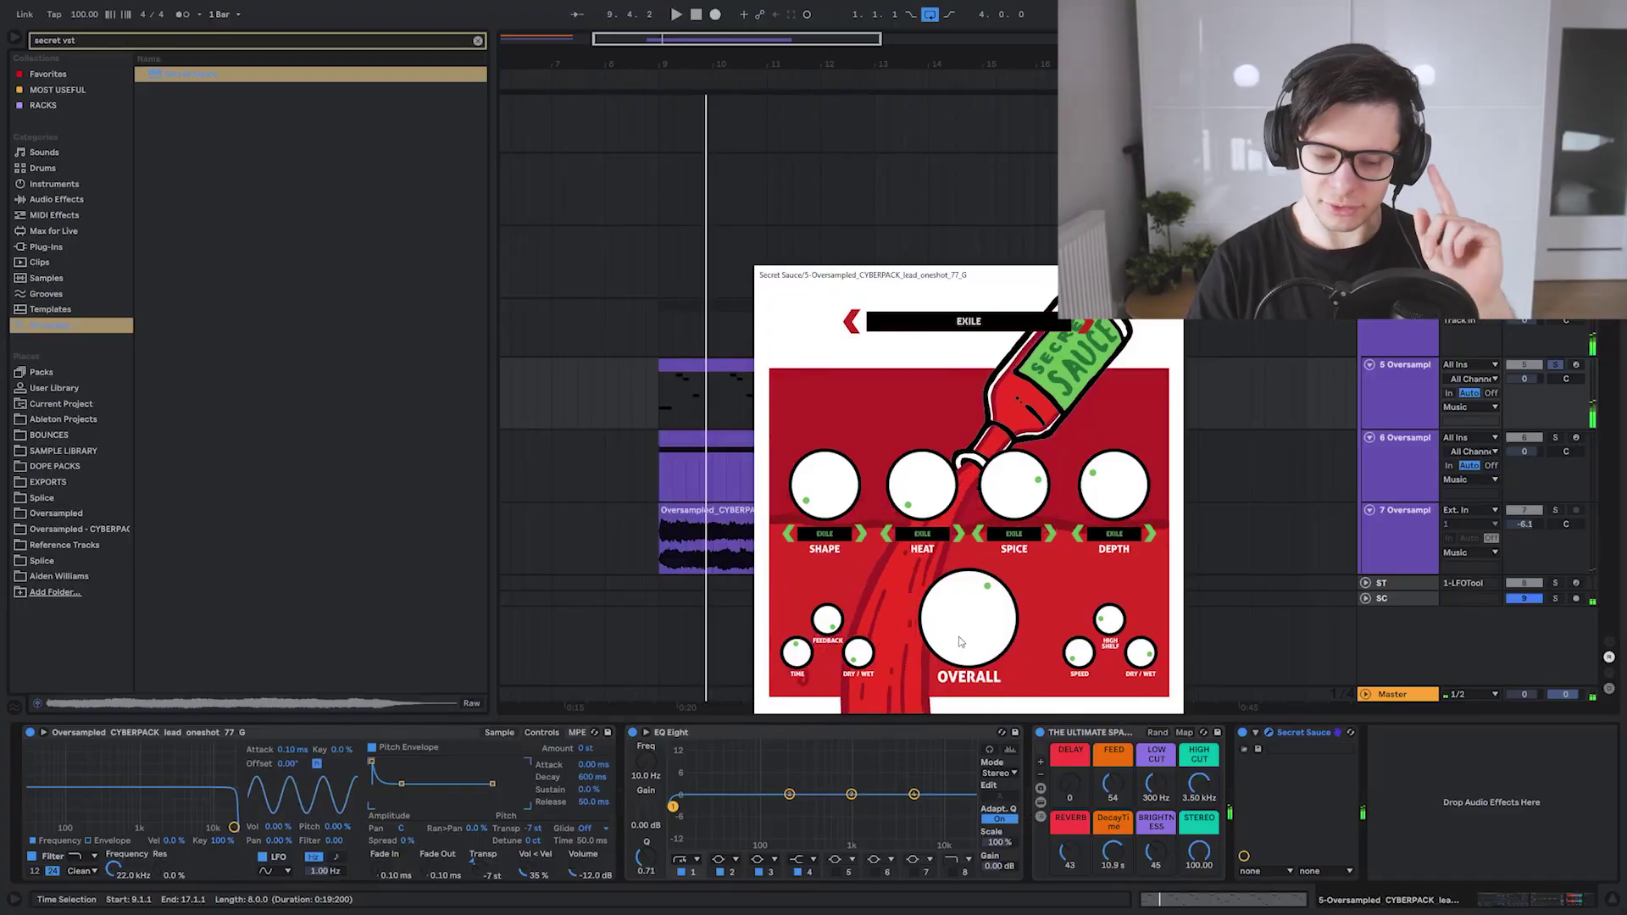
left_click_drag(961, 641, 969, 475)
key("space")
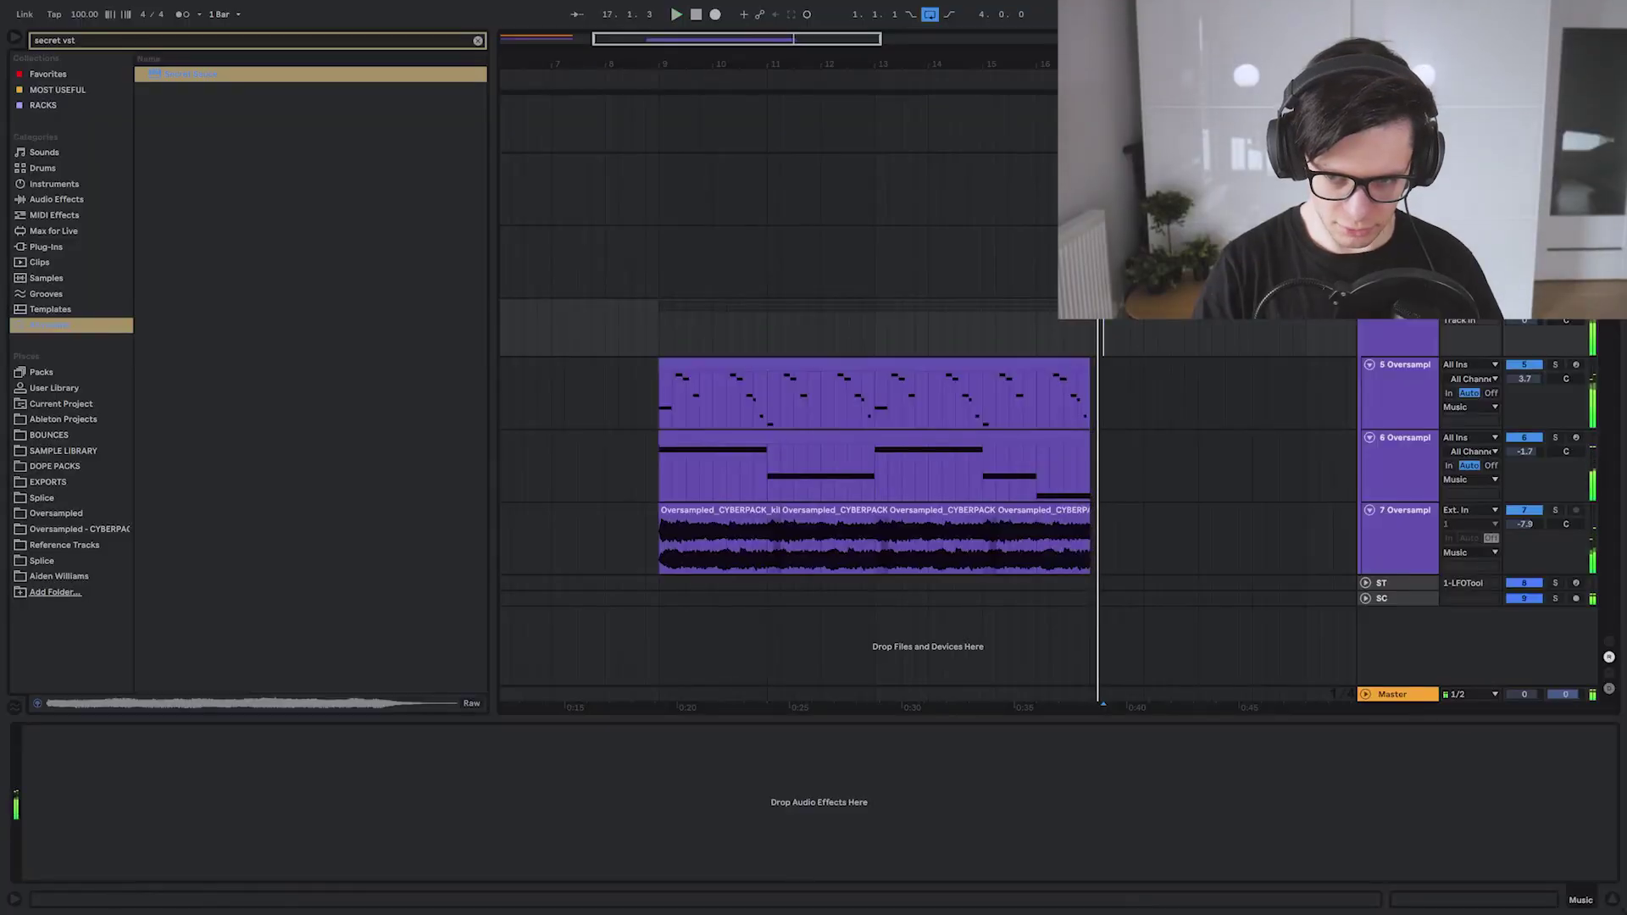
Place the buildup_16_95bpm sample on the drum audio track at bar 17 and play it from bar 16.4
key("Up")
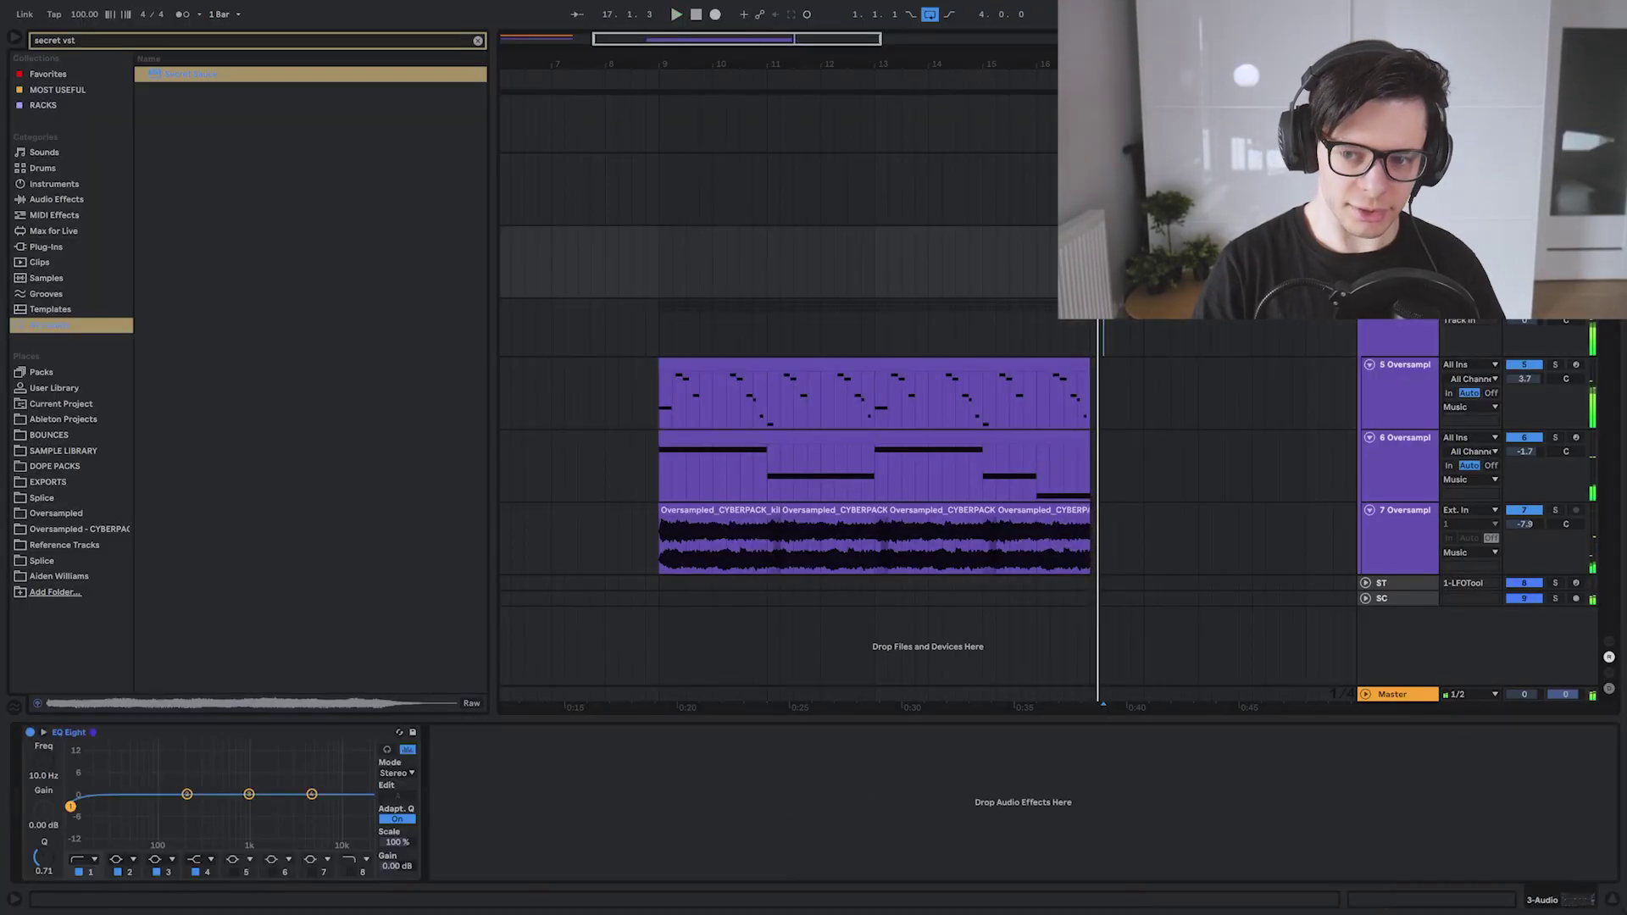
left_click(68, 514)
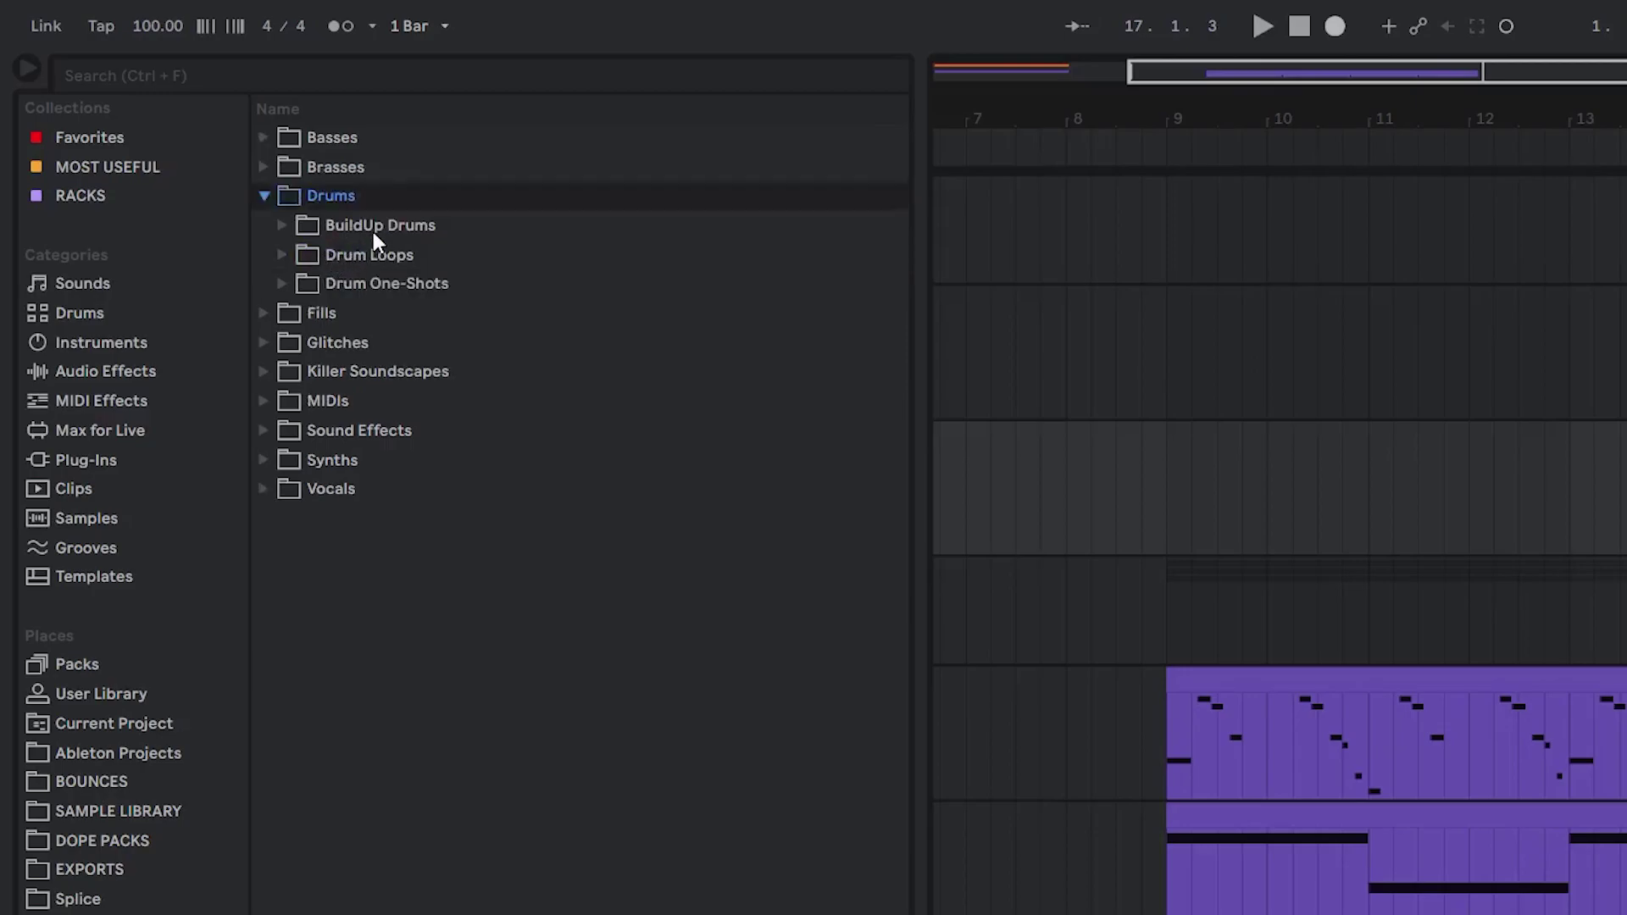
left_click(388, 234)
left_click_drag(902, 308, 847, 326)
left_click_drag(286, 356, 988, 240)
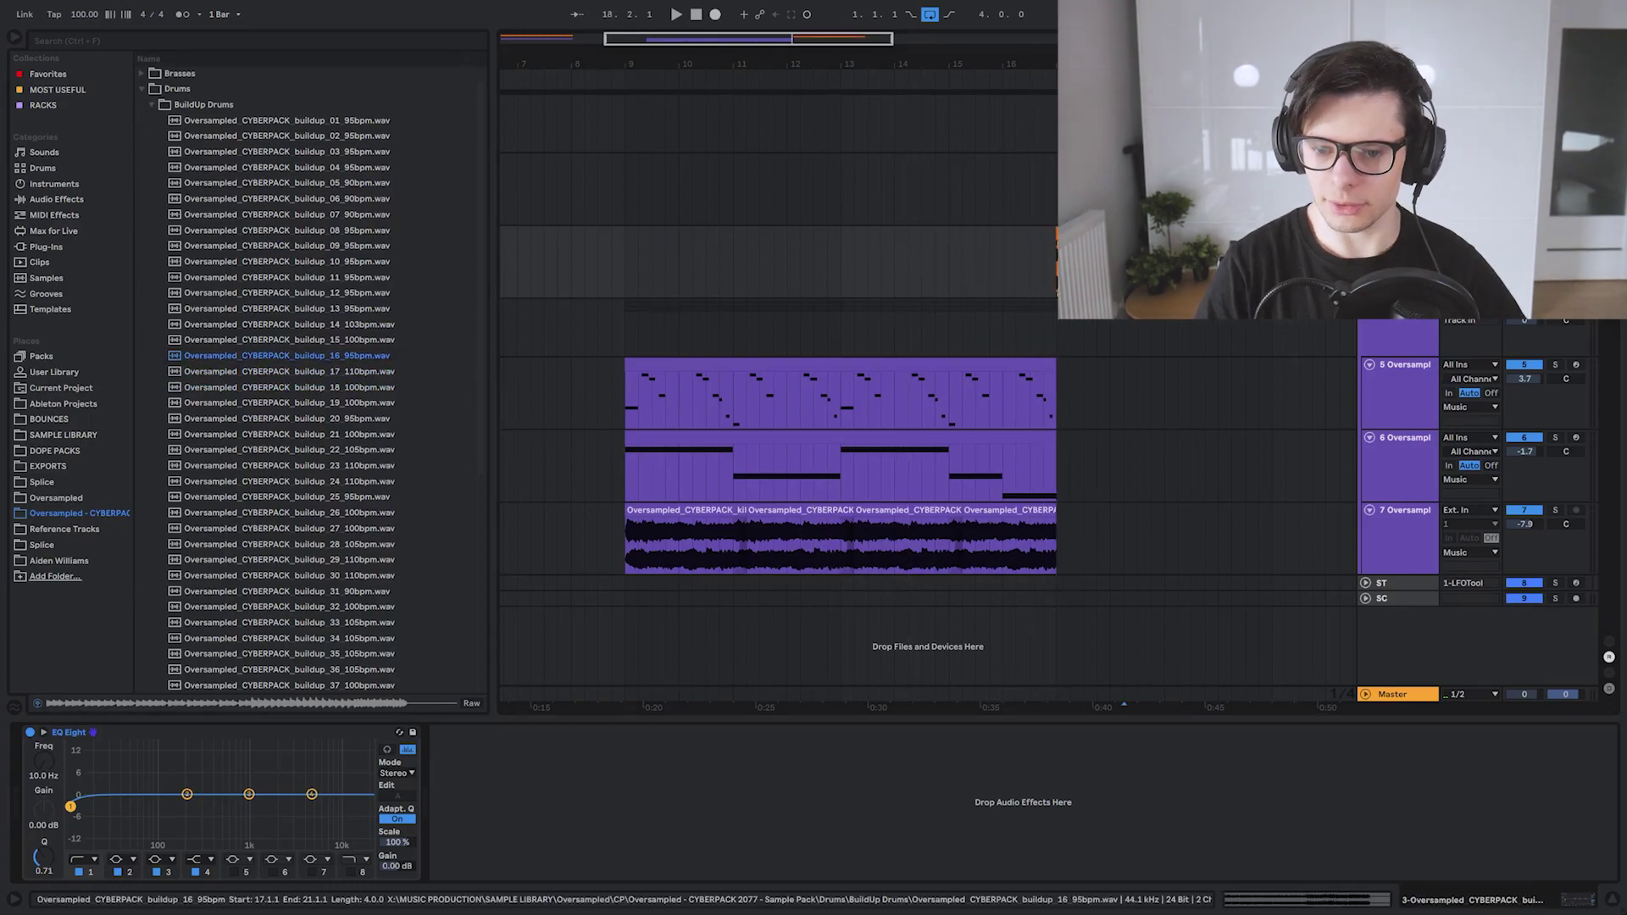
left_click(1041, 260)
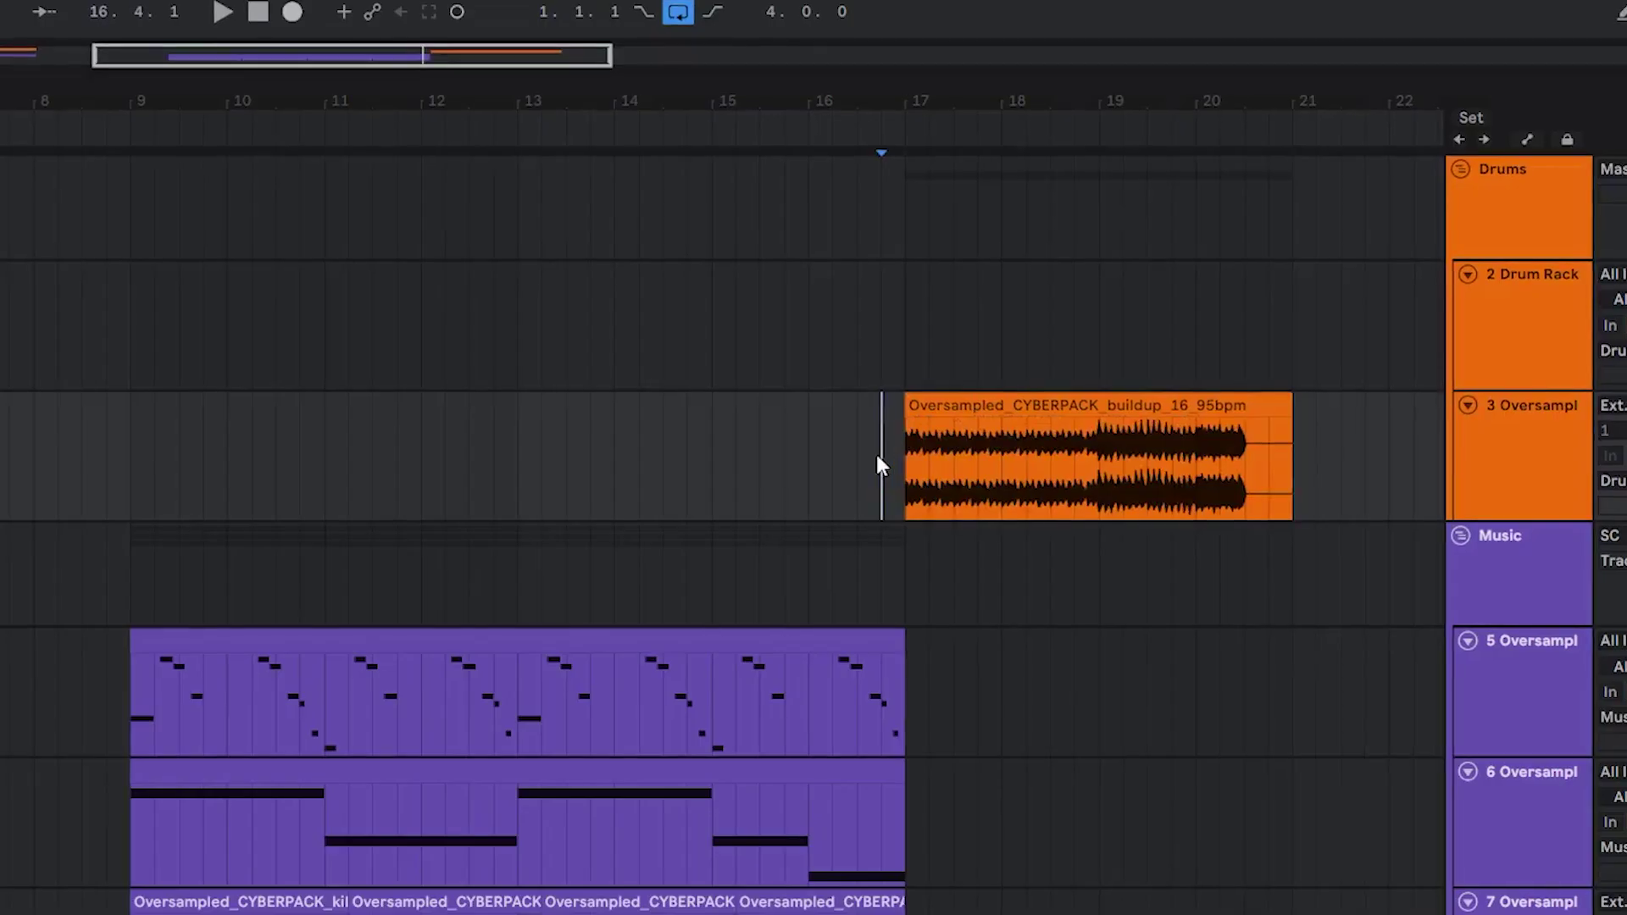
key("space")
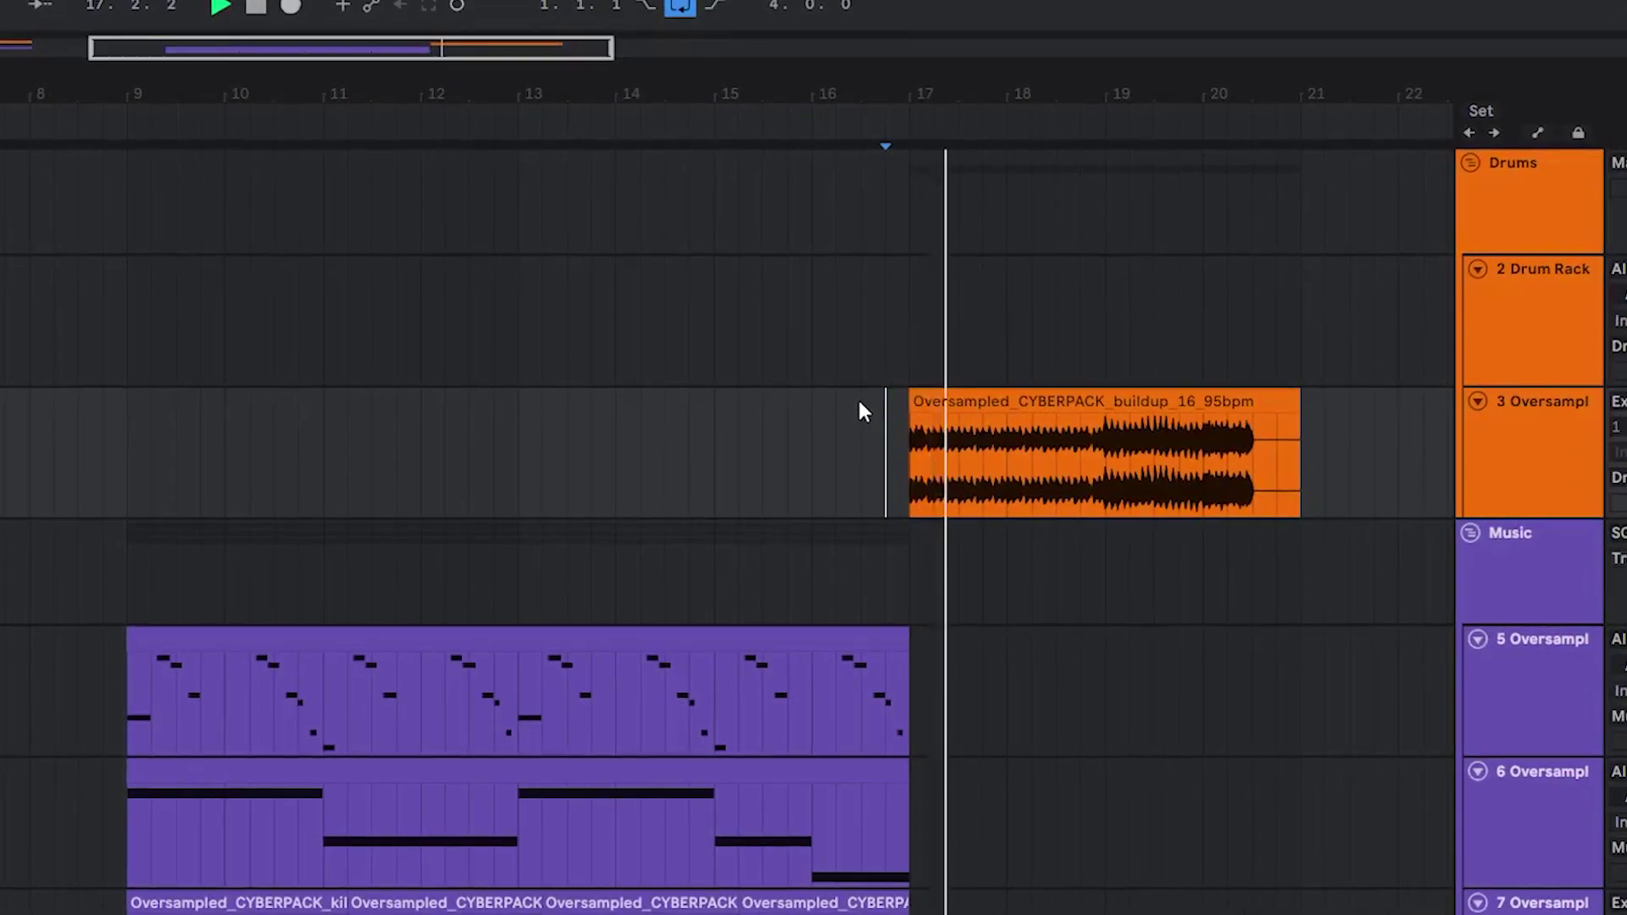
Inspect the buildup drum clip between bars 17 and 21 up close
scroll(1196, 543, "up", 5)
left_click_drag(957, 519, 675, 491)
double_click(711, 447)
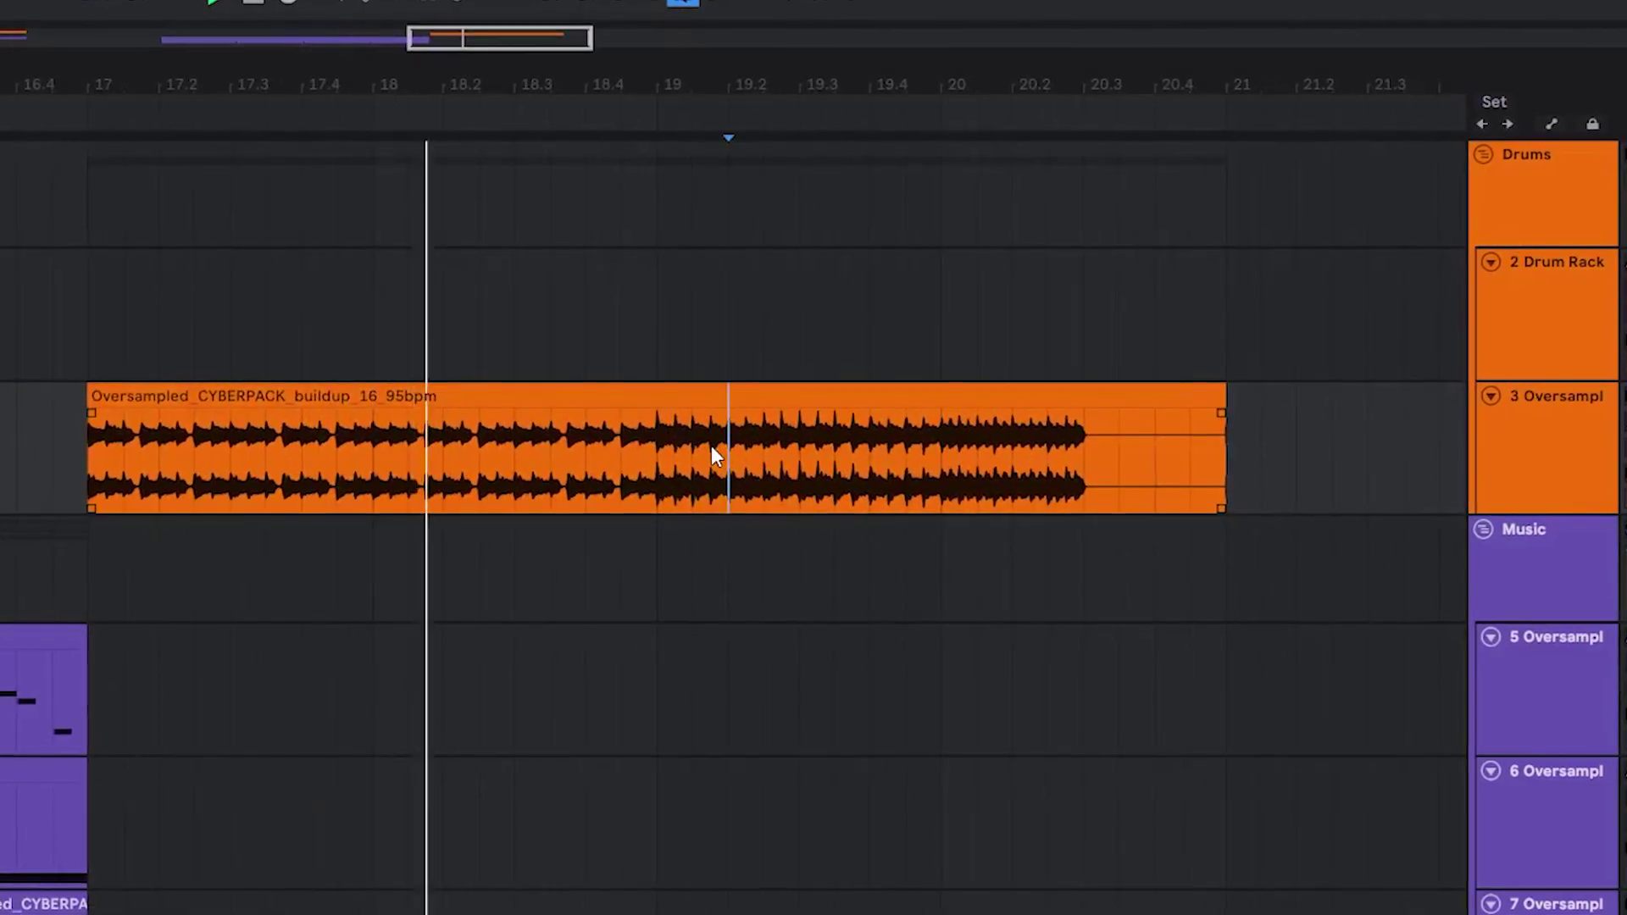
key("ctrl+alt+l")
scroll(722, 536, "down", 10)
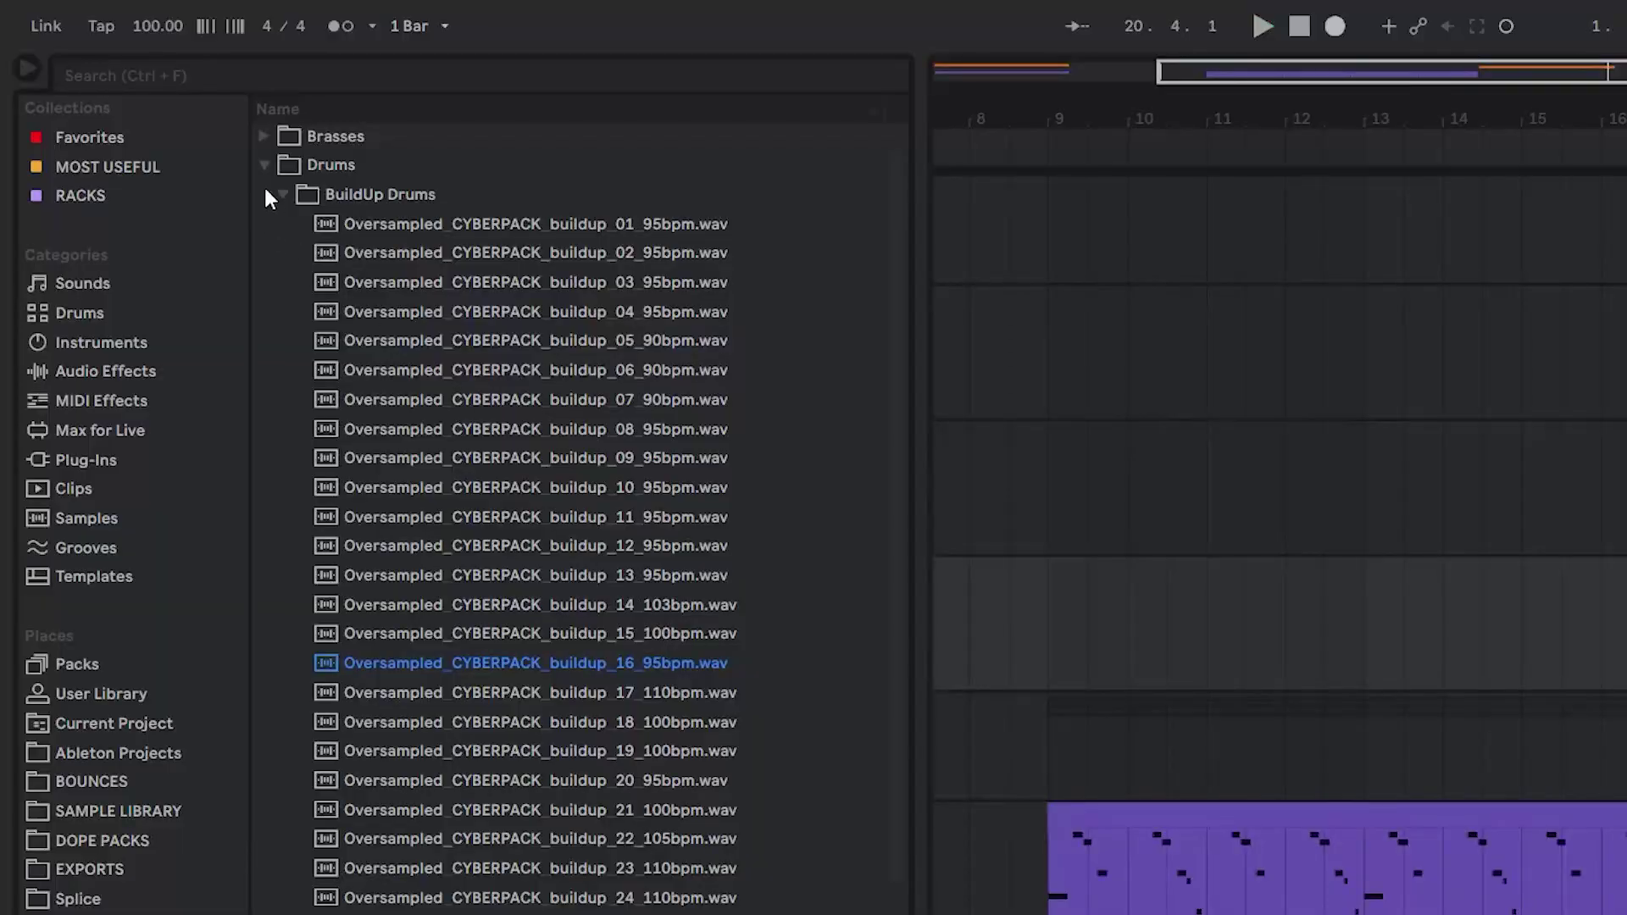
Close the BuildUp Drums folder and look through the samples in the Fills folder
key("Left")
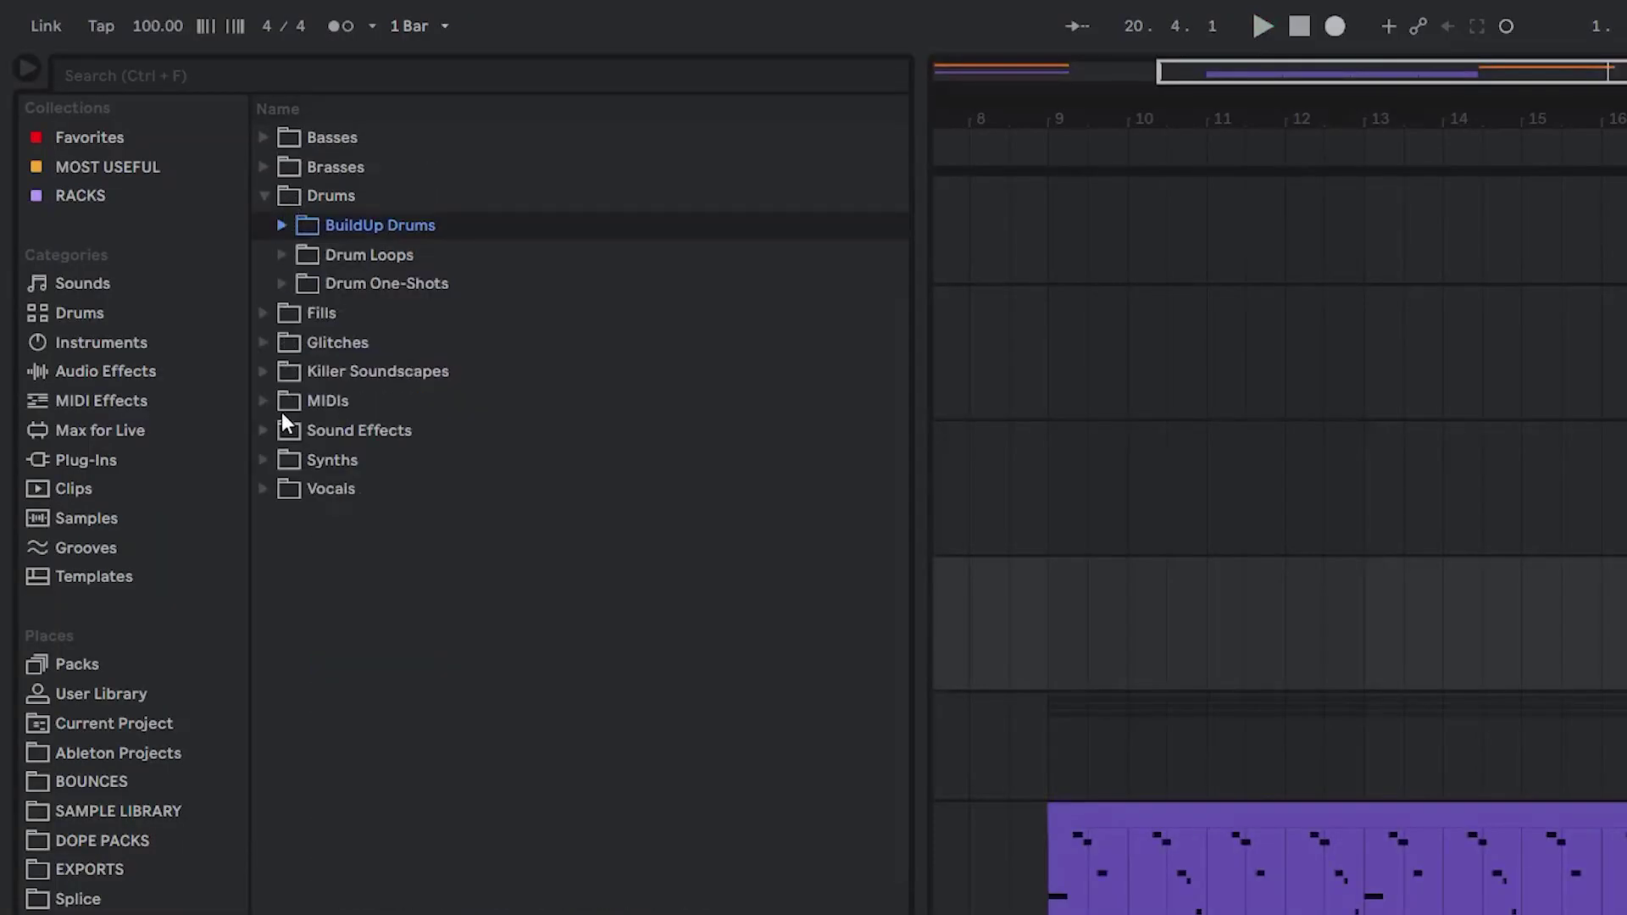
left_click(264, 314)
scroll(593, 474, "down", 7)
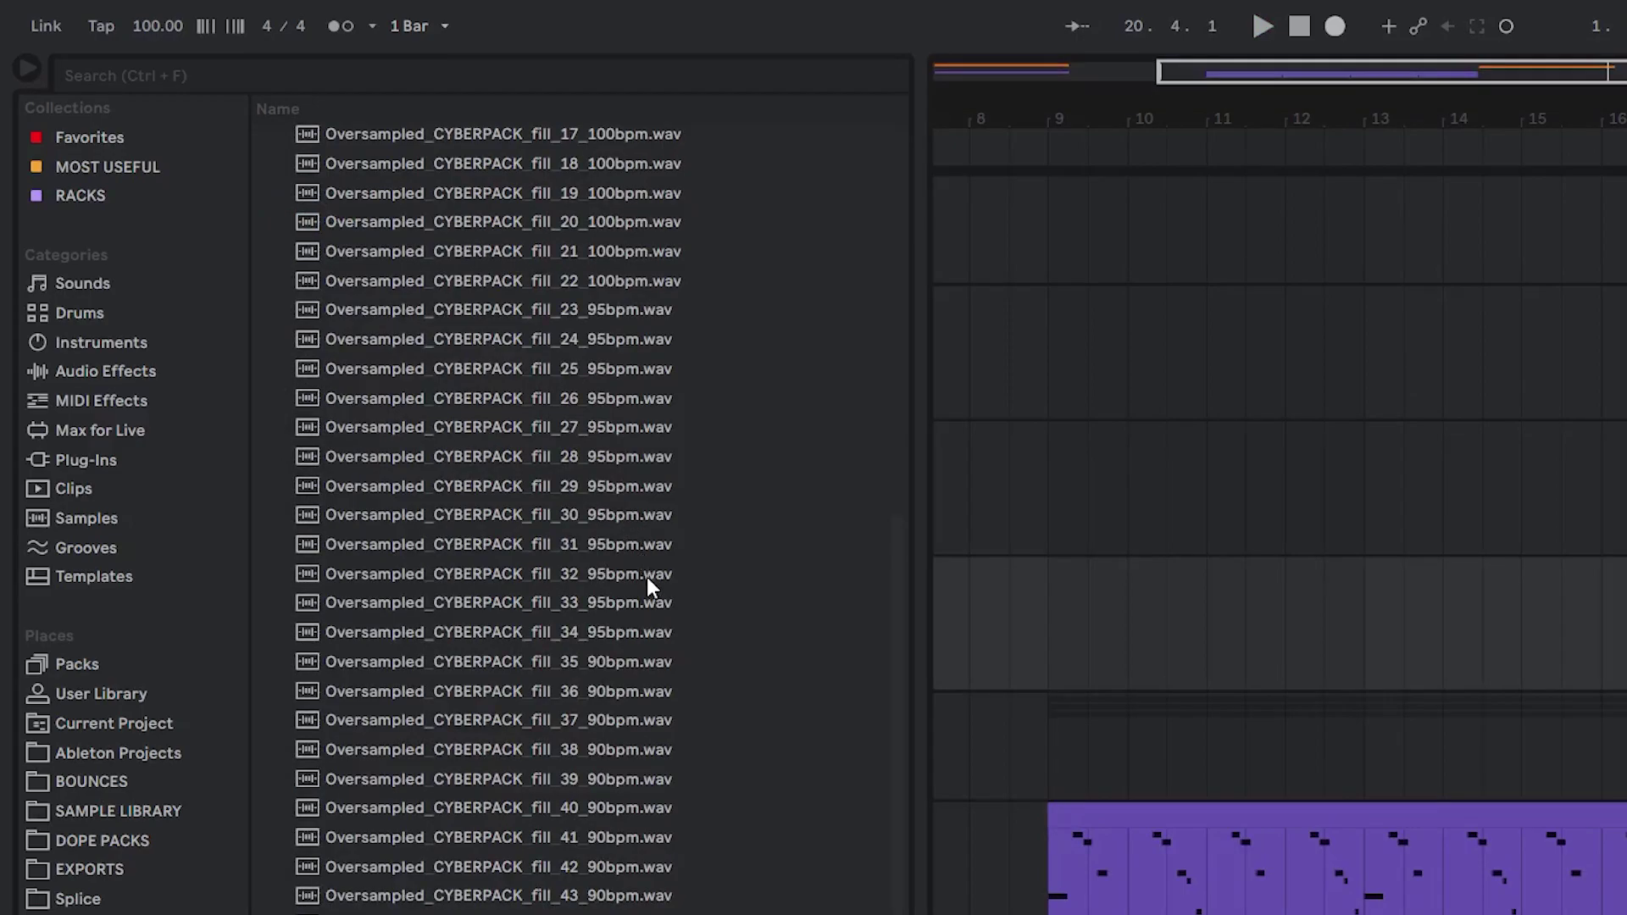
scroll(604, 566, "up", 2)
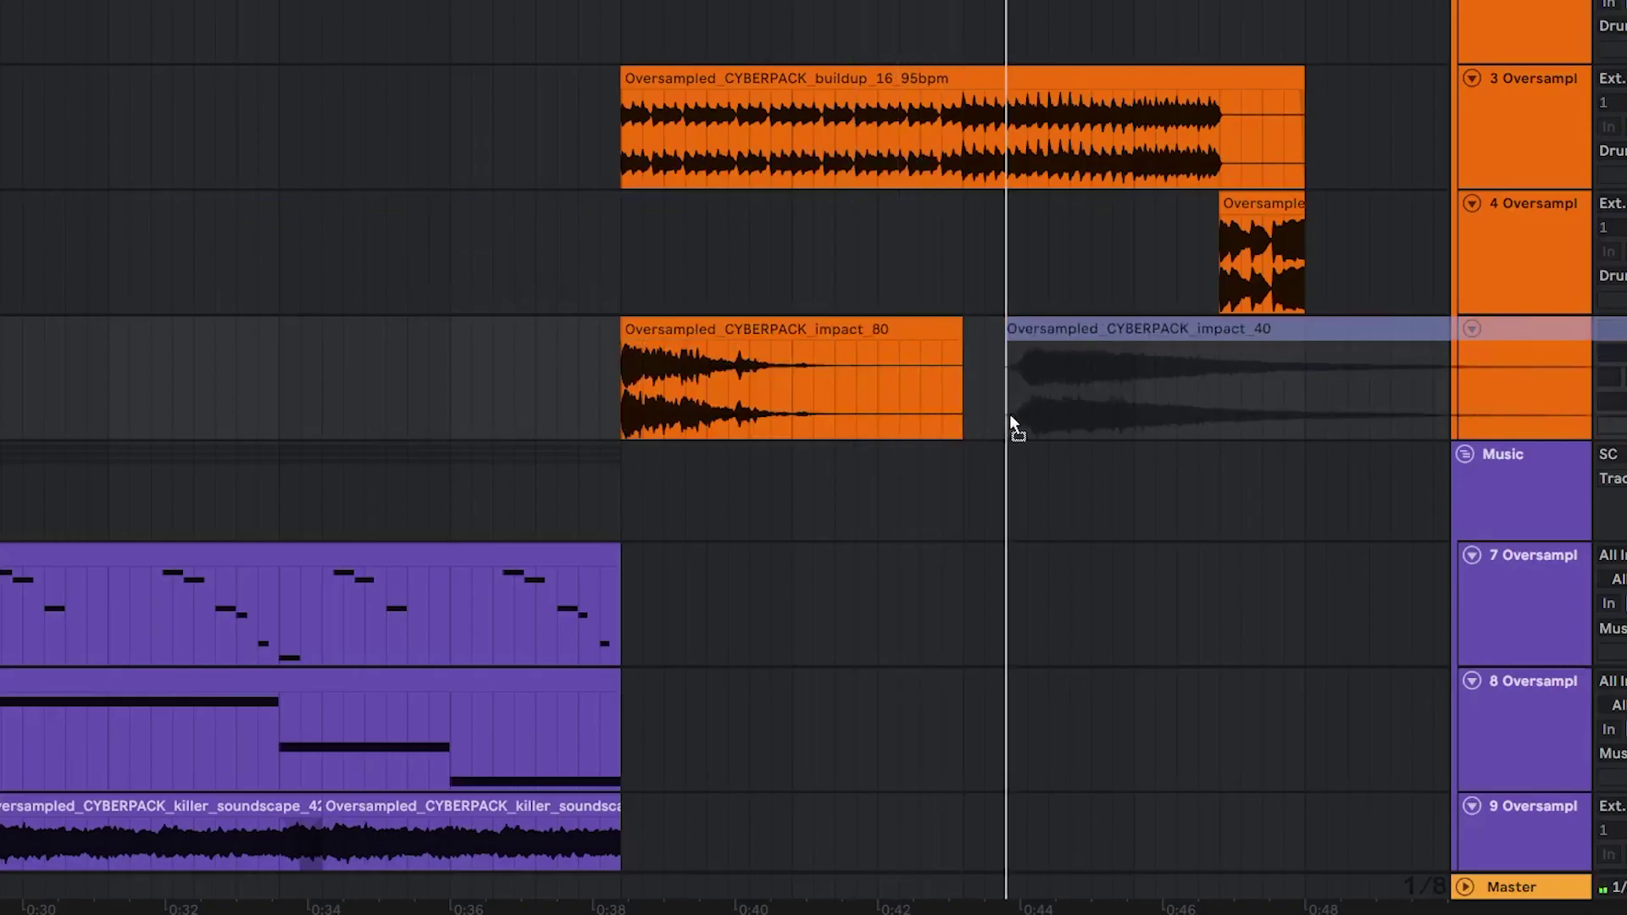
Place the impact_40 sample on a new drum audio track below the impact_80 clip, starting shortly before bar 17
left_click(1520, 368)
left_click_drag(1009, 420, 552, 470)
key("ctrl+d")
left_click(1106, 325)
key("Delete")
left_click(922, 459)
key("Delete")
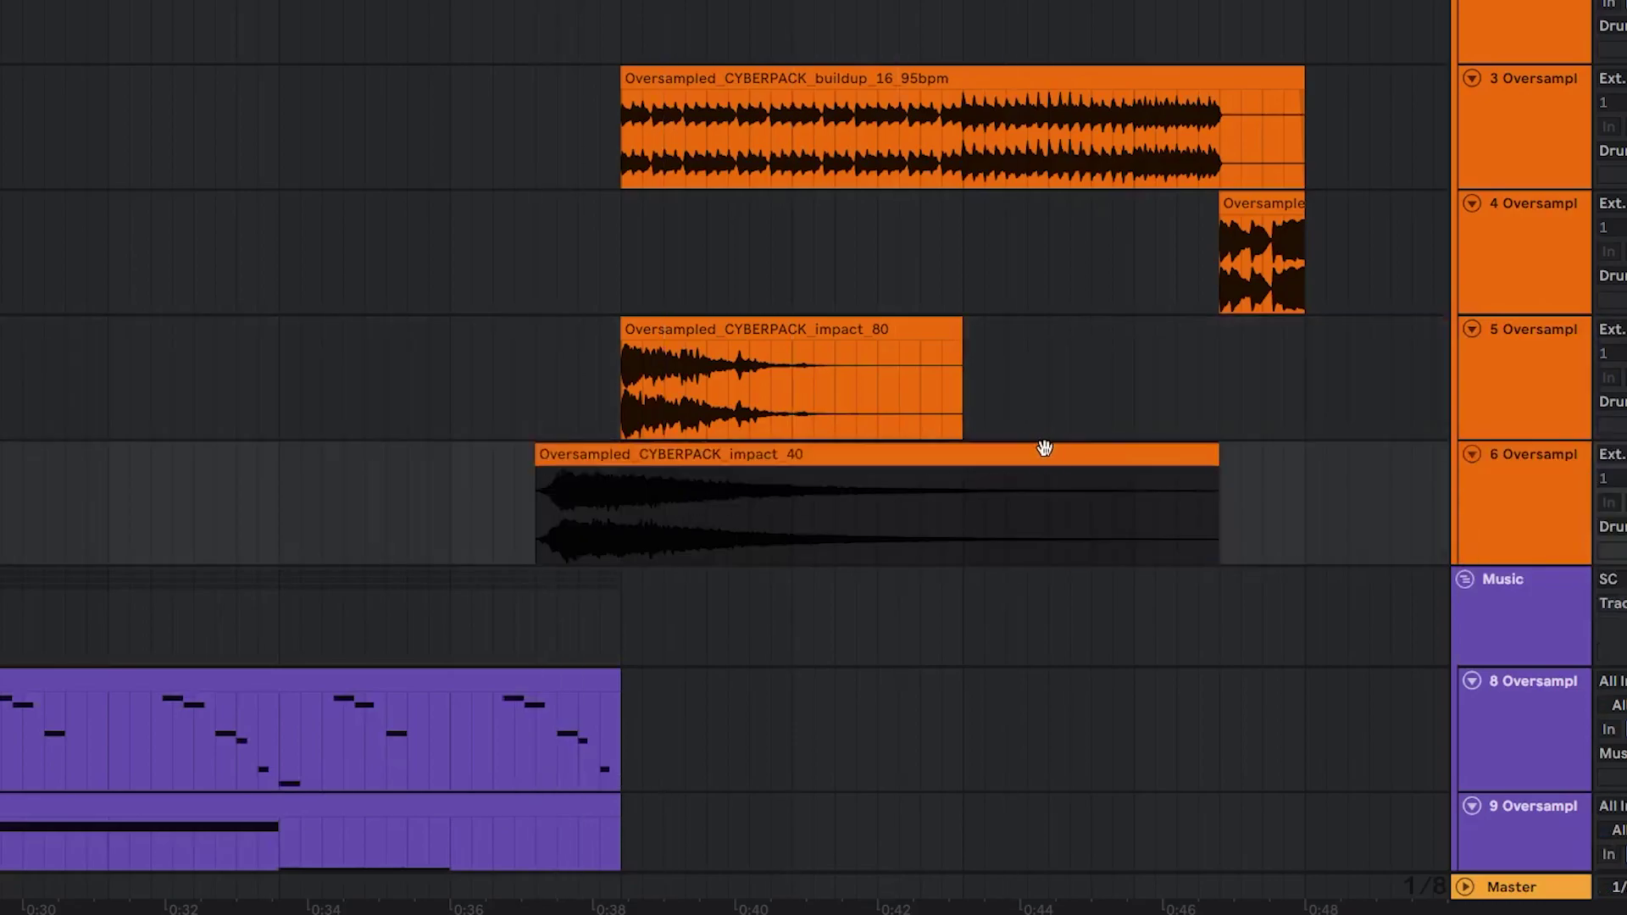
Reverse the impact_40 clip, move it so it ends just after bar 17, and shorten it from its start
left_click_drag(1044, 448, 908, 469)
left_click_drag(908, 469, 908, 469)
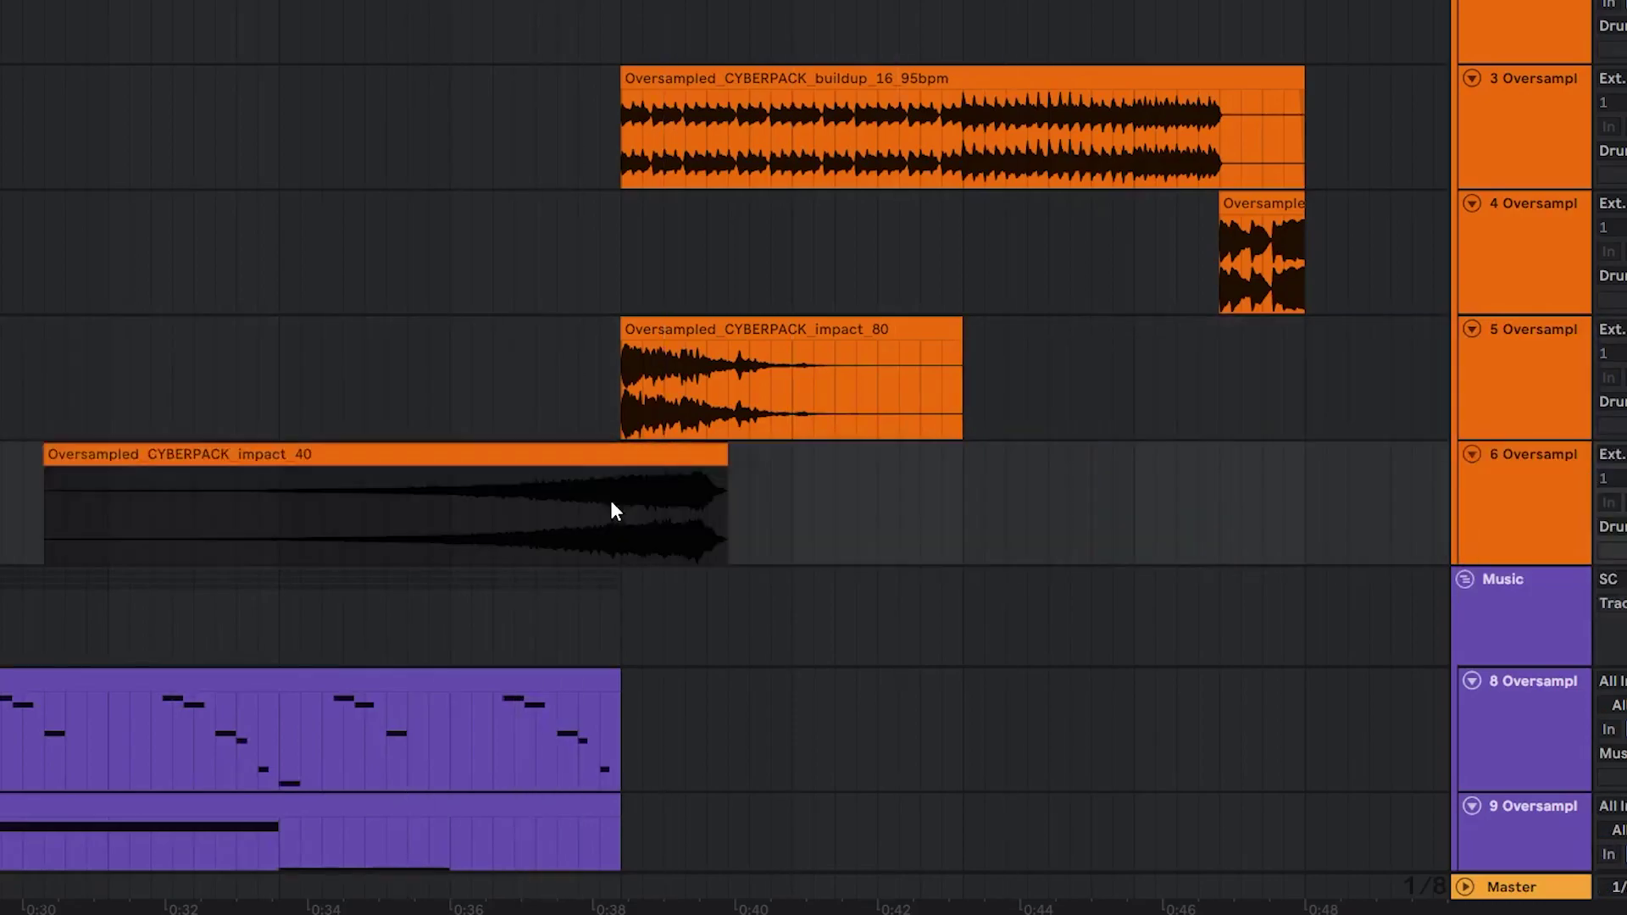
left_click_drag(613, 508, 940, 508)
key("Delete")
double_click(507, 489)
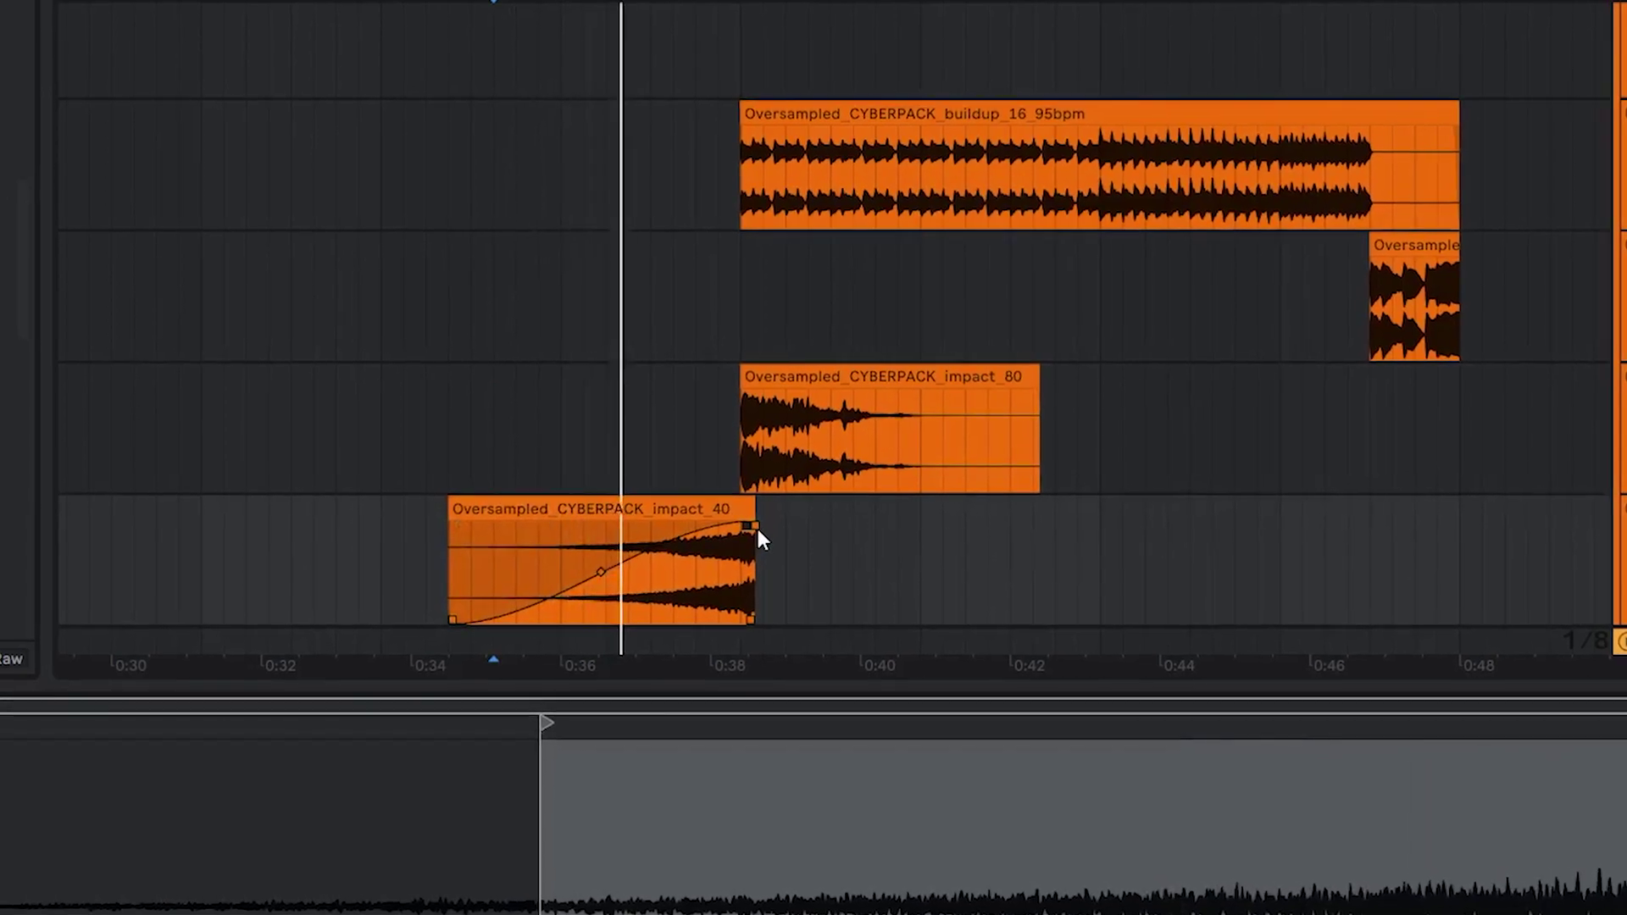
Fade out the end of the reversed impact_40 clip and play the transition into bar 17
left_click_drag(757, 528, 718, 529)
scroll(758, 529, "up", 5)
left_click_drag(739, 704, 735, 898)
left_click(495, 428)
key("space")
key("space")
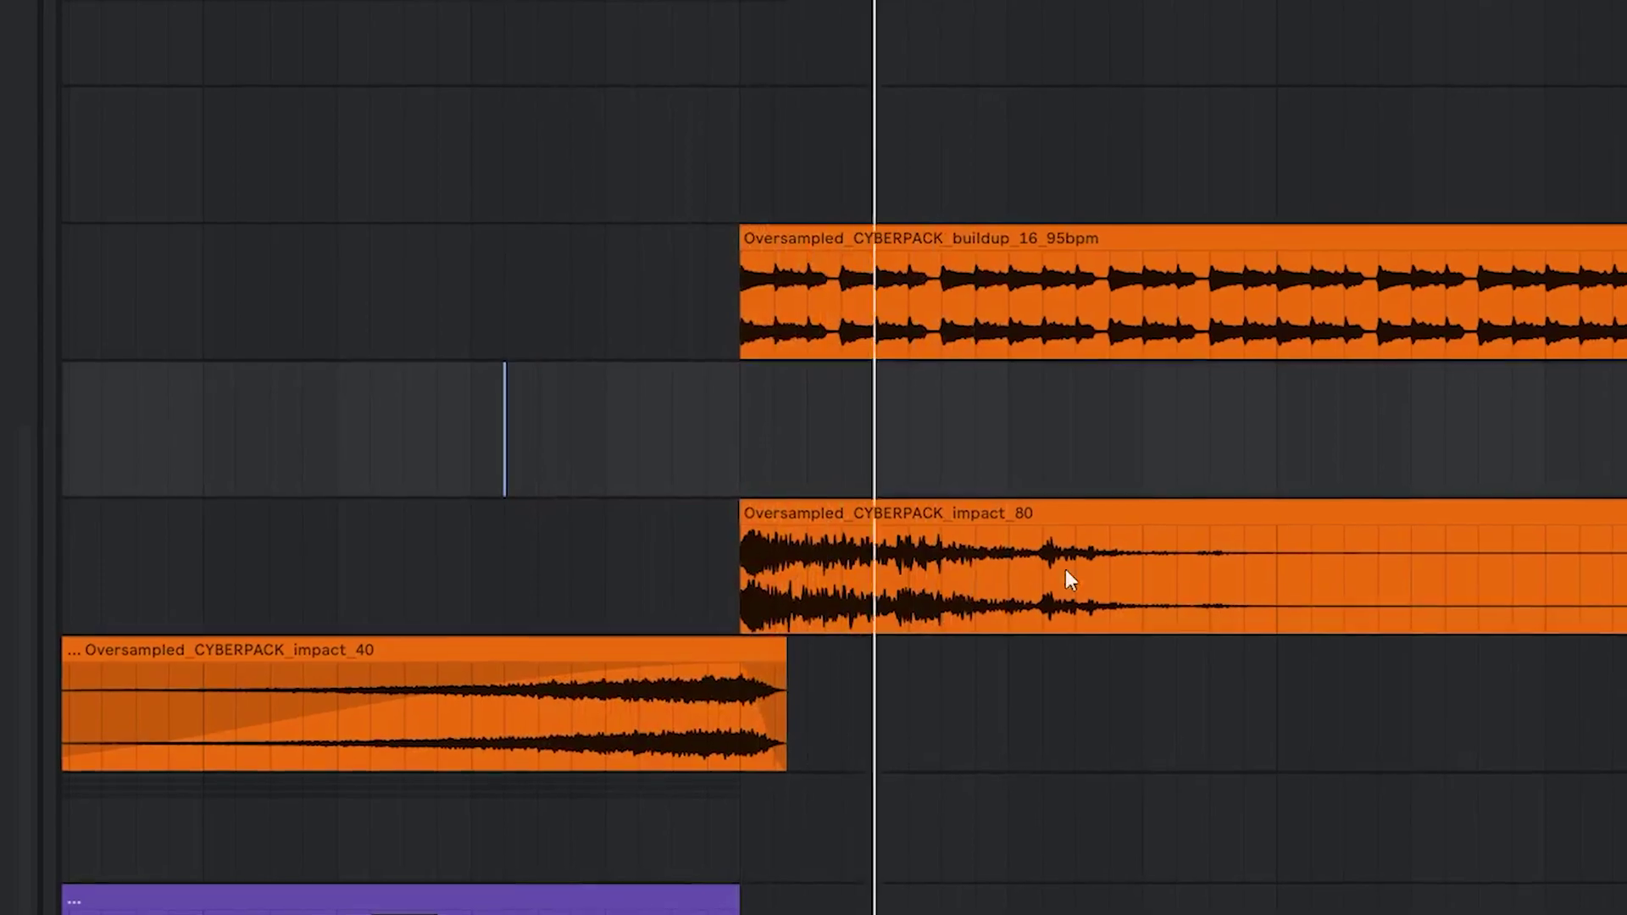
Split the buildup_16_95bpm clip at bar 19 and move its second half to bar 23
key("minus")
left_click(678, 271)
key("ctrl+e")
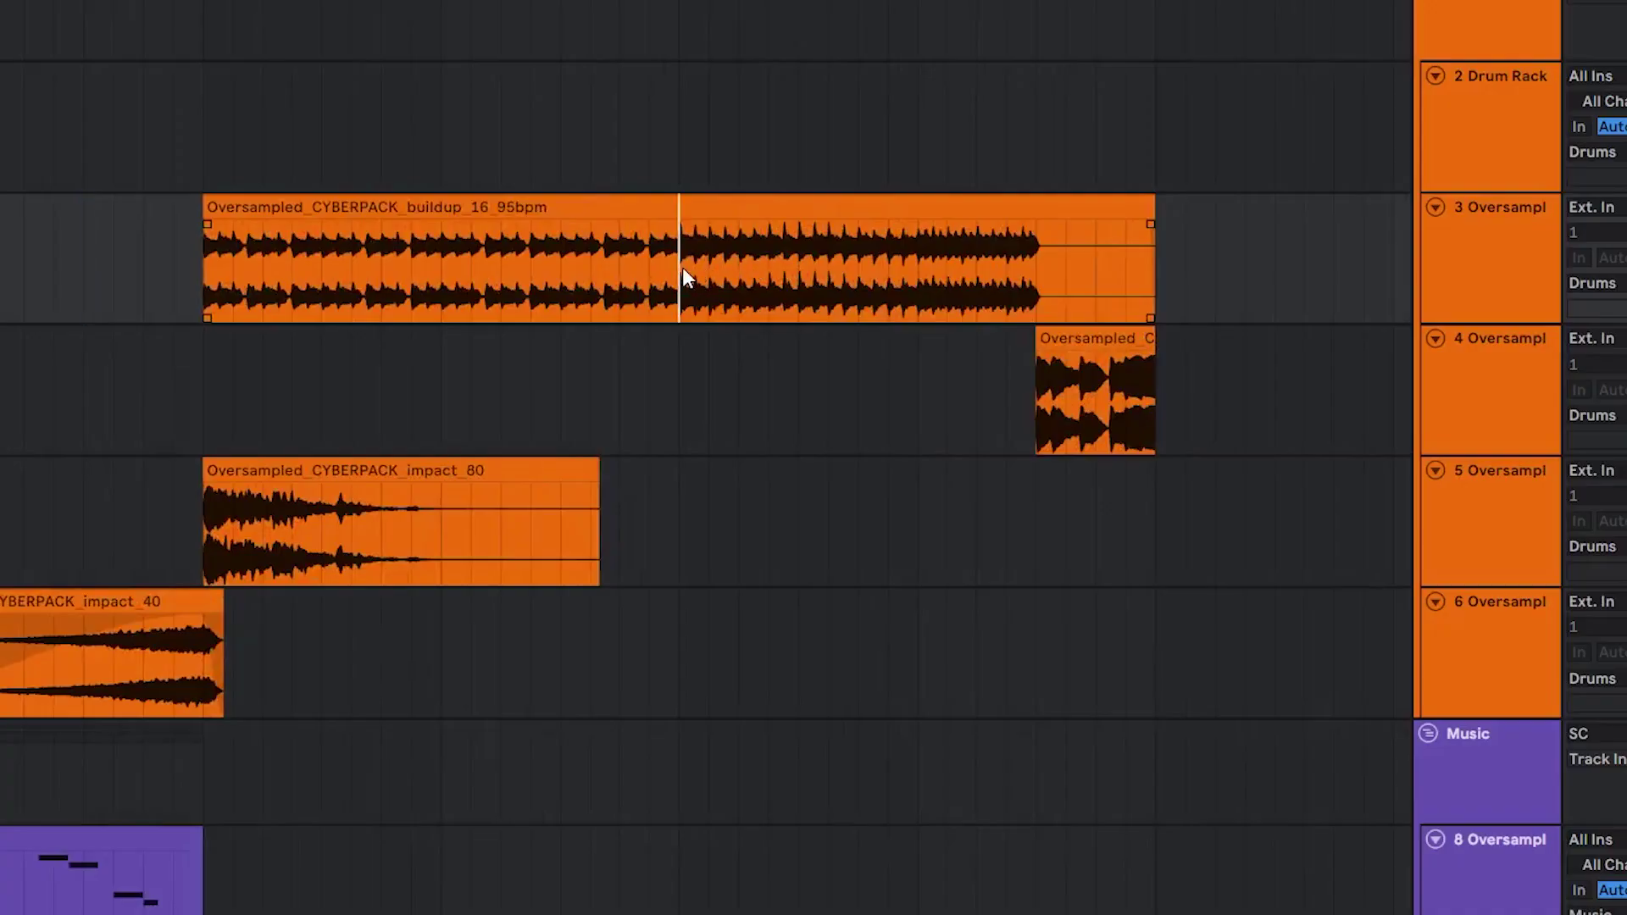
key("minus")
left_click(775, 213)
left_click_drag(774, 213, 1063, 215)
Duplicate the buildup's first half to bar 19 and repeat a 1/16 slice of it from bar 21 to bar 23
left_click(594, 201)
key("ctrl+d")
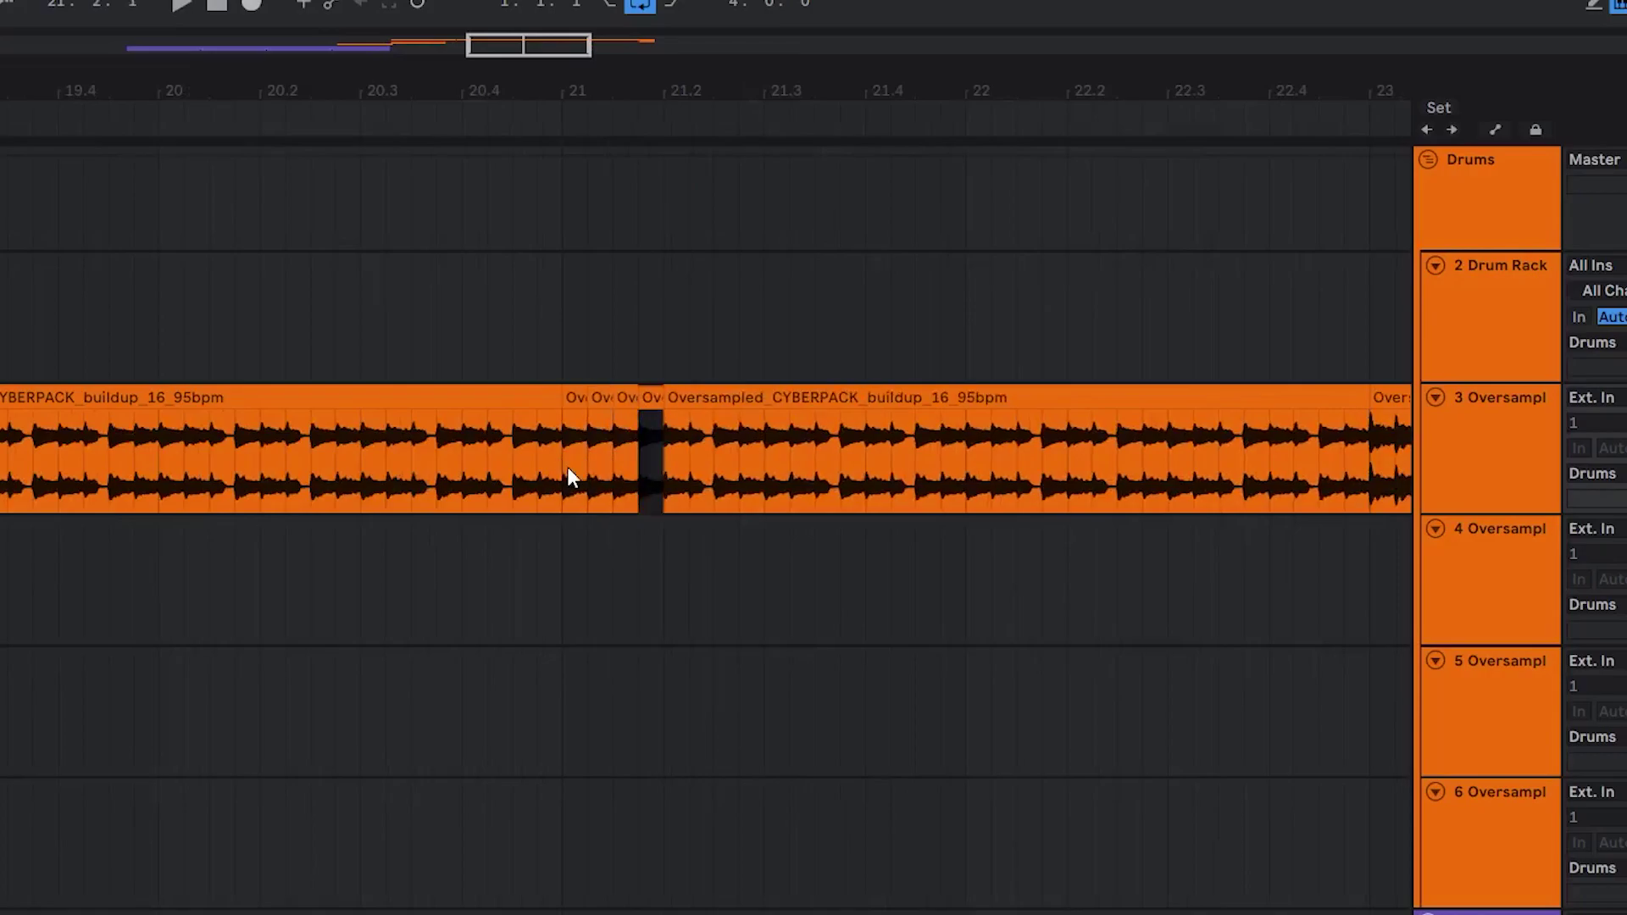
key("ctrl+d")
key("ctrl+d")
key("ctrl+d")
key("ctrl+d")
key("ctrl+d")
key("ctrl+d")
key("ctrl+d")
key("ctrl+d")
key("ctrl+d")
key("ctrl+d")
key("ctrl+d")
key("ctrl+d")
key("ctrl+d")
key("ctrl+d")
key("ctrl+d")
key("ctrl+d")
key("ctrl+d")
key("ctrl+d")
key("ctrl+d")
Play the edited buildup from bar 20.4 and check the repeated slices leading into its second half
left_click(480, 456)
key("space")
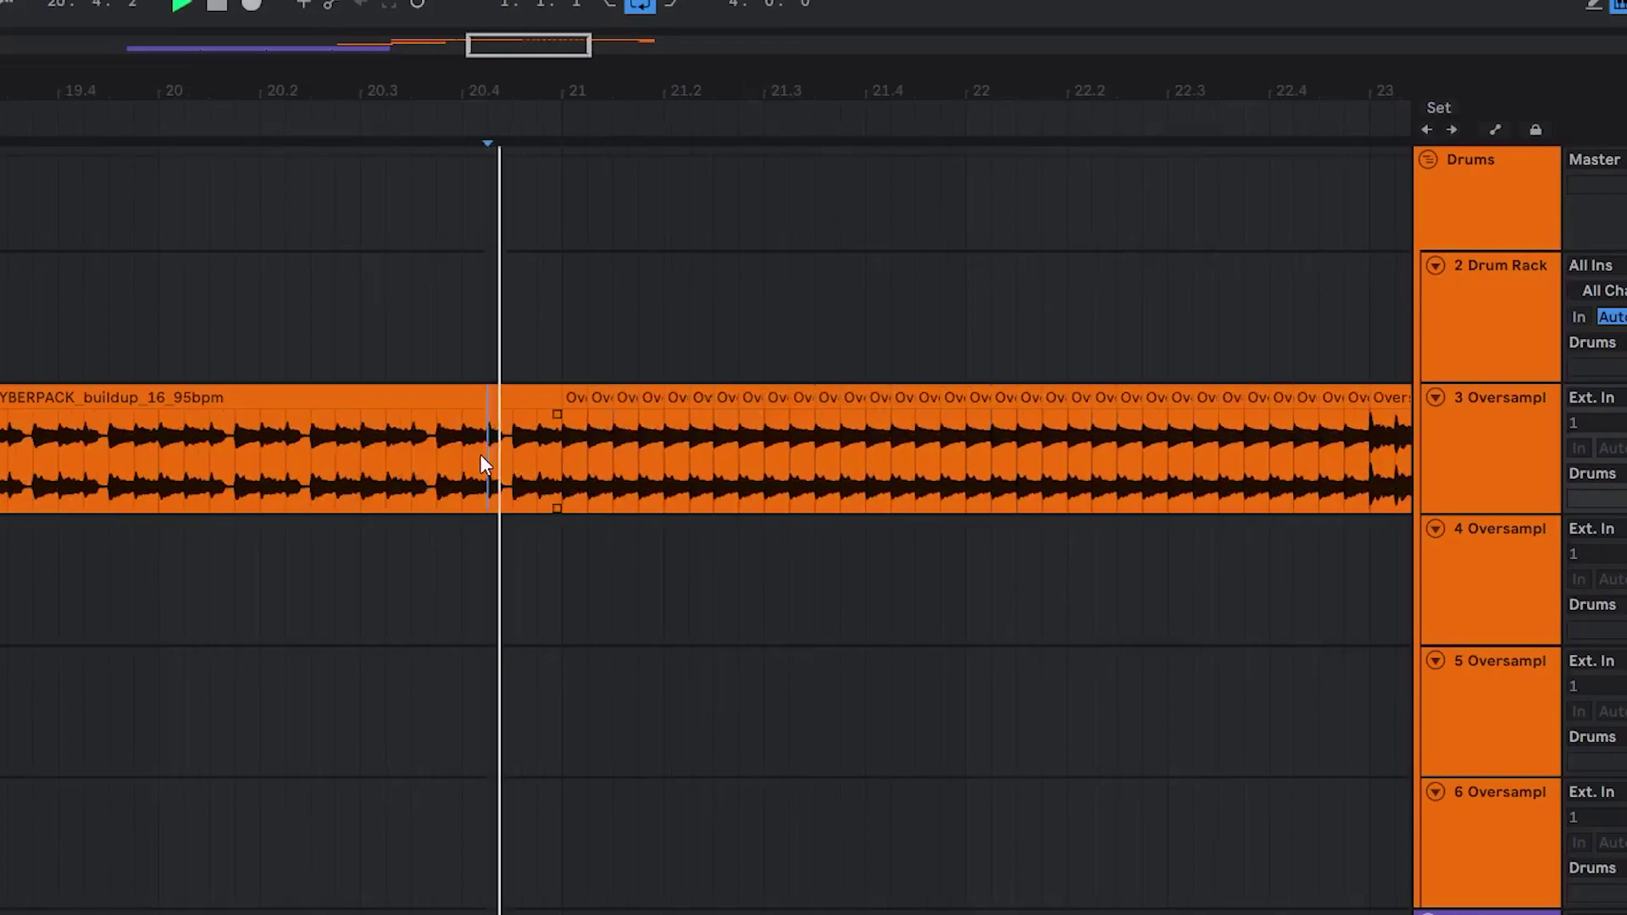
left_click_drag(915, 485, 701, 486)
scroll(680, 477, "down", 3)
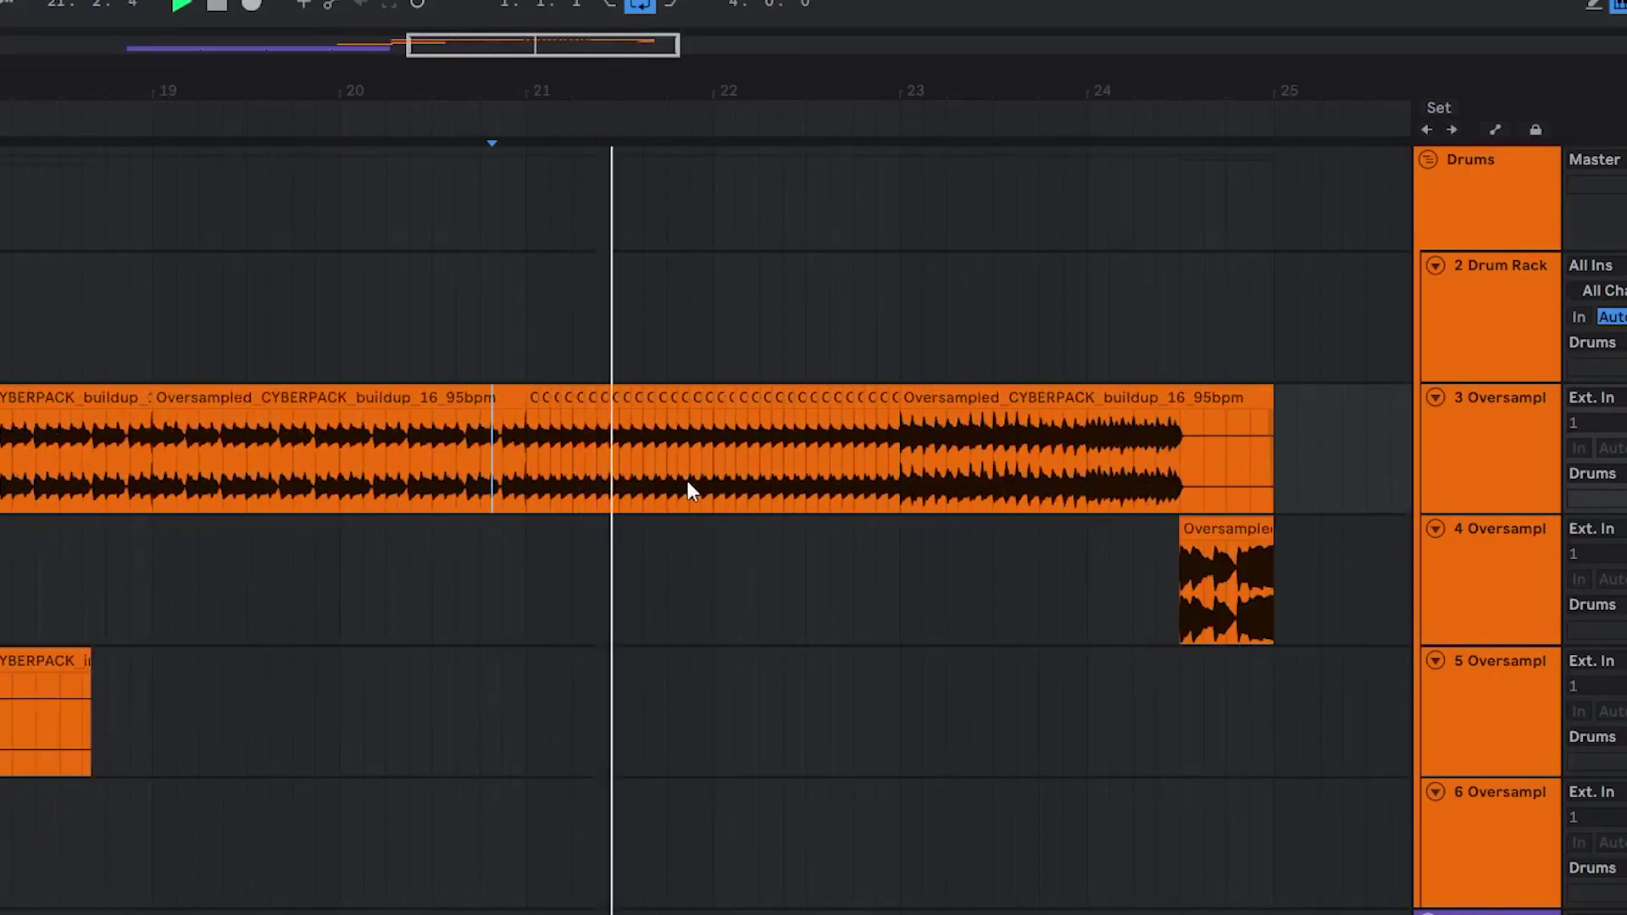
left_click_drag(816, 486, 748, 527)
scroll(752, 521, "up", 3)
scroll(810, 485, "down", 5)
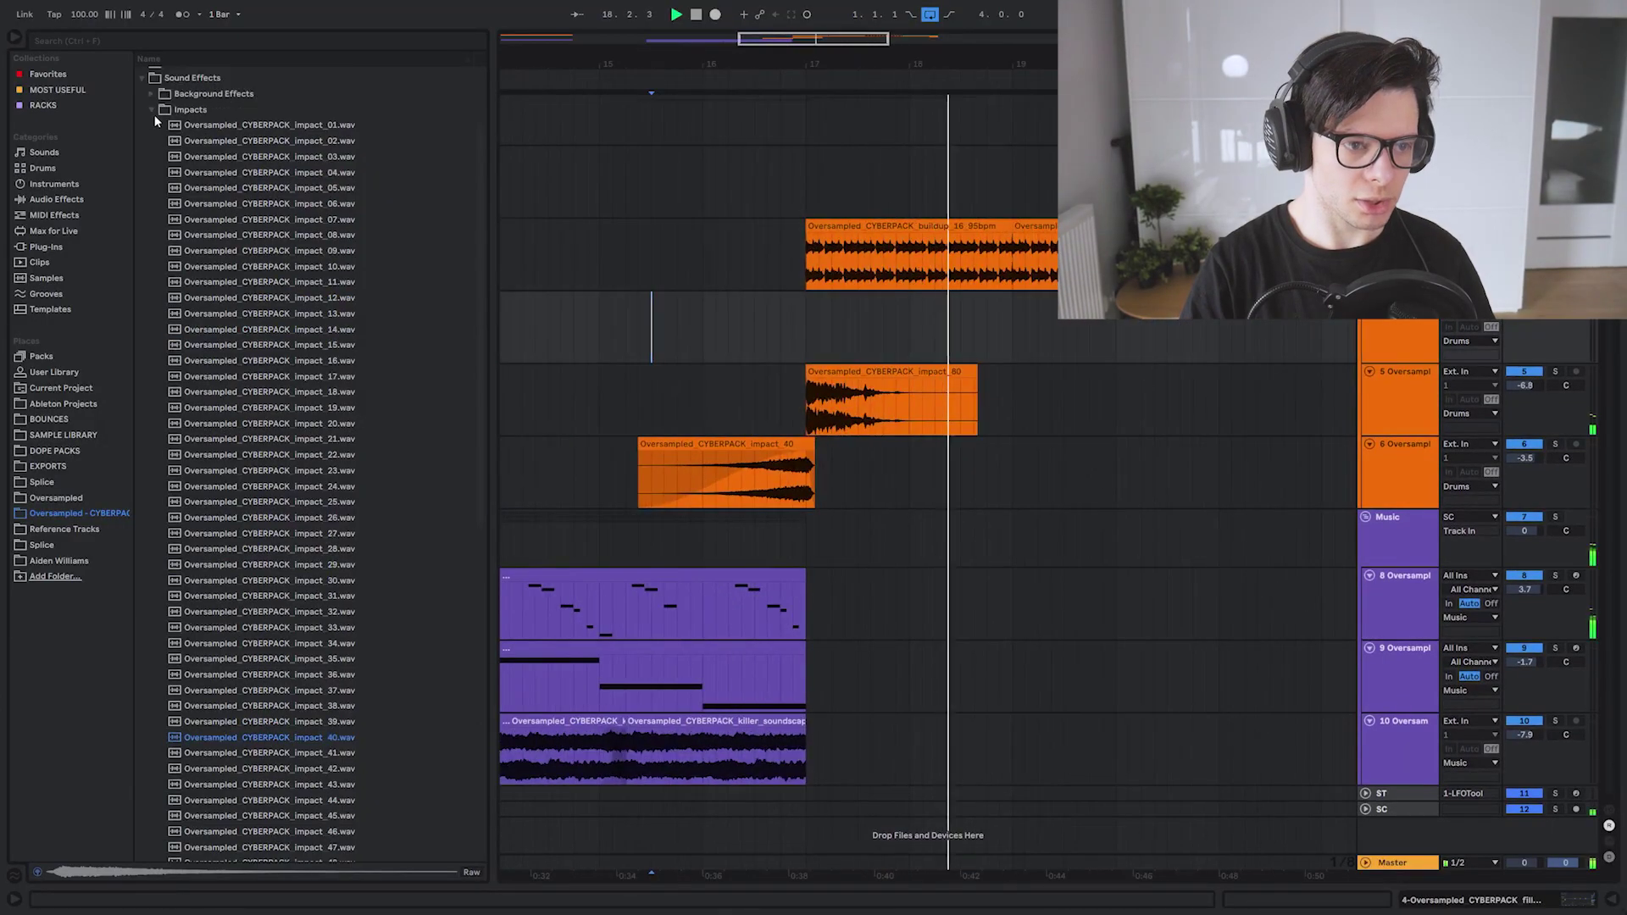
Place the fx_riser_13_110bpm_D# sample from the Risers folder on a new drum audio track at bar 17 and play it
left_click(151, 215)
left_click(152, 248)
left_click(152, 231)
scroll(355, 385, "down", 5)
left_click(467, 137)
key("space")
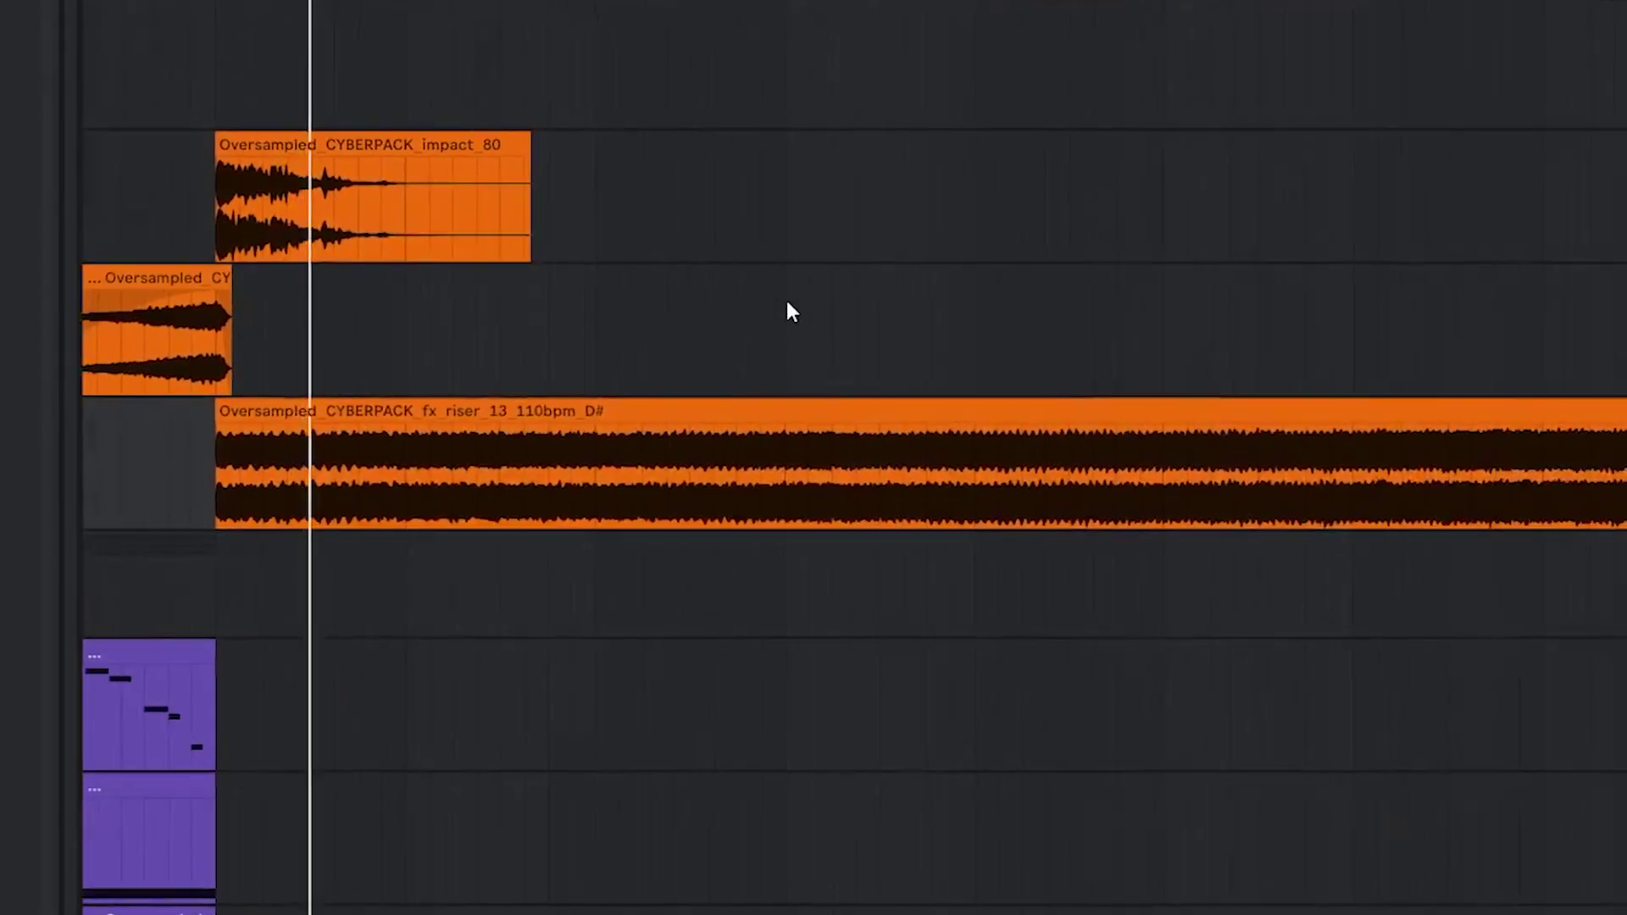
Trim the end of the fx_riser_13 clip so it stops at bar 24.3, where the drum fill begins
scroll(787, 308, "down", 3)
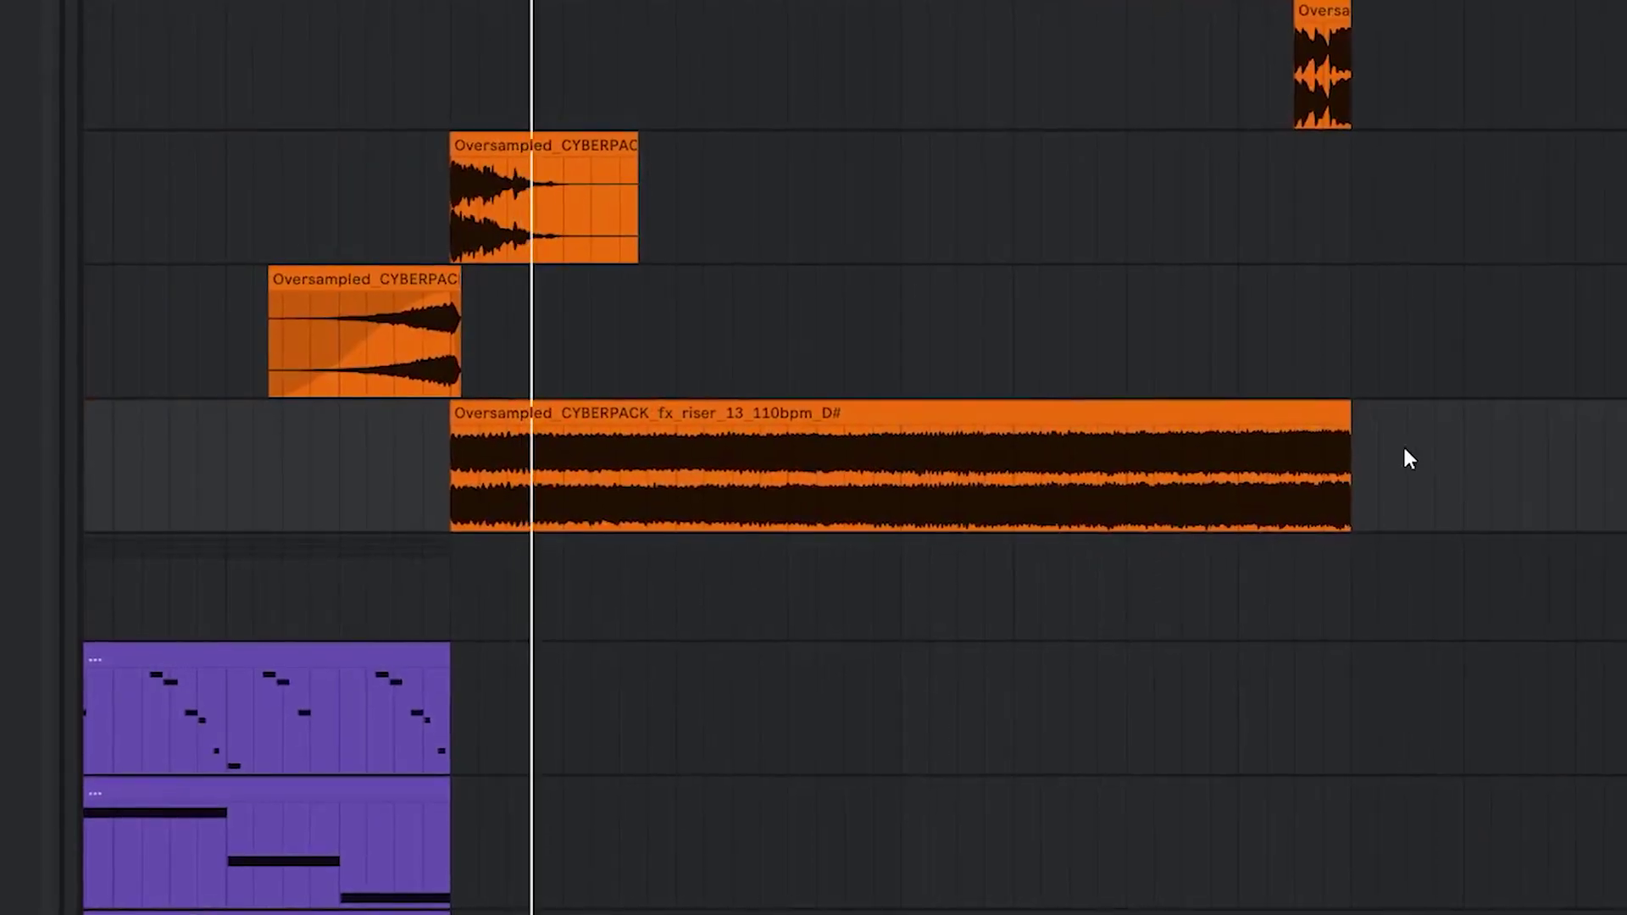
left_click(1341, 418)
left_click_drag(1348, 418, 1295, 422)
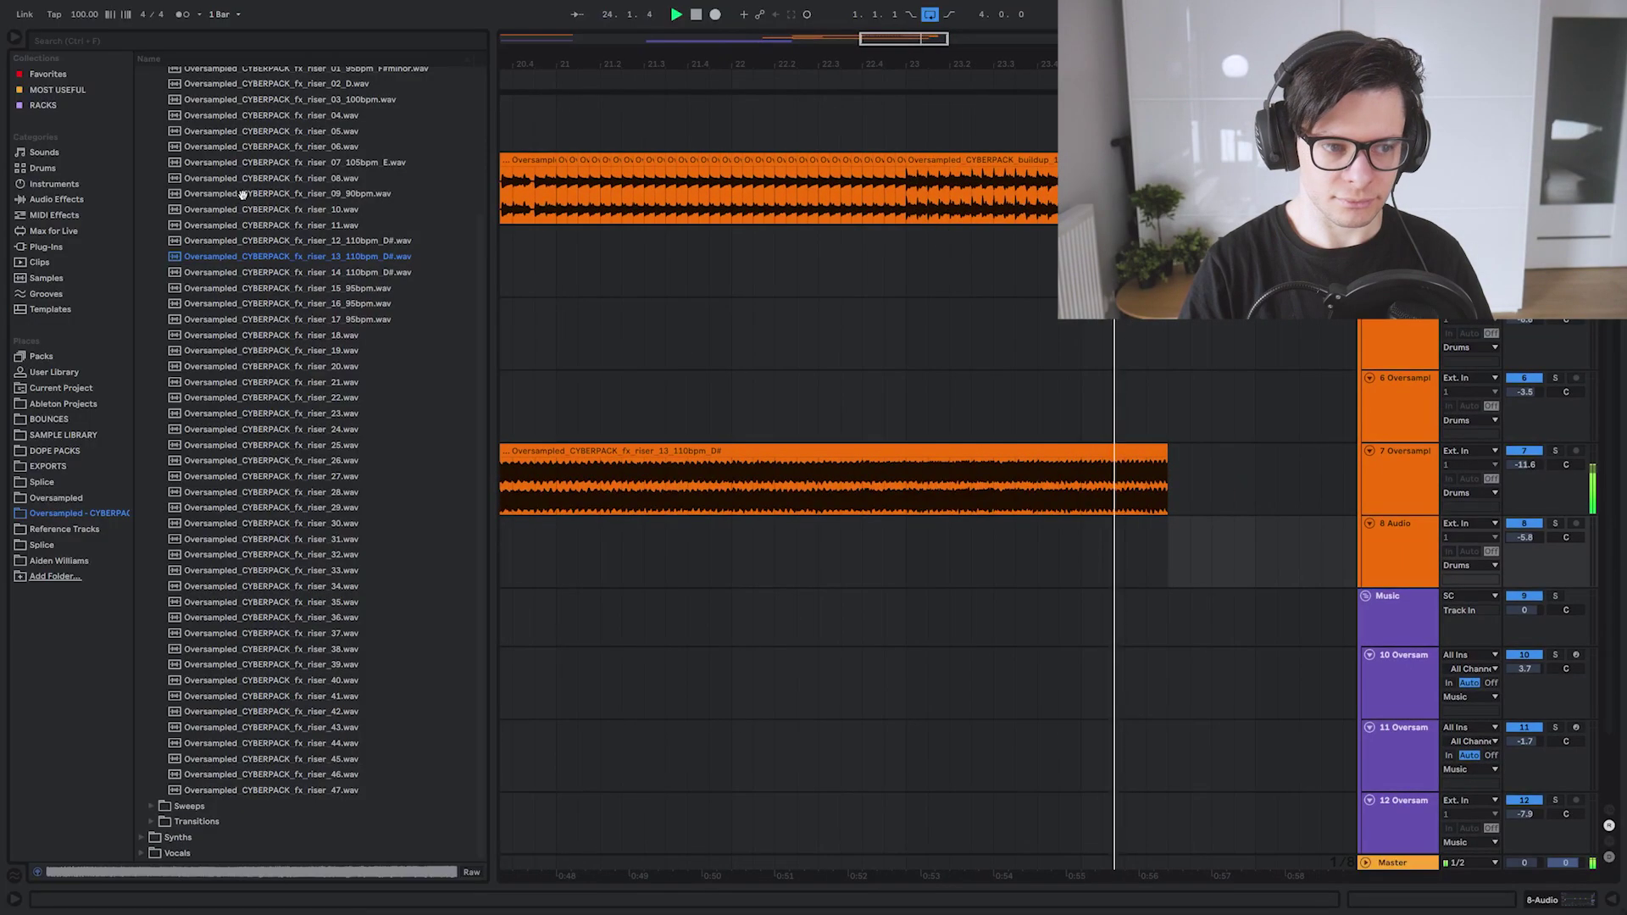
Examine the individual hits of the fill_19_100bpm clip between bars 24.3 and 25
key("Left")
key("Right")
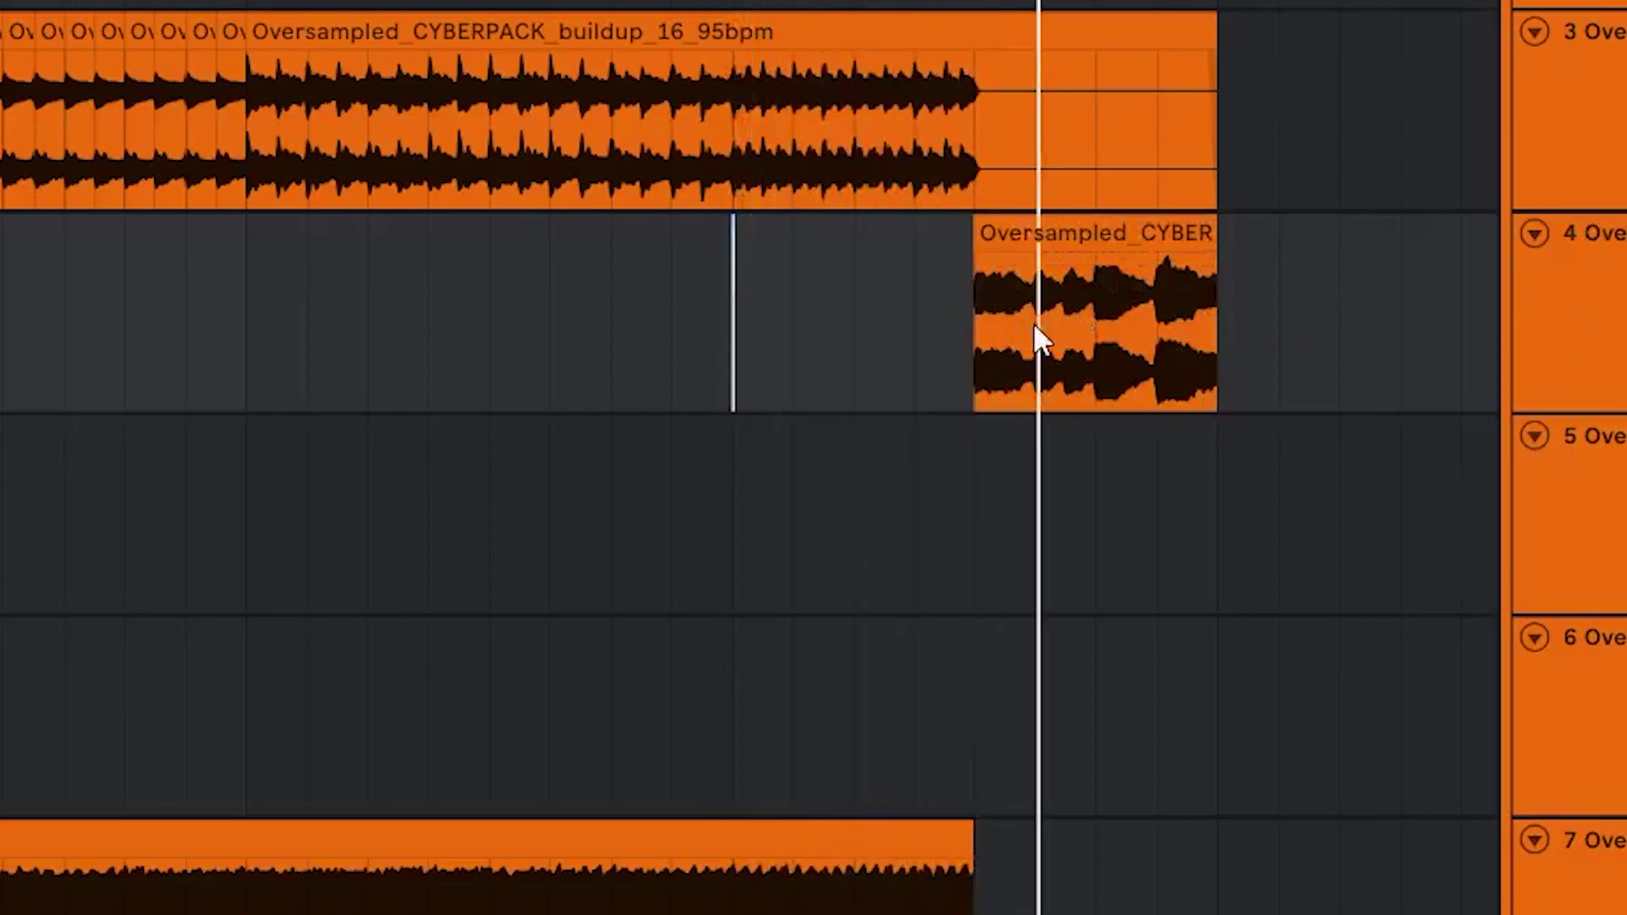
scroll(1040, 338, "down", 2)
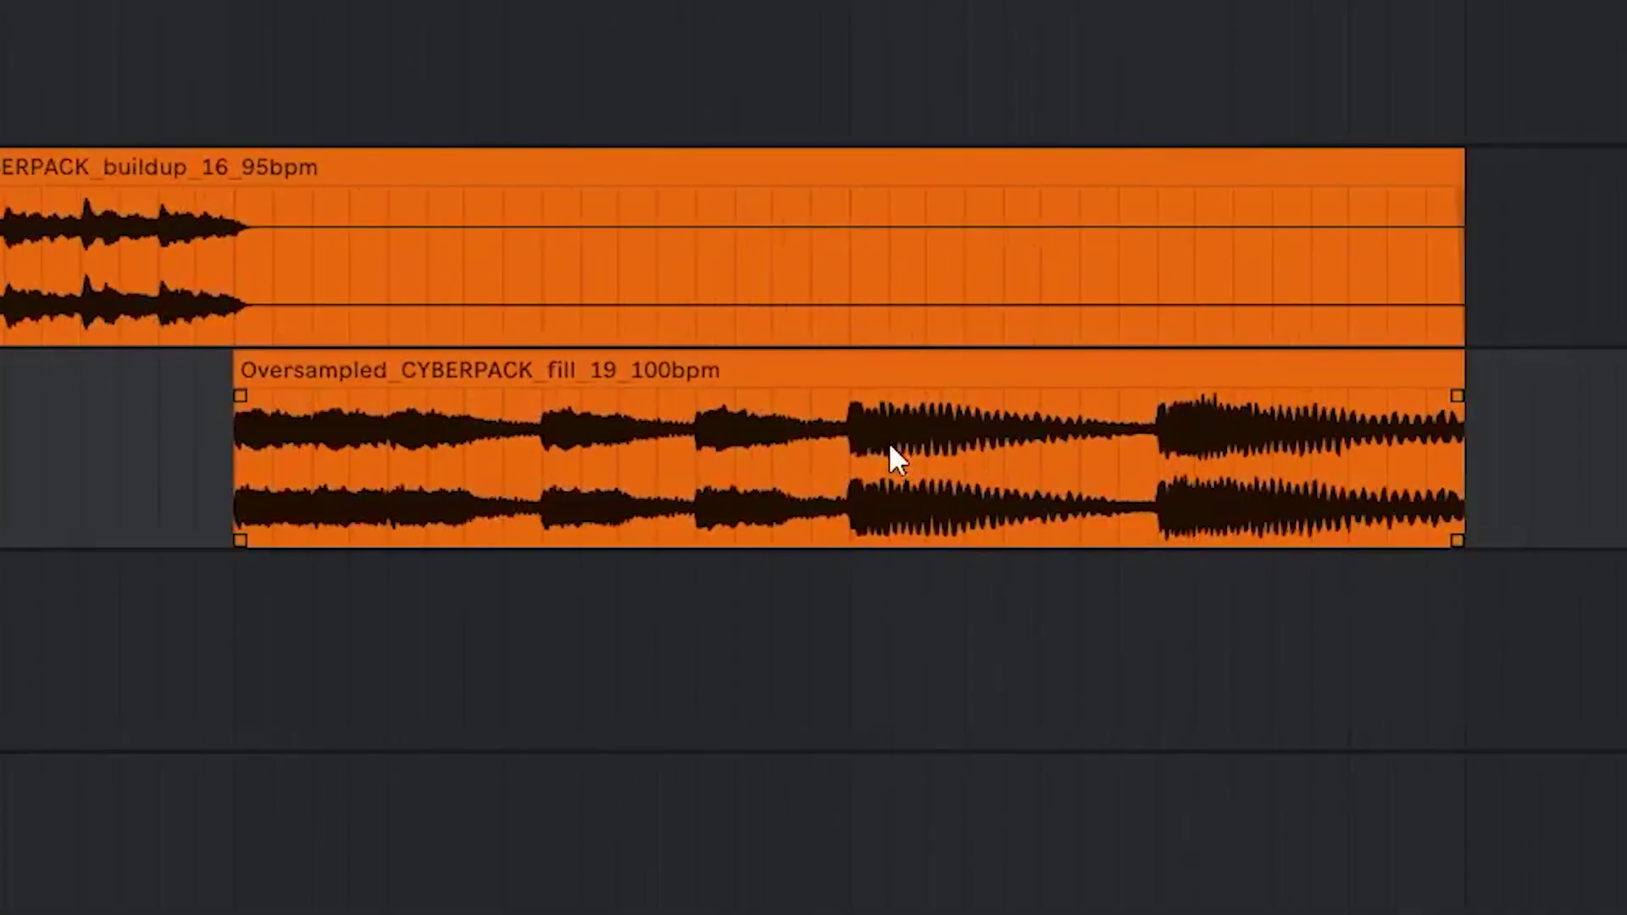
left_click(538, 367)
left_click(246, 470)
left_click_drag(246, 470, 1466, 476)
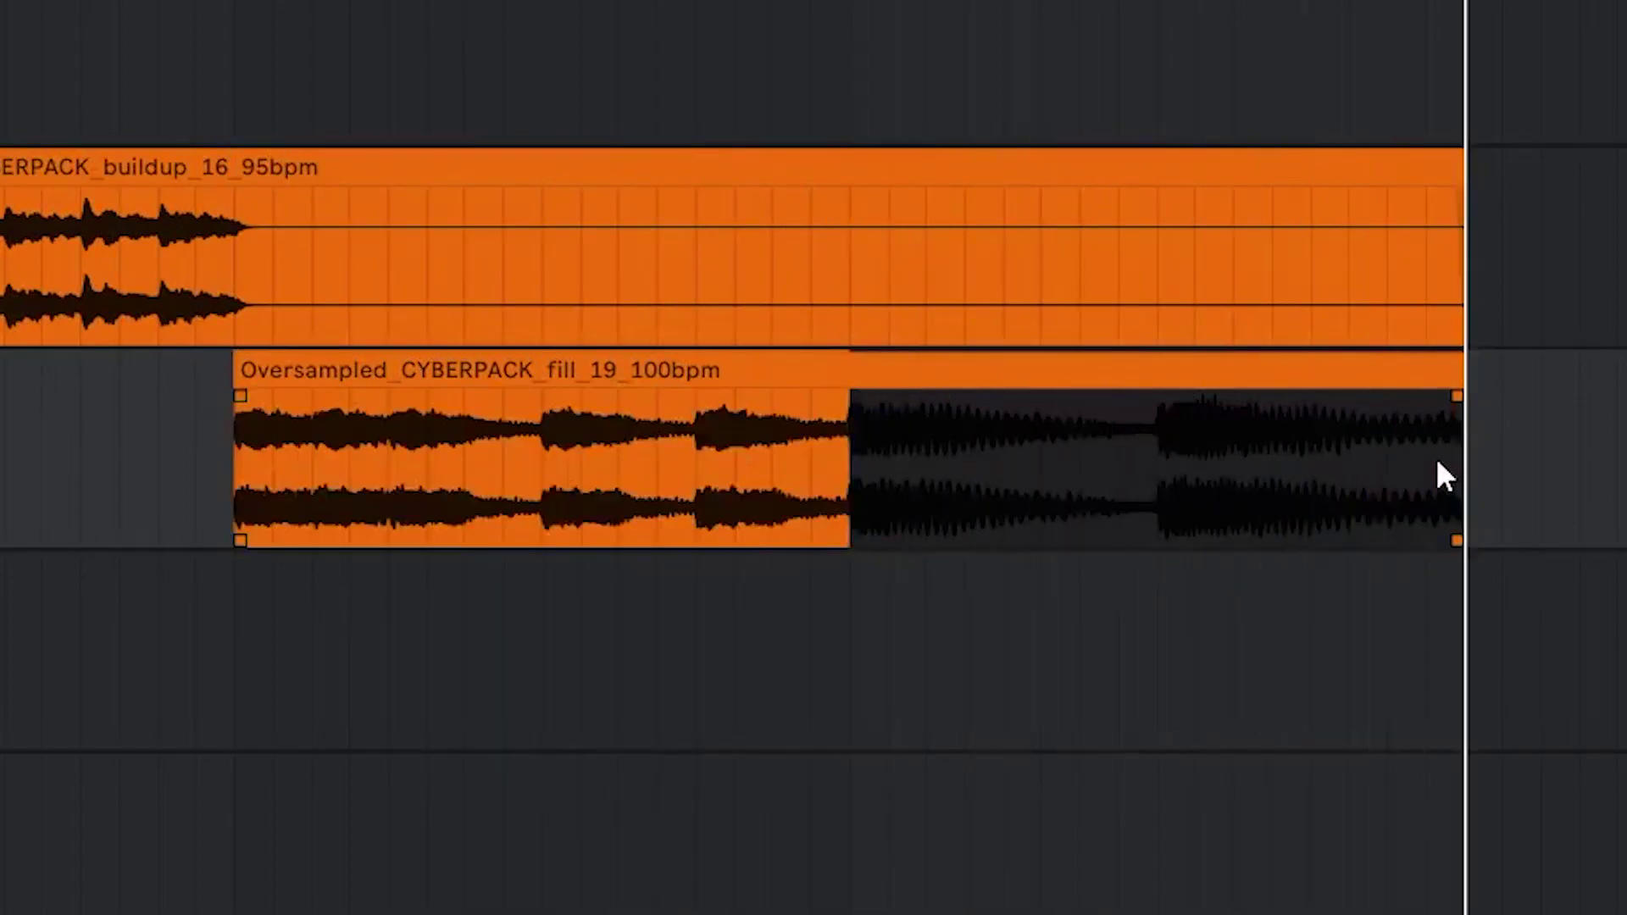
left_click_drag(1157, 470, 1456, 443)
key("space")
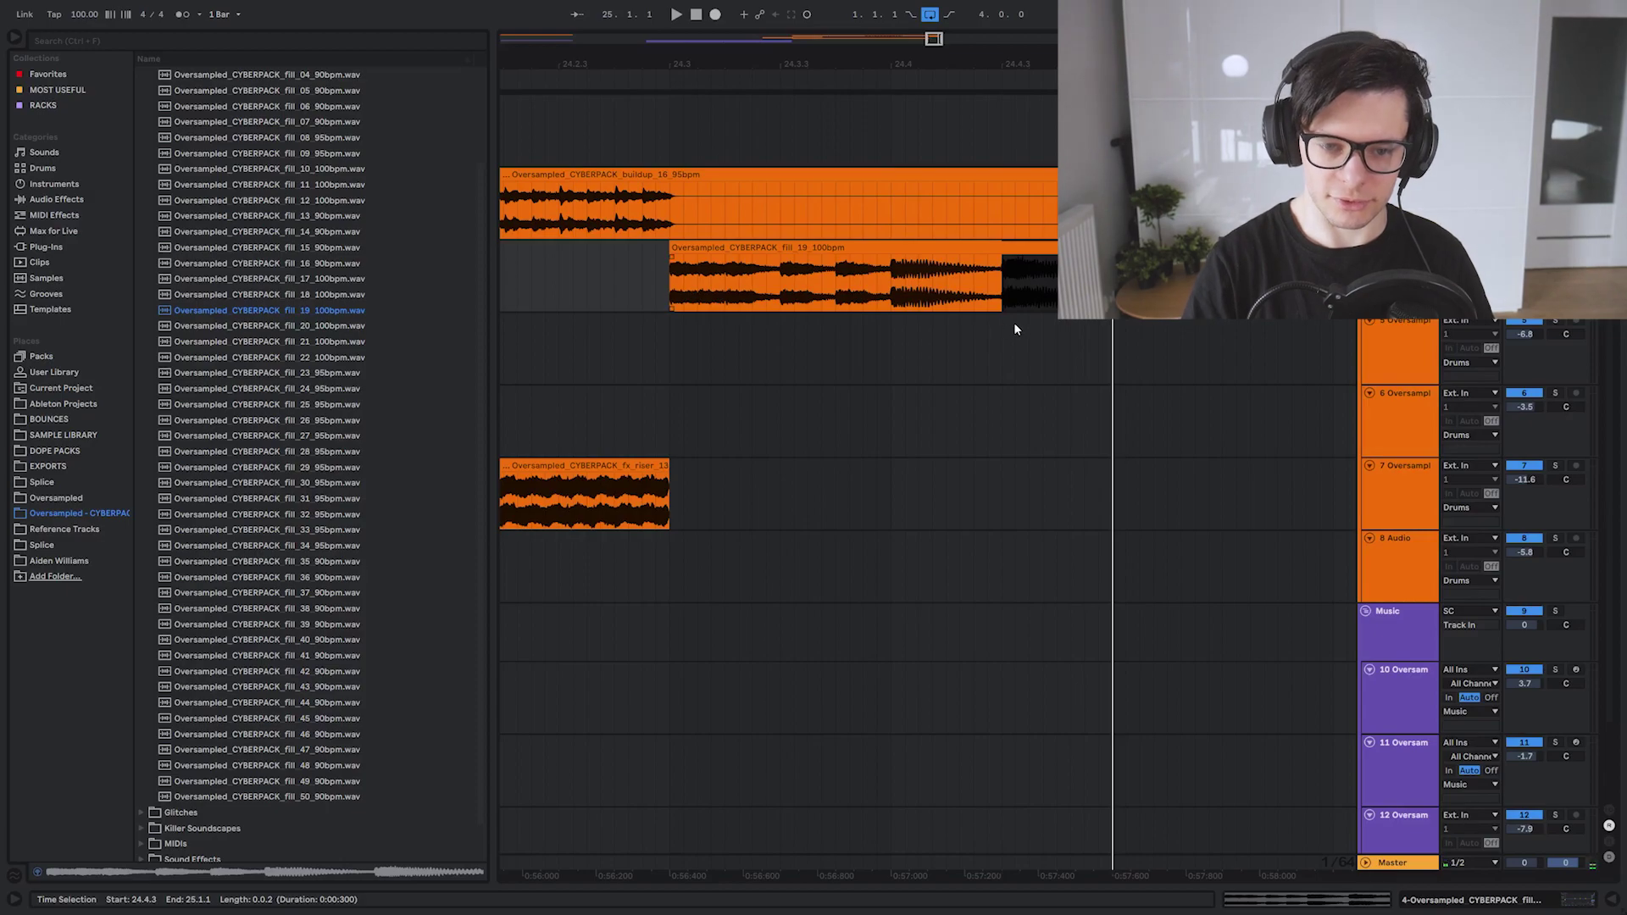
left_click(1005, 327)
scroll(937, 344, "down", 5)
left_click_drag(929, 348, 1064, 341)
Place the sweep_up_08 sample on the track below the riser so both end together, and solo the riser track
scroll(1074, 337, "up", 9)
scroll(1074, 337, "down", 3)
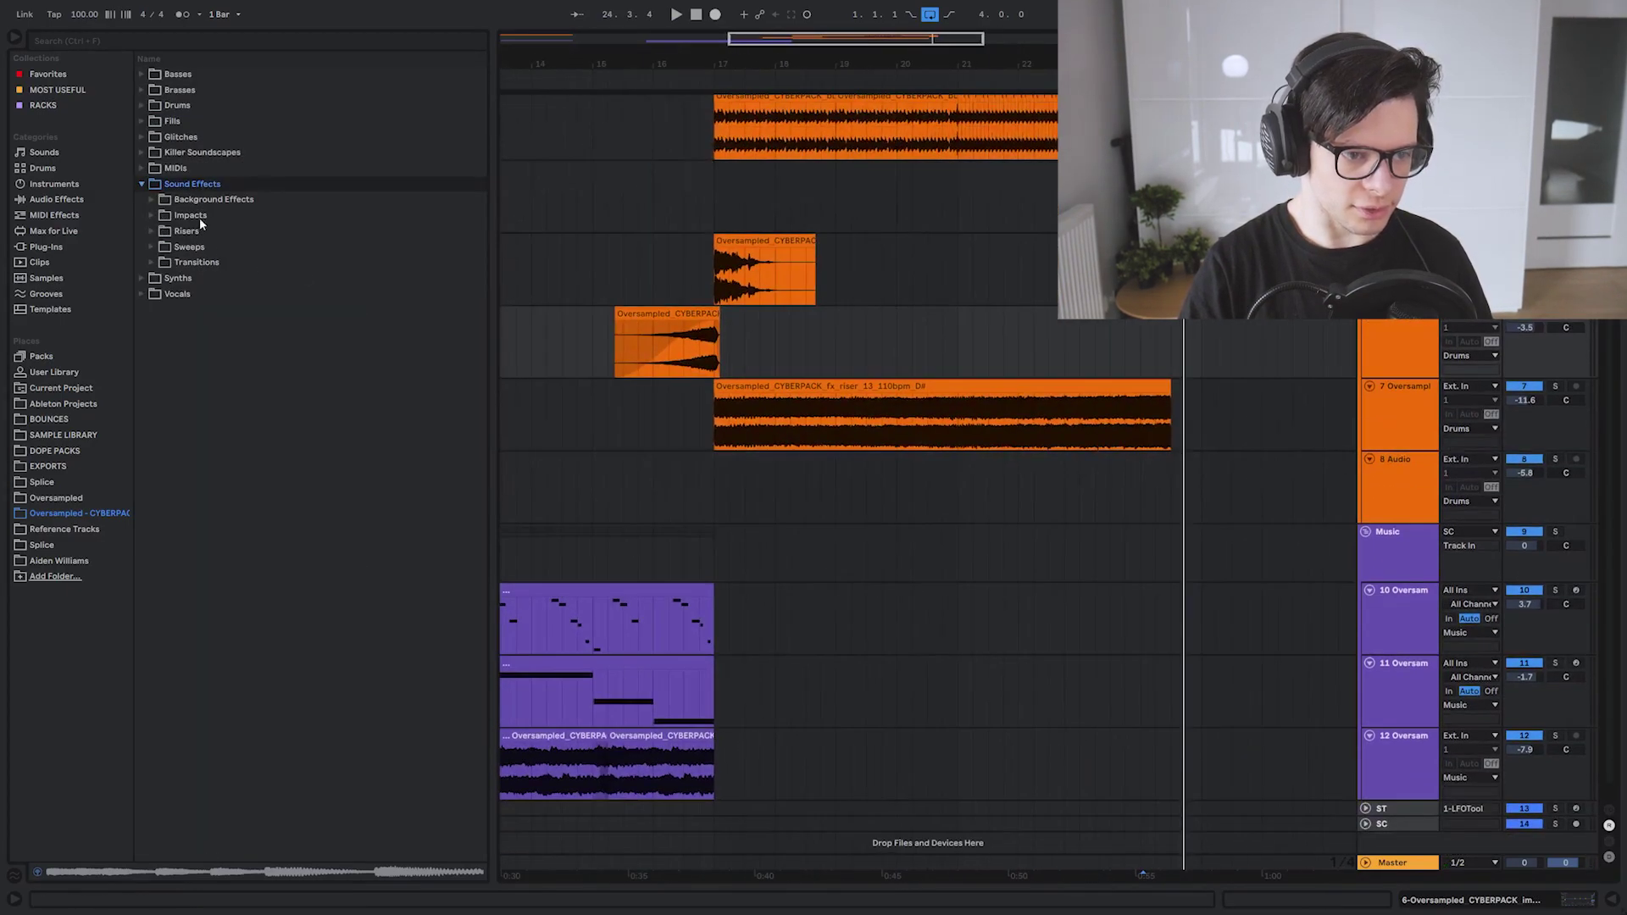
left_click(185, 246)
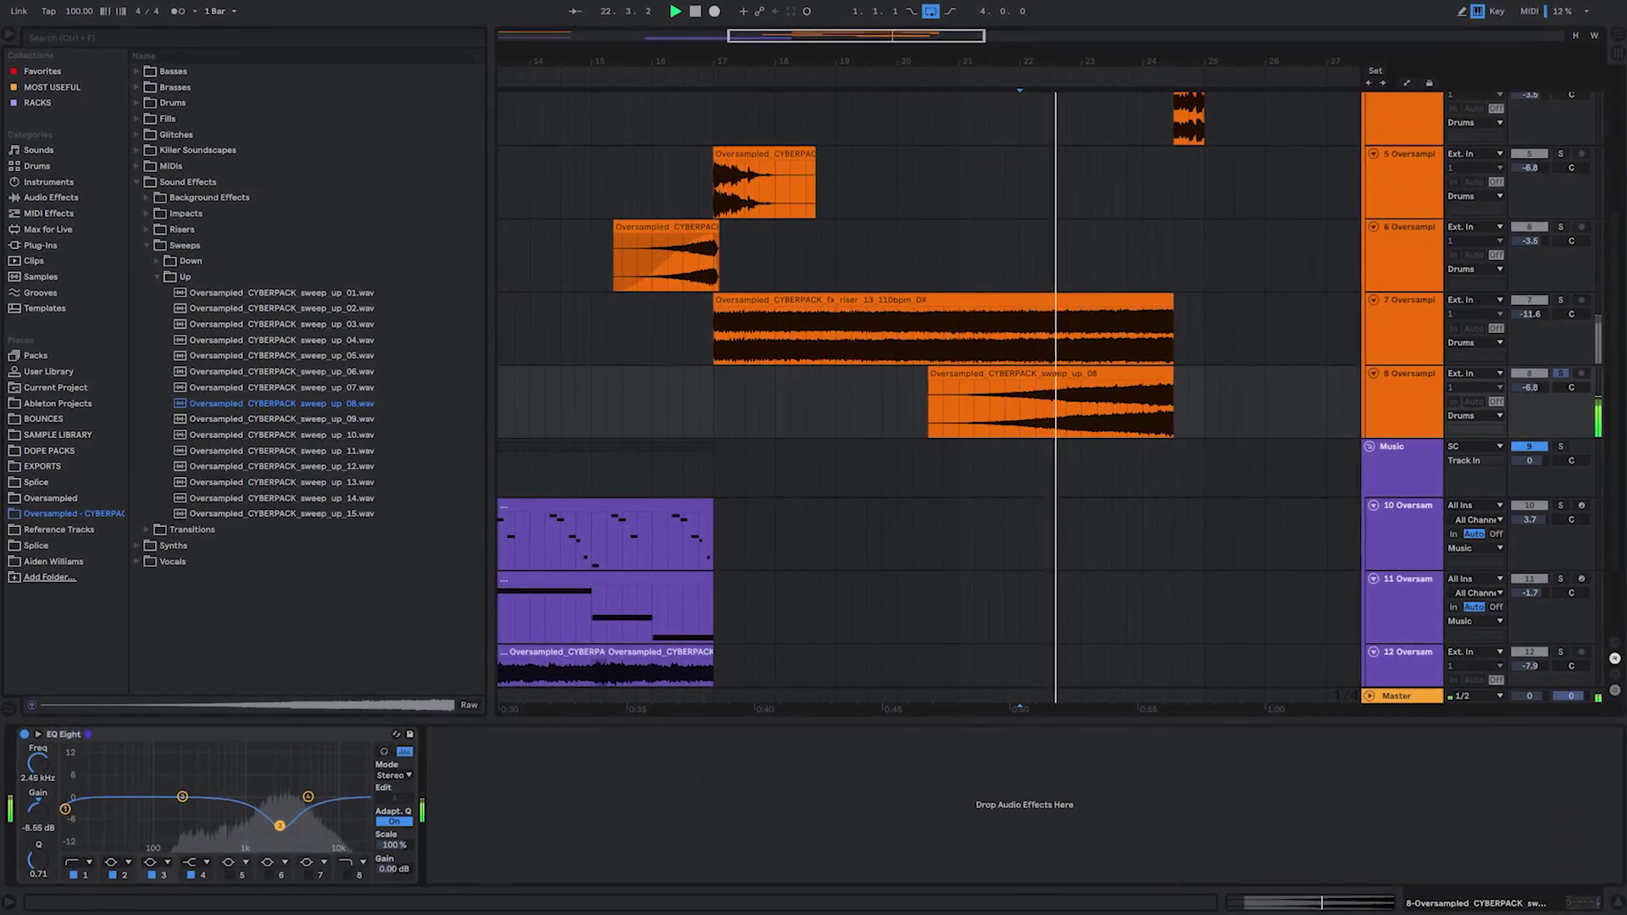
left_click(1568, 300)
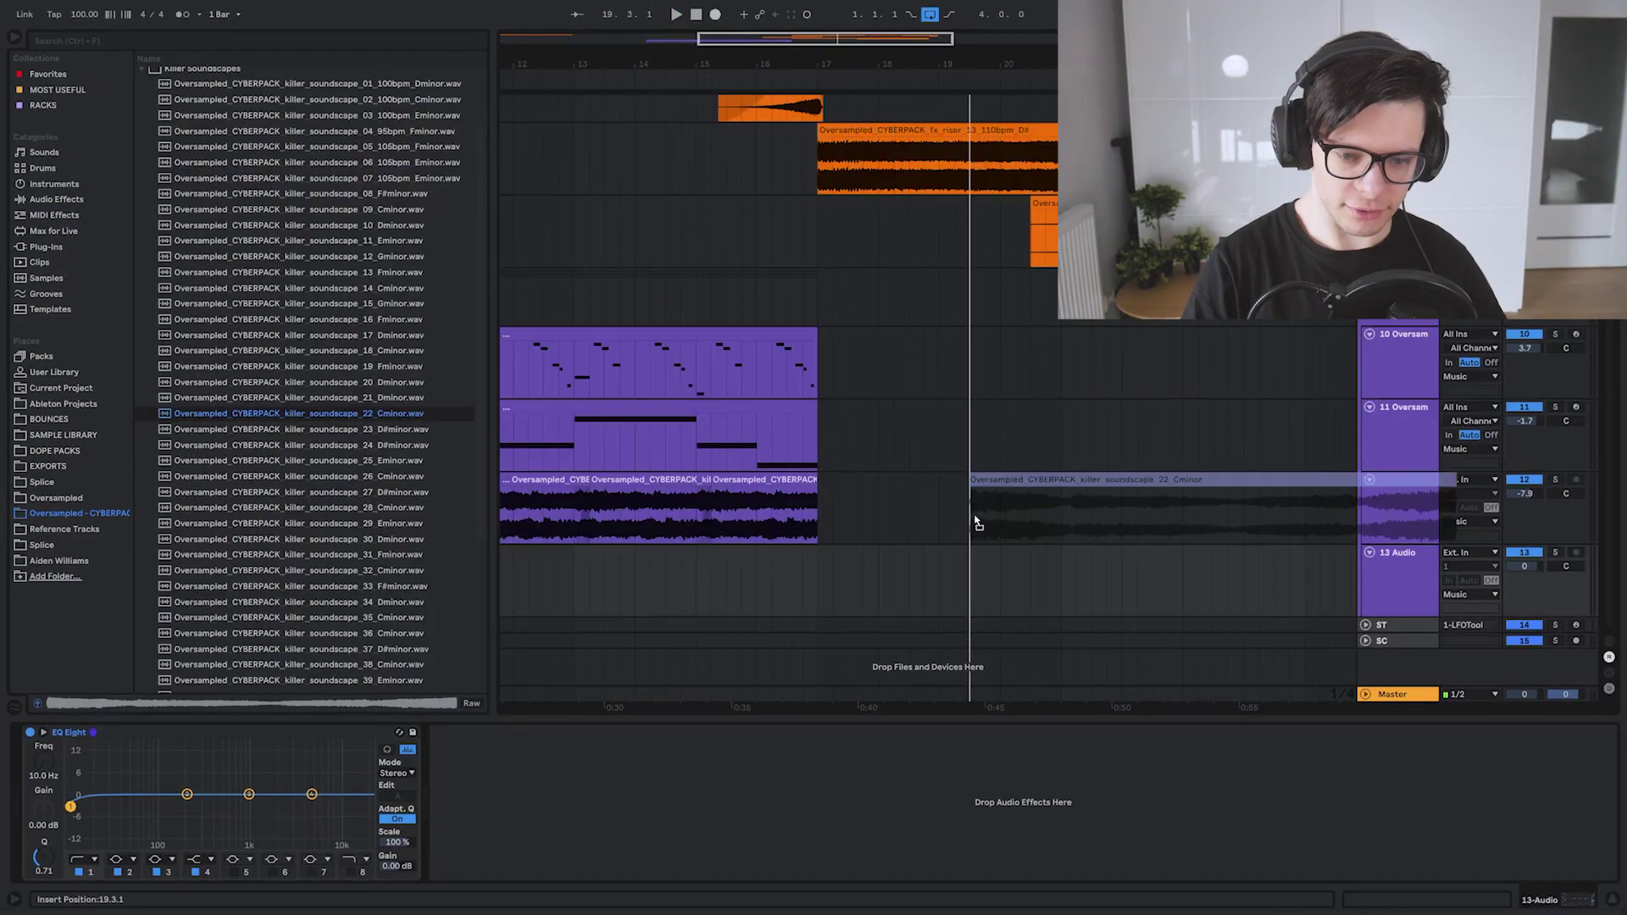
Place the killer_soundscape_22_Cminor sample on the new Music audio track at bar 17 and trim its end to bar 24.3
left_click_drag(1357, 543, 1088, 580)
left_click_drag(701, 585, 1188, 570)
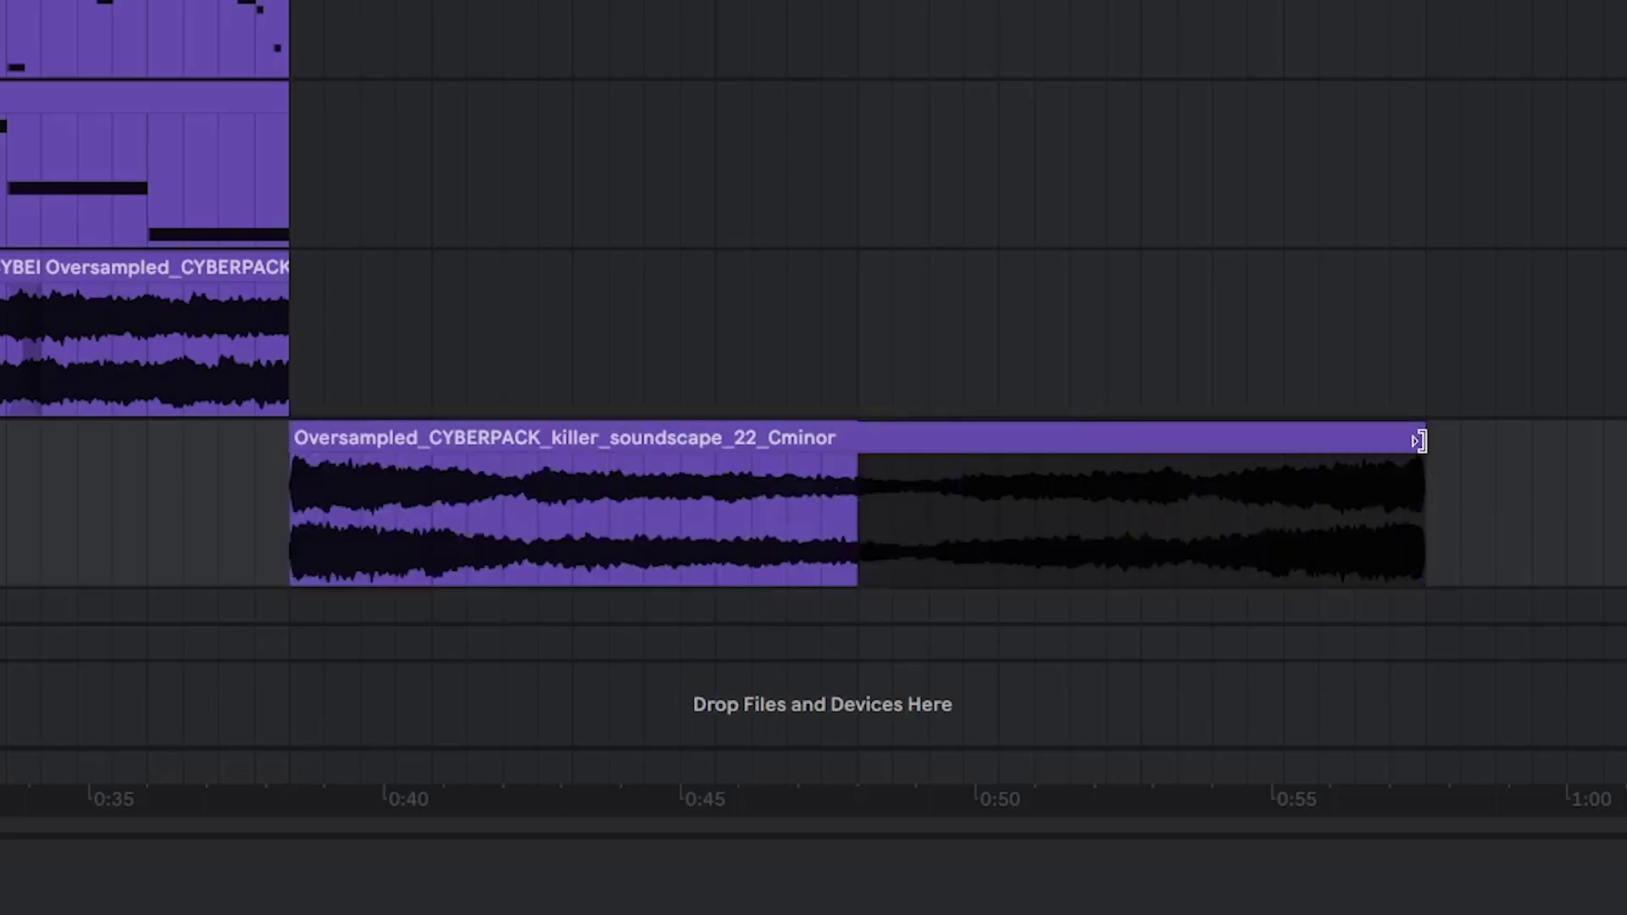
left_click_drag(1426, 444, 1347, 446)
Transpose the killer_soundscape_22_Cminor clip up 5 semitones and set its warp mode to Complex Pro
double_click(1292, 435)
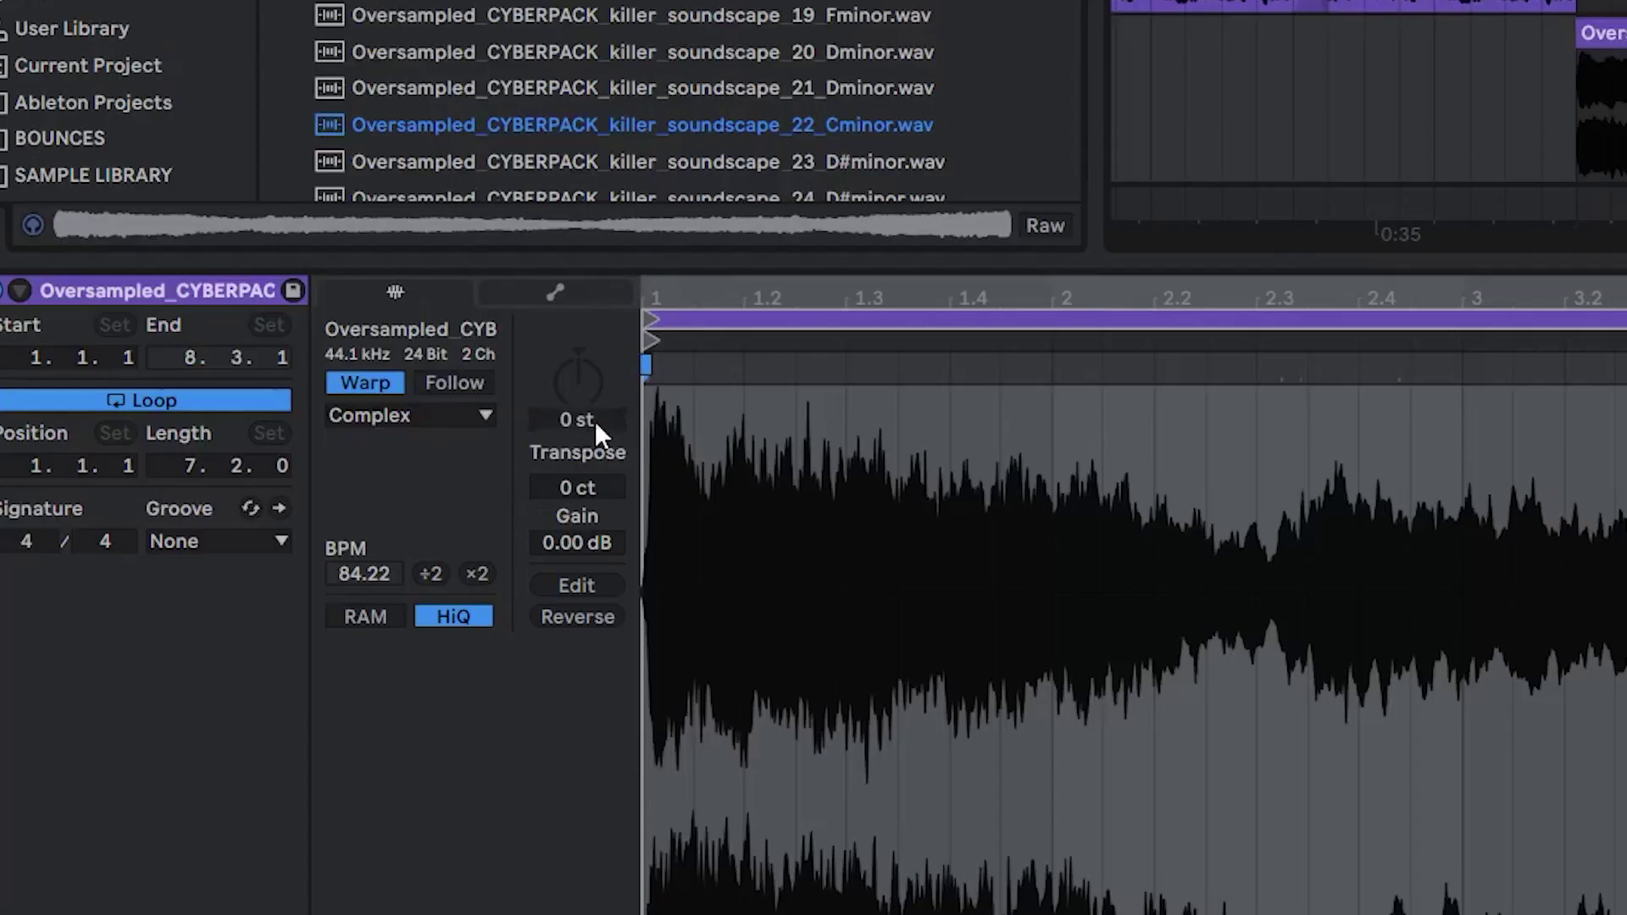
left_click(440, 415)
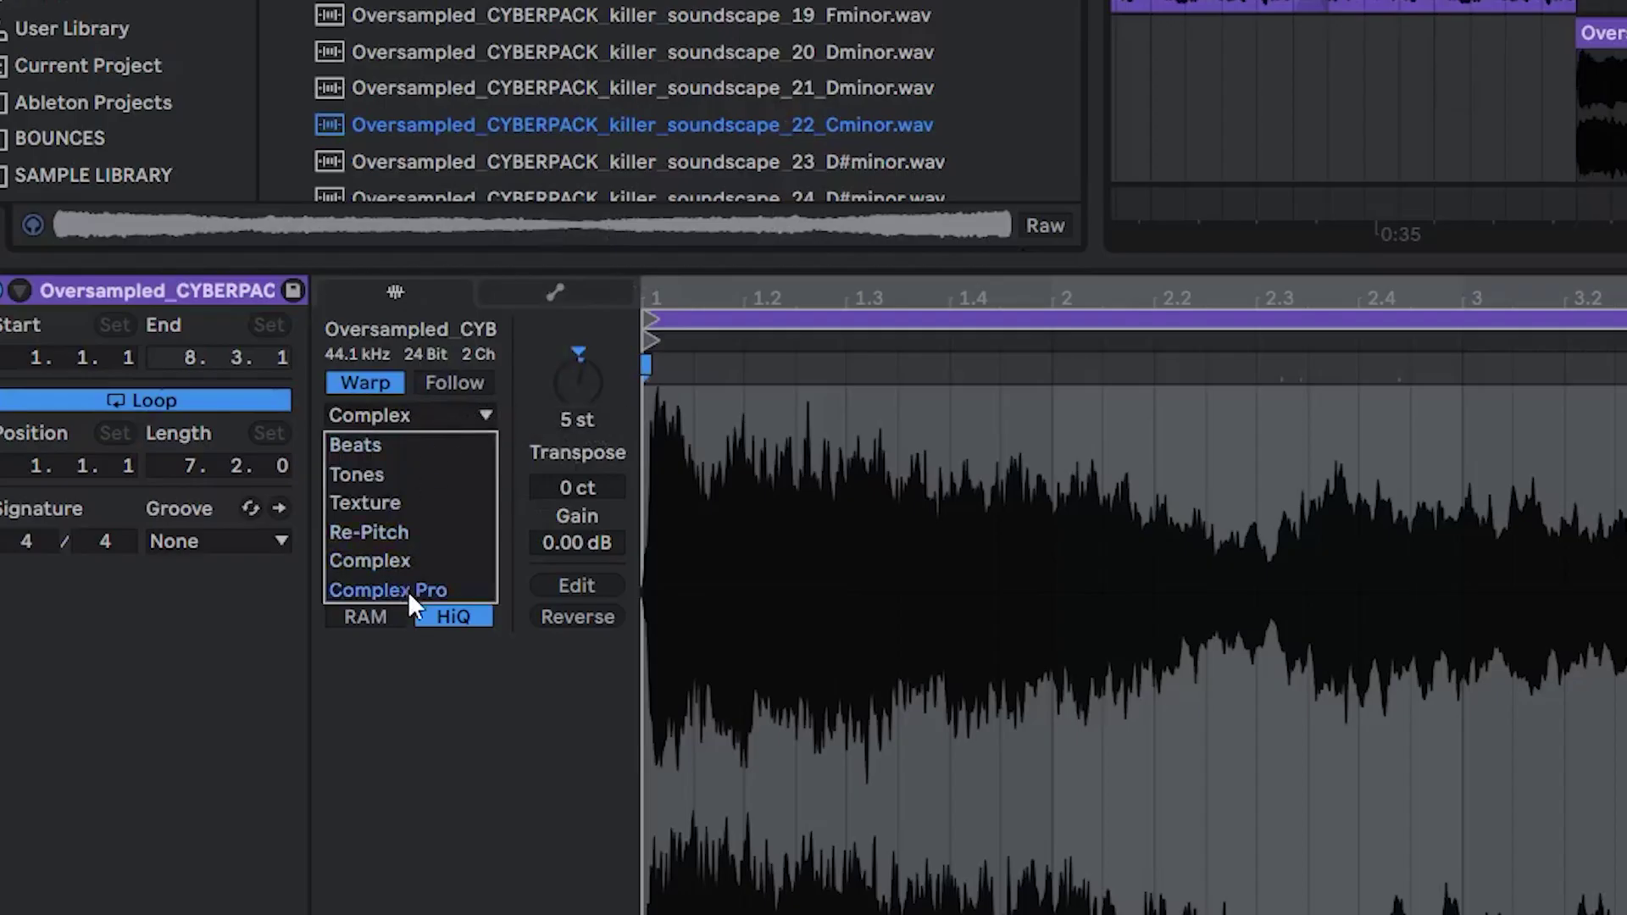
left_click(408, 591)
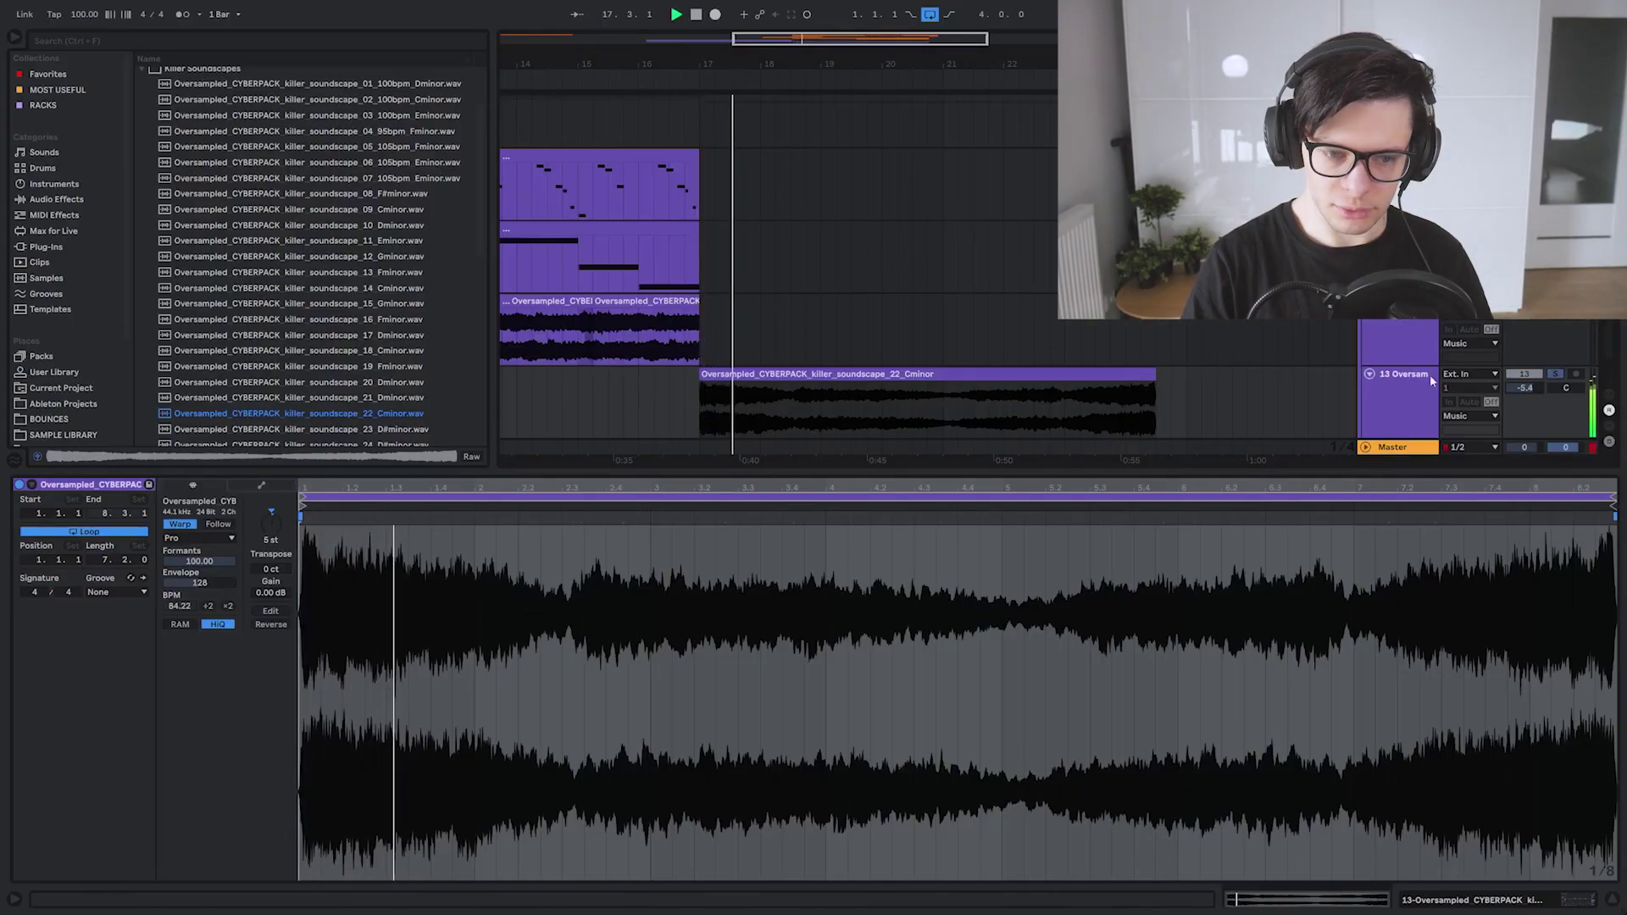
Set the killer_soundscape_22_Cminor clip's Formants to 38.28 and play it, including its last part from bar 22.4
left_click(668, 395)
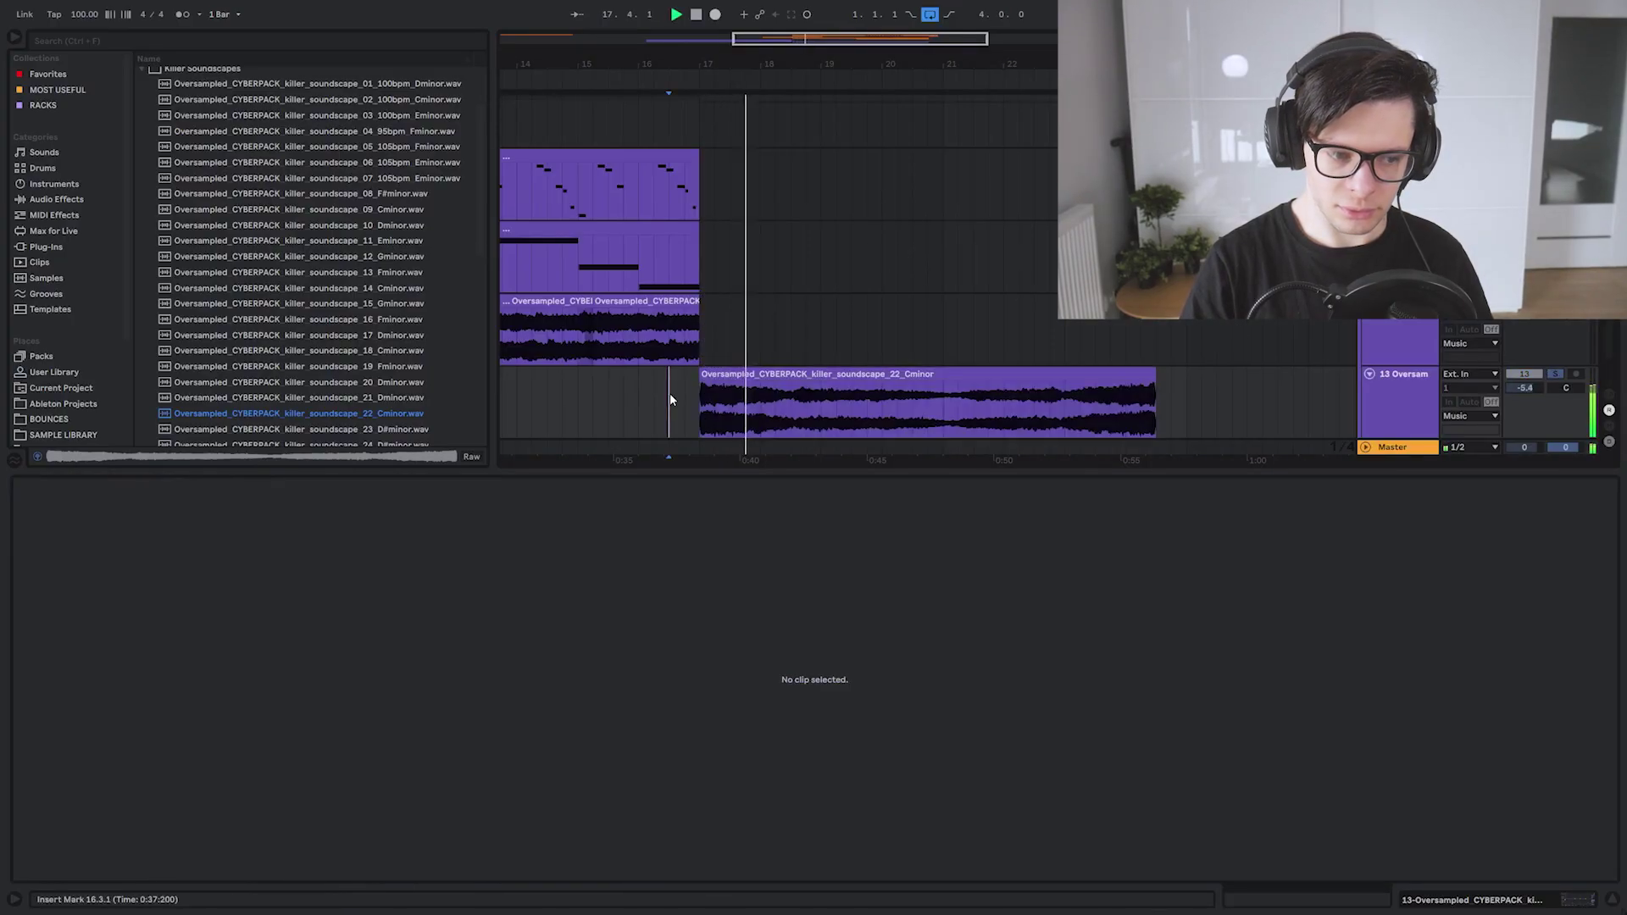
left_click(825, 418)
left_click(821, 375)
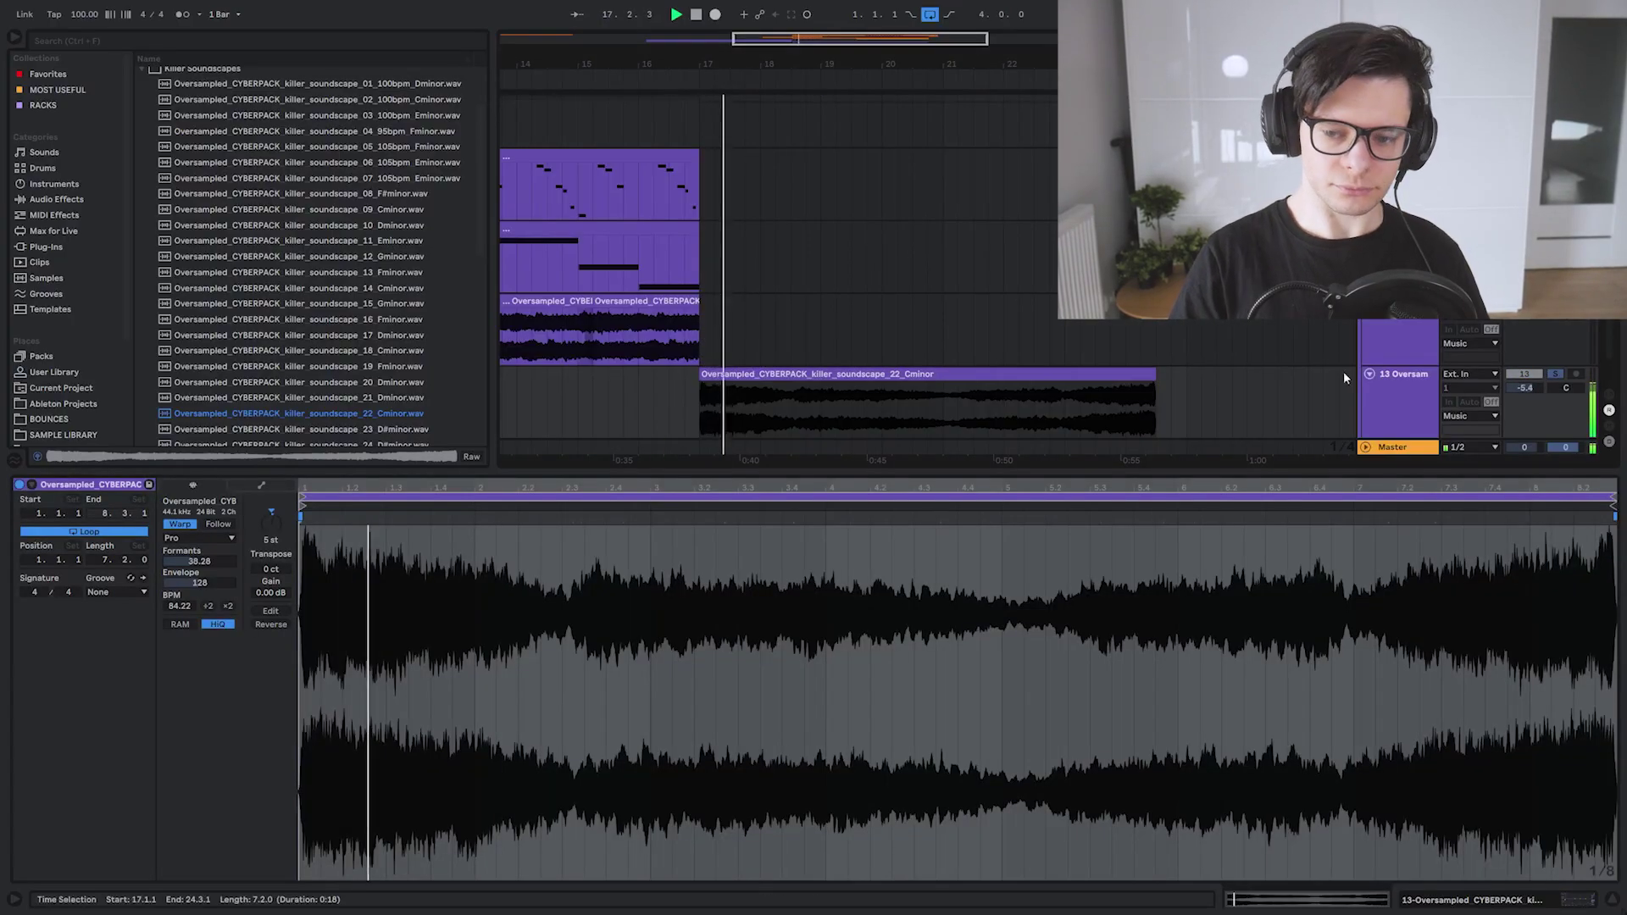
left_click(974, 410)
key("space")
key("space")
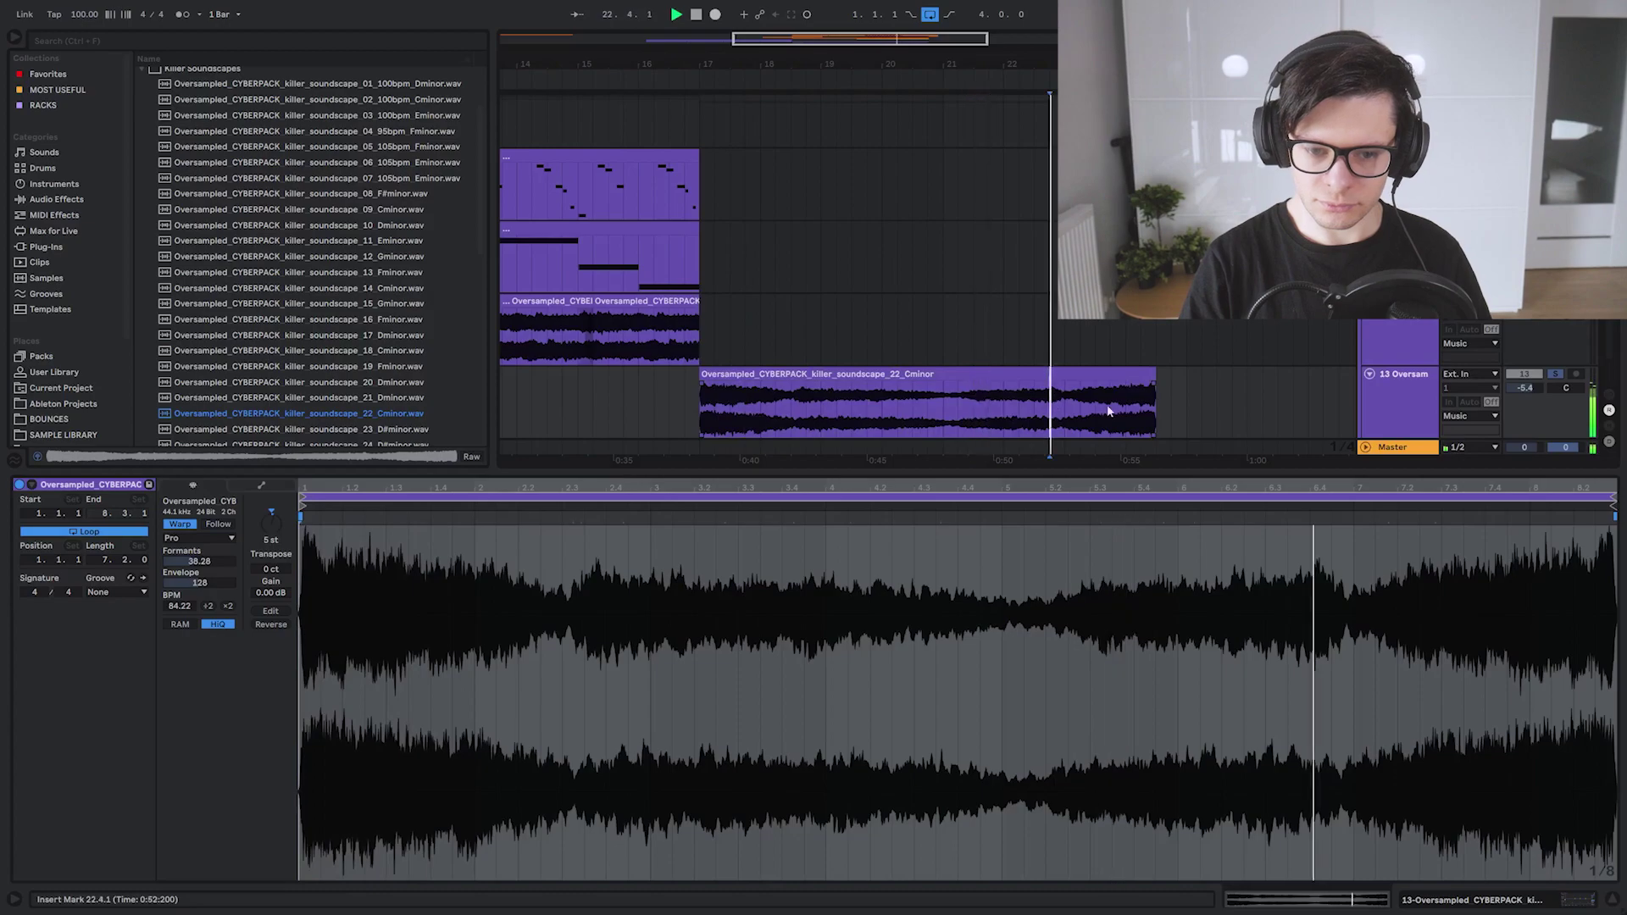
Play the buildup in the full mix and lower the new soundscape track's volume to about -6.2 dB
left_click(1107, 411)
key("ctrl+alt+l")
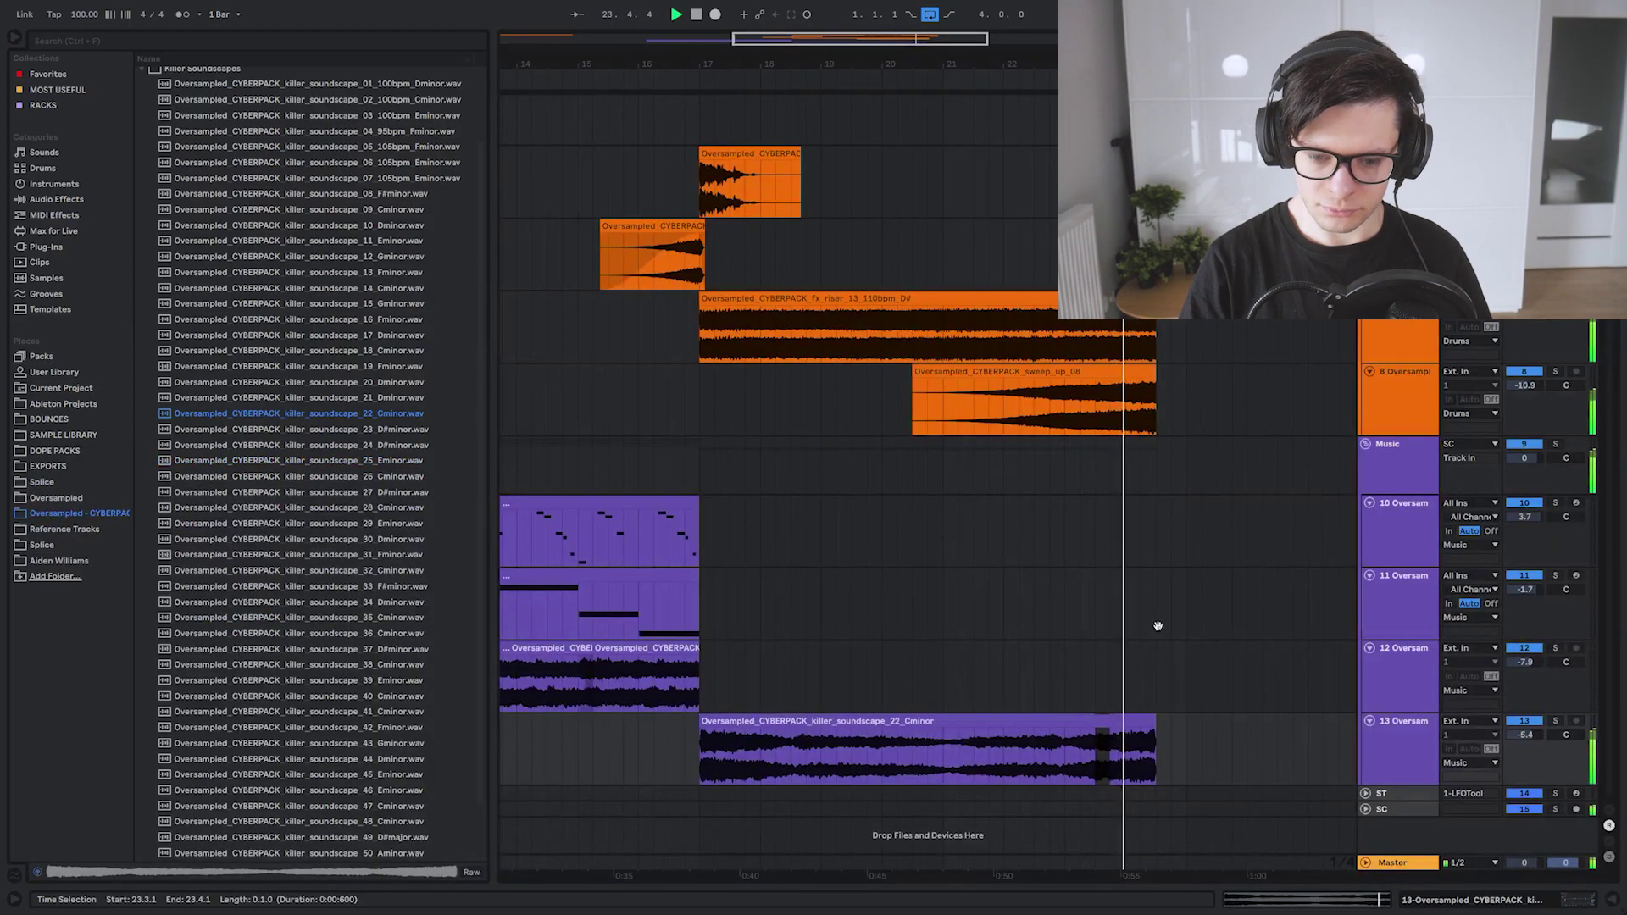
left_click(1157, 619)
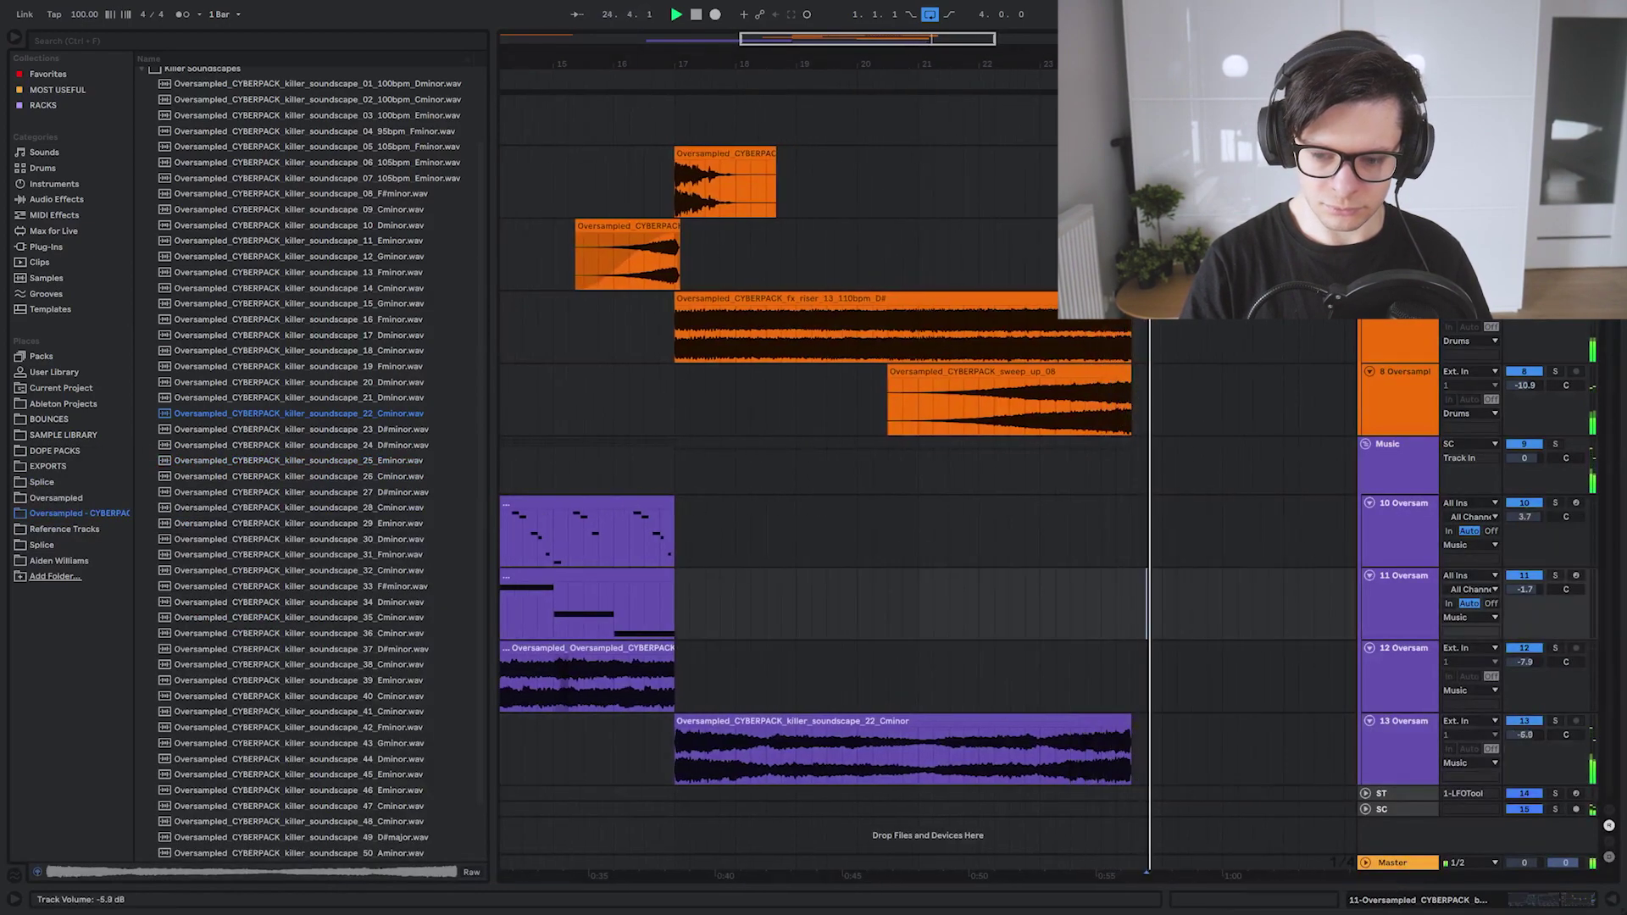
left_click(662, 449)
scroll(346, 354, "up", 3)
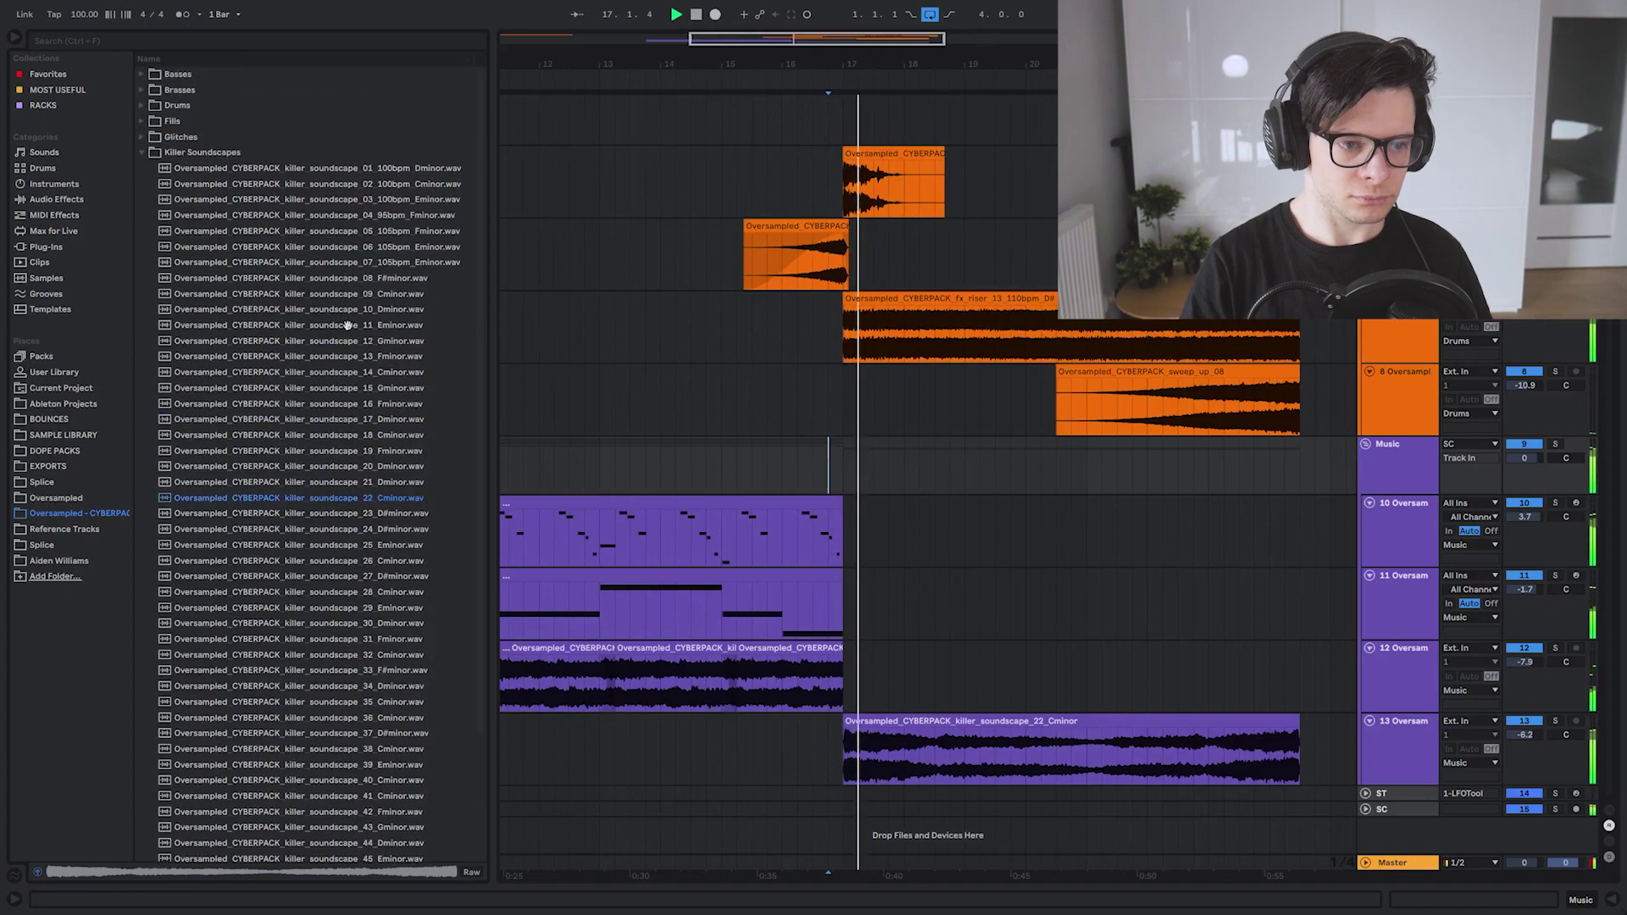
Extend the killer_soundscape_42_Fminor part from bar 17 to bar 24.3 as one consolidated clip
left_click(142, 152)
left_click_drag(911, 542, 1094, 448)
left_click_drag(847, 510, 837, 510)
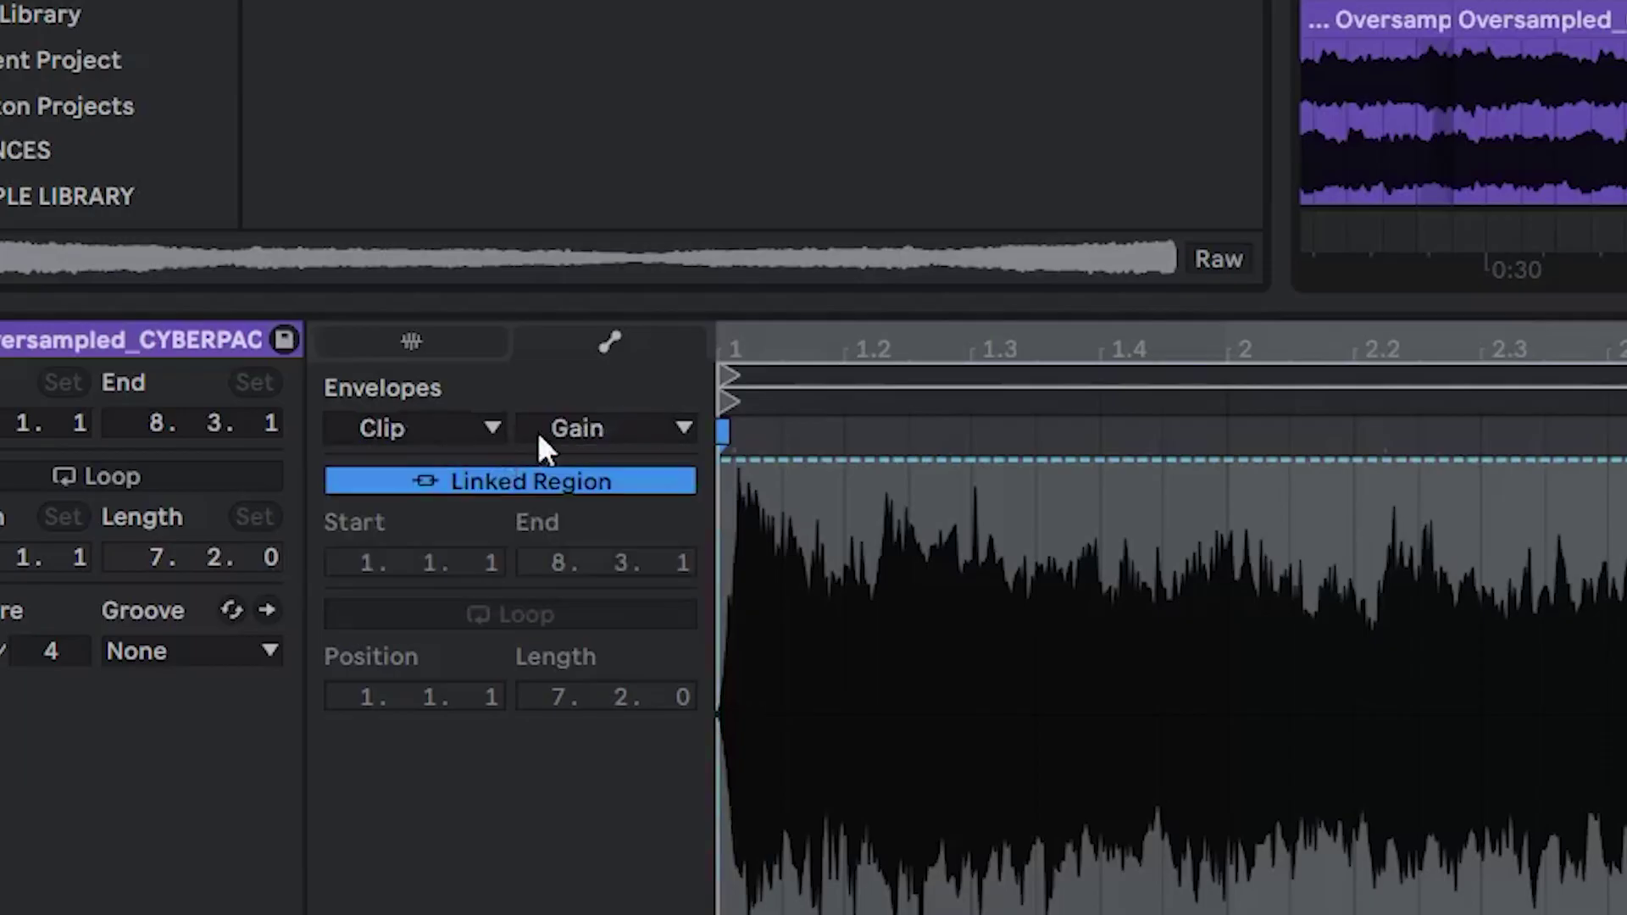
Draw a Transposition envelope on the extended soundscape clip that curves up from 0 to +12 semitones at its end
left_click(613, 432)
left_click(614, 498)
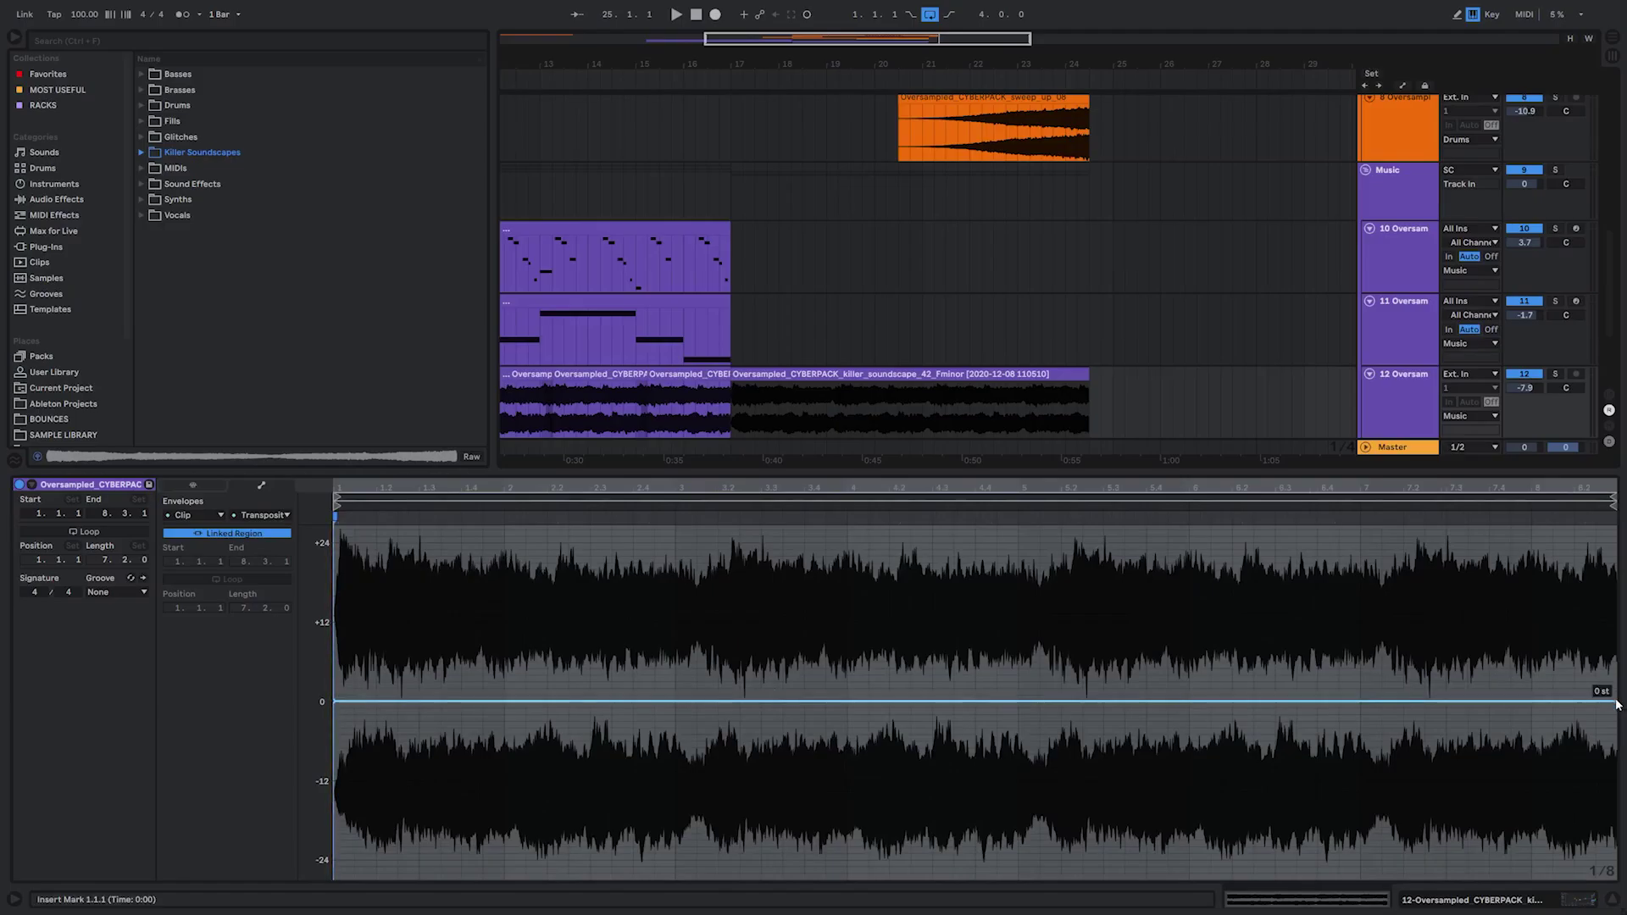
left_click_drag(1616, 704, 1615, 614)
left_click_drag(1295, 658, 1295, 682)
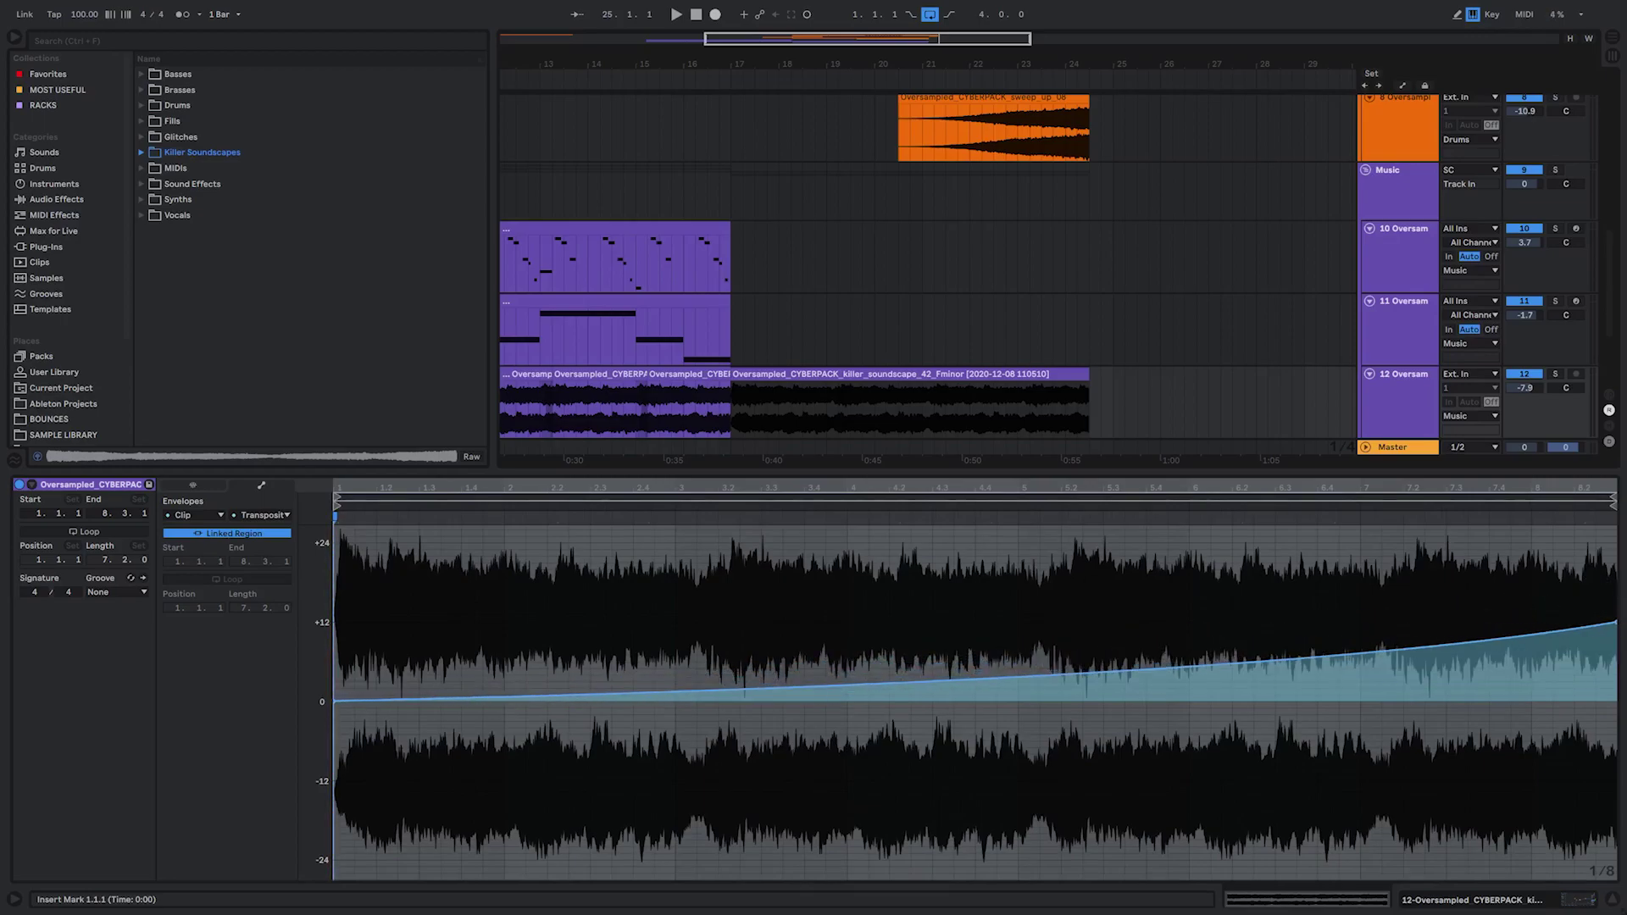
Play the end of the buildup to hear the extended soundscape's rising pitch
left_click(747, 317)
key("space")
left_click(900, 408)
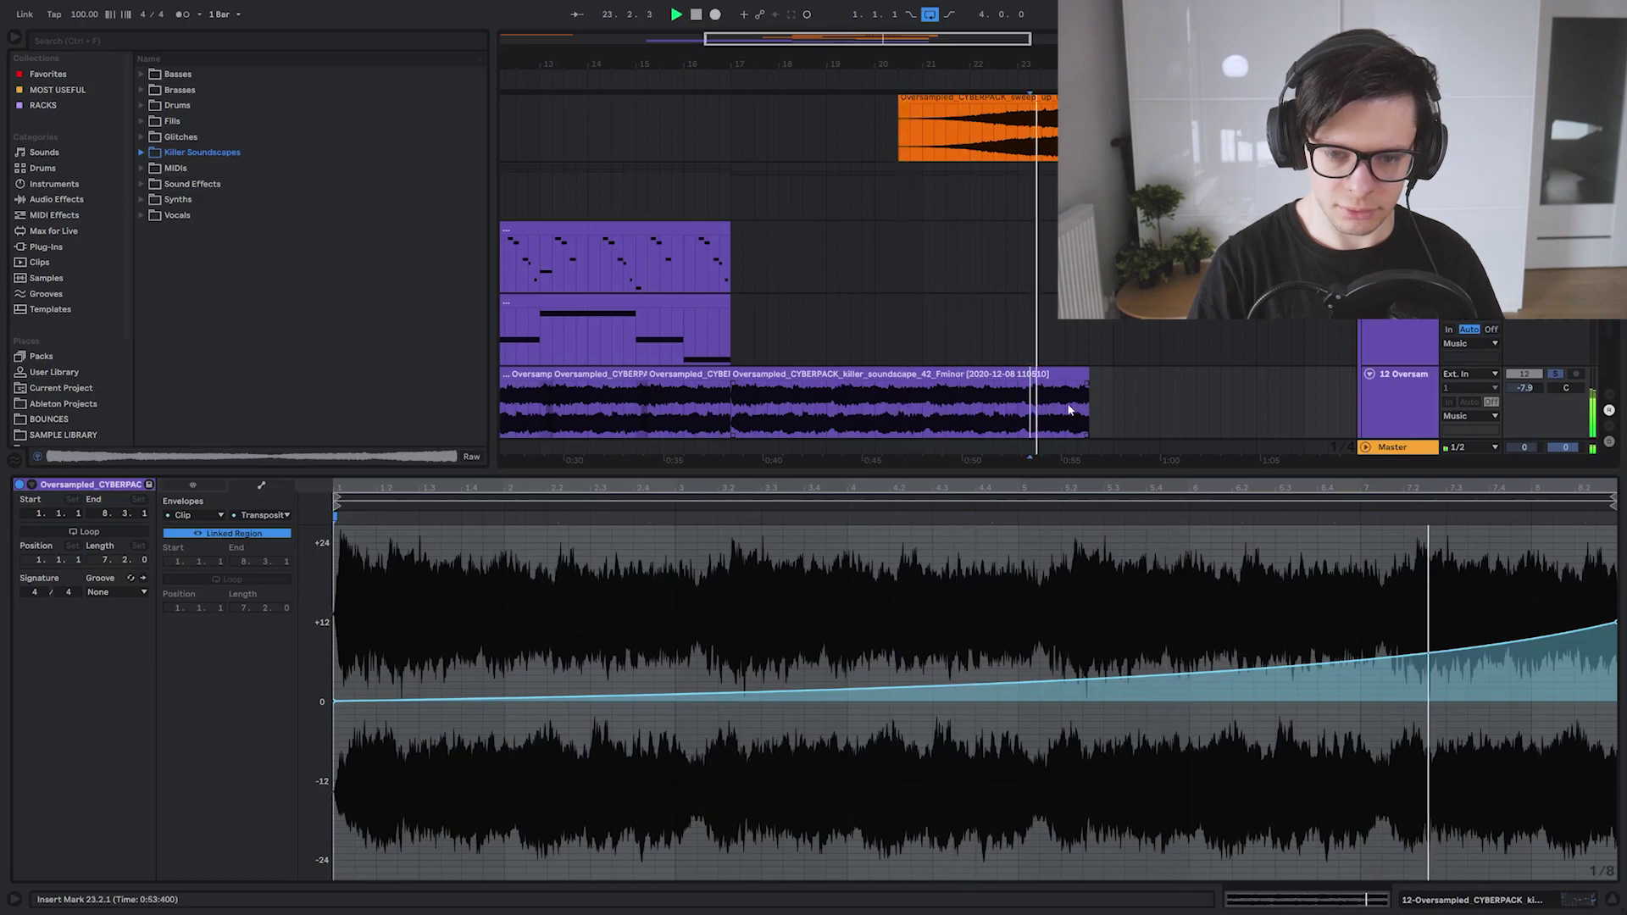
Close the clip detail view and add an empty audio track to the Music group
key("ctrl+alt+l")
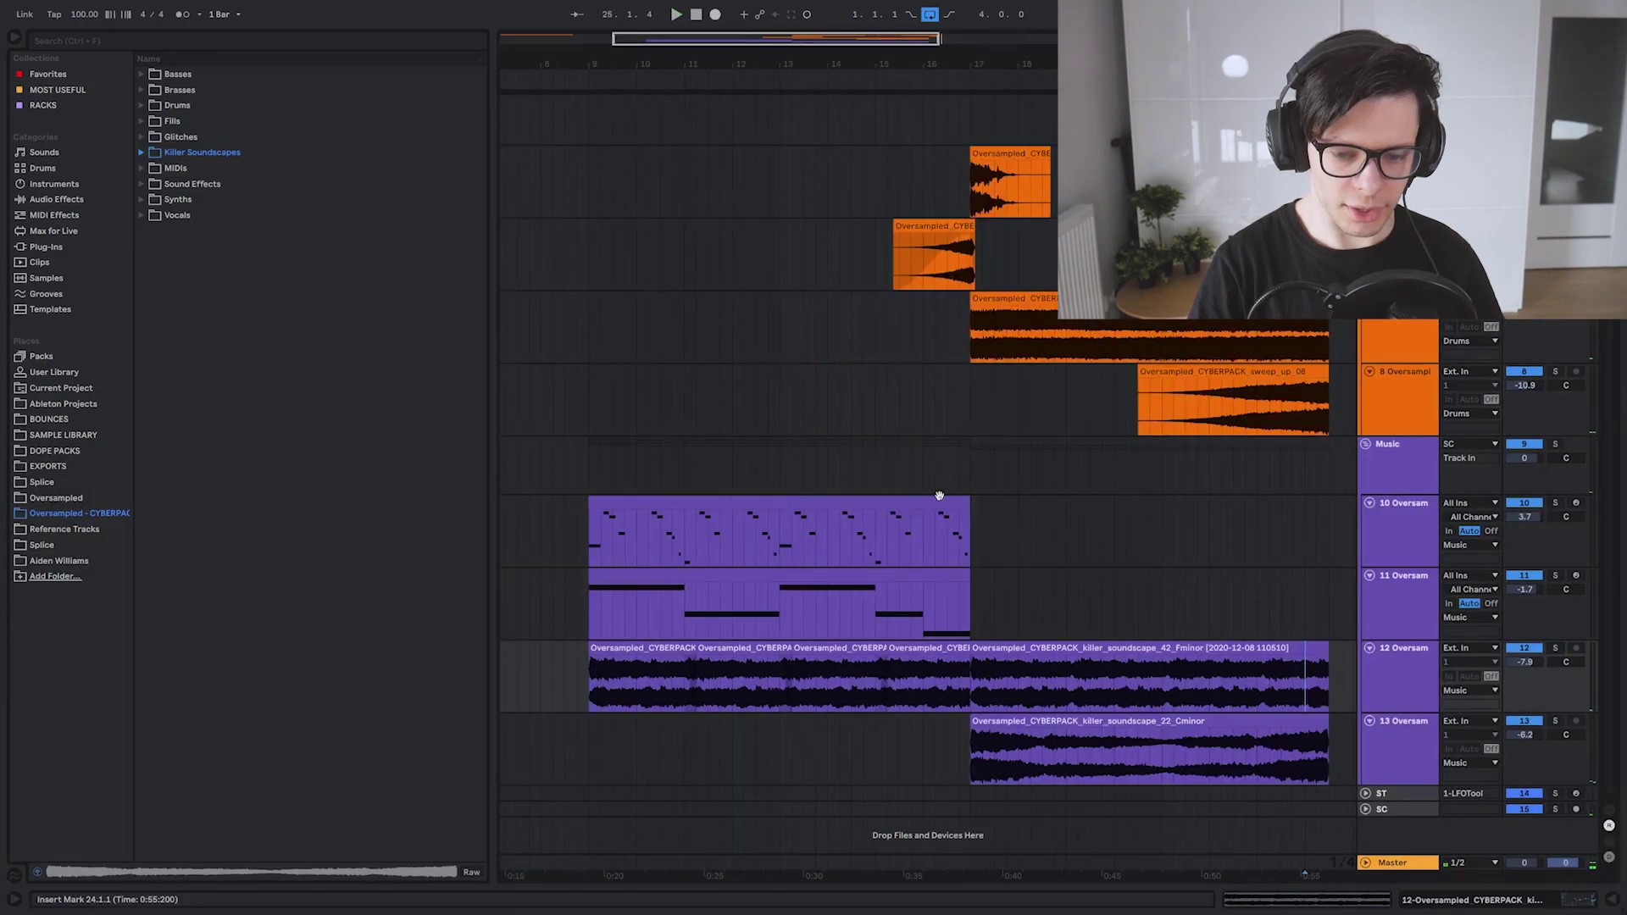
scroll(938, 494, "down", 3)
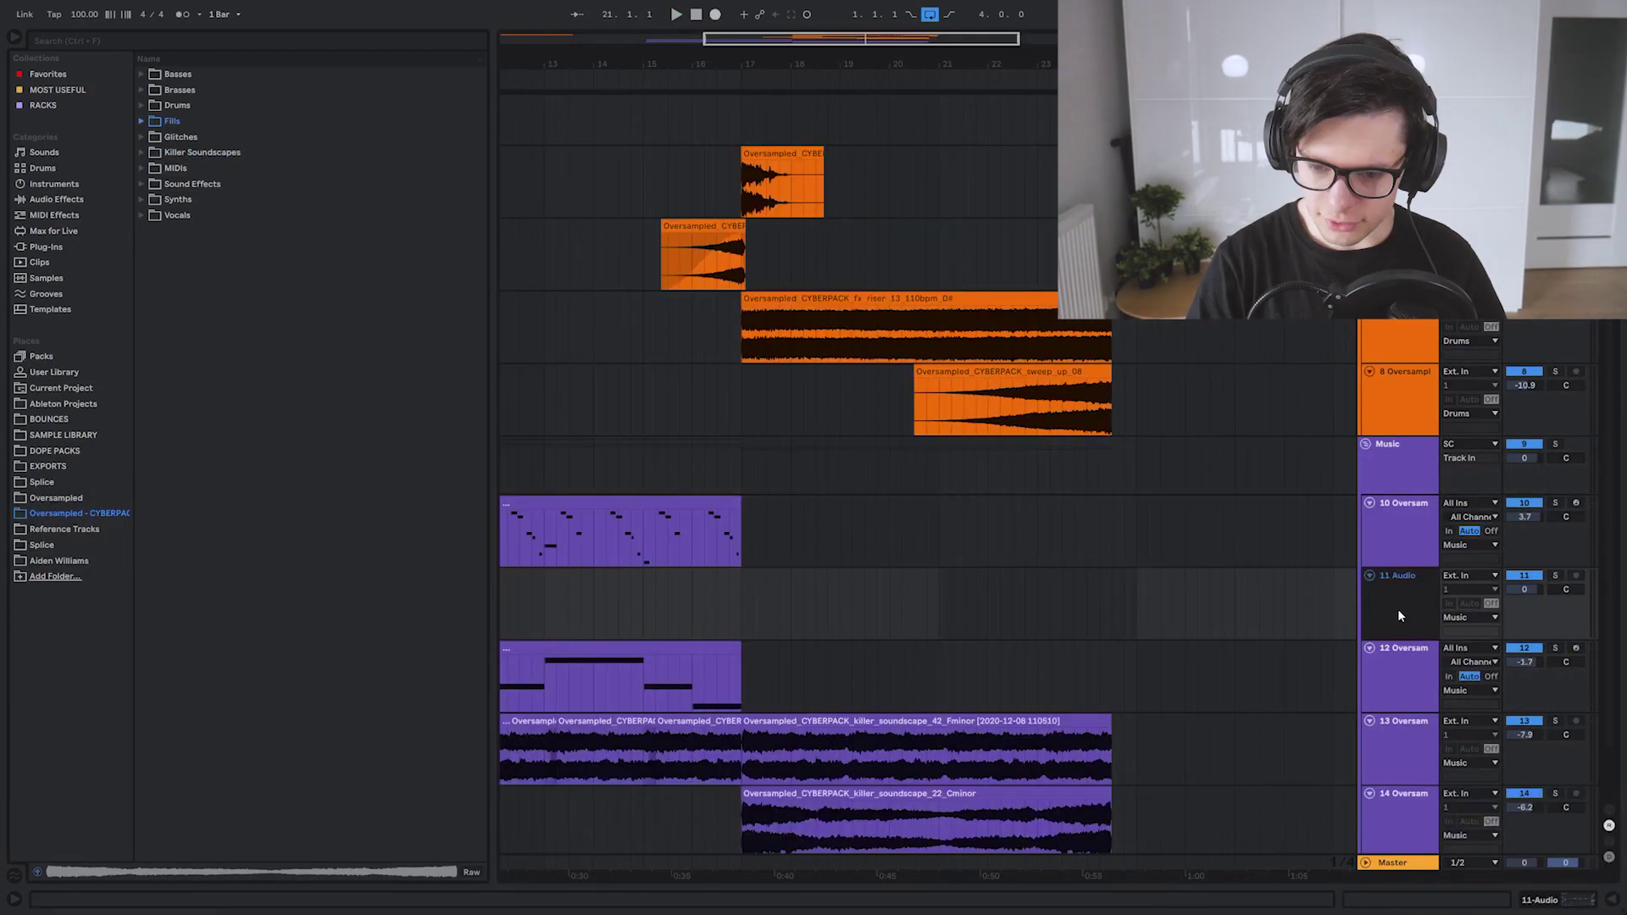
key("ctrl+t")
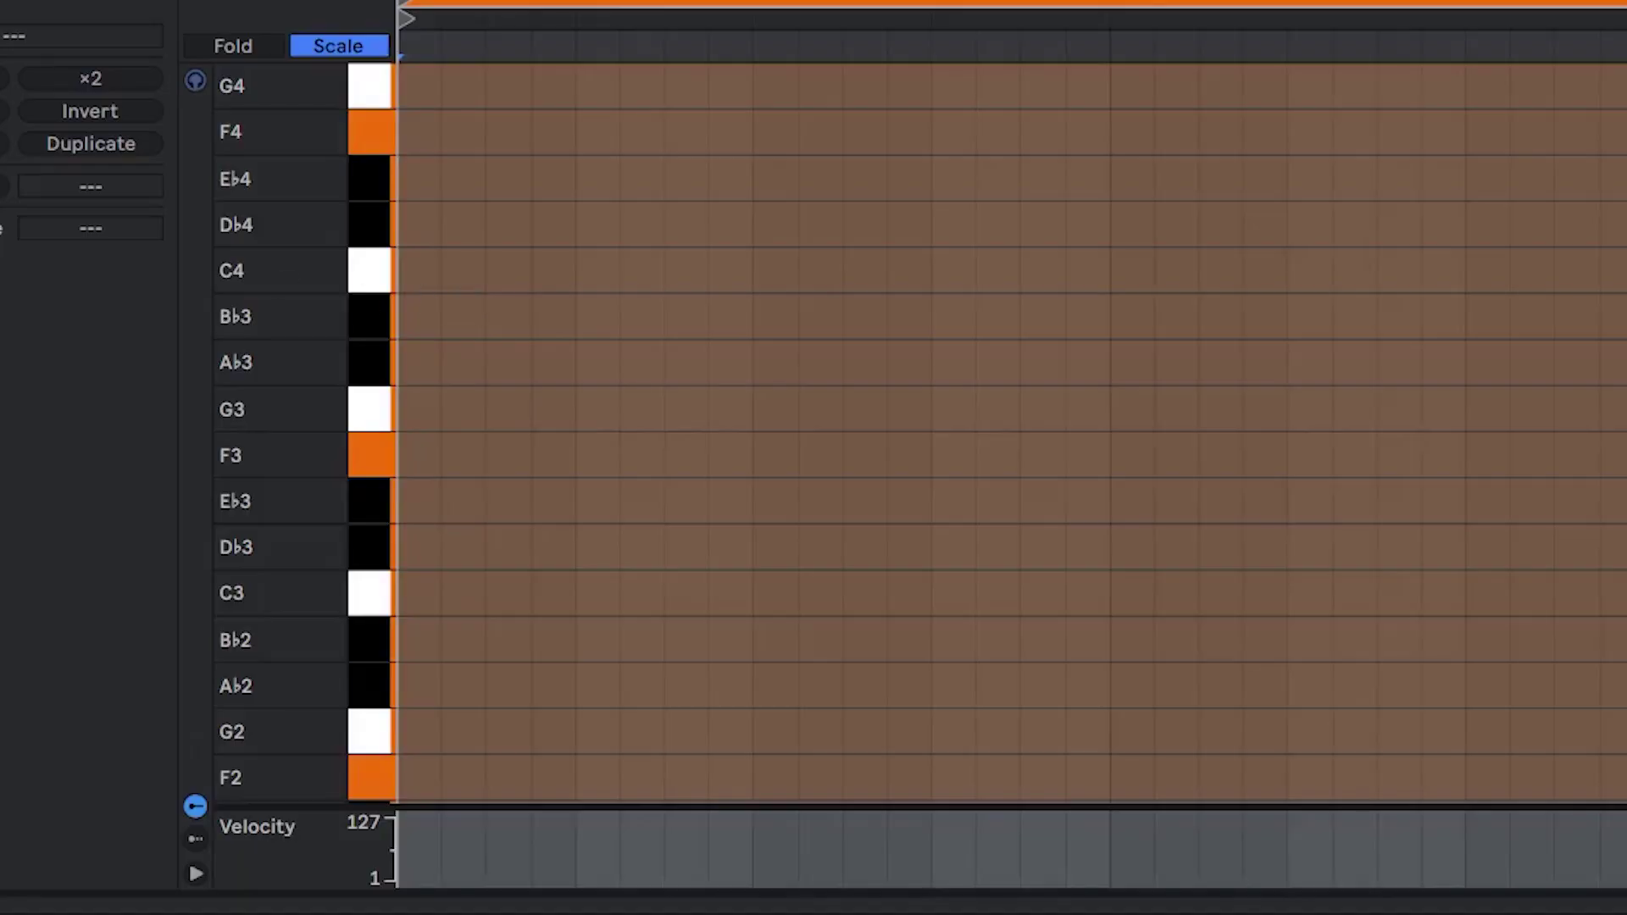
Show all notes instead of only the scale and fill the sidechain rack's clip with sixteenth-long C3 notes on every beat
scroll(508, 413, "down", 4)
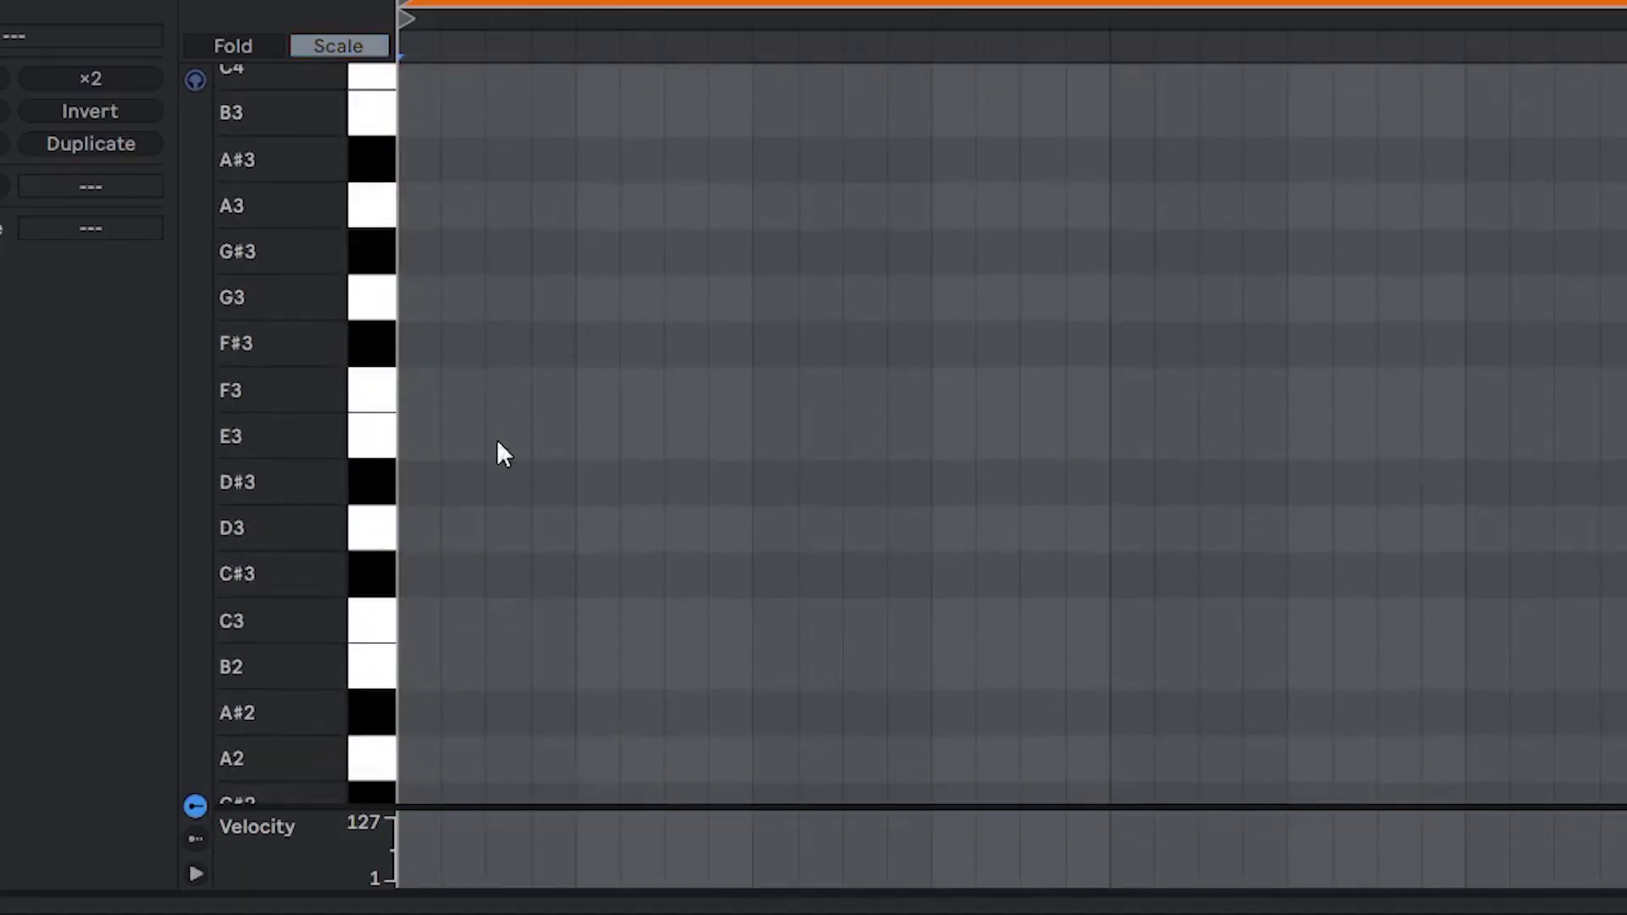
key("b")
left_click(420, 617)
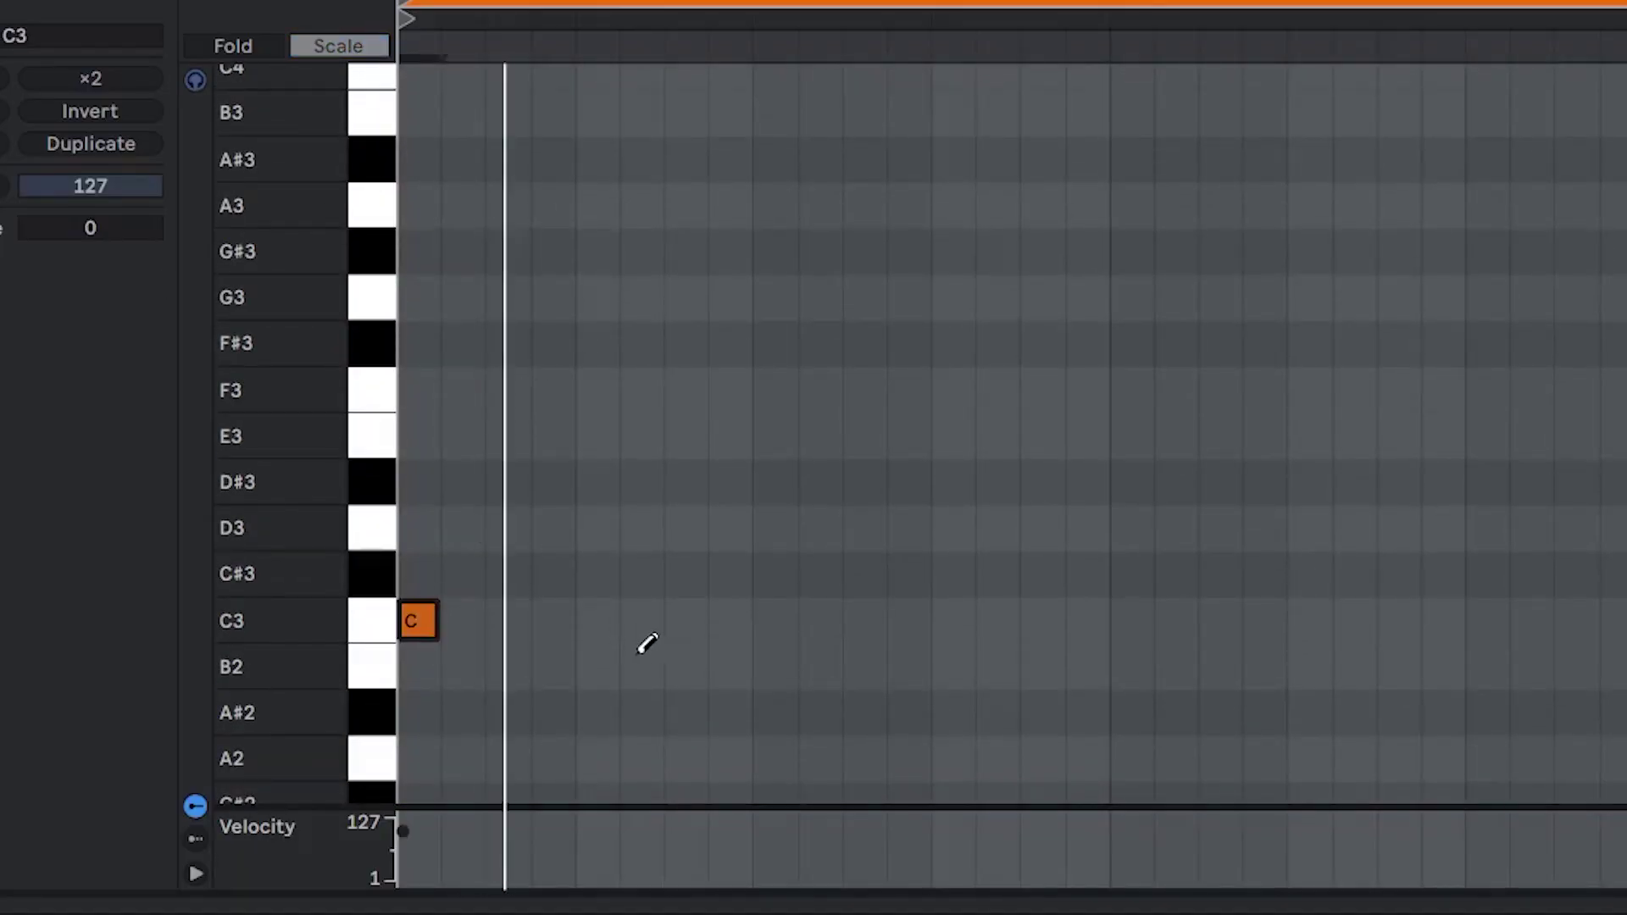
left_click(597, 625)
key("b")
mouse_move(730, 647)
left_mouse_down()
mouse_move(658, 600)
mouse_move(409, 593)
left_mouse_up()
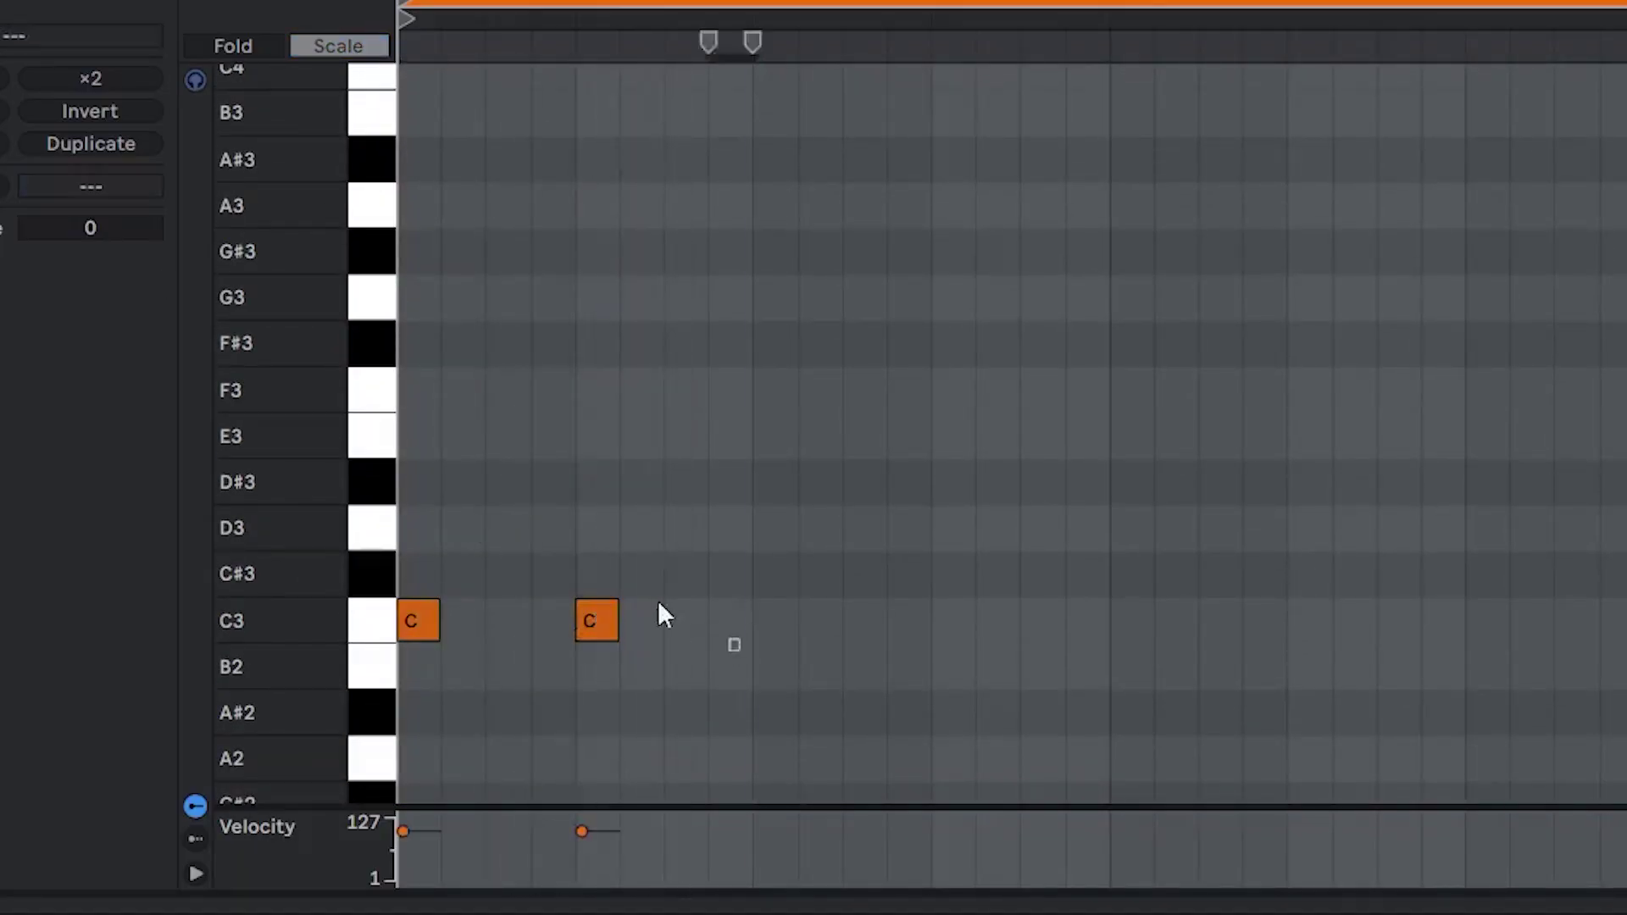
key("ctrl+d")
key("ctrl+d")
key("ctrl+d")
key("ctrl+d")
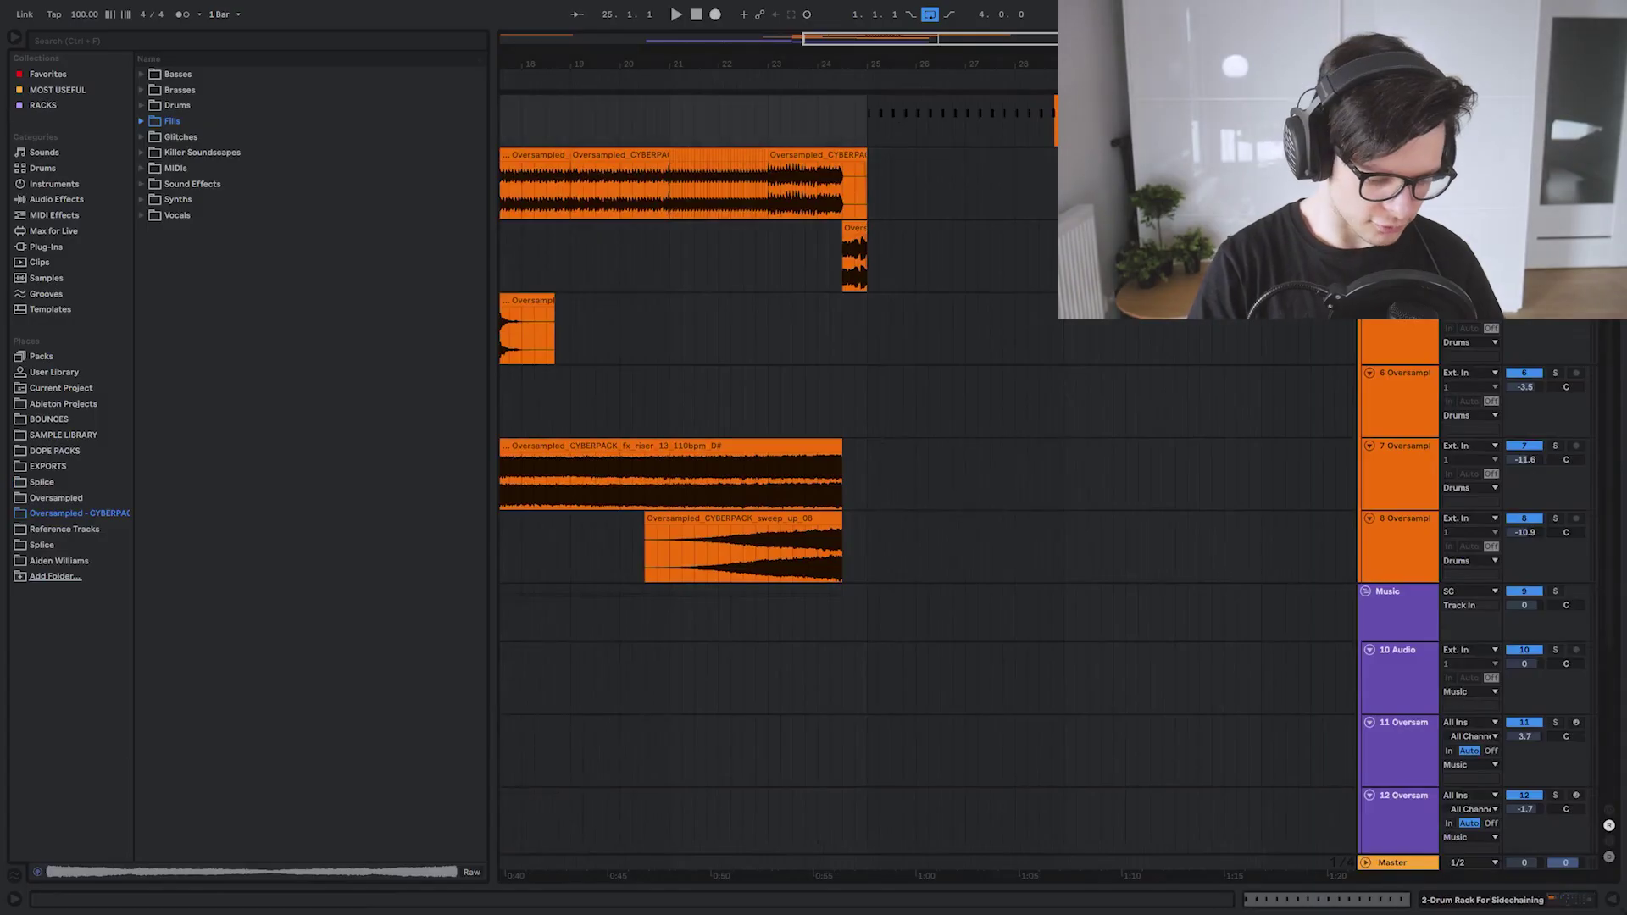
Place kick_10 on a new audio track on every beat from bar 25 to 29, every second hit with -4.39 dB gain
scroll(776, 372, "up", 2)
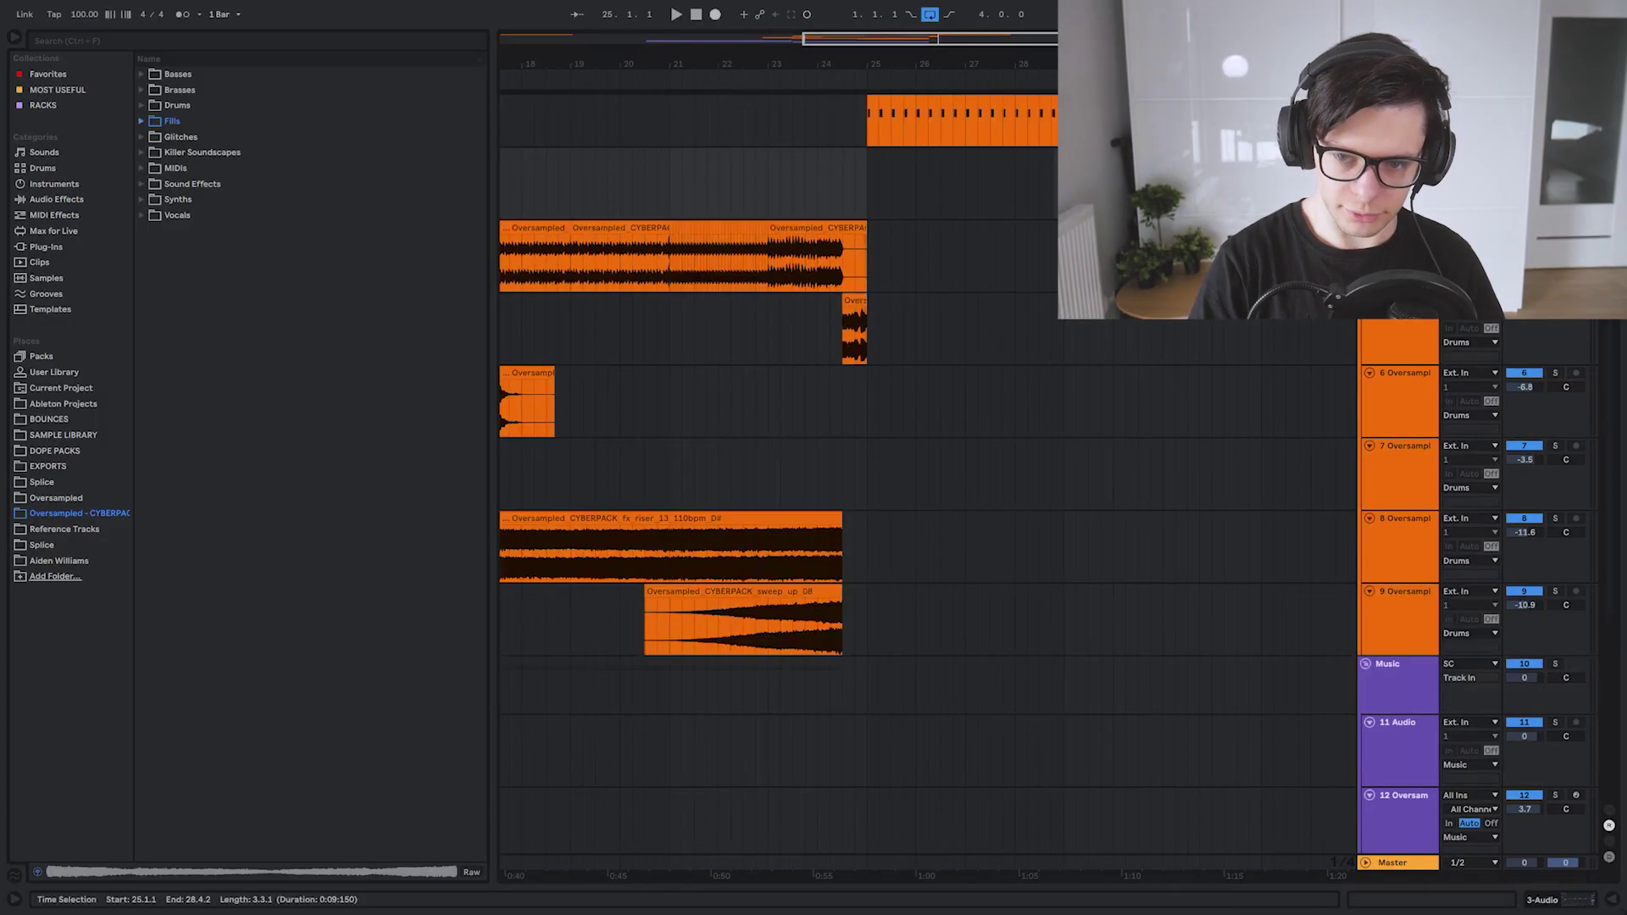
scroll(848, 309, "up", 2)
scroll(829, 381, "up", 2)
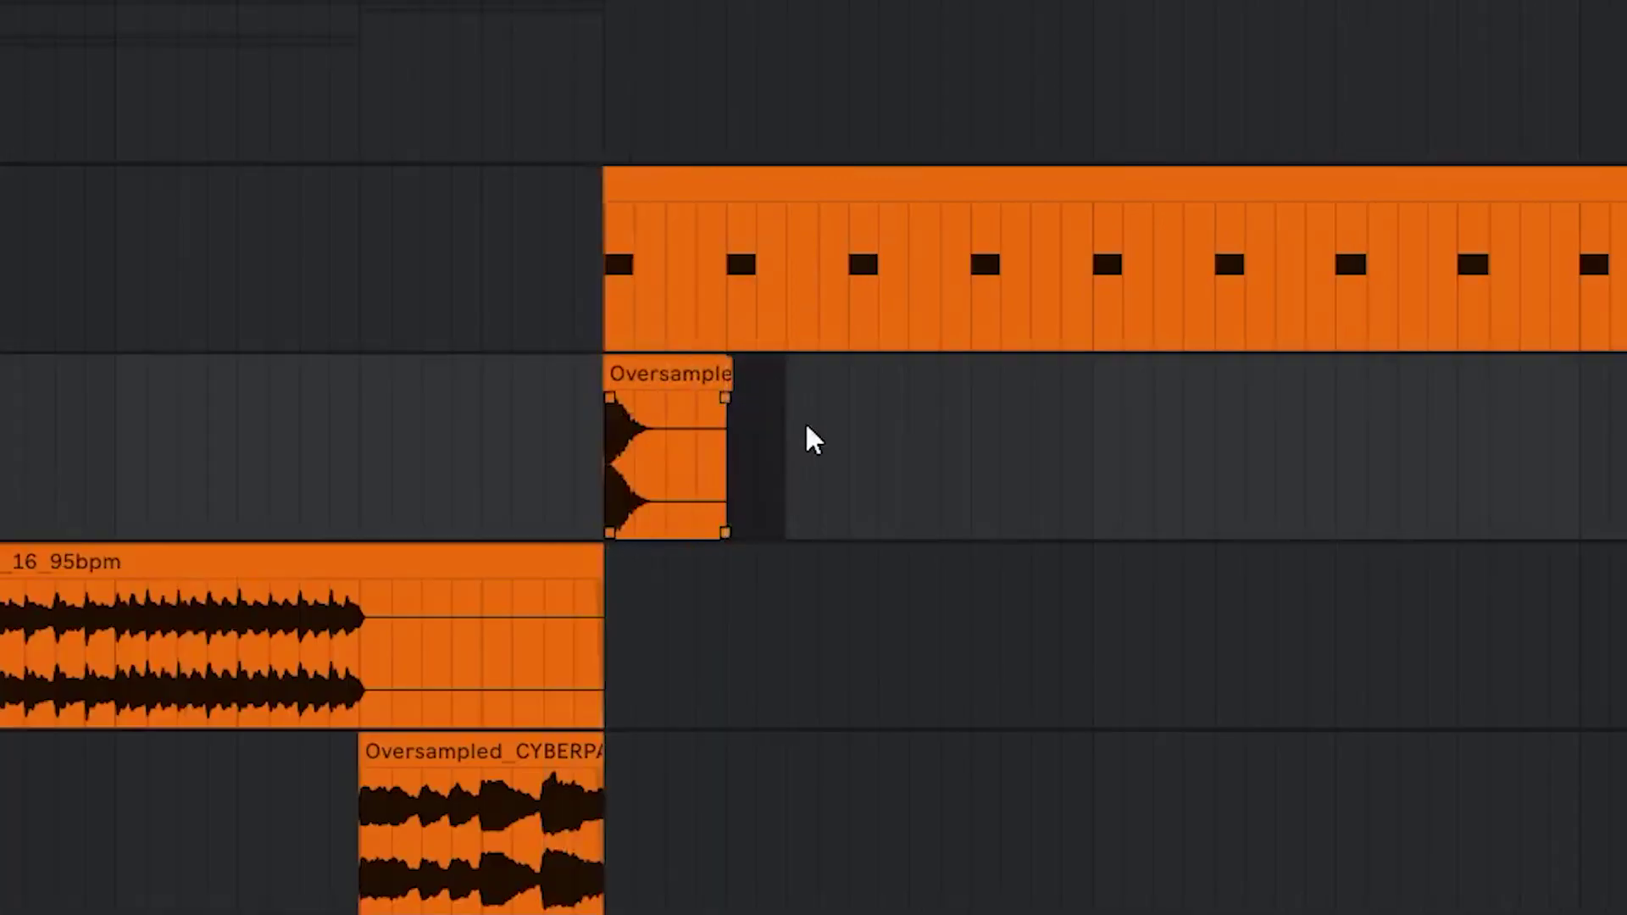
key("ctrl+d")
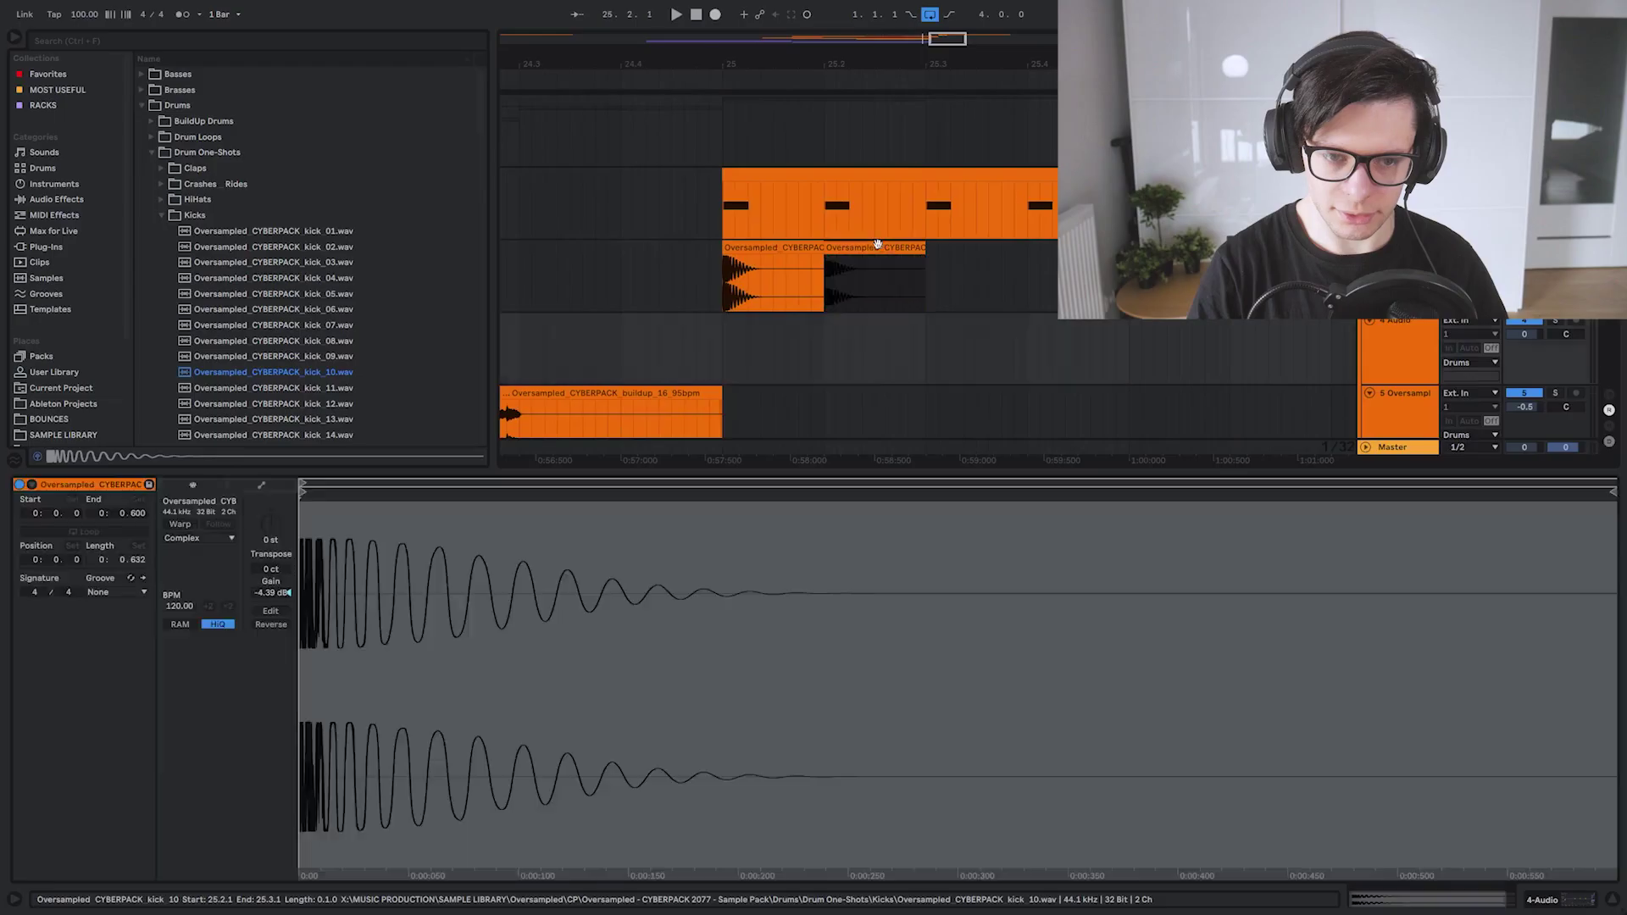
key("ctrl+d")
left_click(769, 248, "shift")
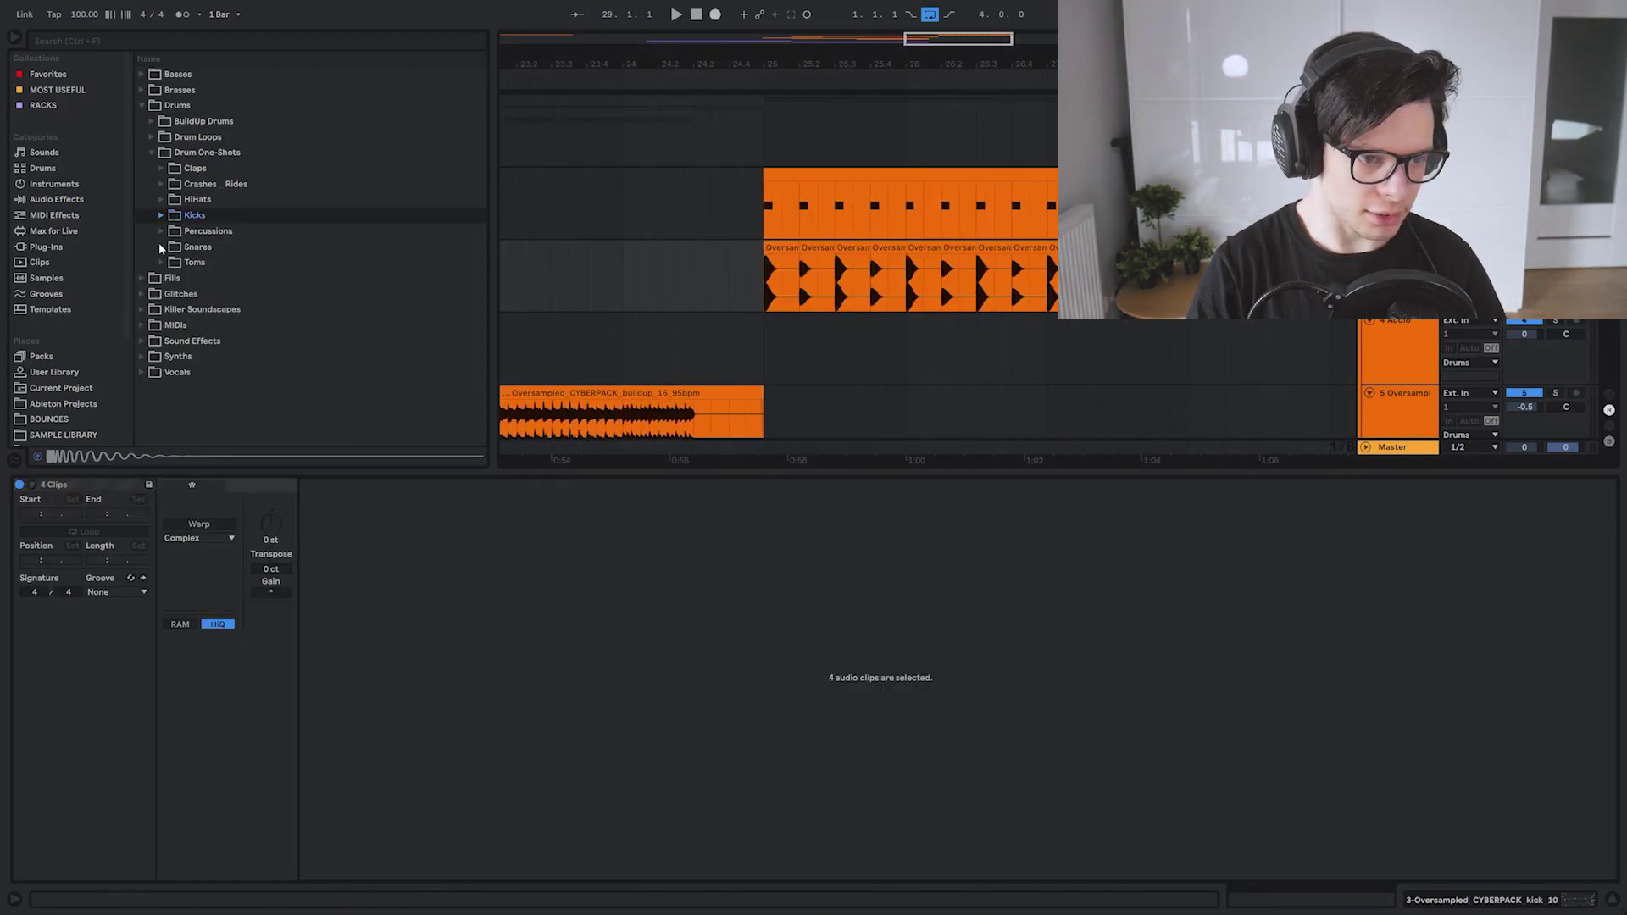
Audition the snare one-shots, place snare_05 on beats 2 and 4 from bar 25 on its own track, and play the beat
left_click(161, 247)
left_click(316, 278)
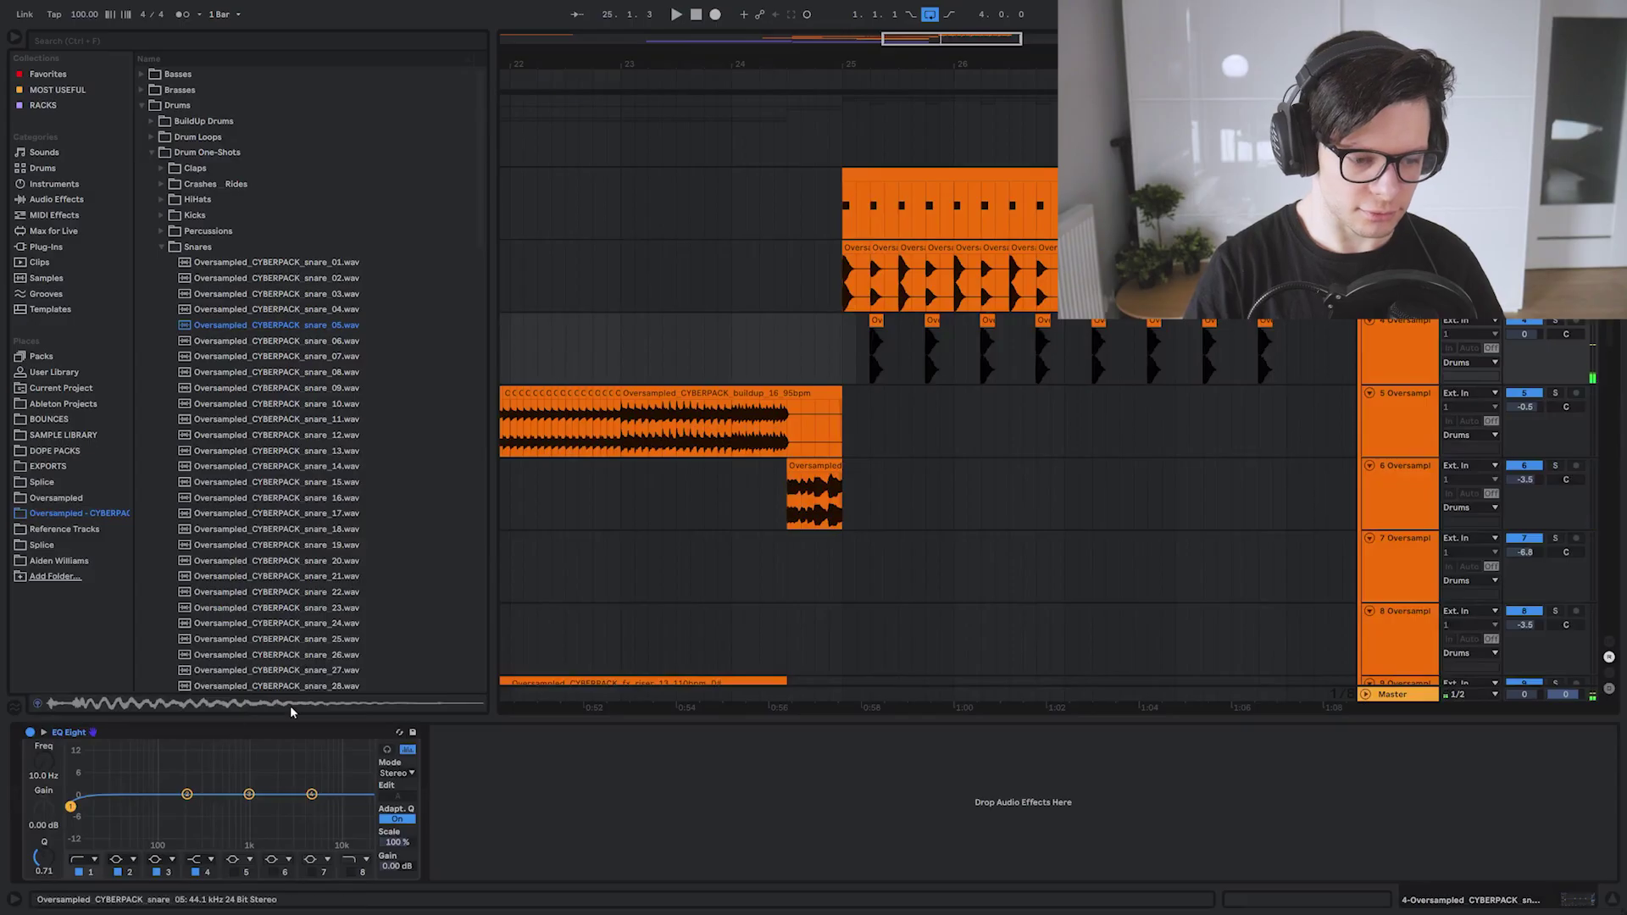
left_click_drag(290, 708, 276, 475)
left_click(826, 347)
key("space")
key("ctrl+alt+l")
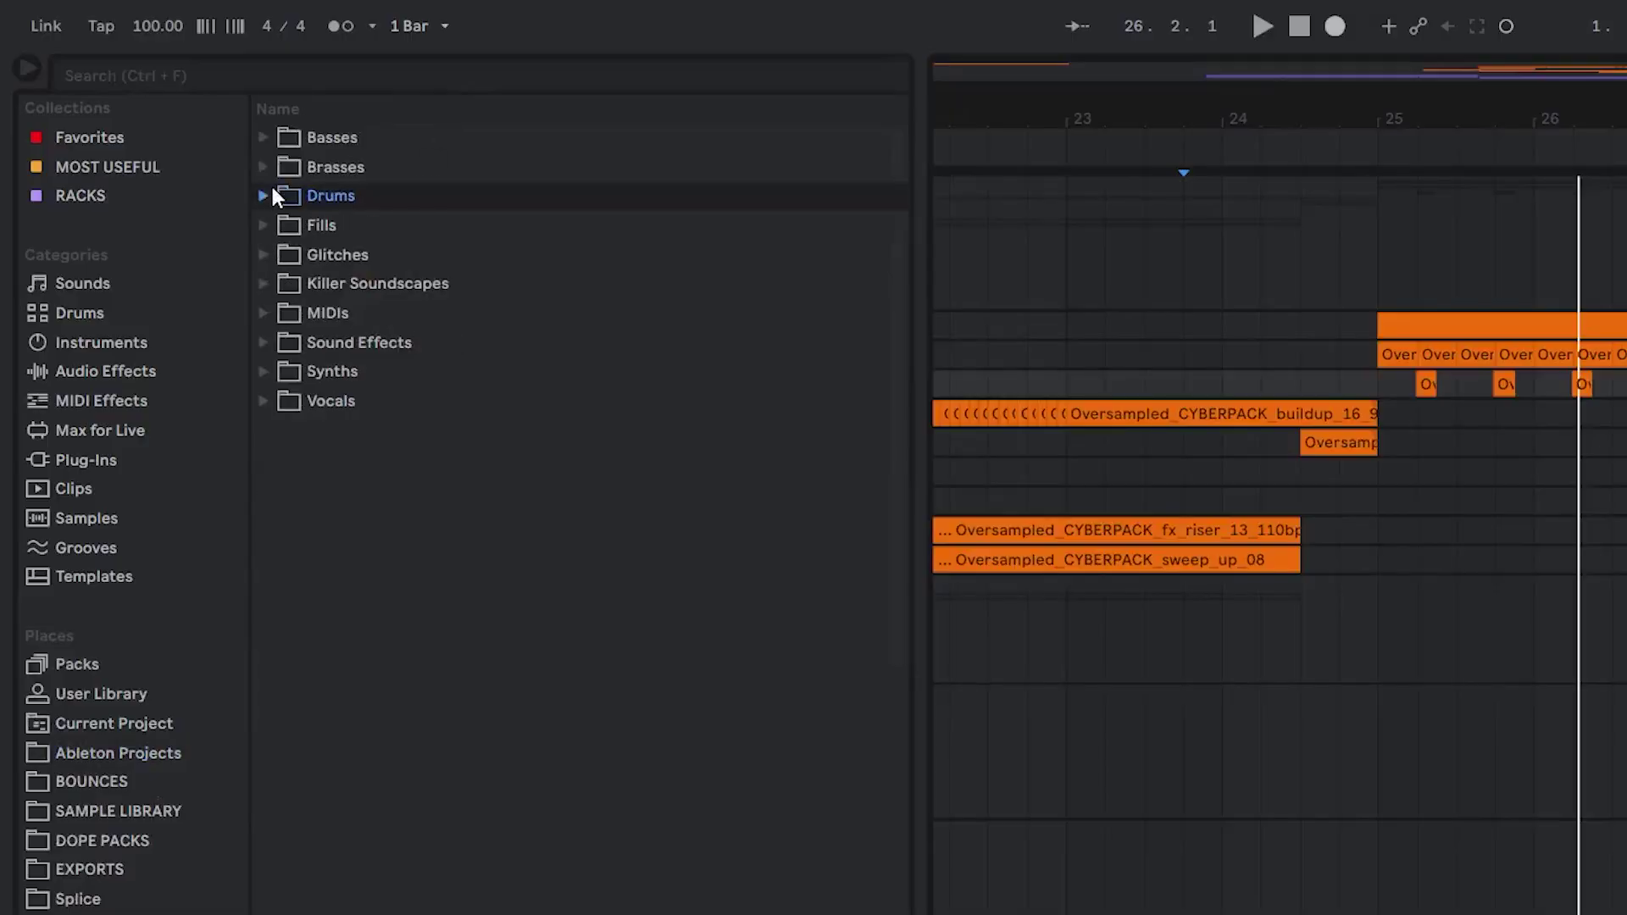
Browse the bass one-shots and bass loops and try bass_loop_54_100bpm_Fminor over the new beat
left_click(263, 163)
left_click(265, 136)
left_click(283, 197)
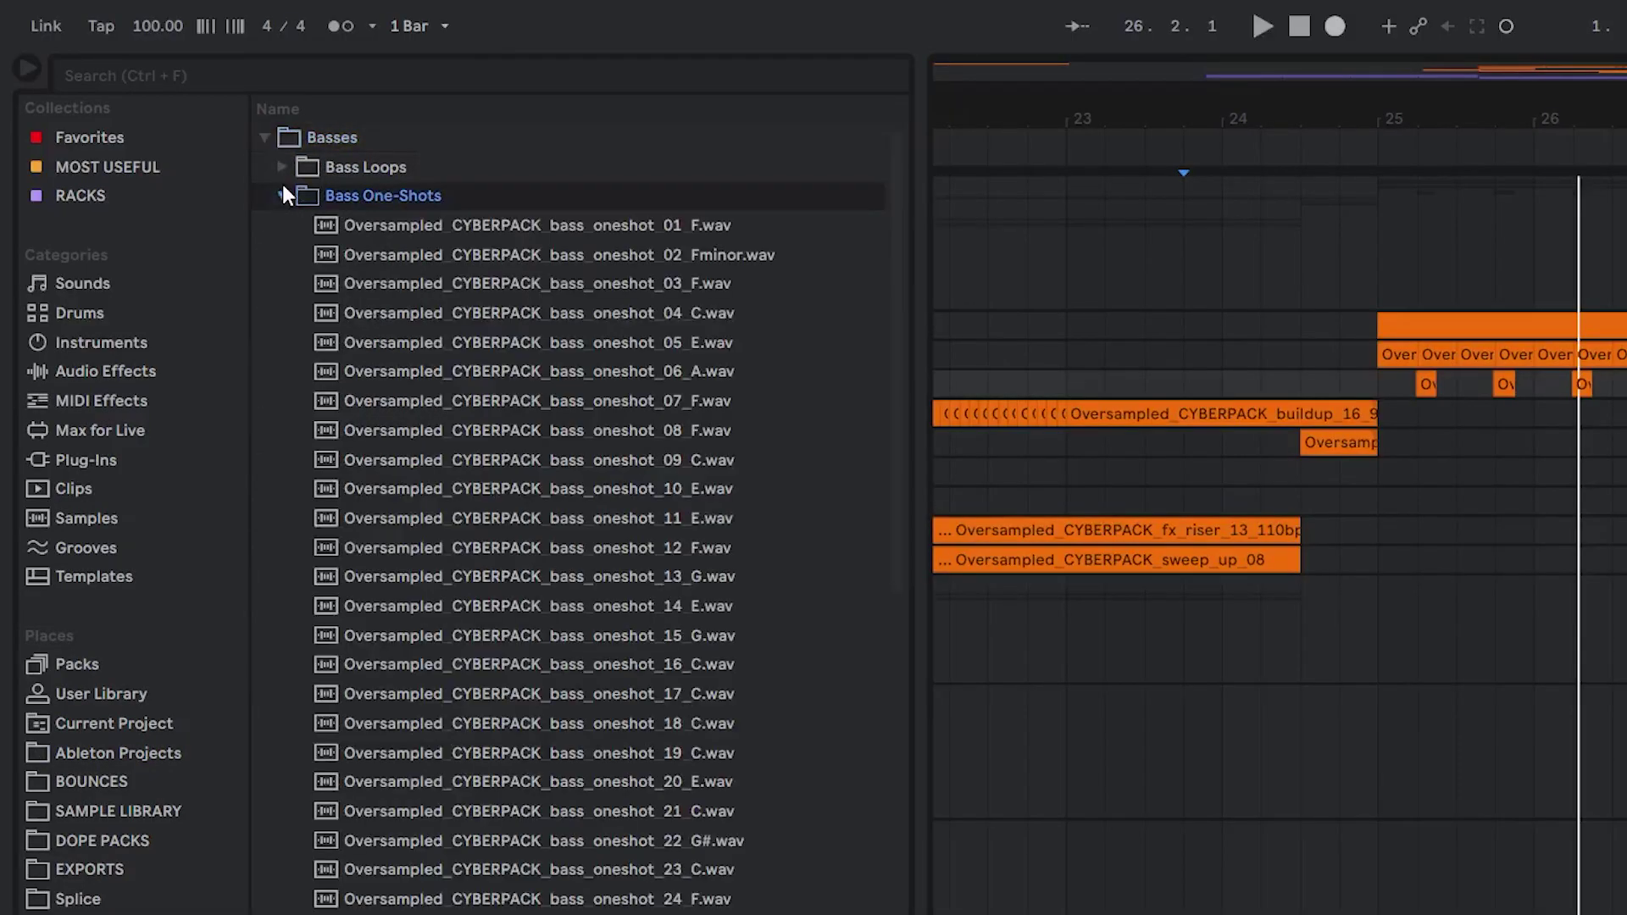
left_click(282, 186)
left_click(309, 169)
left_click_drag(897, 199, 908, 582)
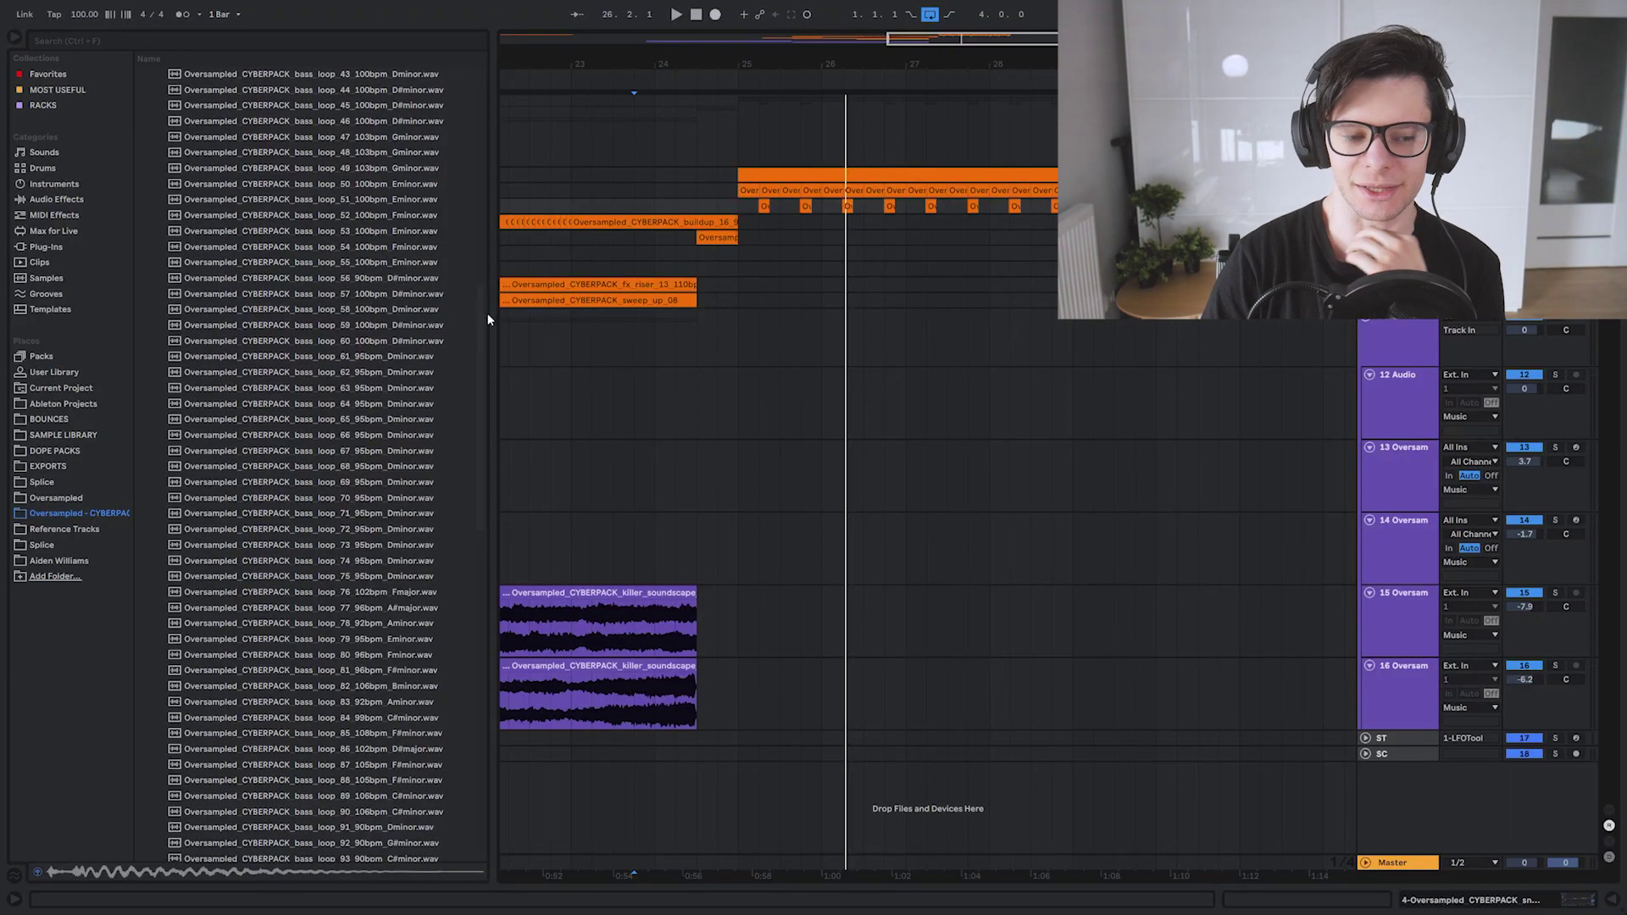
left_click_drag(487, 317, 484, 346)
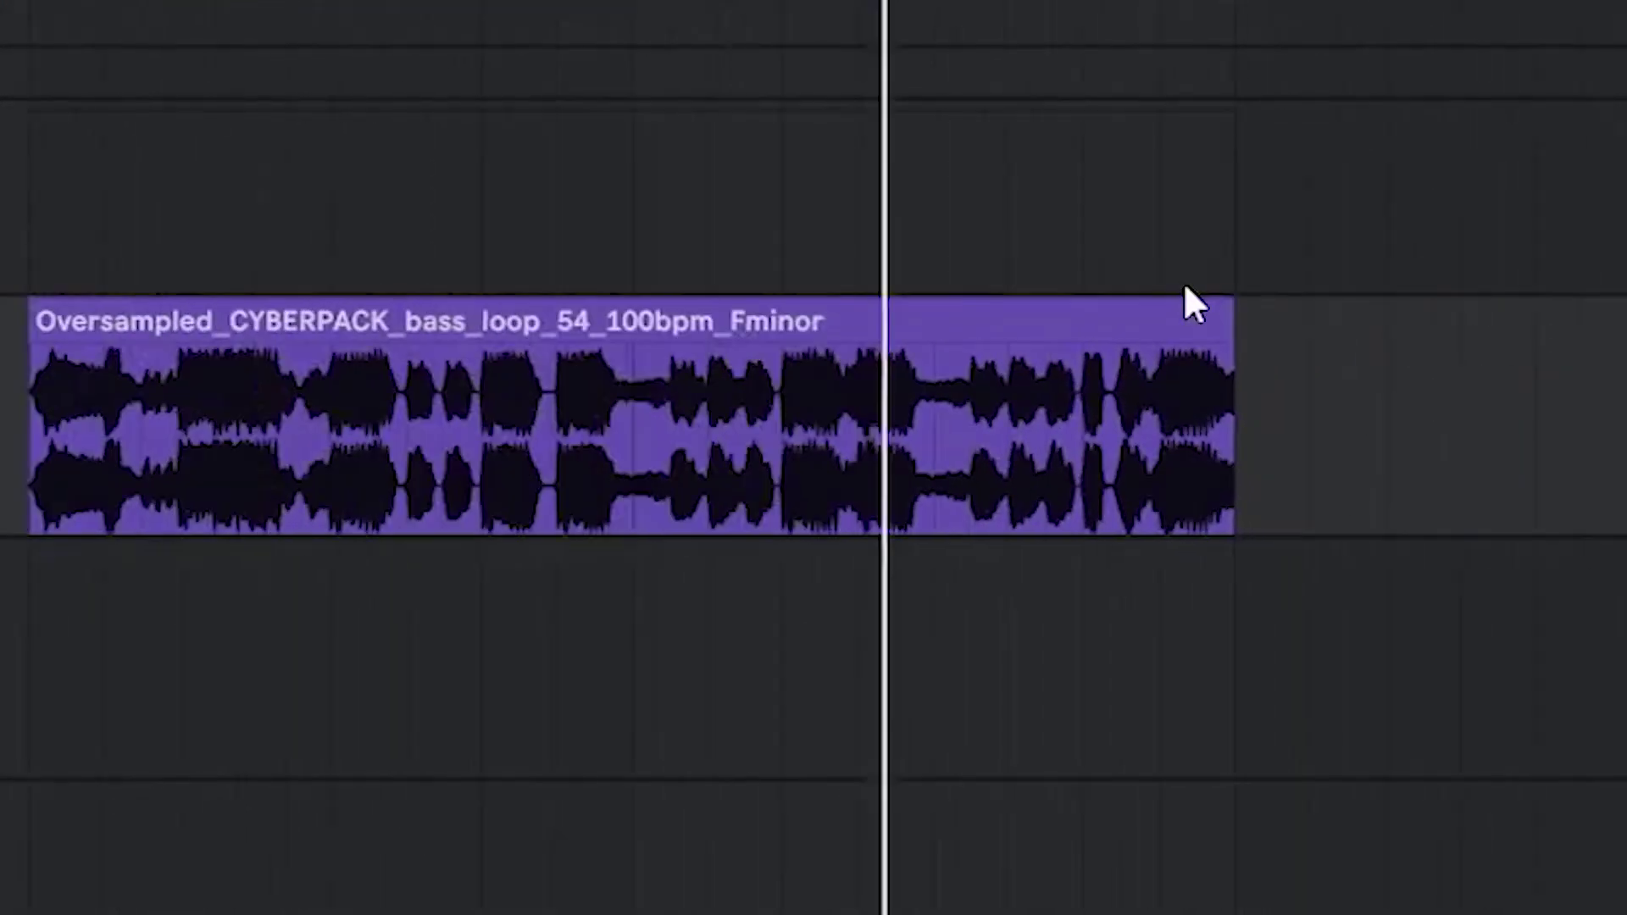
Delete from the loop 54 clip and try bass_loop_52_100bpm_Fminor at bar 25 instead
scroll(1185, 286, "down", 2)
left_click_drag(1477, 383, 1006, 373)
key("Delete")
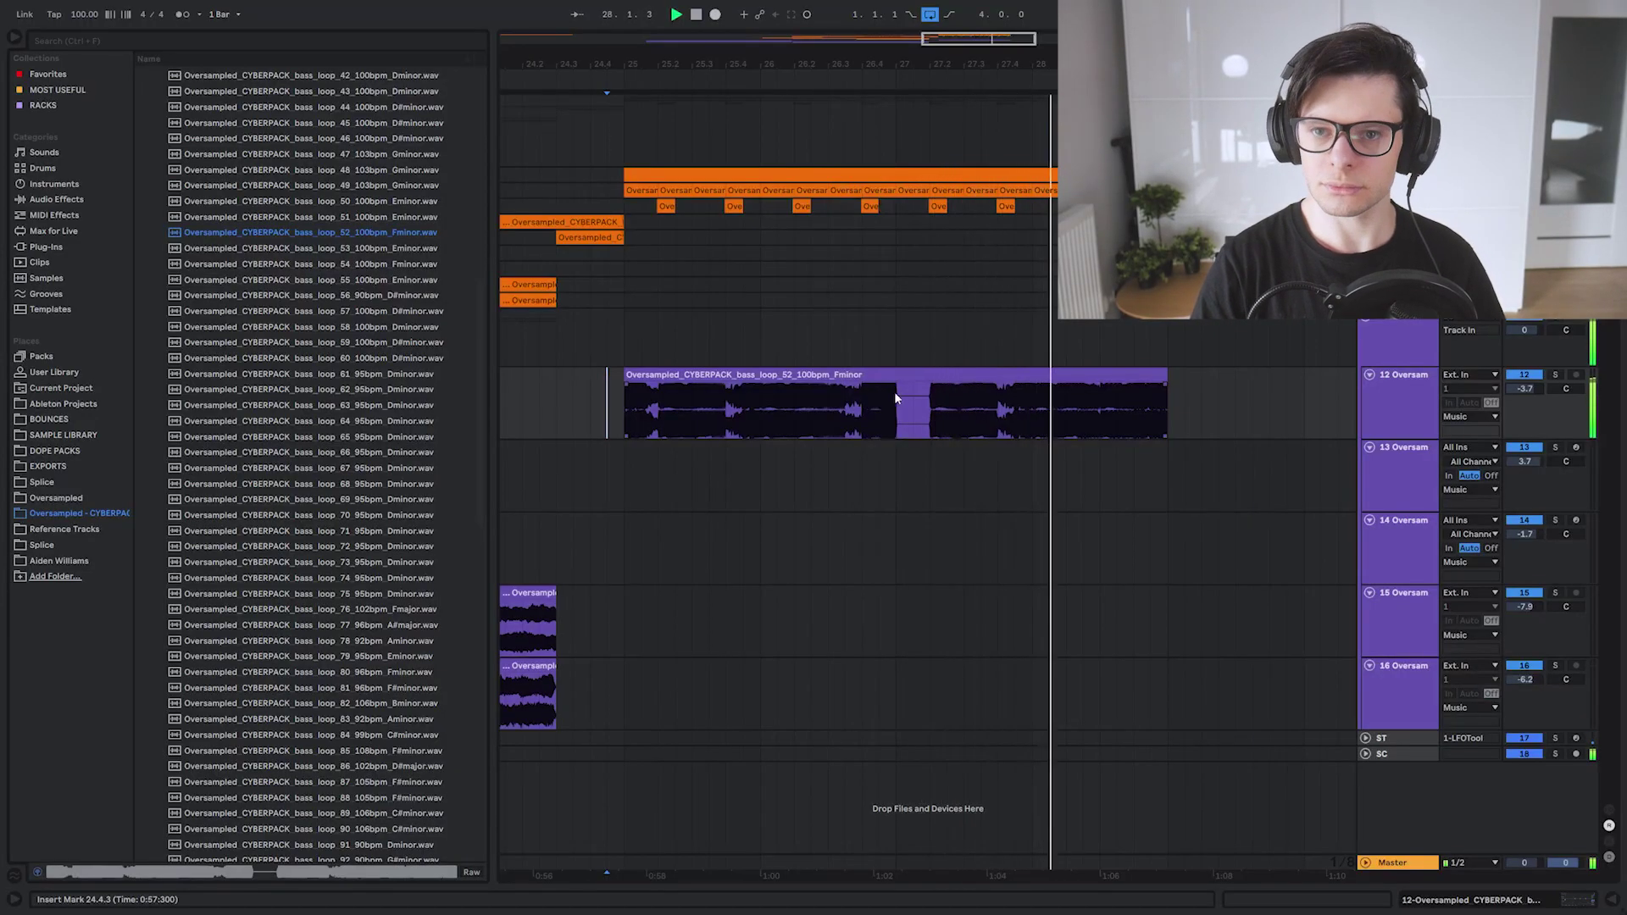
left_click(970, 374)
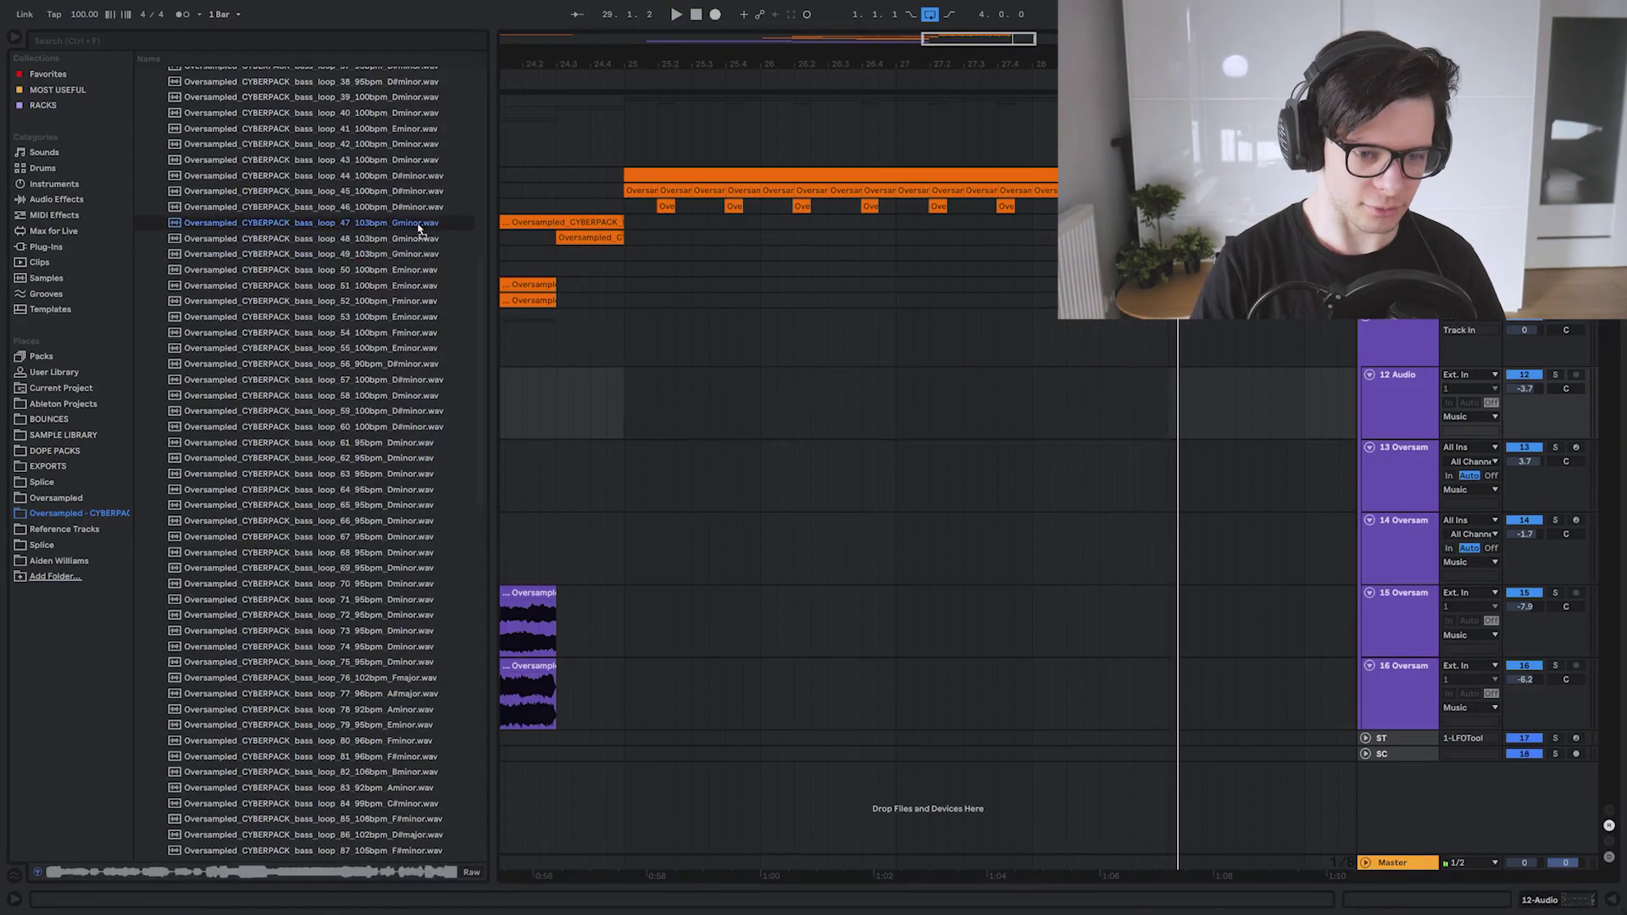
Try bass_loop_47_103bpm_Gminor at bar 25 in the mix, followed by a 95 bpm bass loop
left_click_drag(421, 223, 628, 403)
left_click(629, 404)
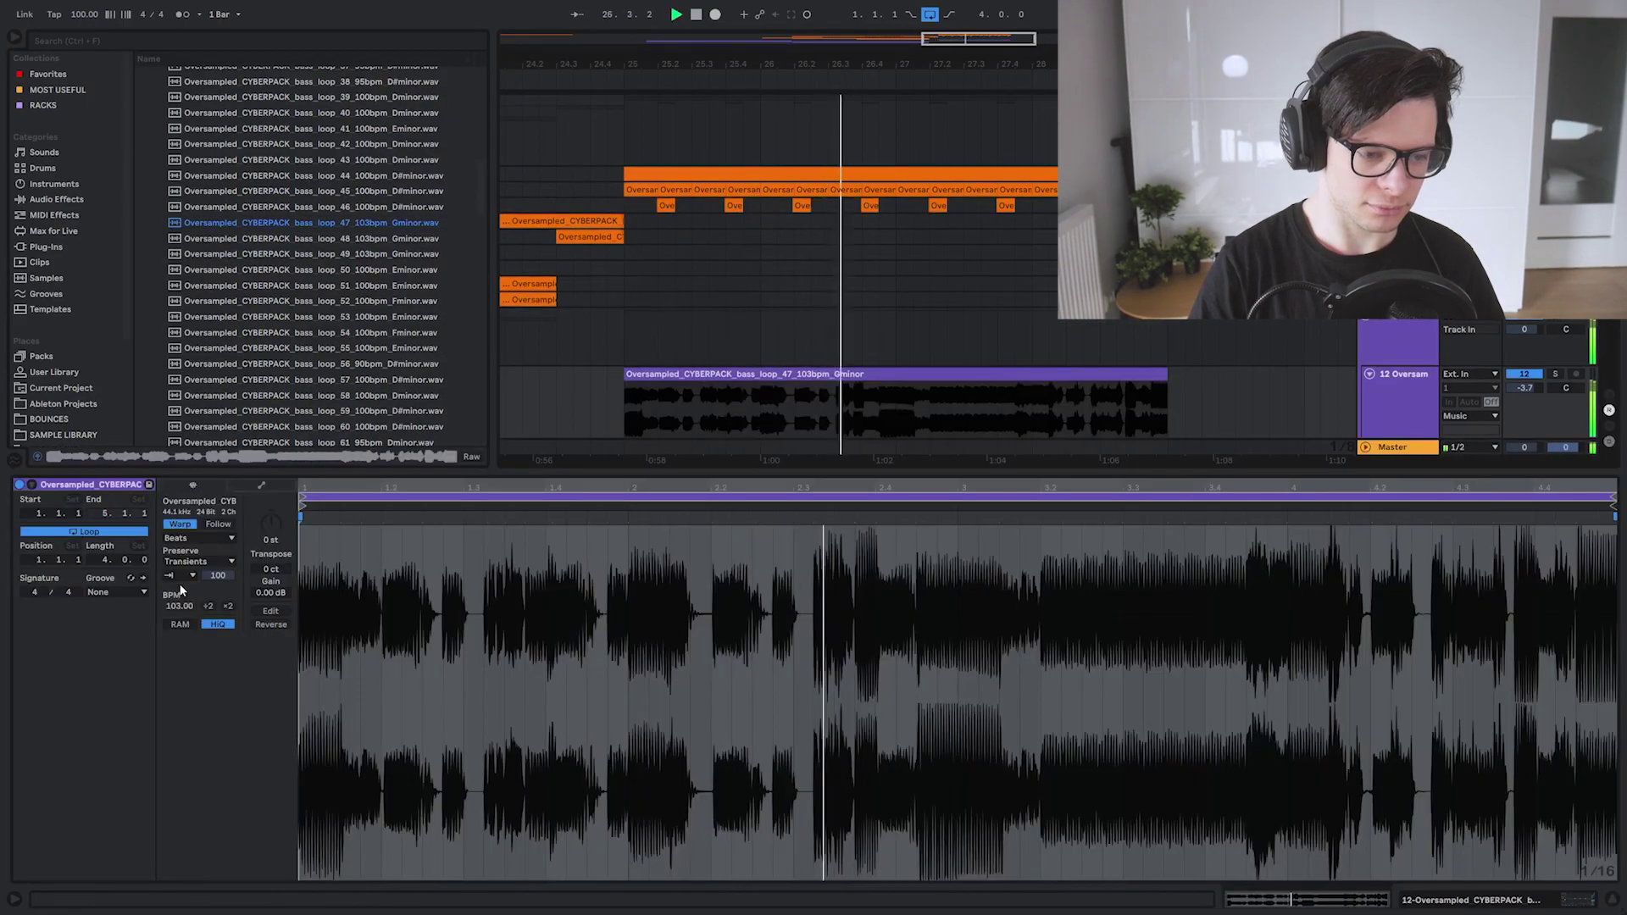
left_click(834, 344)
left_click(837, 374)
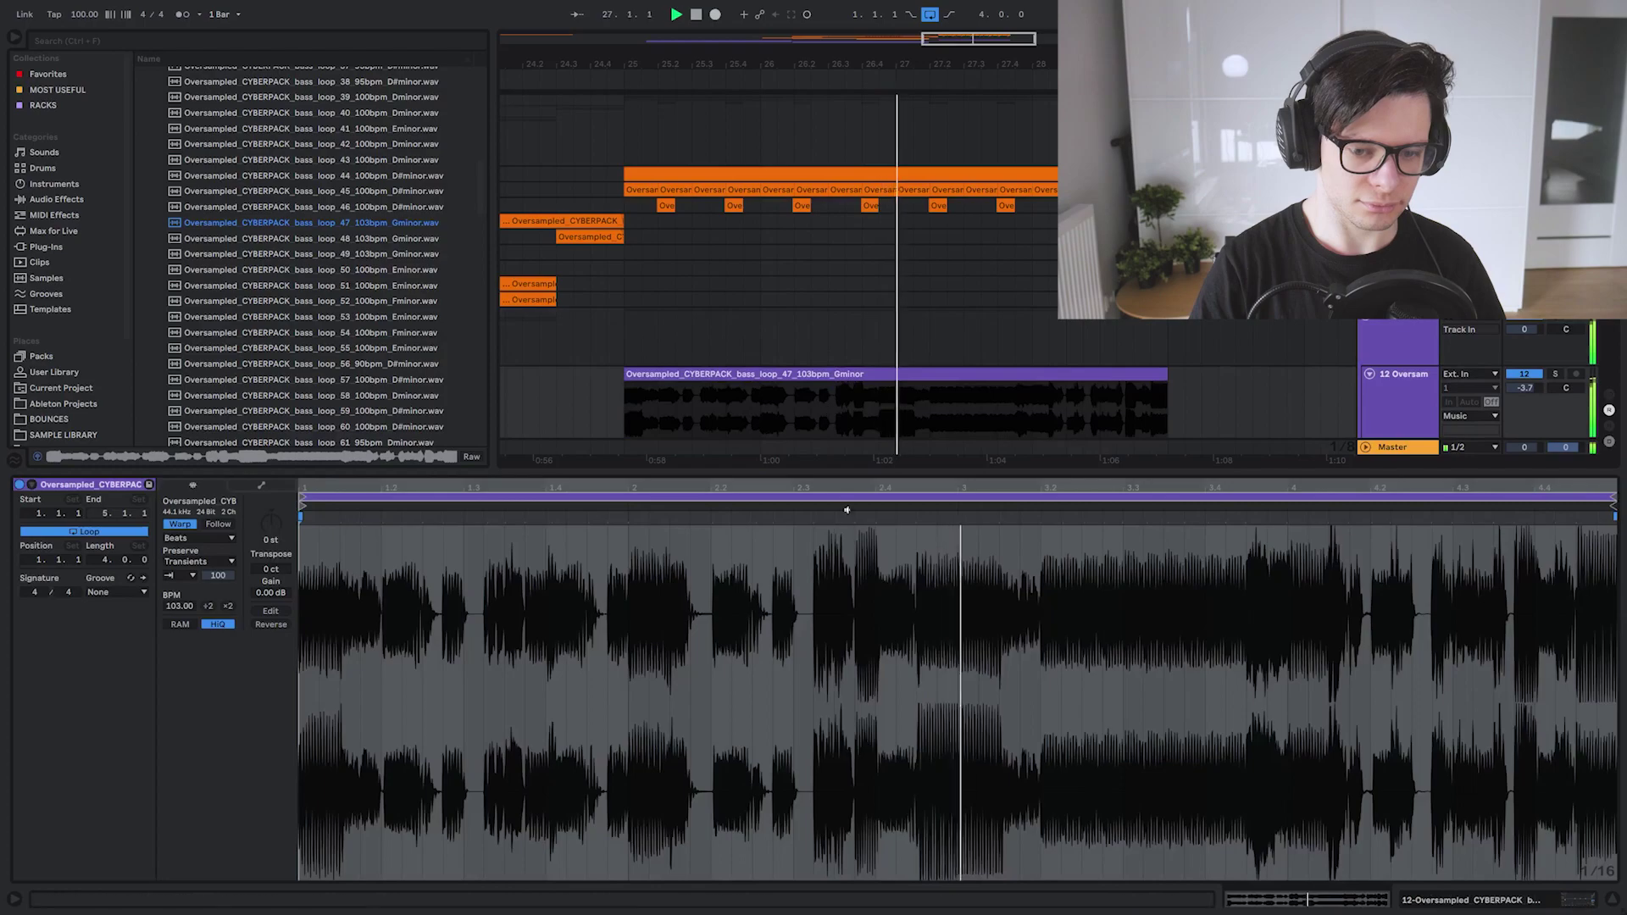
left_click_drag(890, 472, 890, 881)
left_click_drag(398, 599, 629, 401)
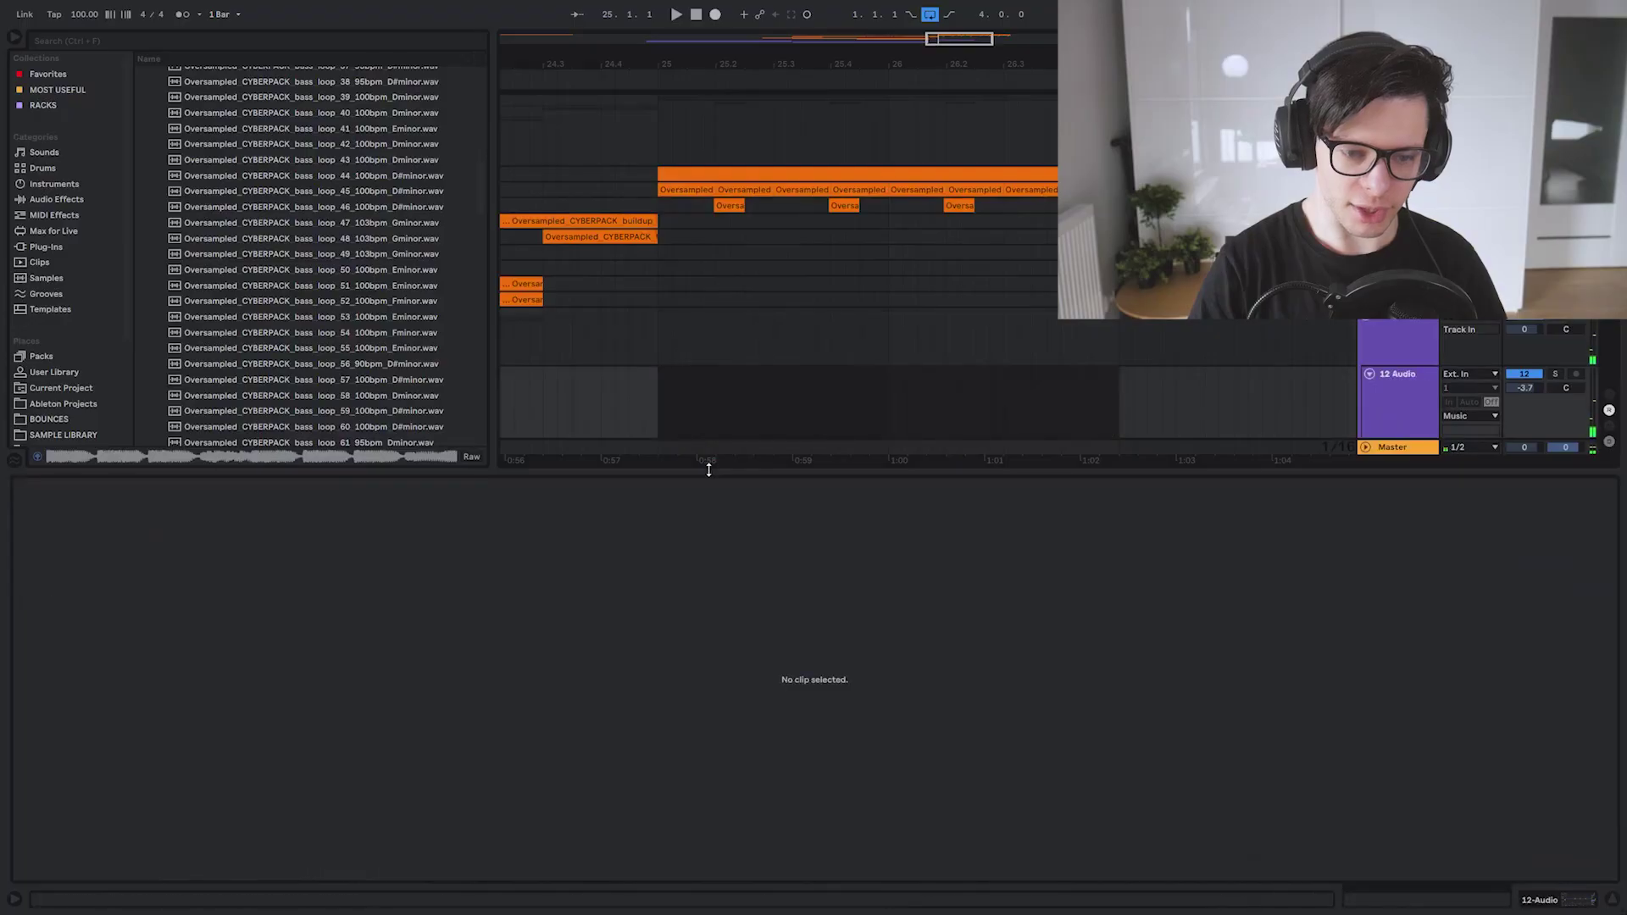
Try bass_loop_75_95bpm_Dminor at bar 25 with a different warp mode, and delete it
key("ctrl+alt+l")
left_click_drag(359, 661, 659, 412)
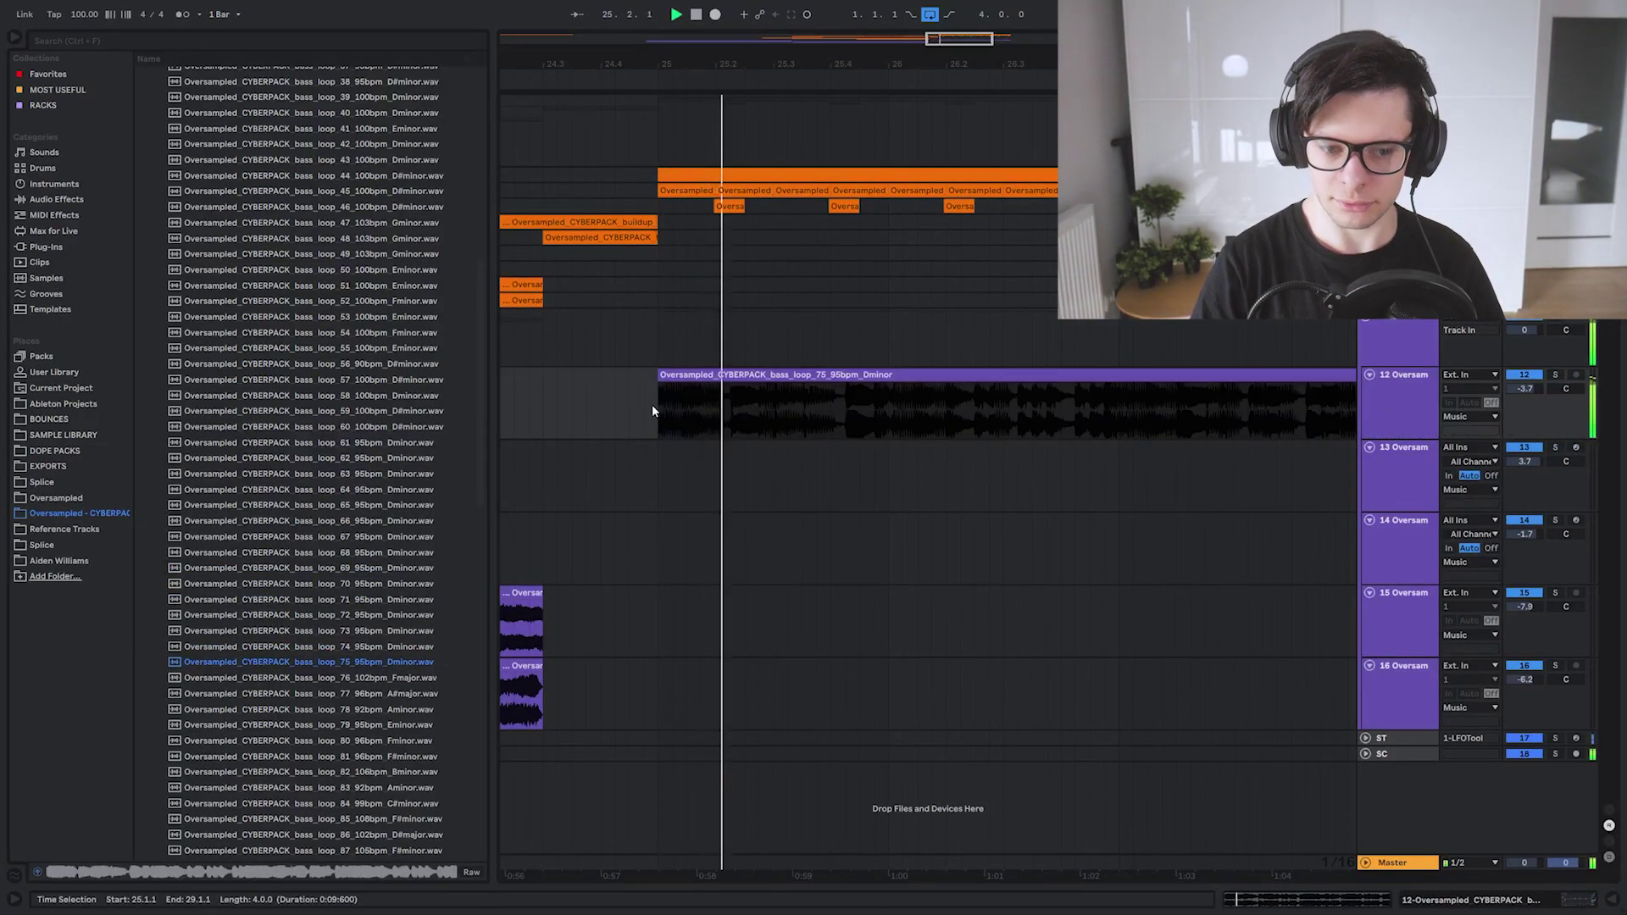
key("shift+Tab")
key("shift+Tab")
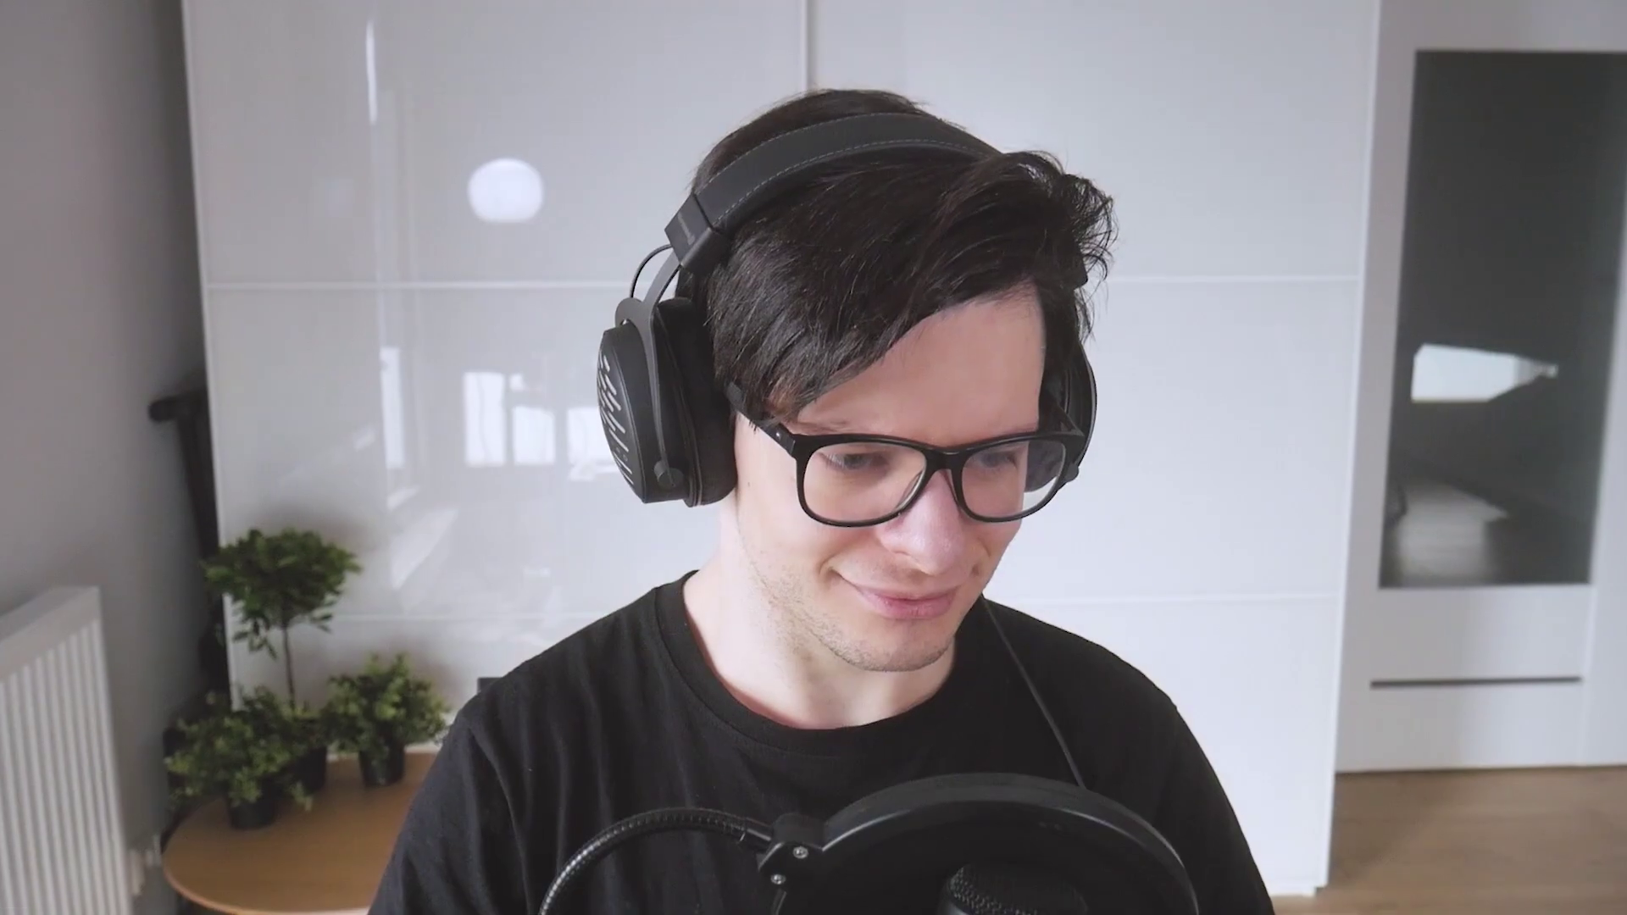
left_click(199, 537)
left_click(198, 479)
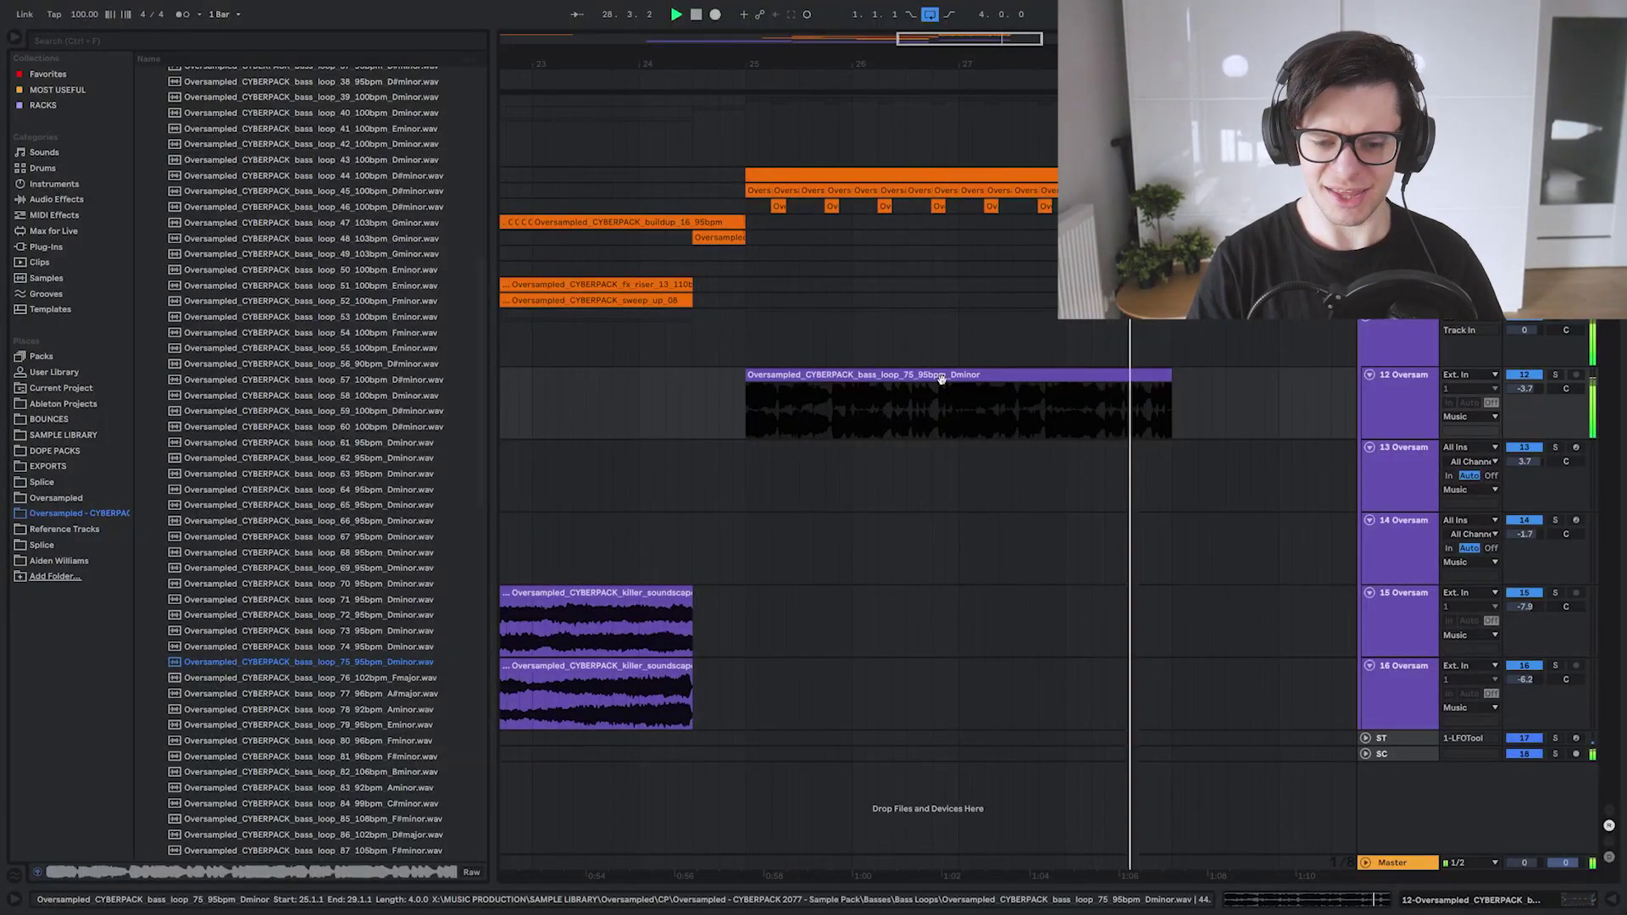
key("Delete")
key("space")
Place a bass one-shot at bar 25 on the empty Music track and play it with the beat
scroll(159, 142, "down", 15)
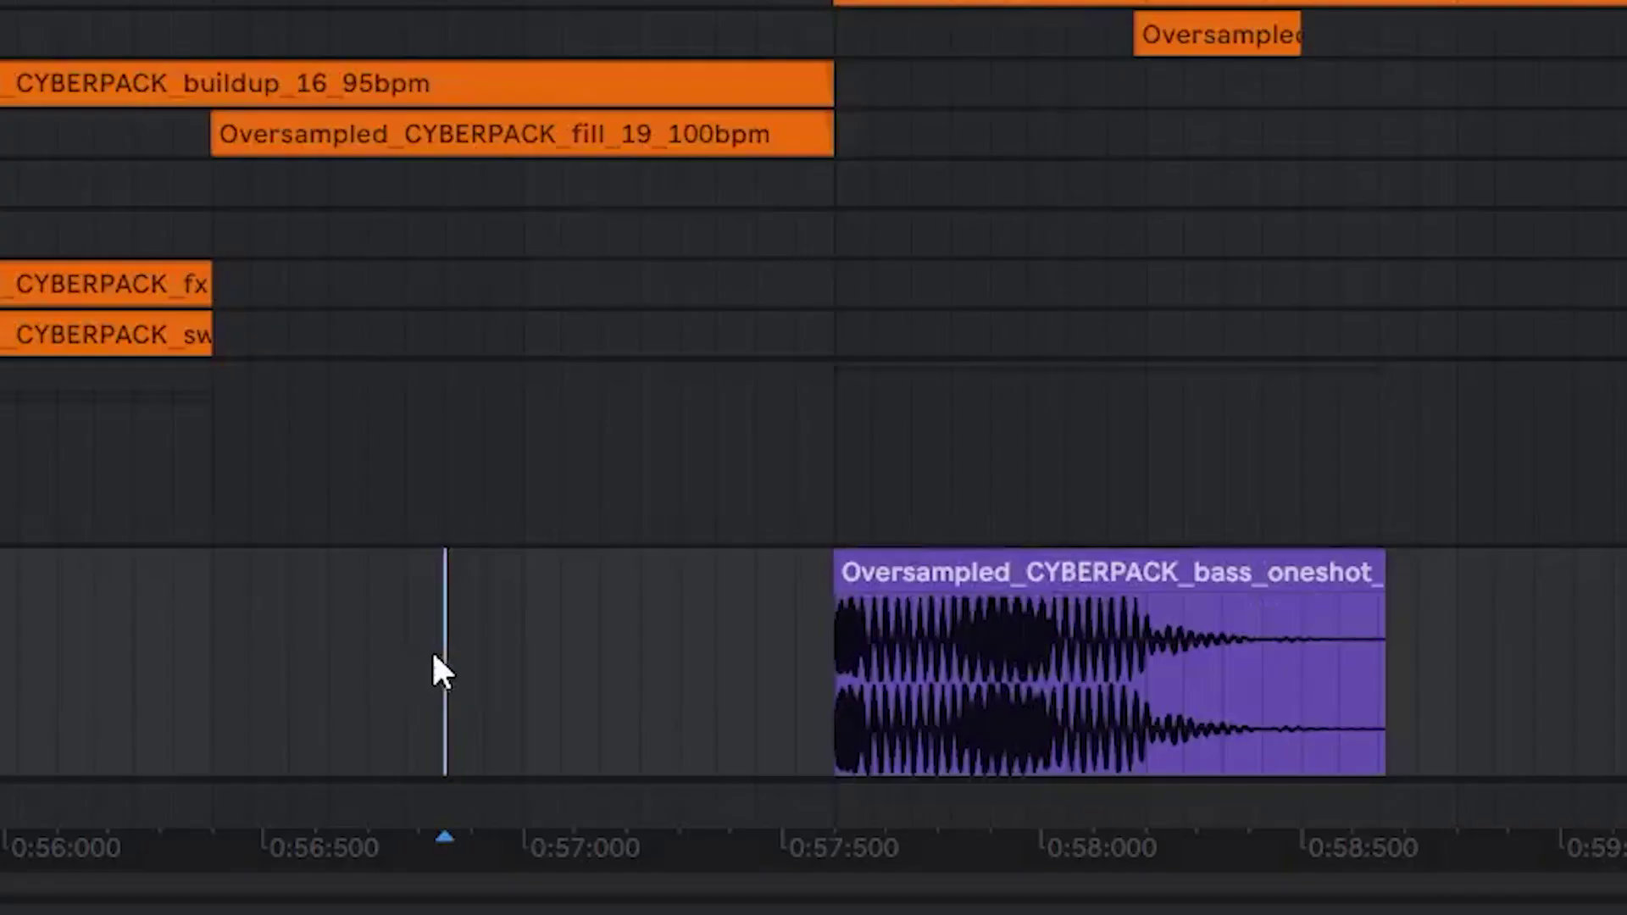
key("space")
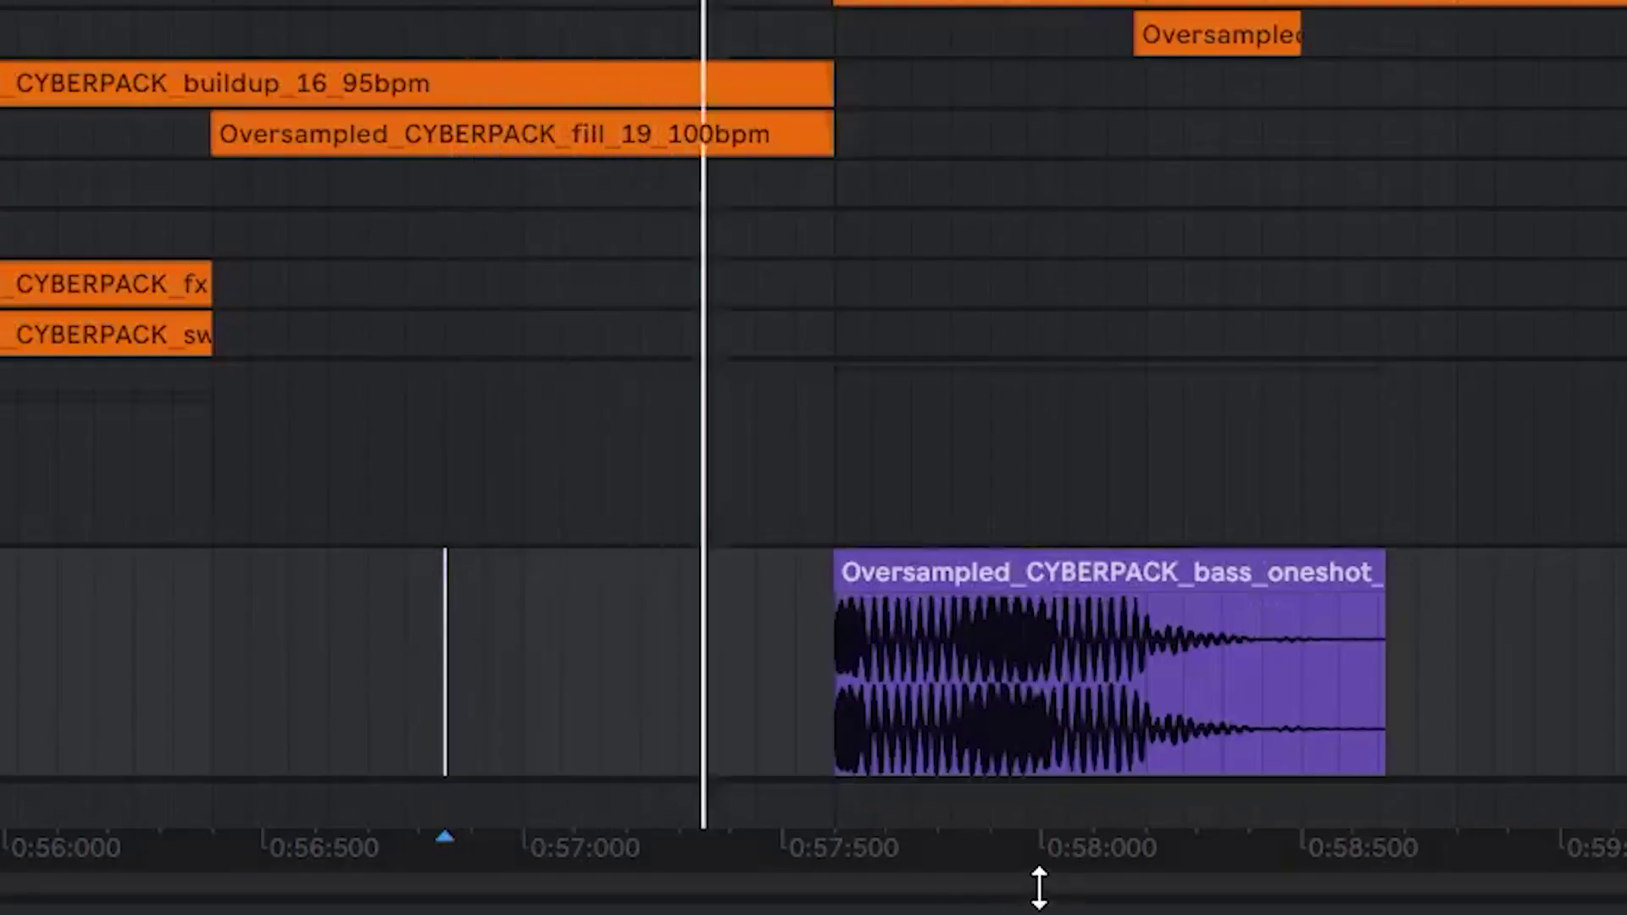
left_click_drag(928, 415, 1115, 423)
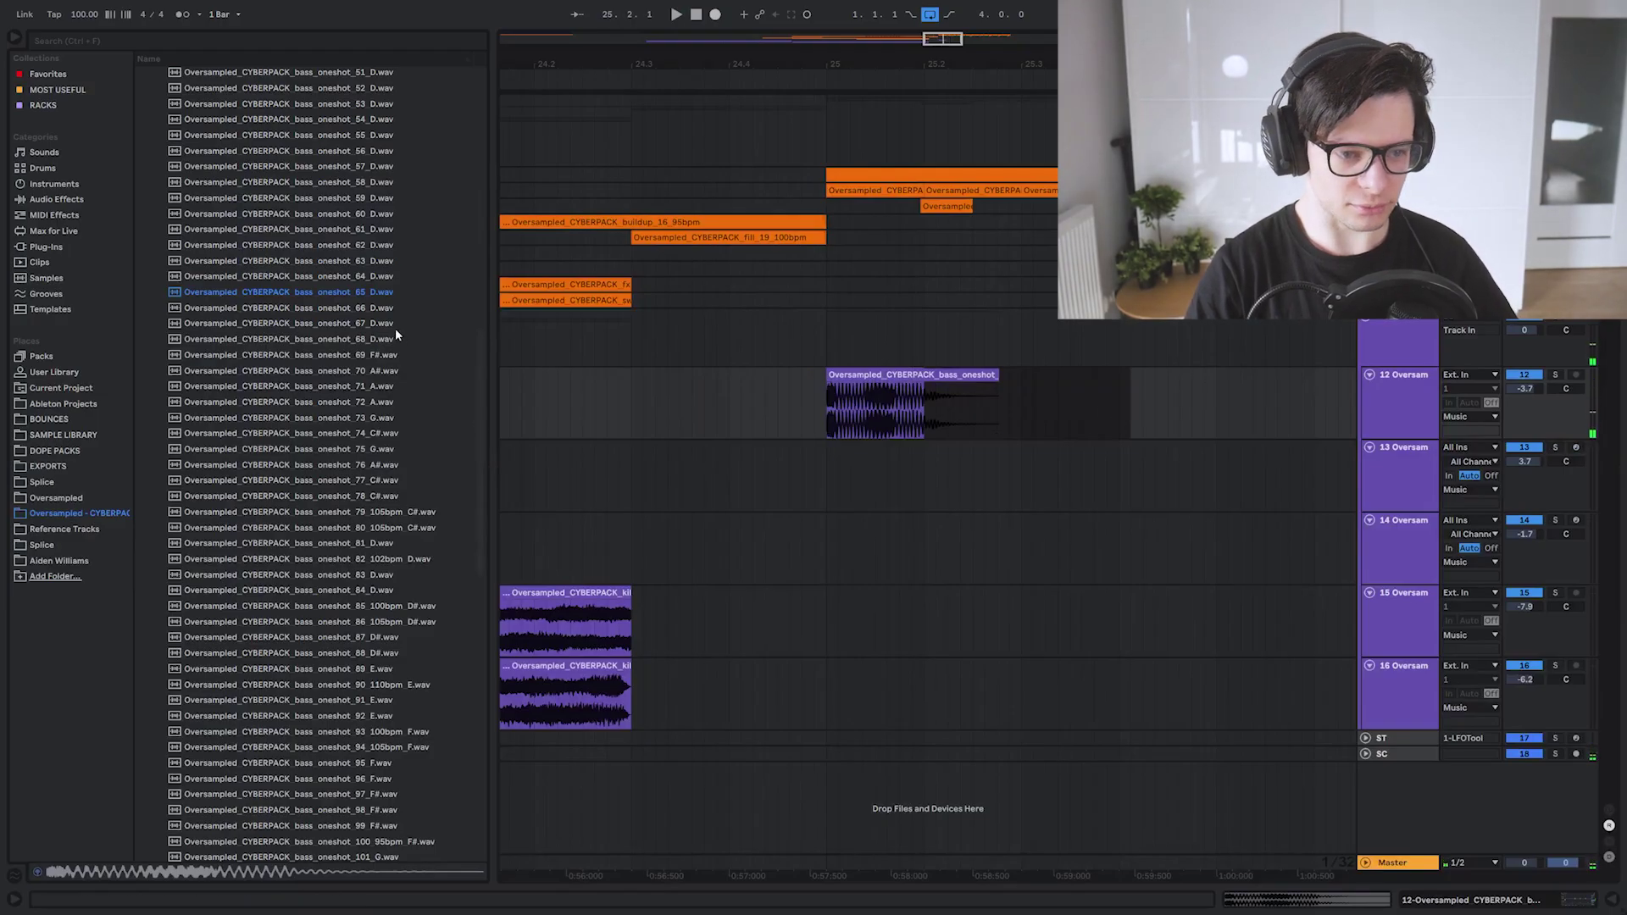
Audition further bass one-shots and load bass_oneshot_59_D into a sampler on a new MIDI track with a one-bar clip at bar 25
key("Up")
key("Up")
key("Up")
key("Up")
key("Up")
key("Up")
key("space")
key("Return")
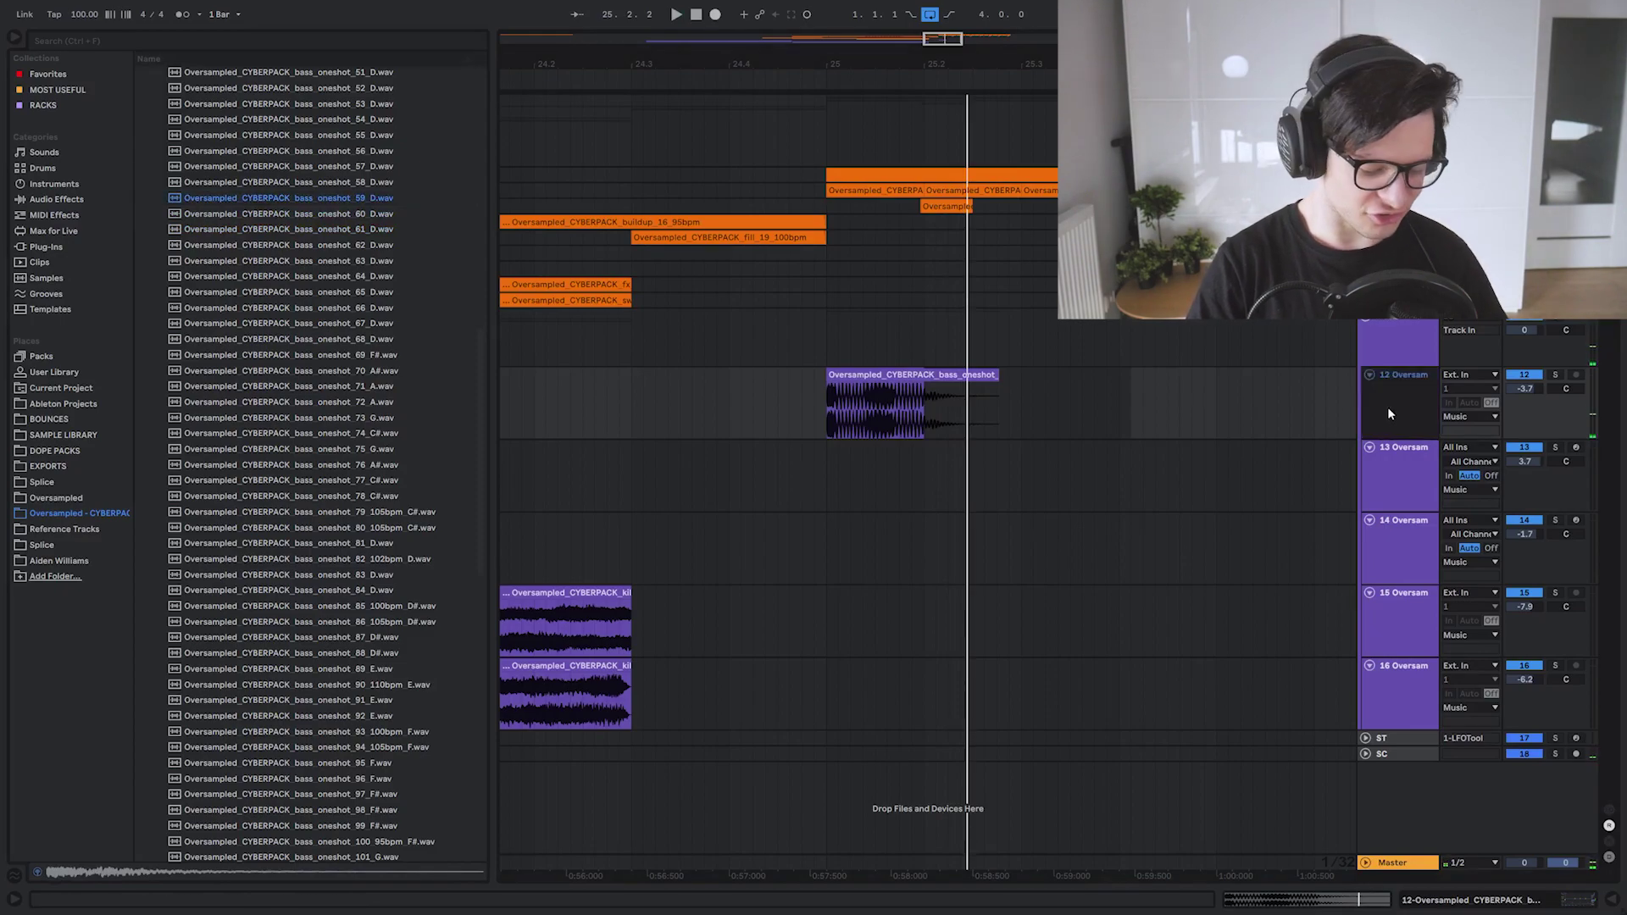
left_click(541, 733)
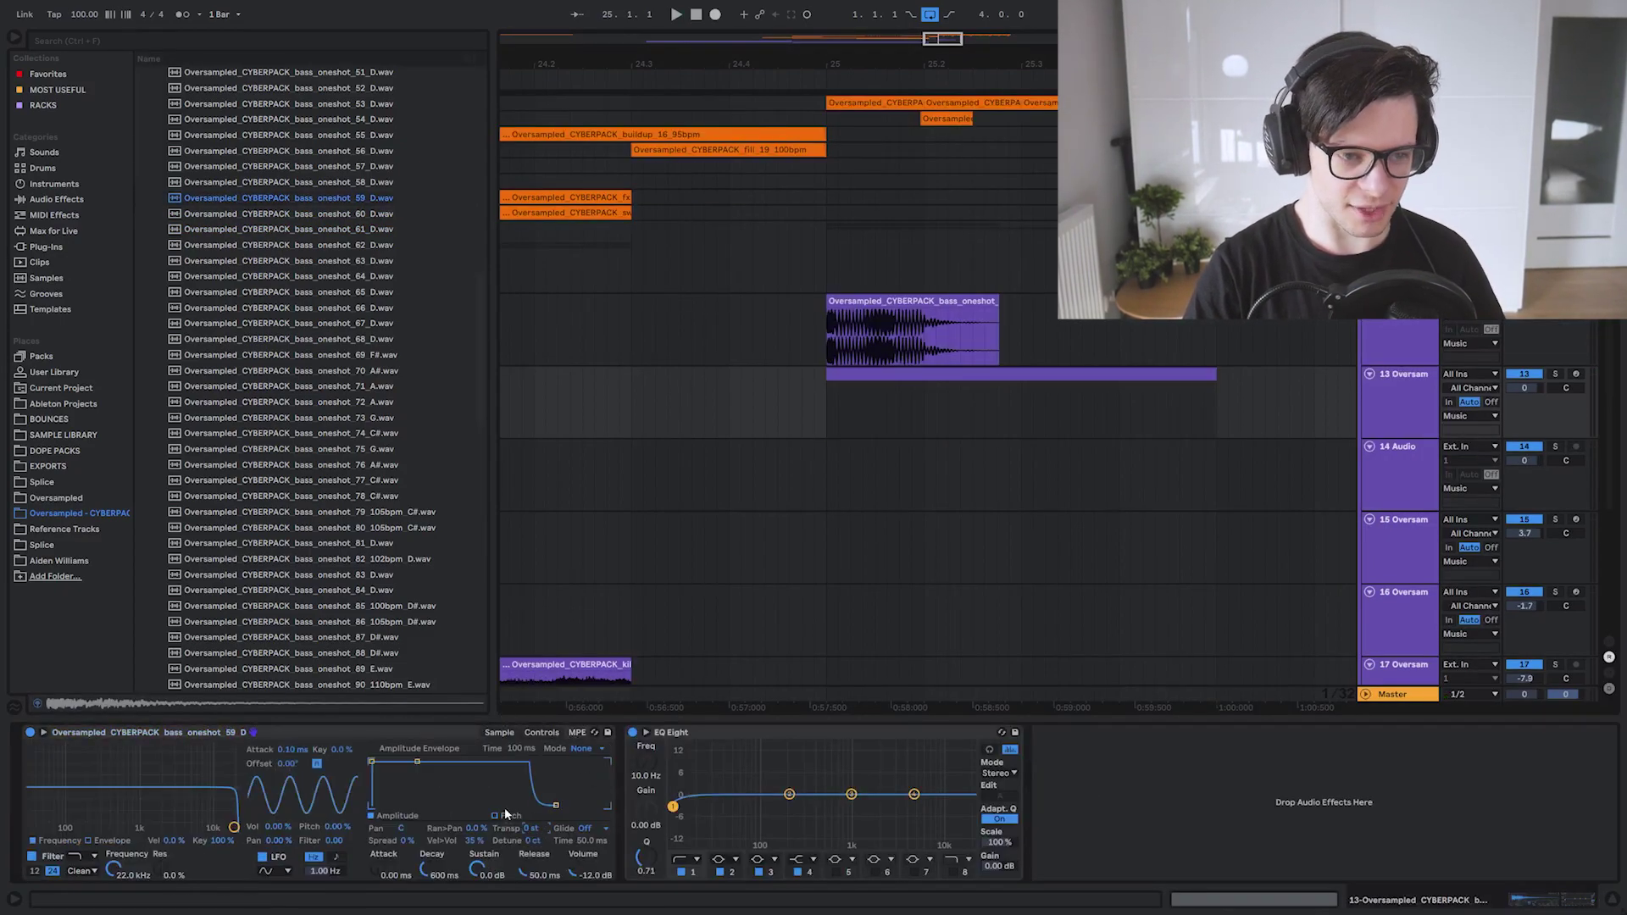
Set the clip's grid to Narrow, add a short note ending at beat 2, and lower it by three steps and one octave
right_click(615, 386)
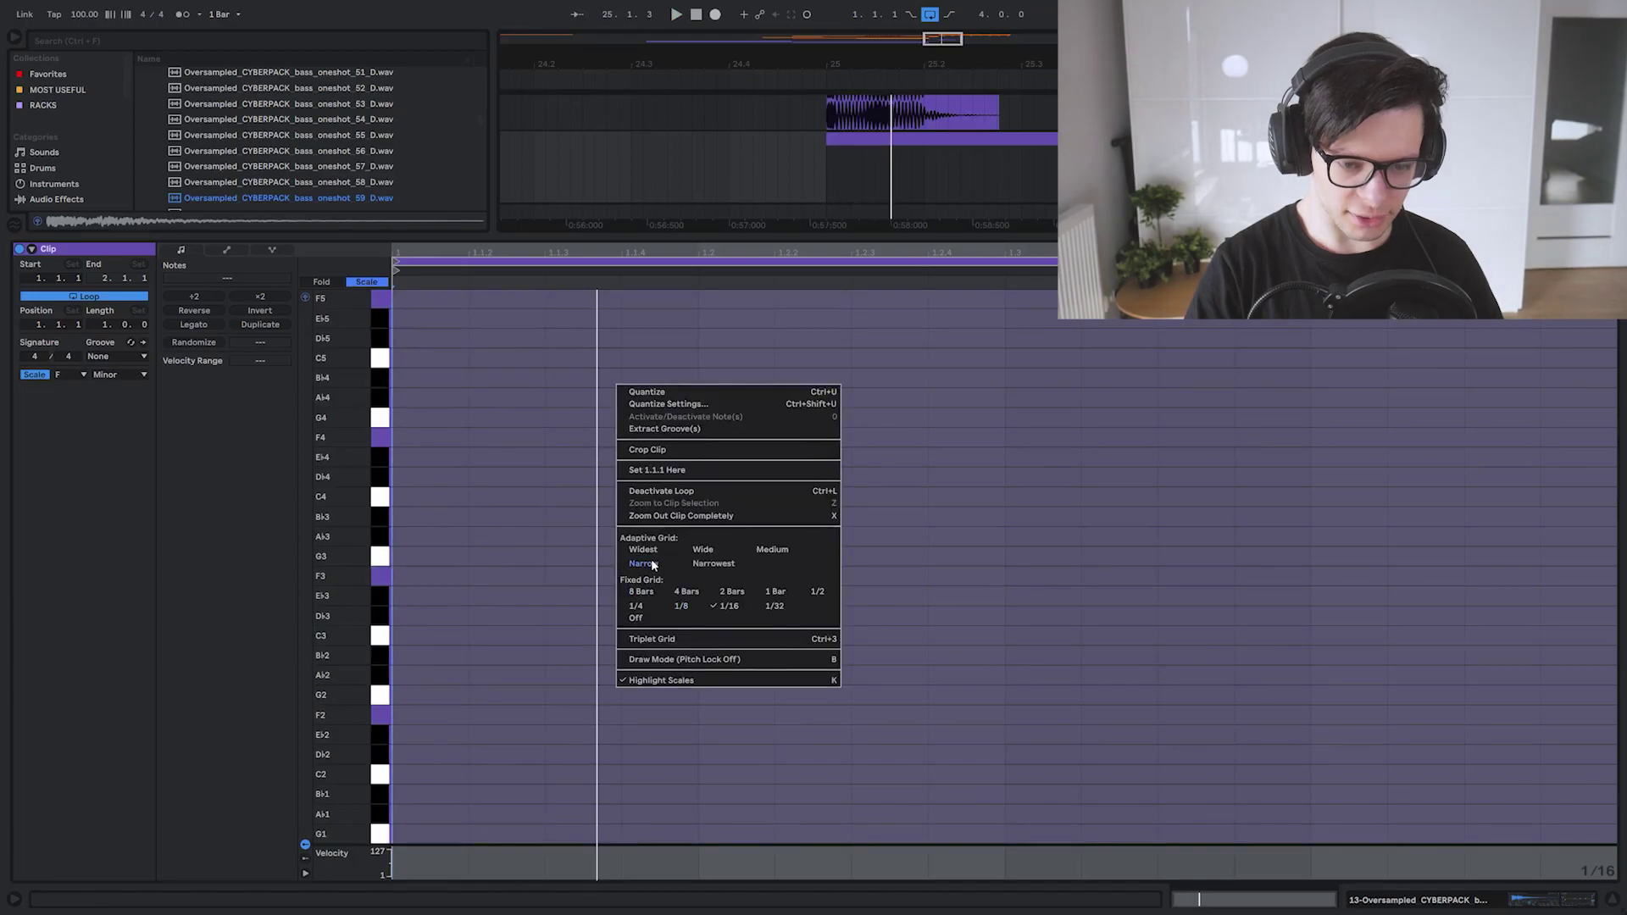
left_click(650, 563)
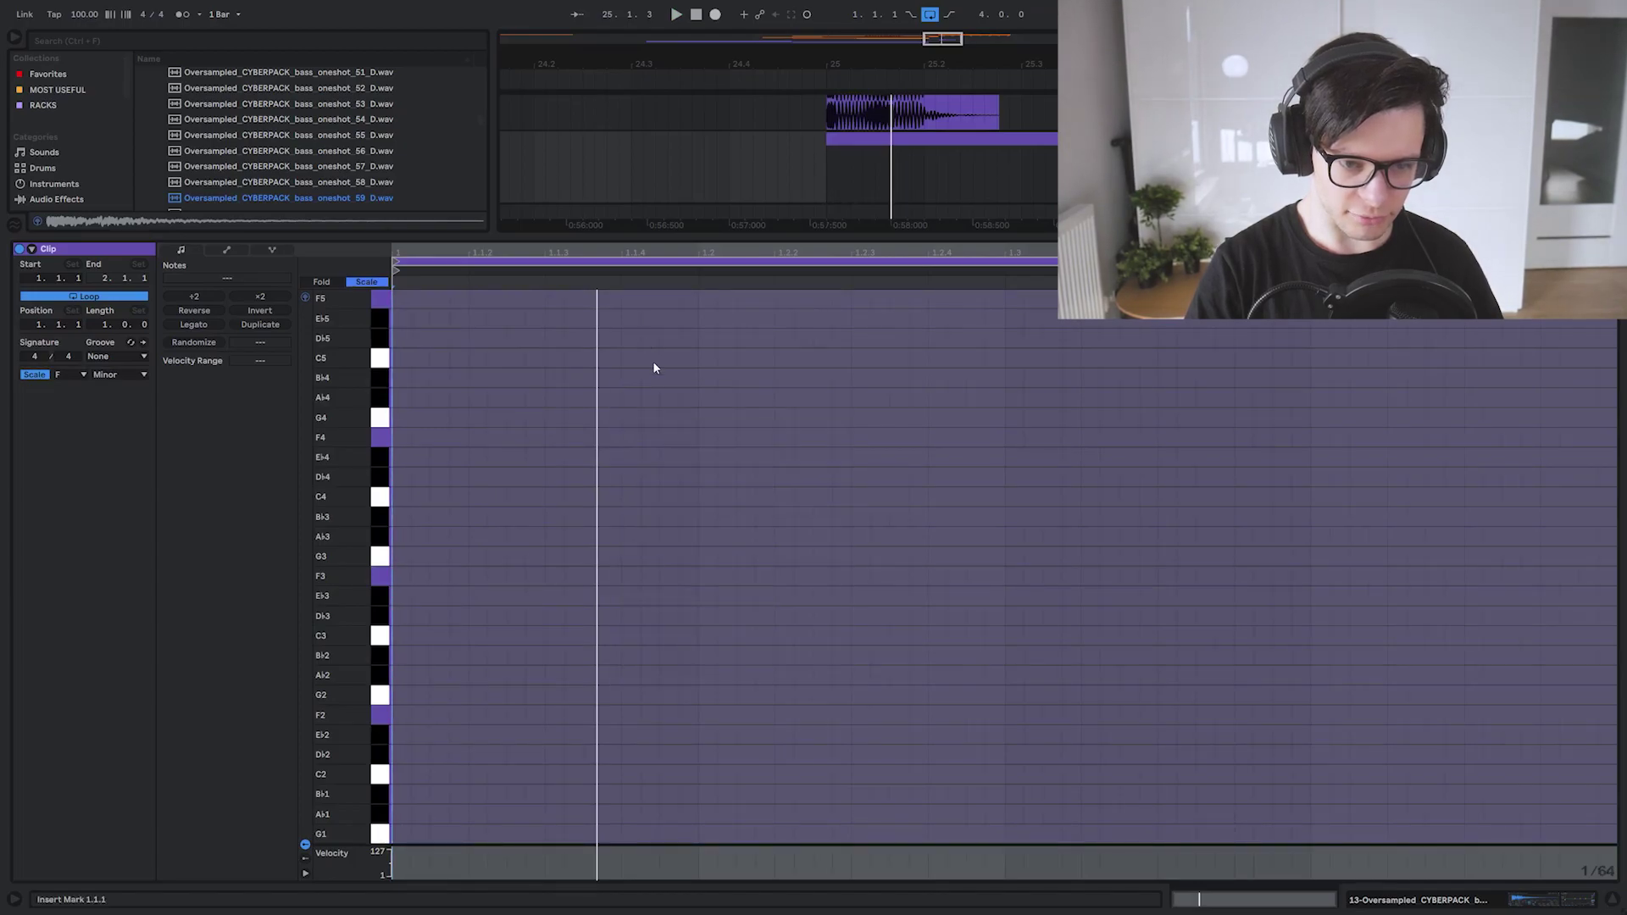
double_click(652, 363)
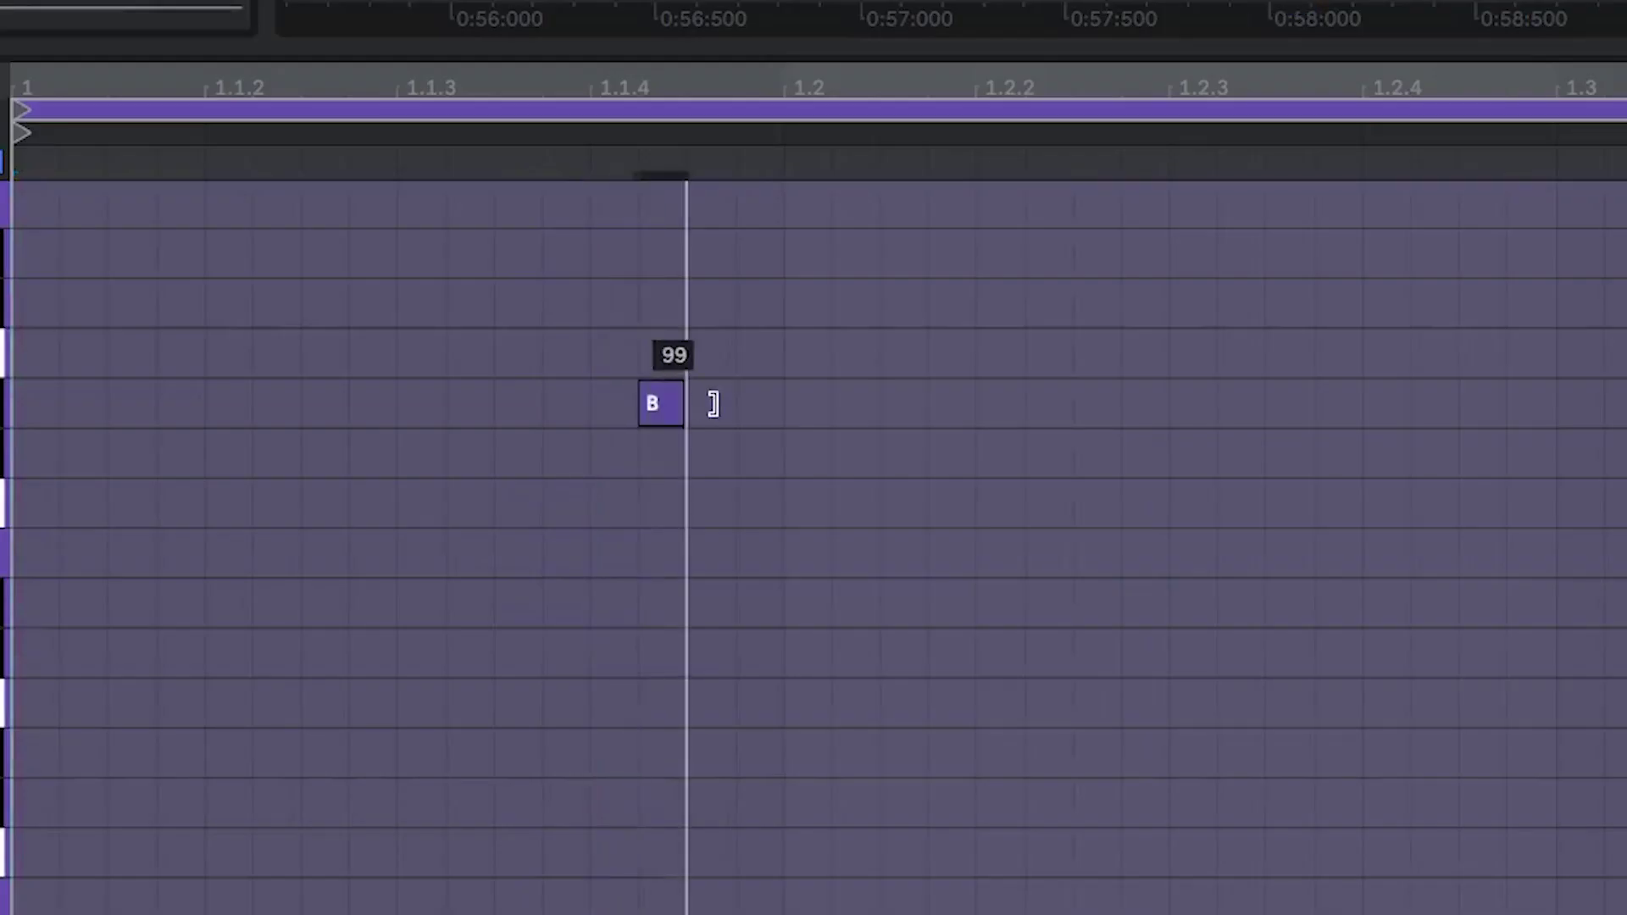
left_click_drag(713, 403, 781, 404)
key("Down")
key("Down")
key("Down")
key("shift+Down")
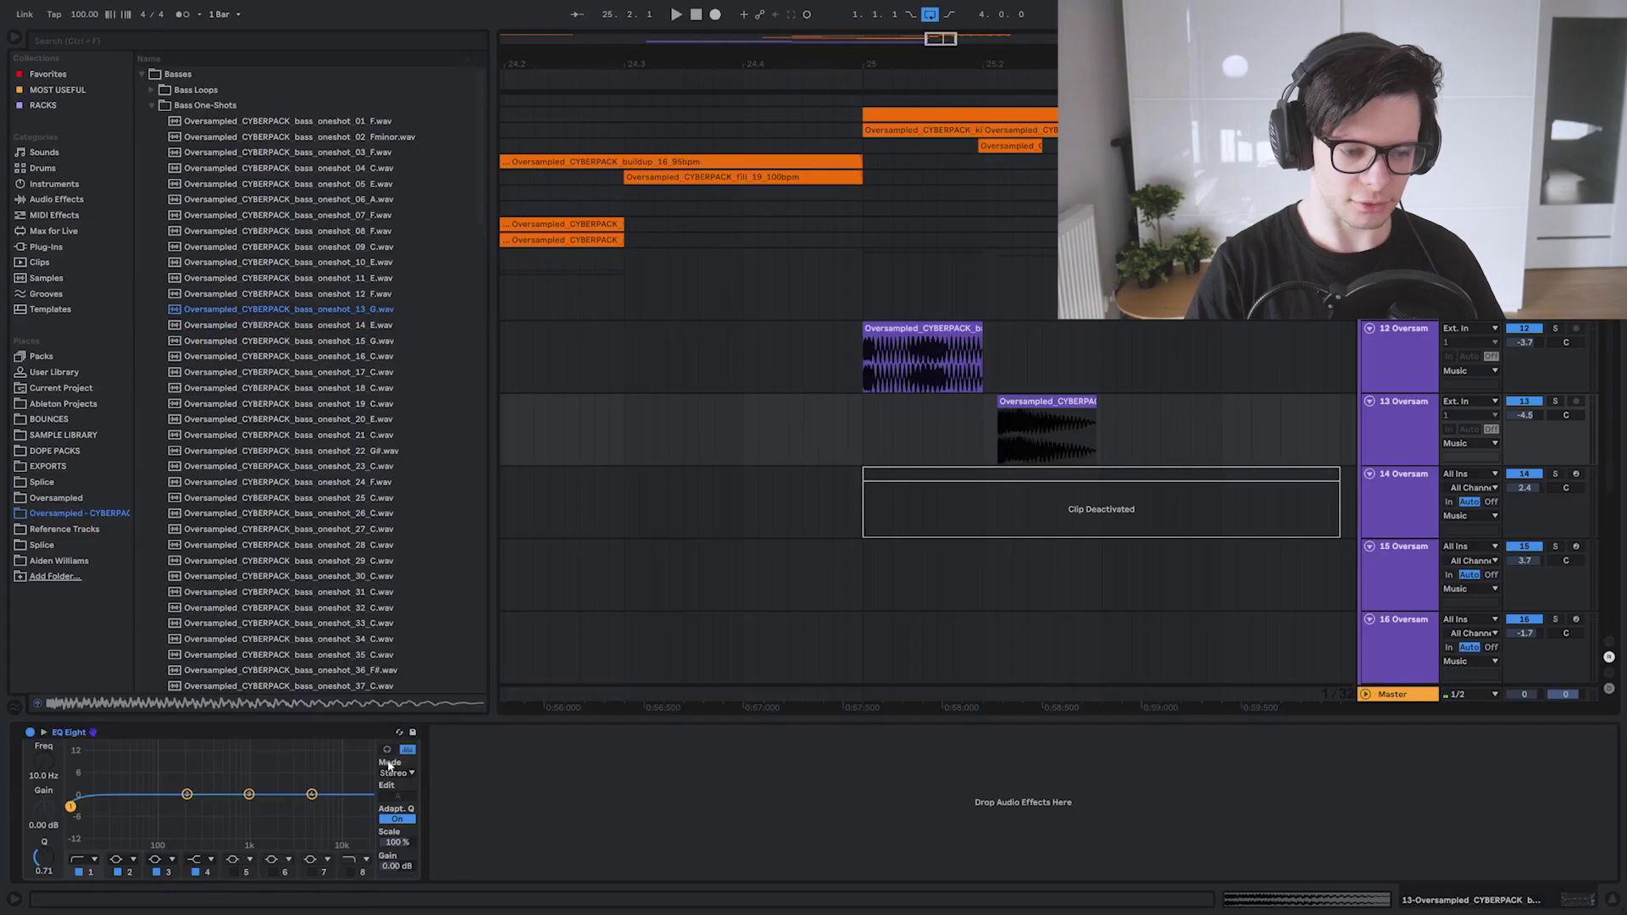
Chop the bass_oneshot_13_G clip on track 13 into four short repeats filling beat 25.2
key("shift+Tab")
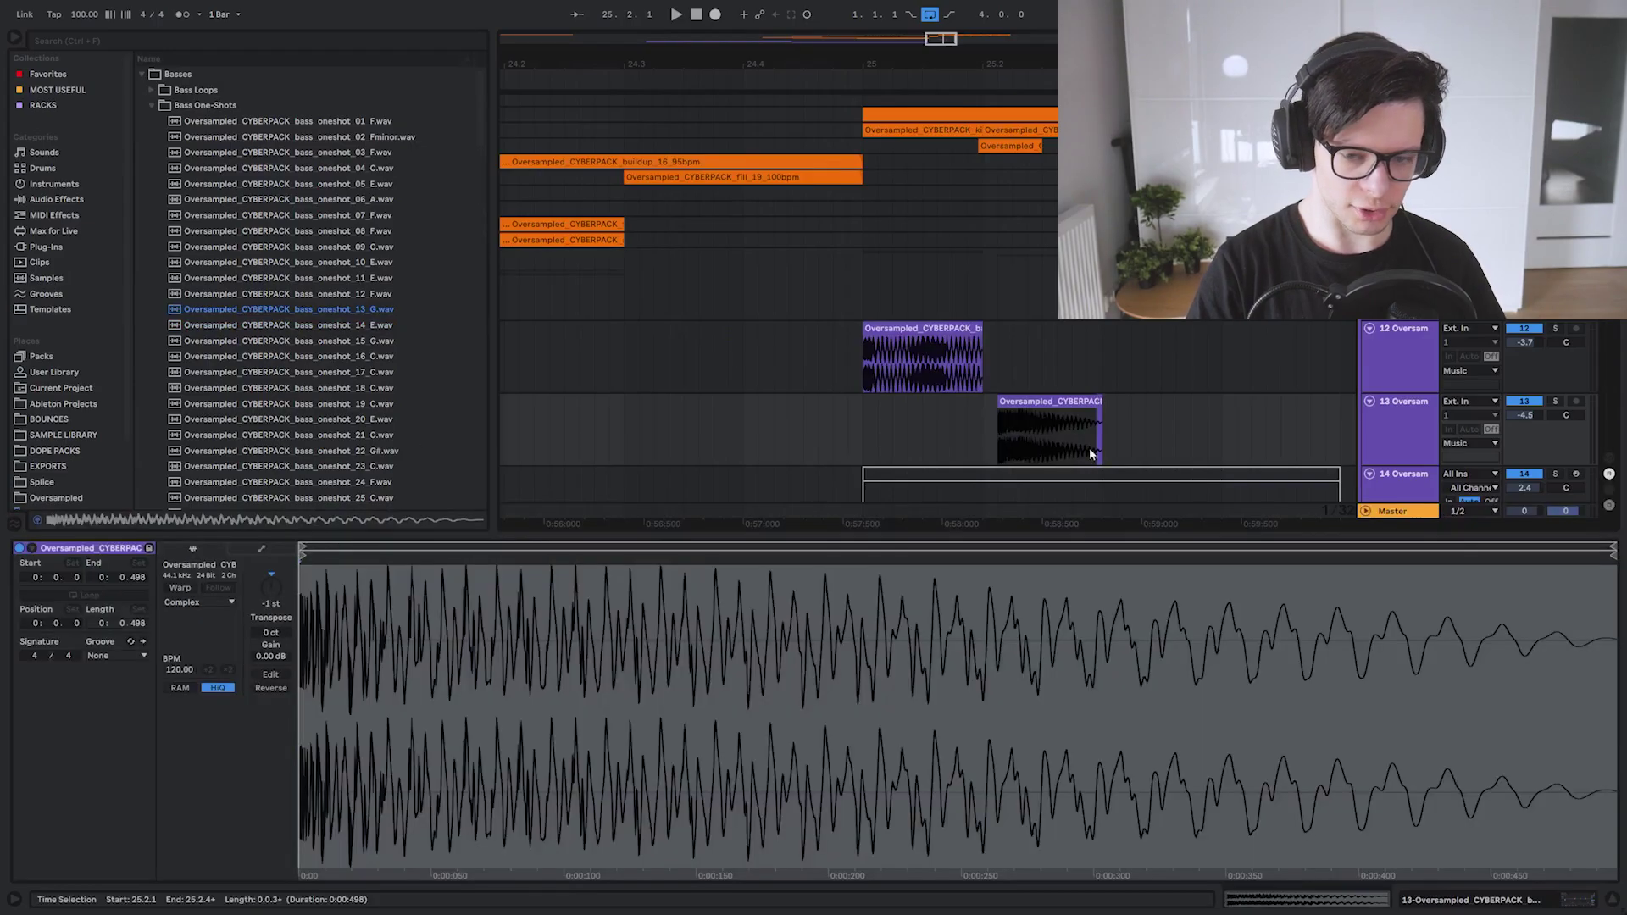
scroll(1008, 436, "up", 1)
left_click_drag(1008, 437, 970, 428)
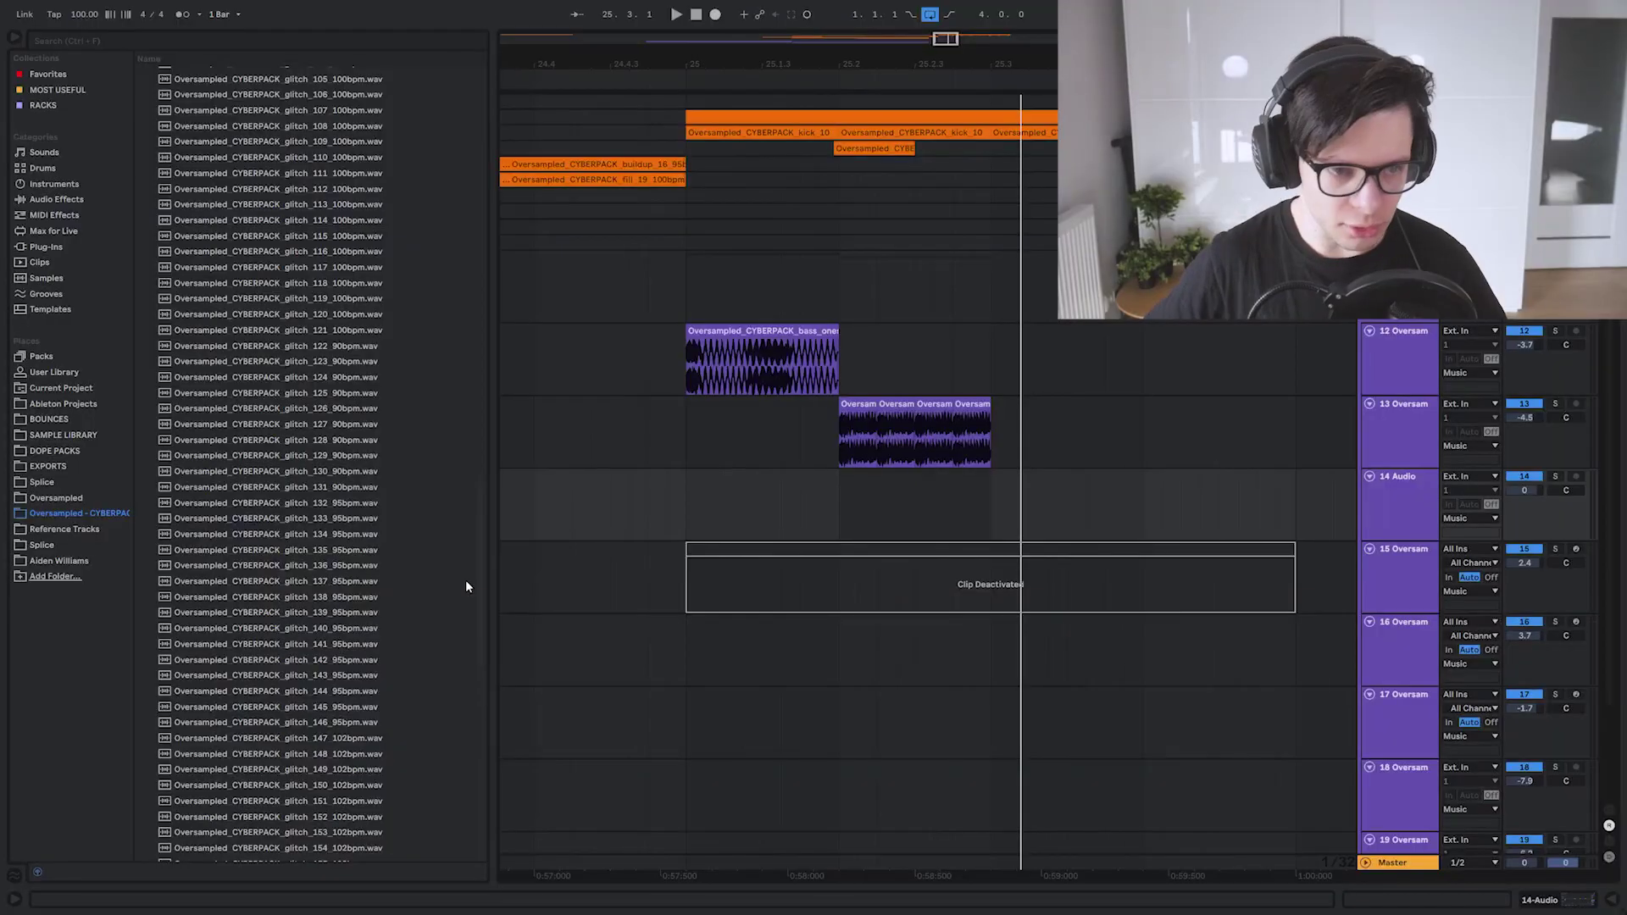
Place glitch_122_90bpm on the new audio track 14 at beat 25.2 and cut it into short pieces with gaps
left_click_drag(271, 363, 883, 501)
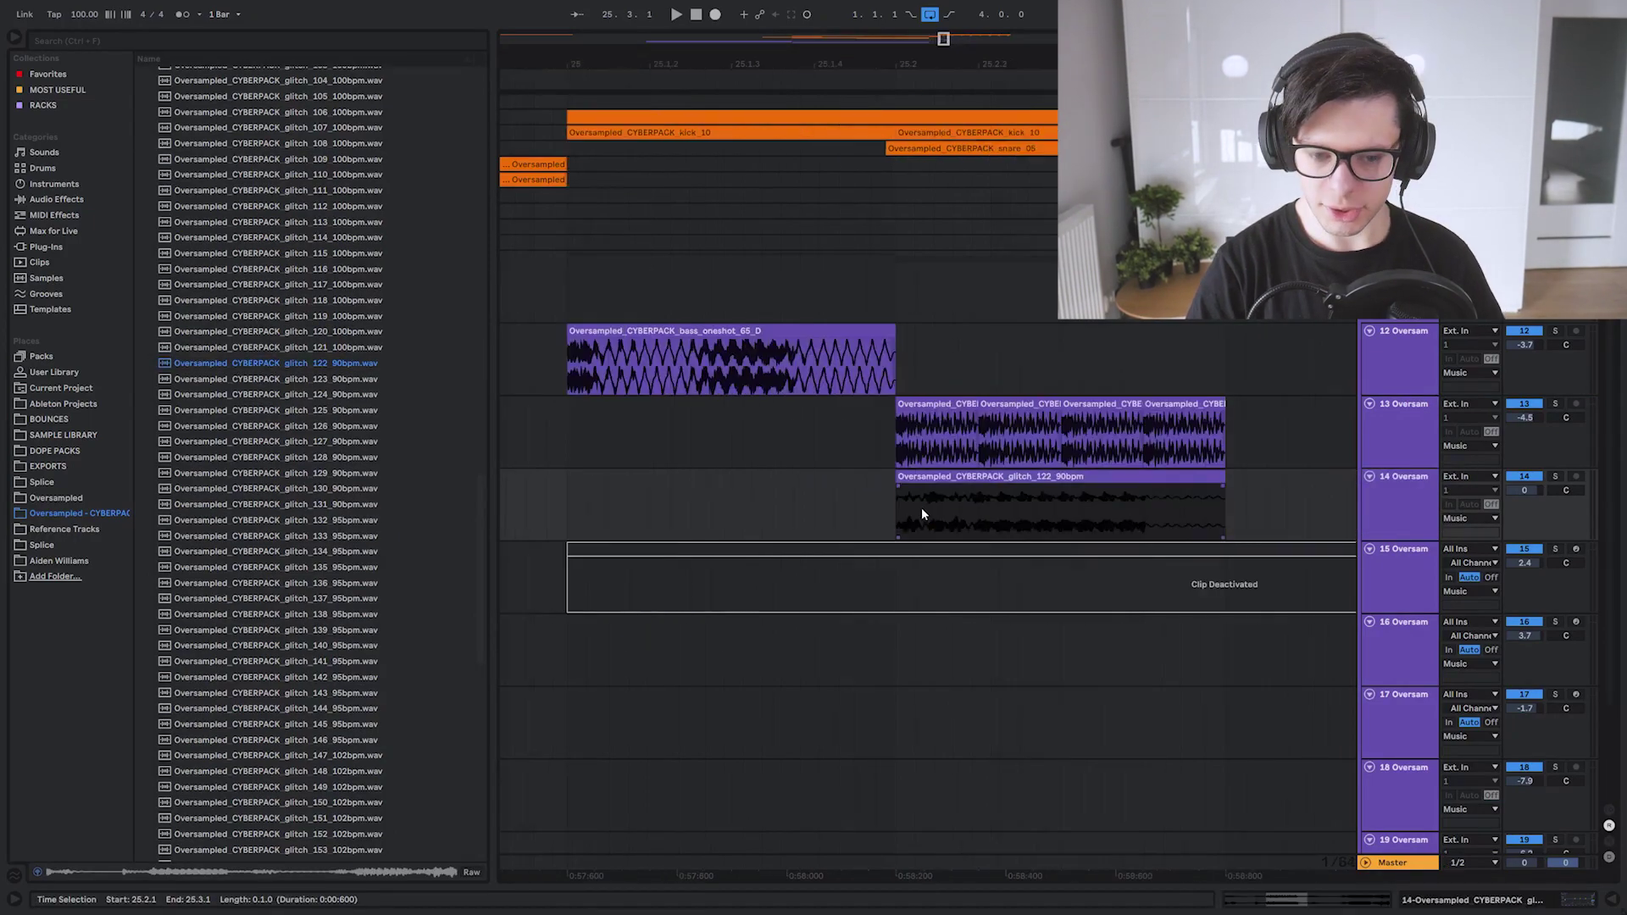
left_click(968, 506)
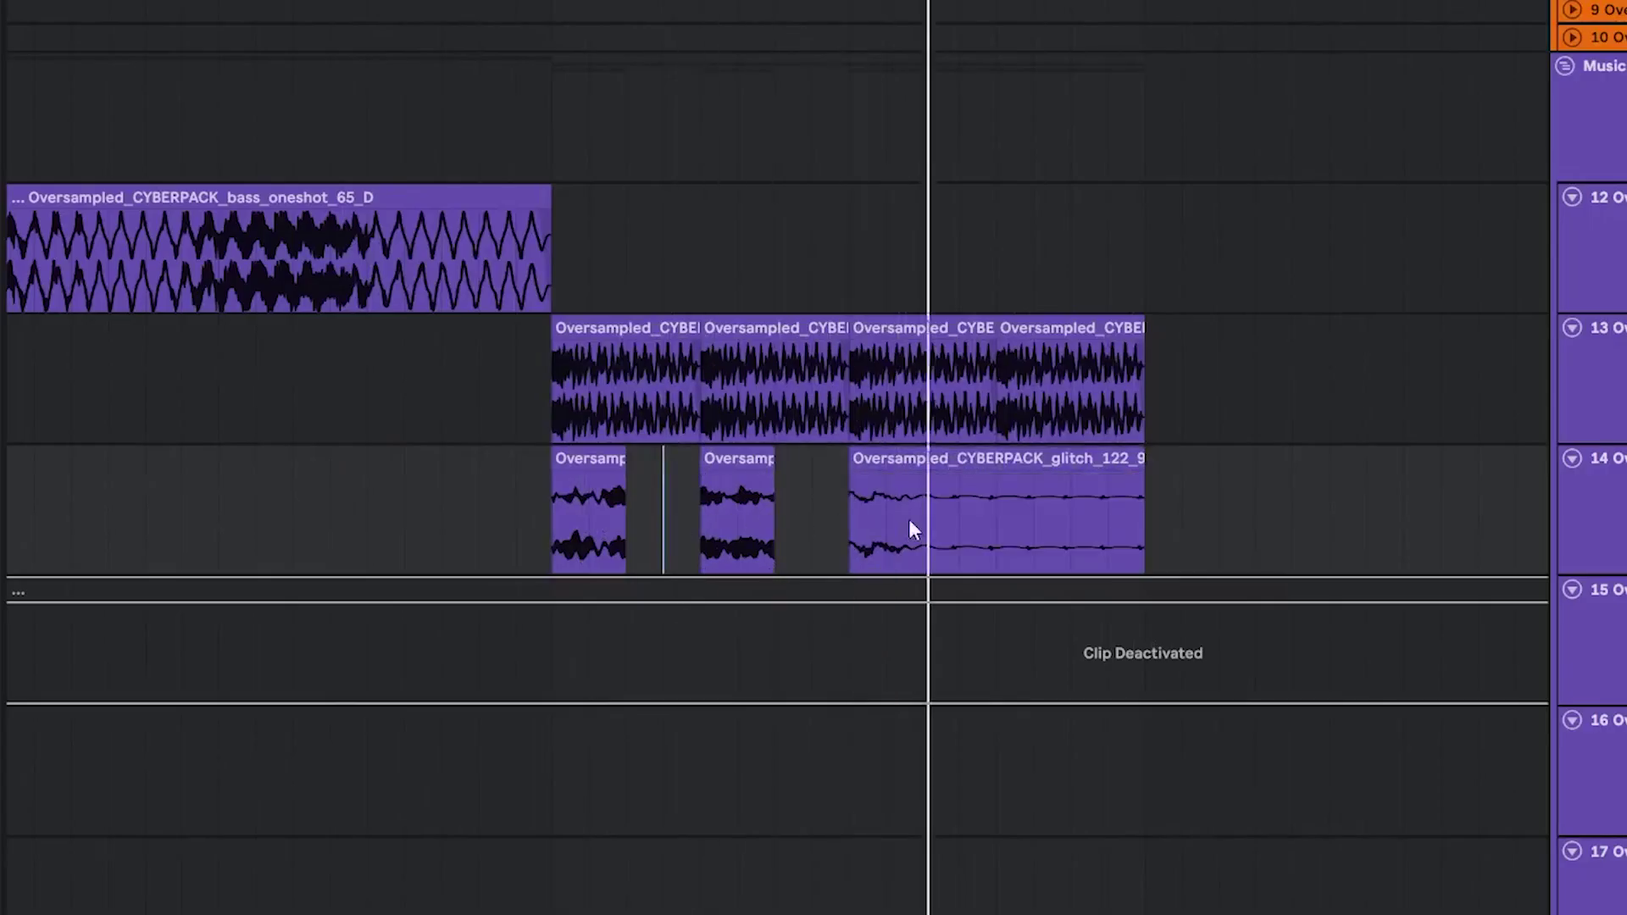
left_click(1093, 516)
left_click(591, 510)
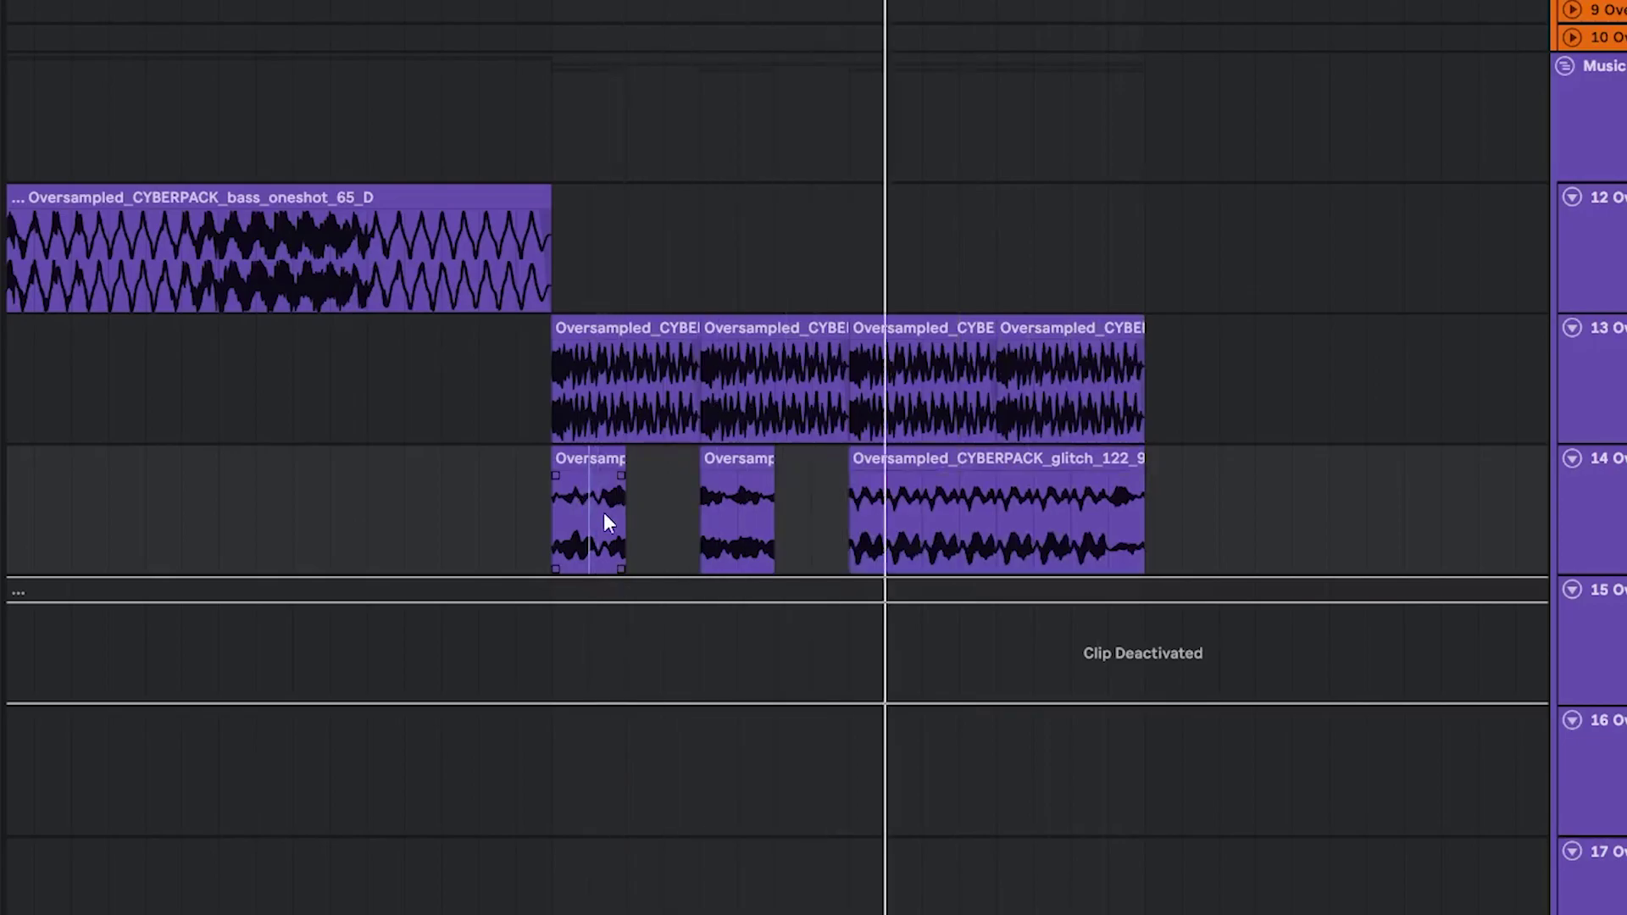
Fill beats 25.1 and 25.2 on track 14 with glitch_125_90bpm, deactivate the track 13 repeats, and reactivate the MIDI bass clip
left_click_drag(275, 410, 1284, 447)
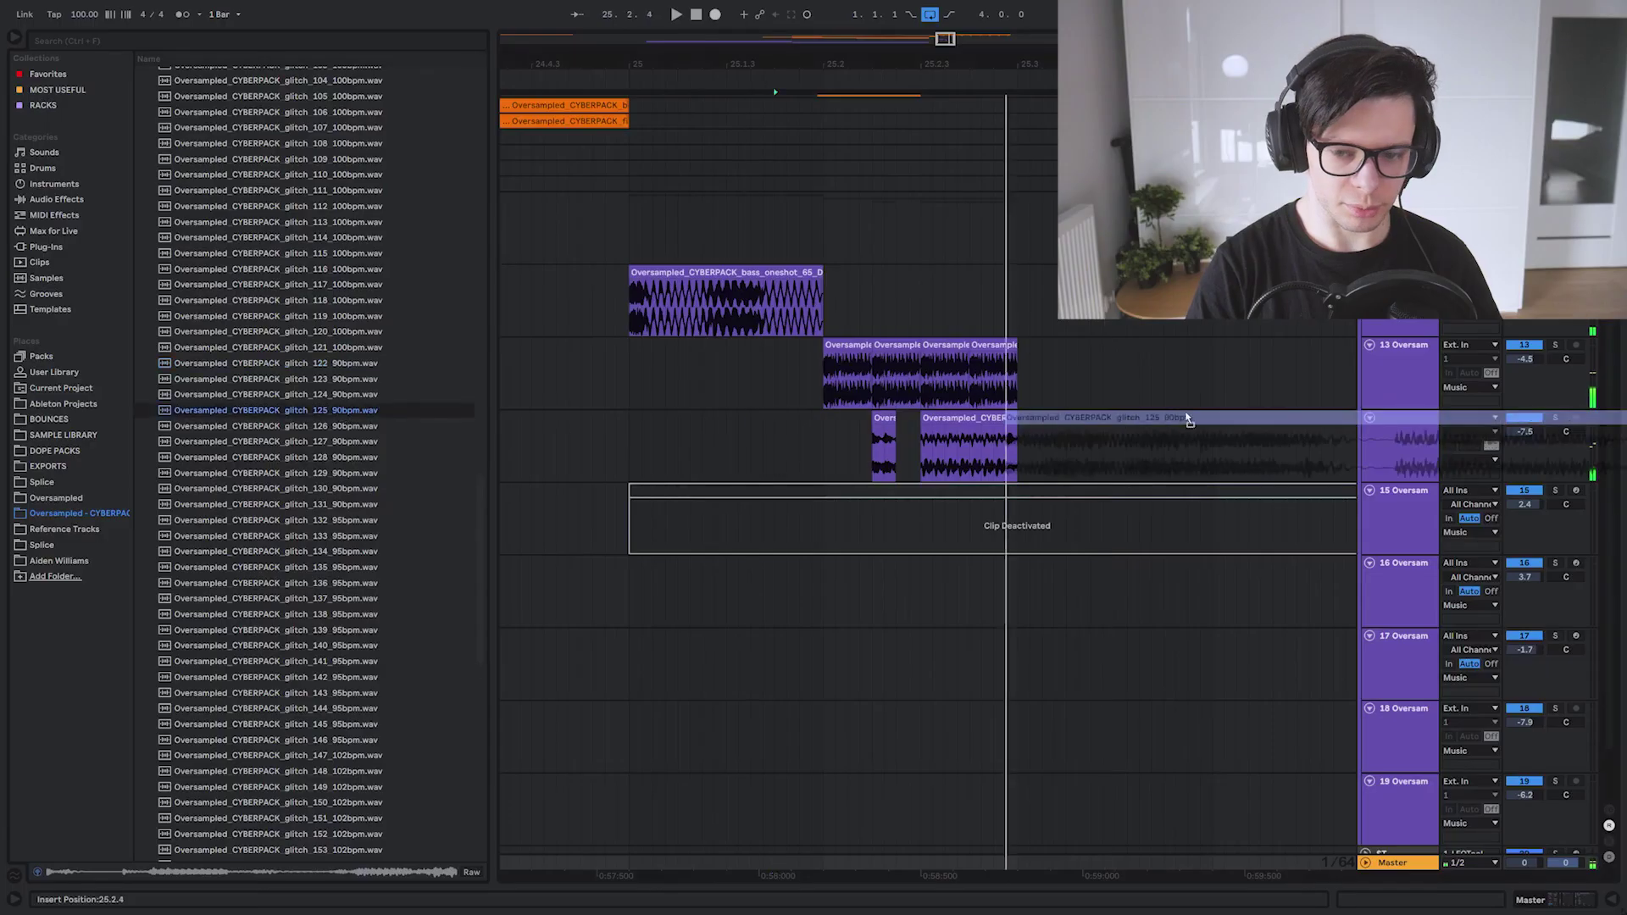
key("space")
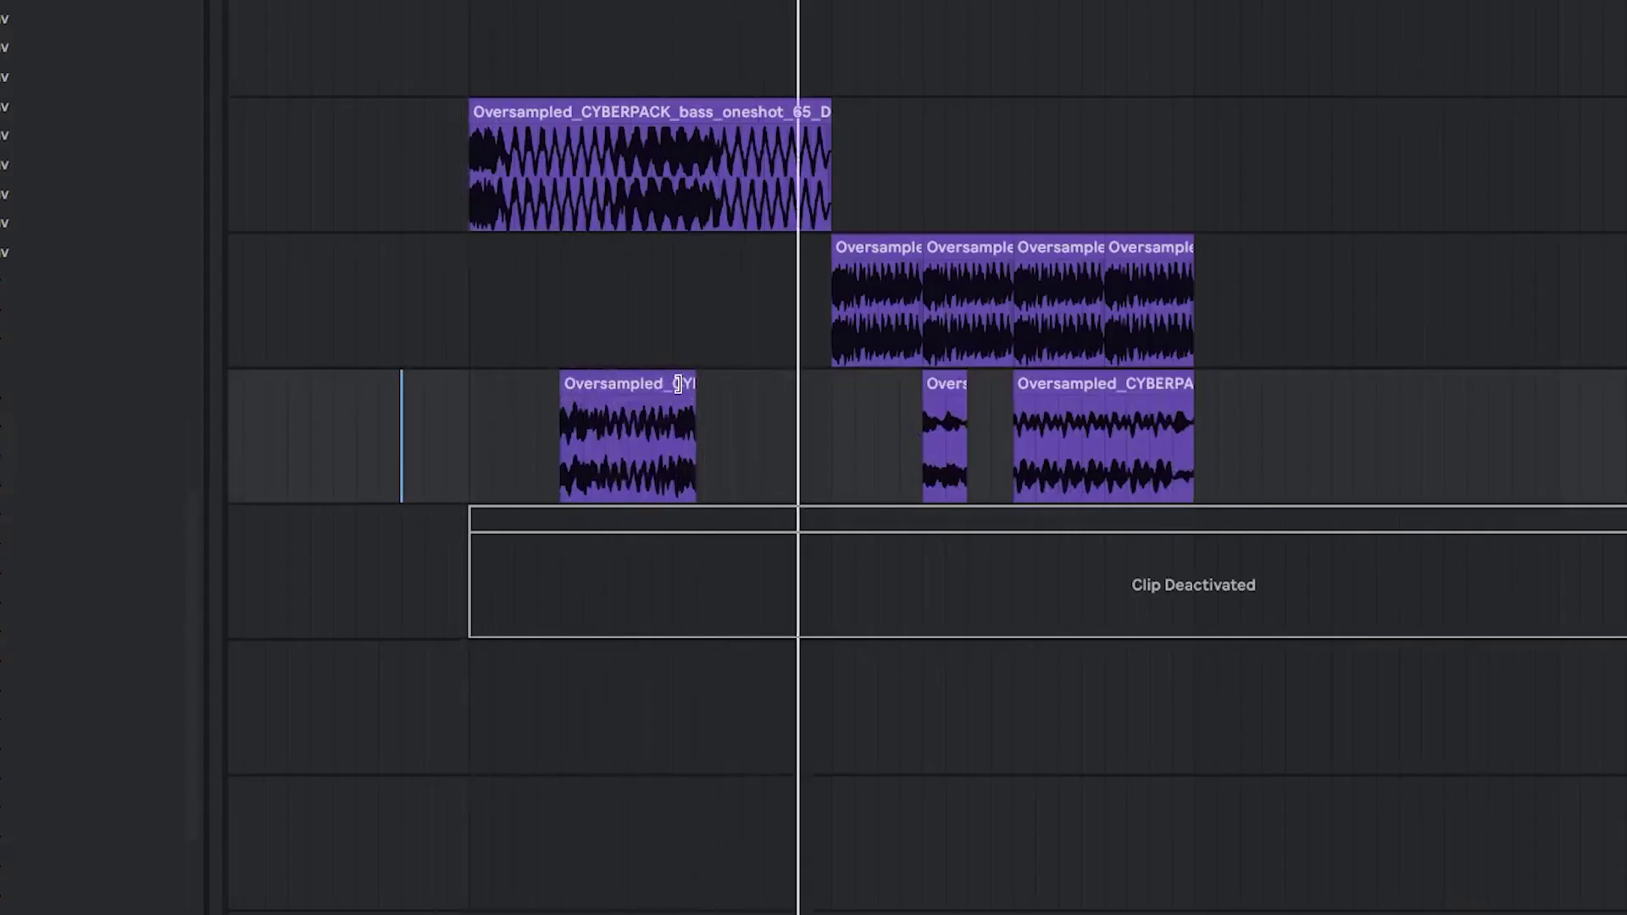
left_click_drag(678, 384, 831, 388)
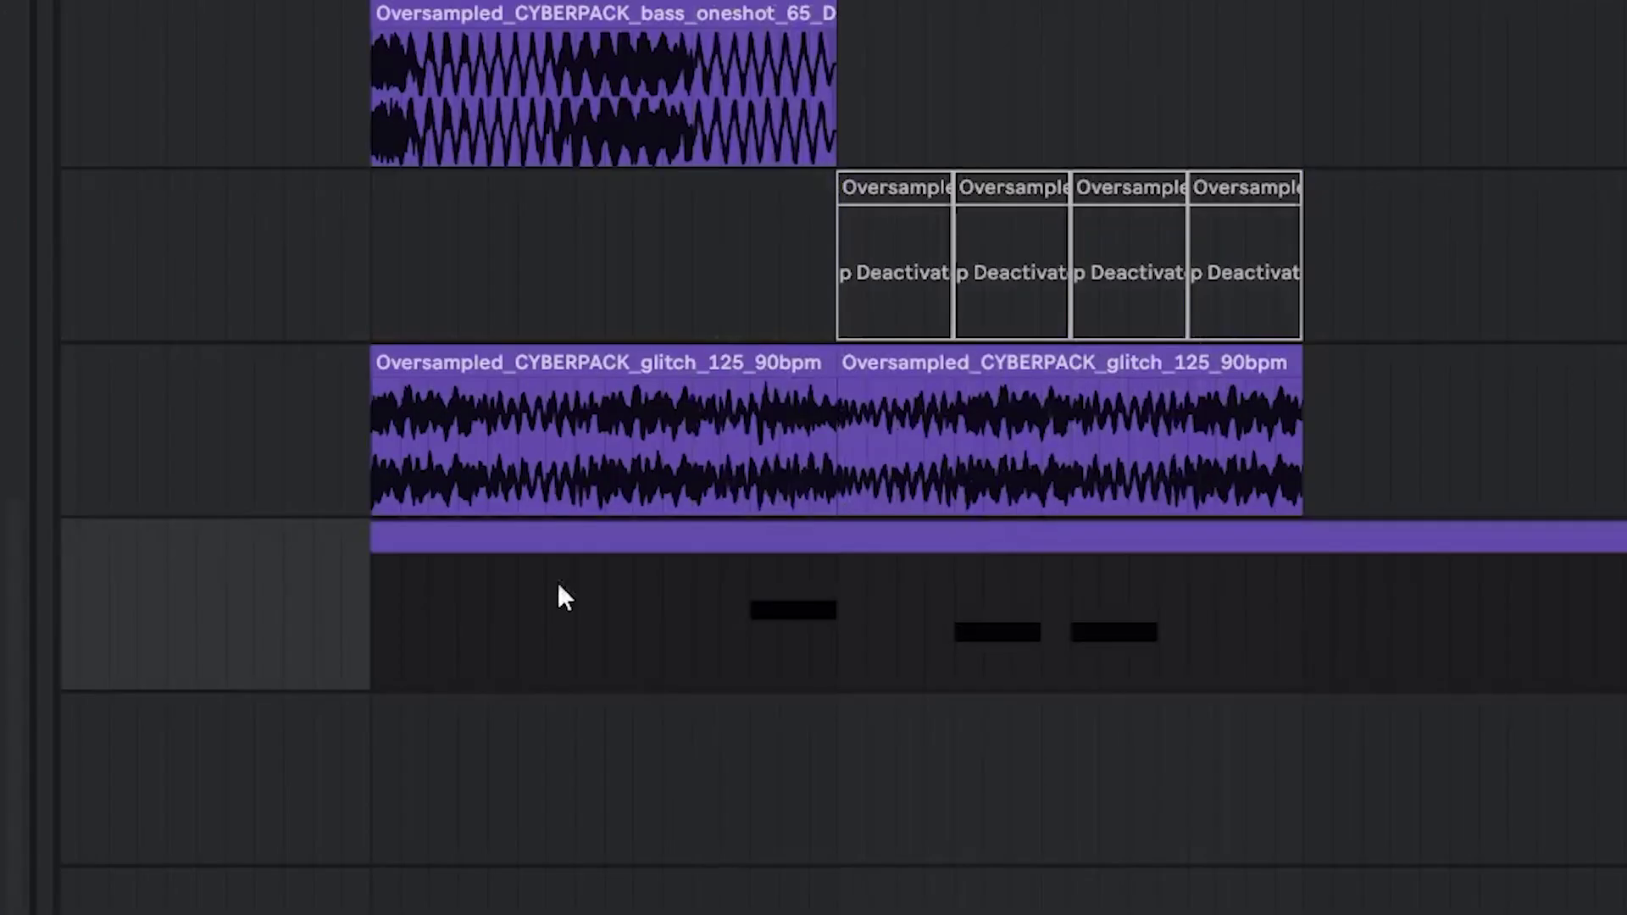
left_click(646, 610)
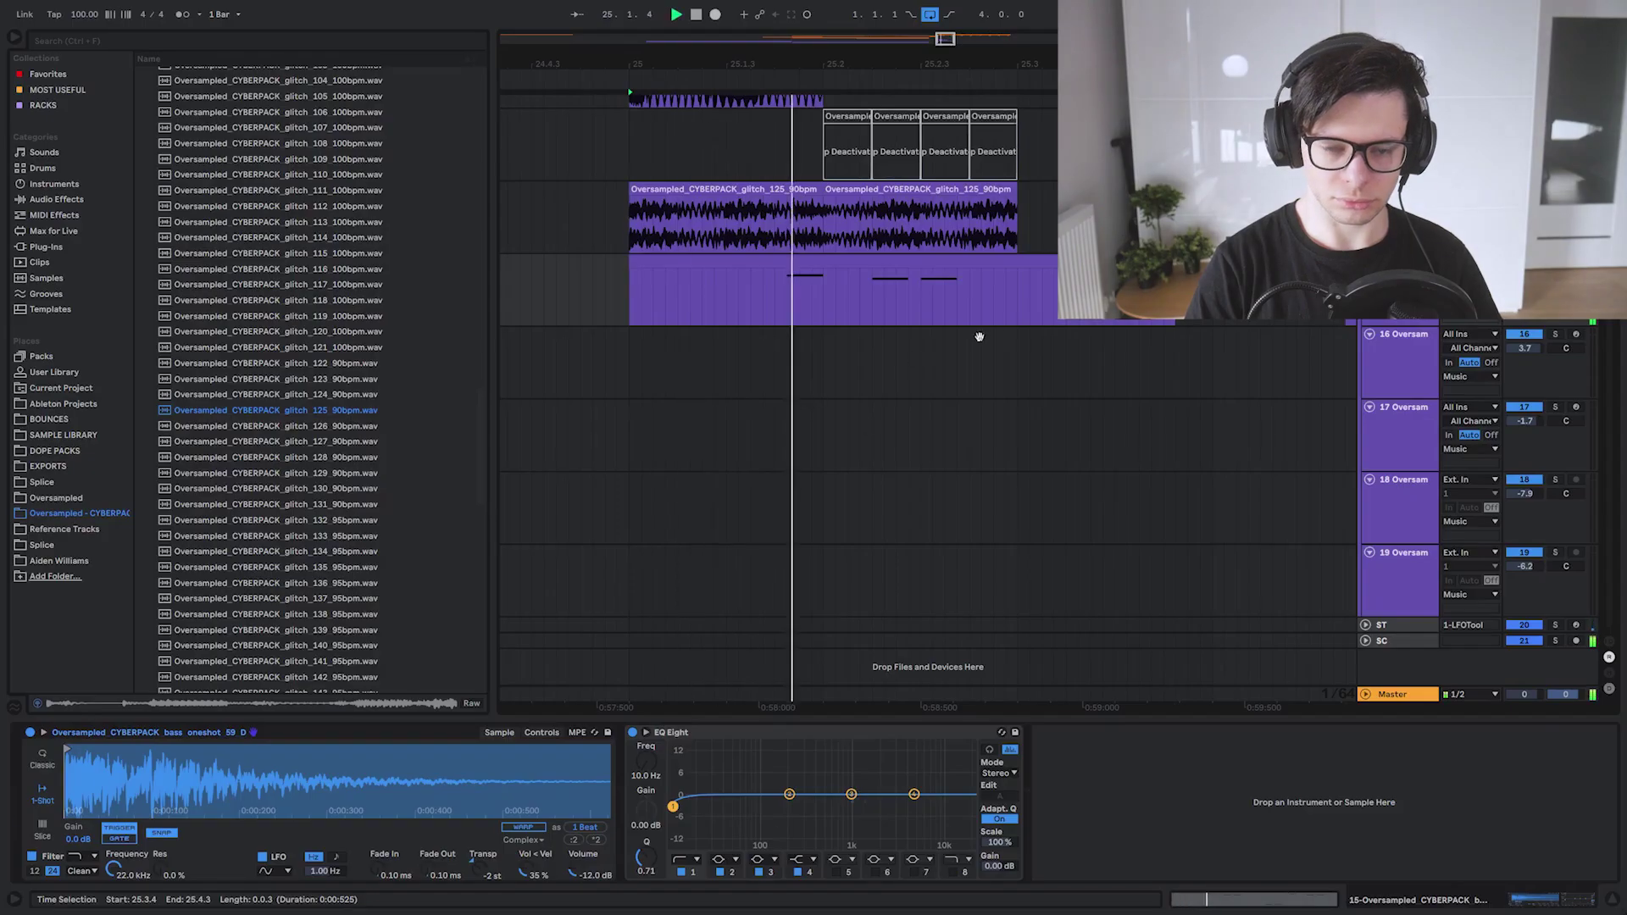
Keep only the last bass_oneshot_13_G repeat at 25.2.4 and split the second glitch_125_90bpm clip into four quarter-beat pieces with fades
left_click_drag(979, 337, 958, 356)
scroll(963, 378, "down", 3)
left_click_drag(1061, 374, 999, 417)
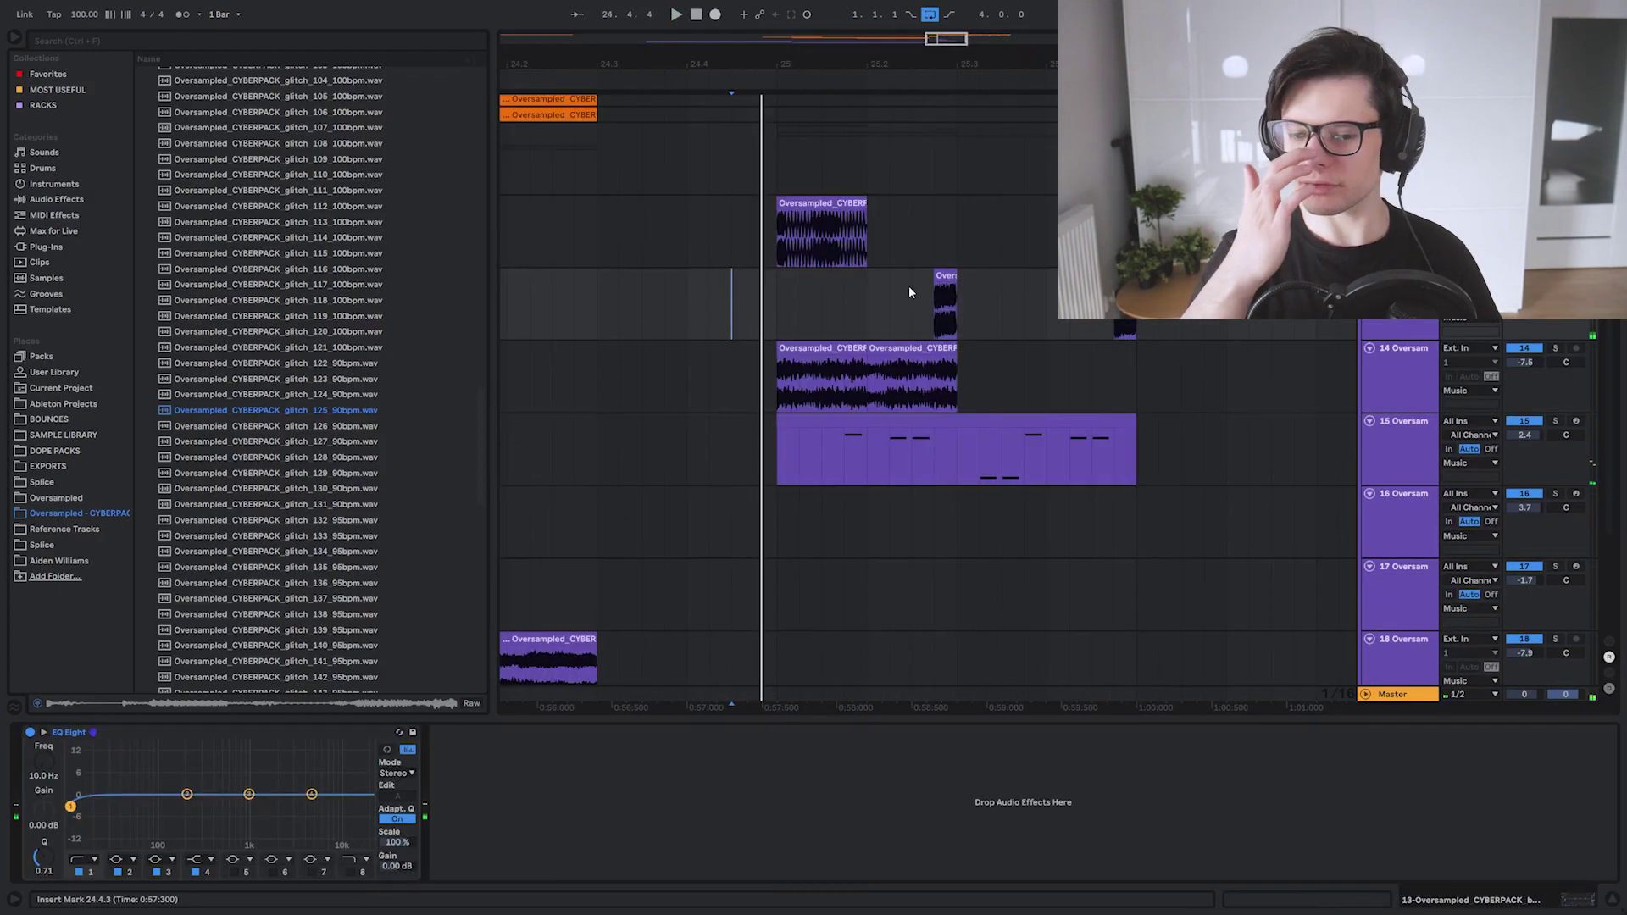
left_click_drag(908, 293, 893, 322)
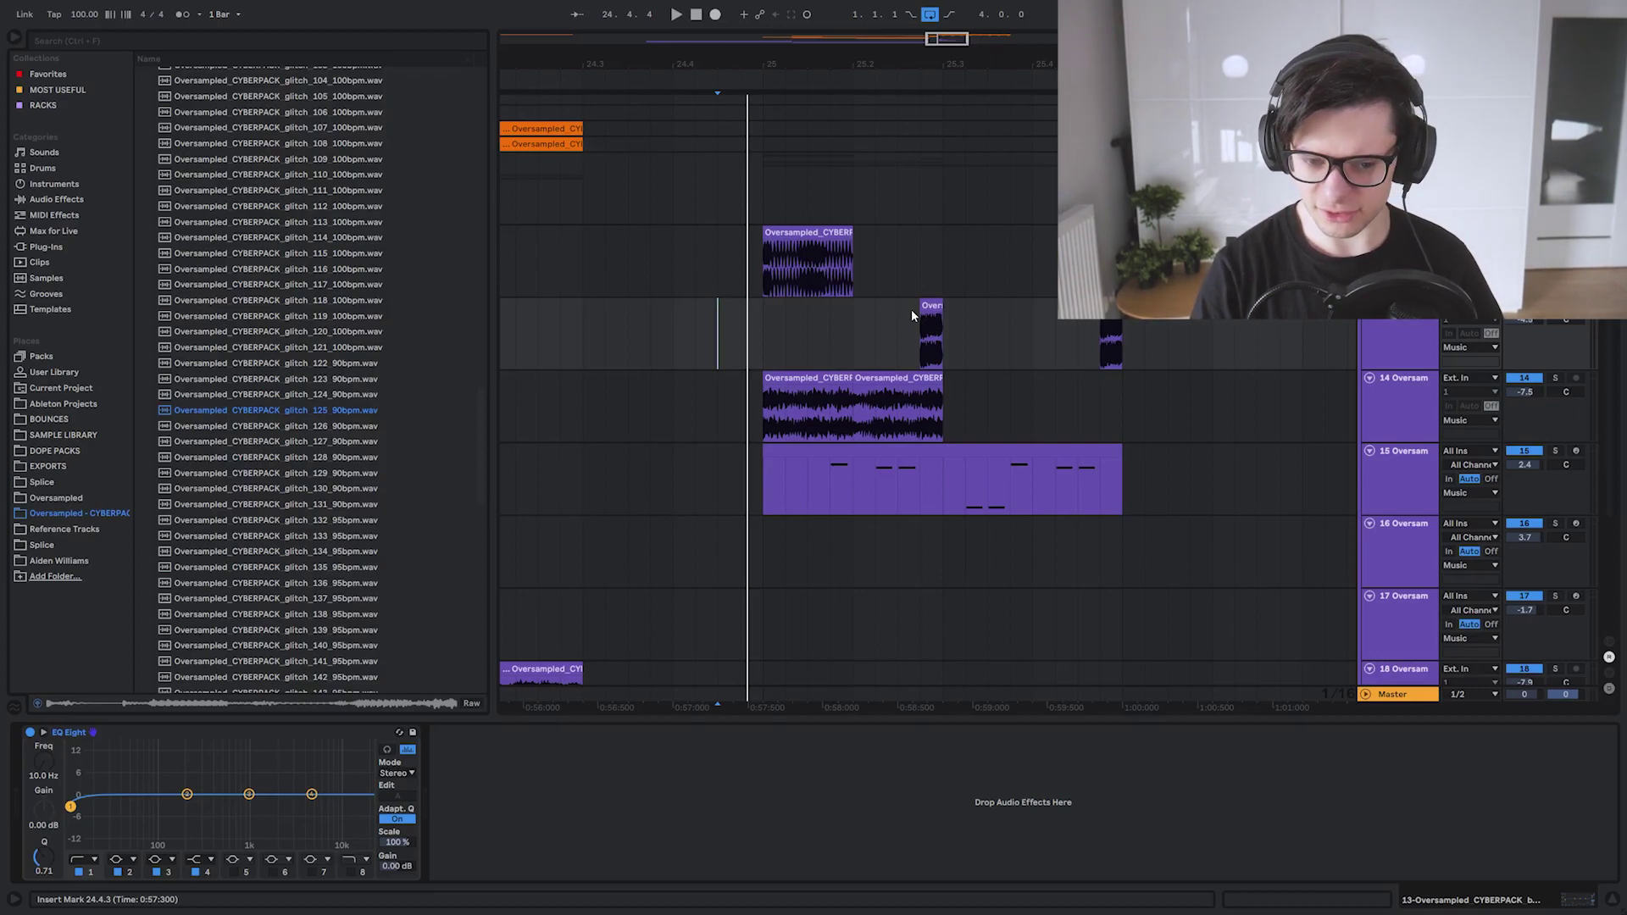
scroll(912, 308, "up", 2)
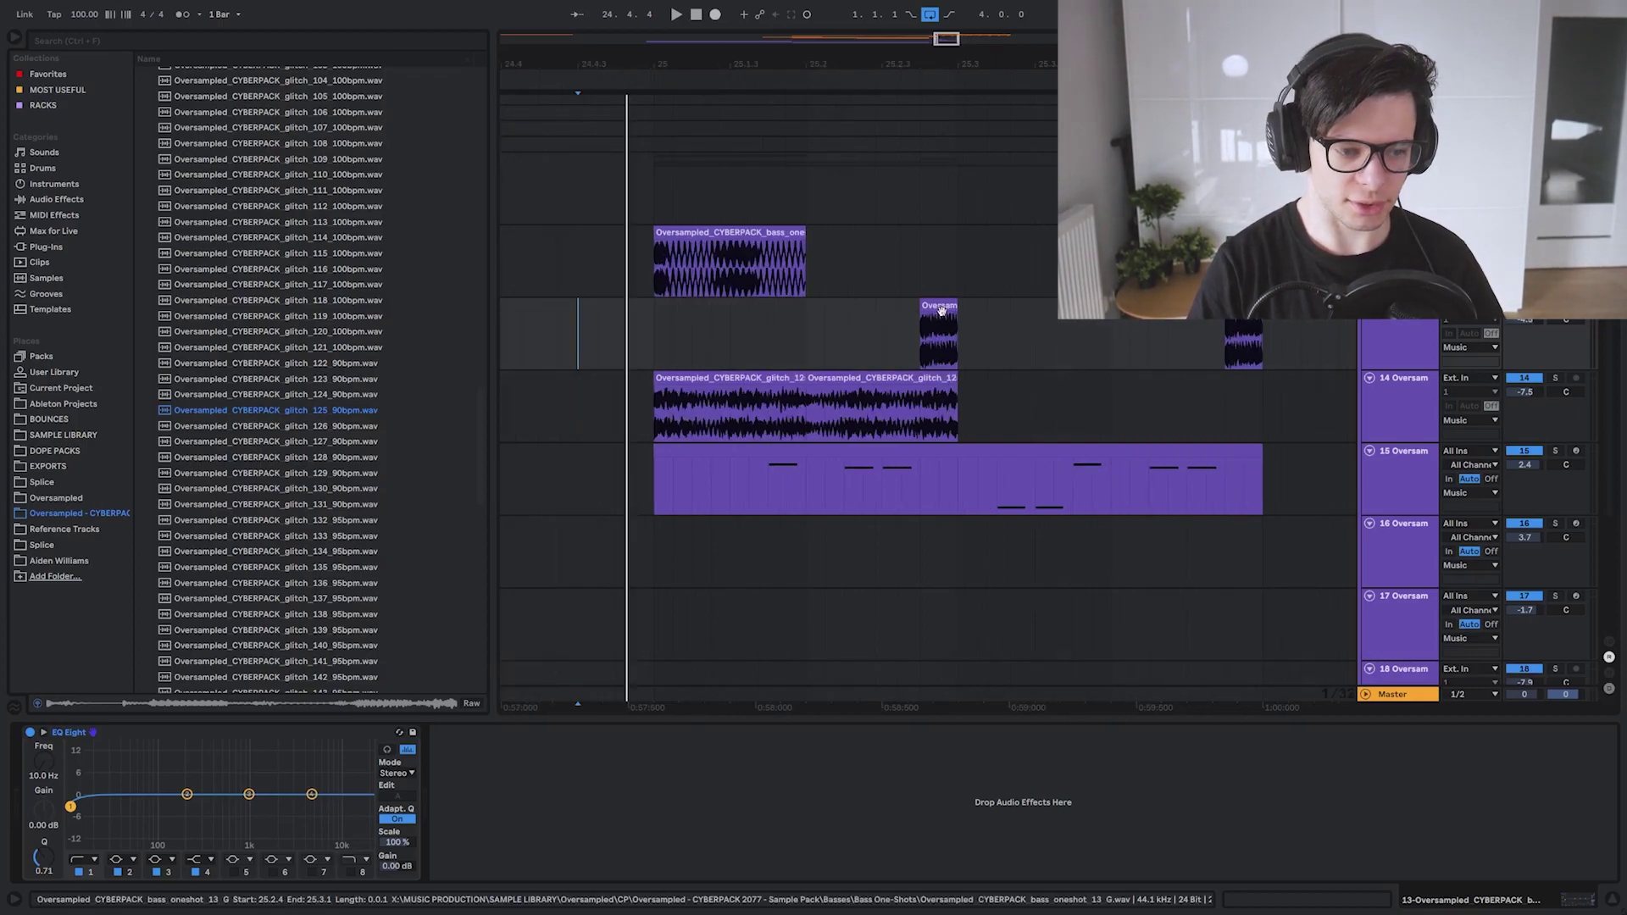
scroll(857, 421, "down", 1)
left_click(857, 421)
scroll(865, 411, "up", 4)
key("ctrl+d")
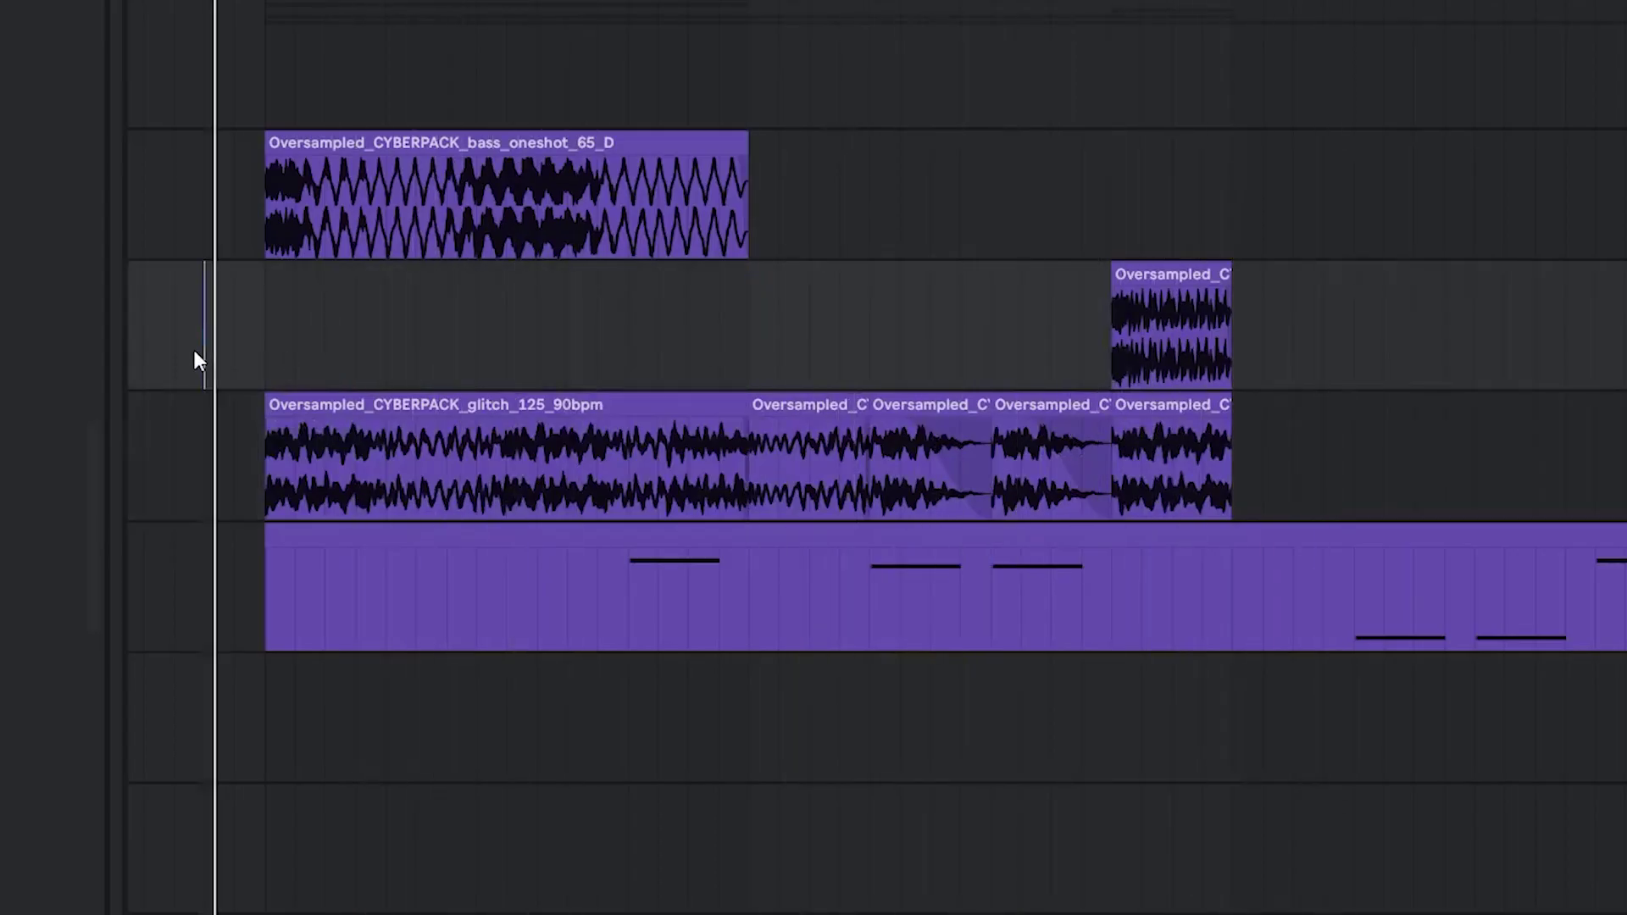
Repeat the pair of bass one-shots from 26.1.2 at 26.2.2 on track 16
scroll(519, 377, "down", 2)
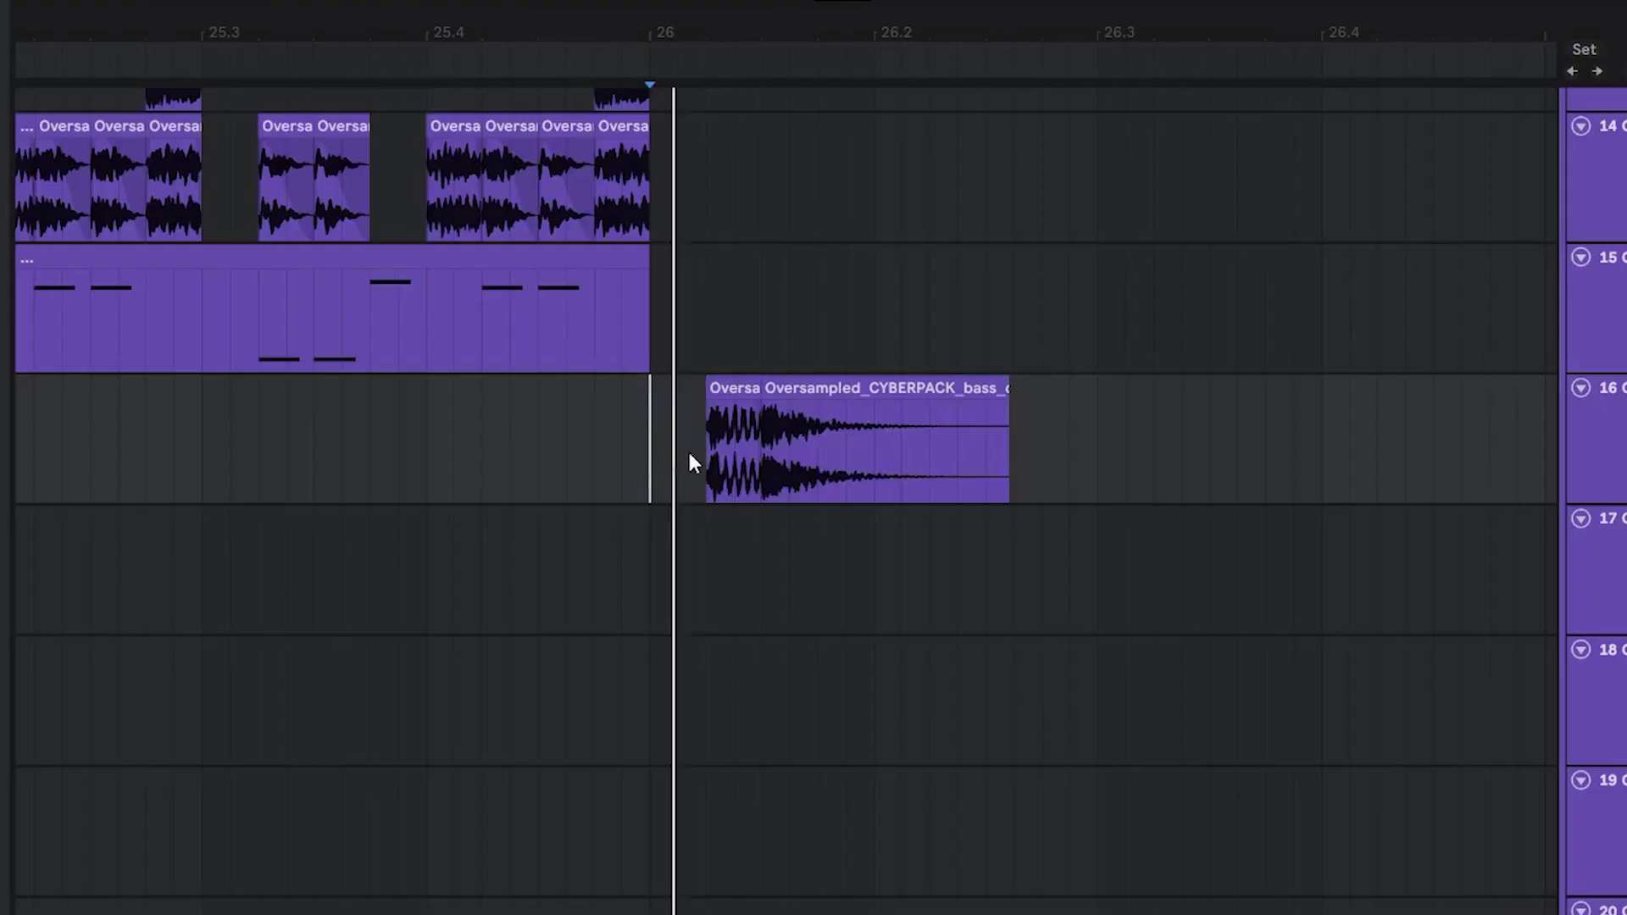
scroll(650, 531, "up", 2)
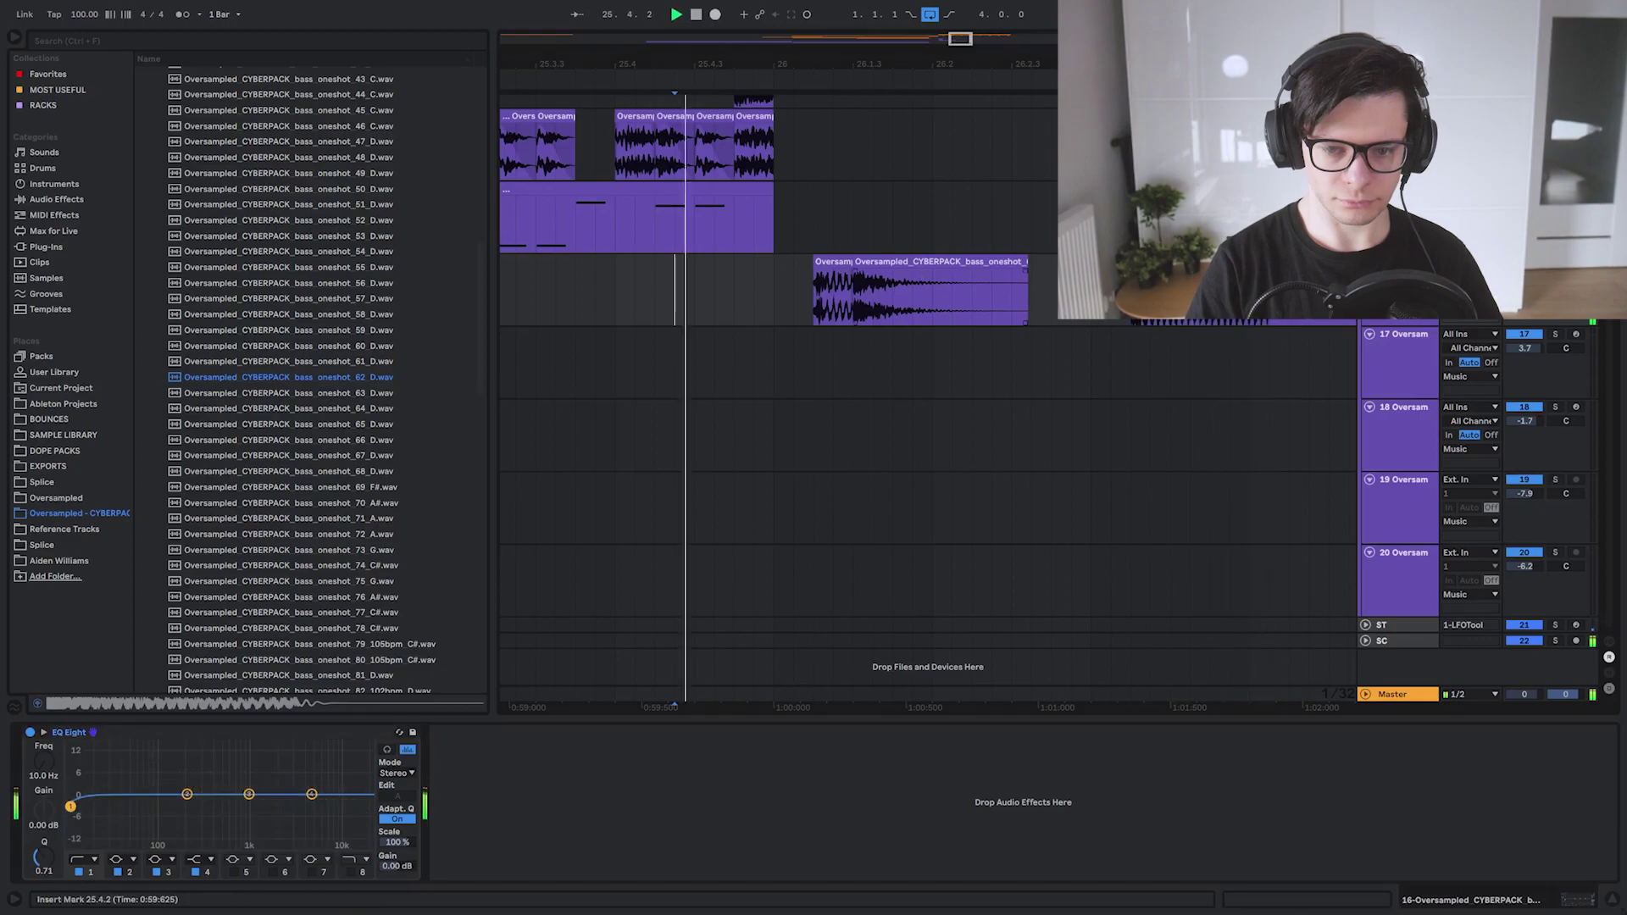
left_click_drag(1169, 297, 1126, 327)
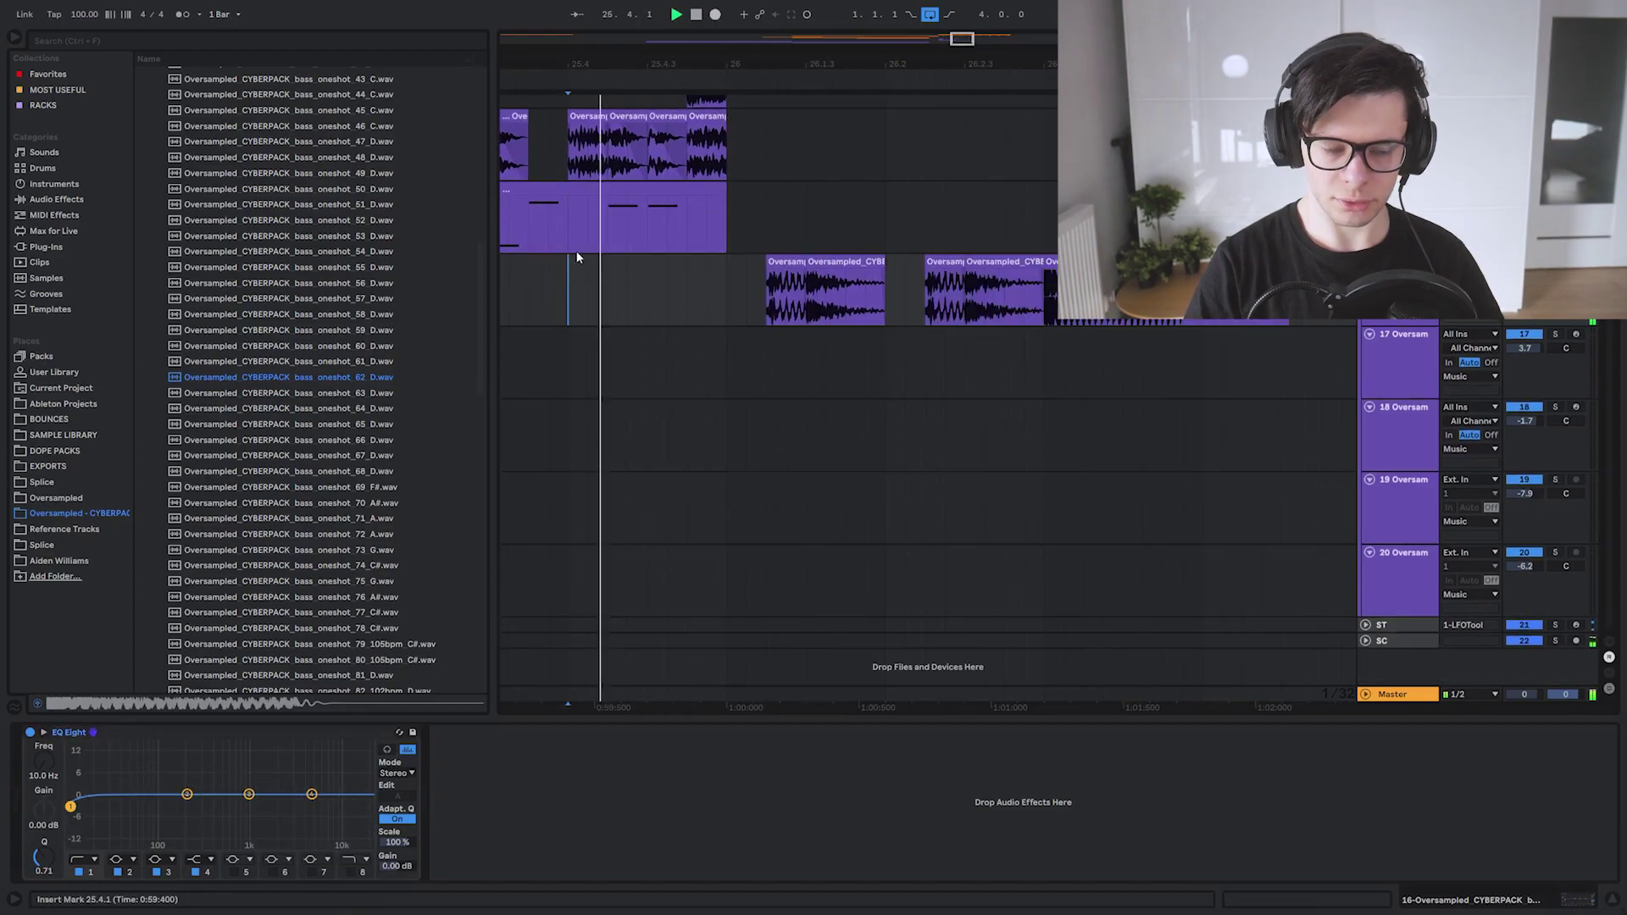
Add another bass one-shot on track 17, move it to beat 26.3, and play the drop from before bar 25
left_click_drag(574, 254, 671, 344)
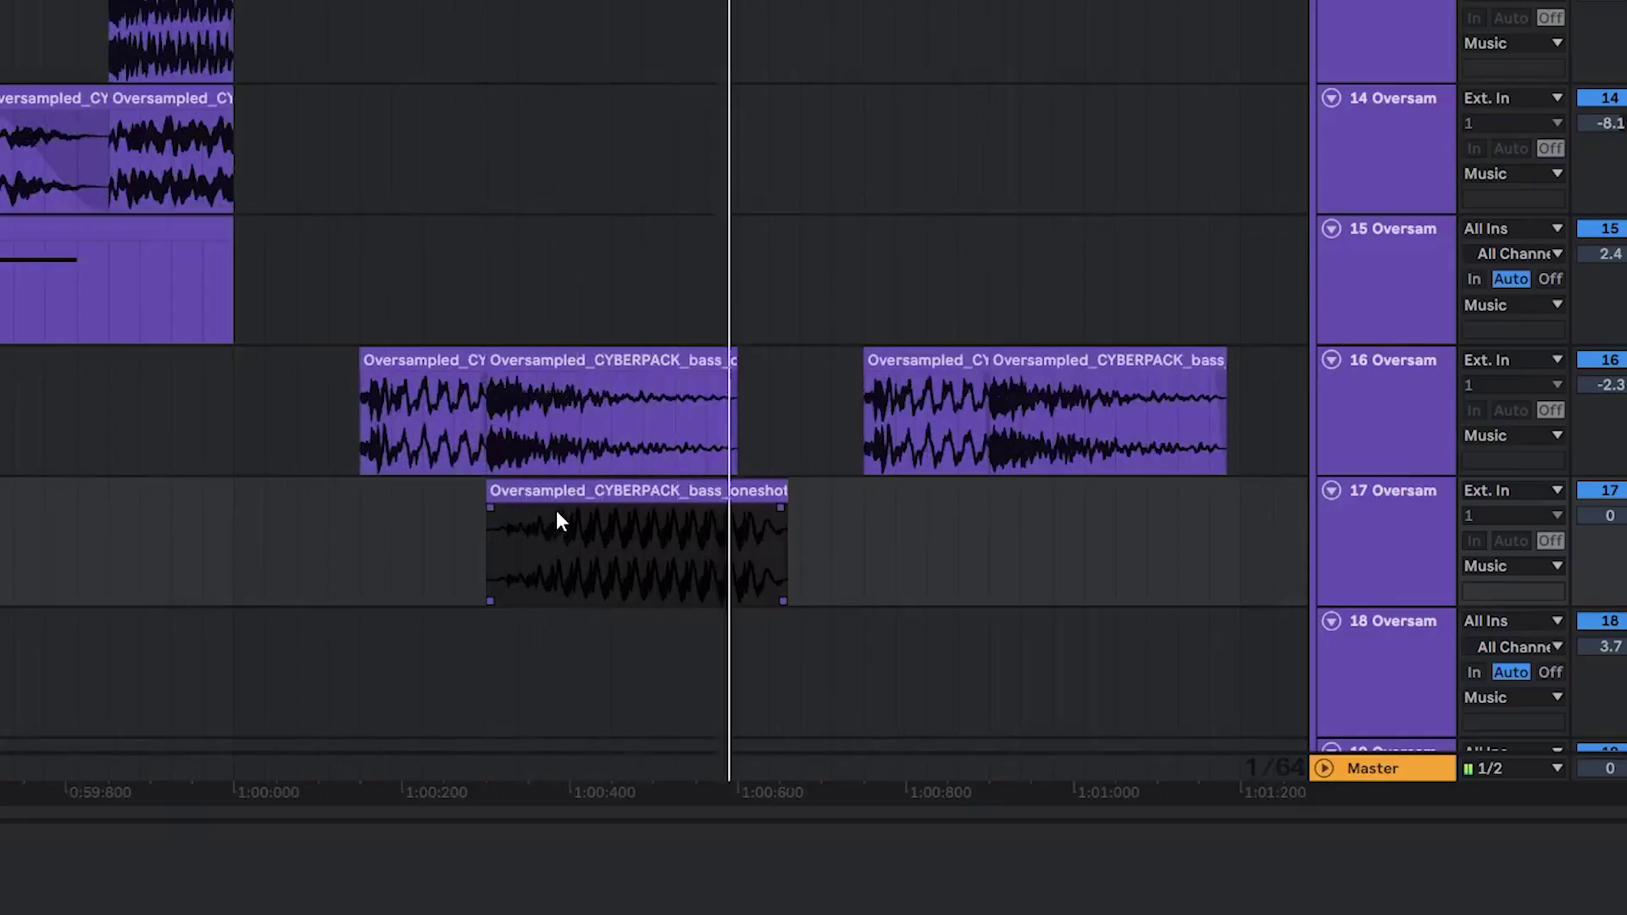
mouse_move(555, 517)
left_mouse_down()
mouse_move(805, 508)
mouse_move(774, 530)
mouse_move(527, 494)
mouse_move(264, 494)
mouse_move(827, 469)
left_mouse_up()
left_click(39, 534)
key("space")
key("space")
left_click(555, 501)
scroll(831, 507, "down", 2)
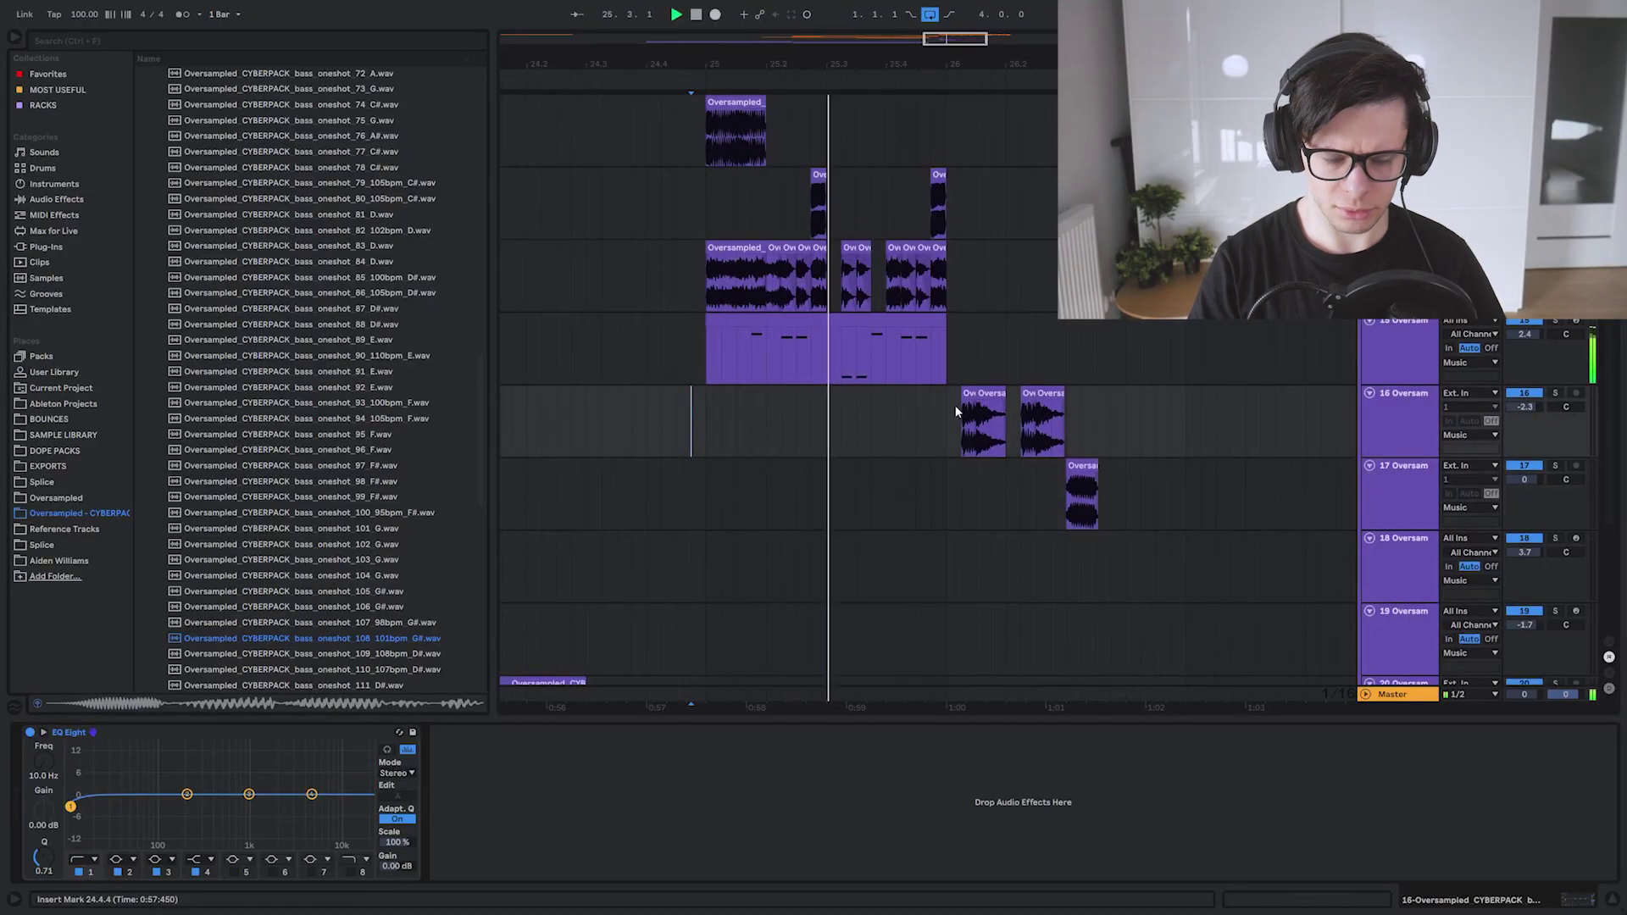
scroll(945, 415, "up", 2)
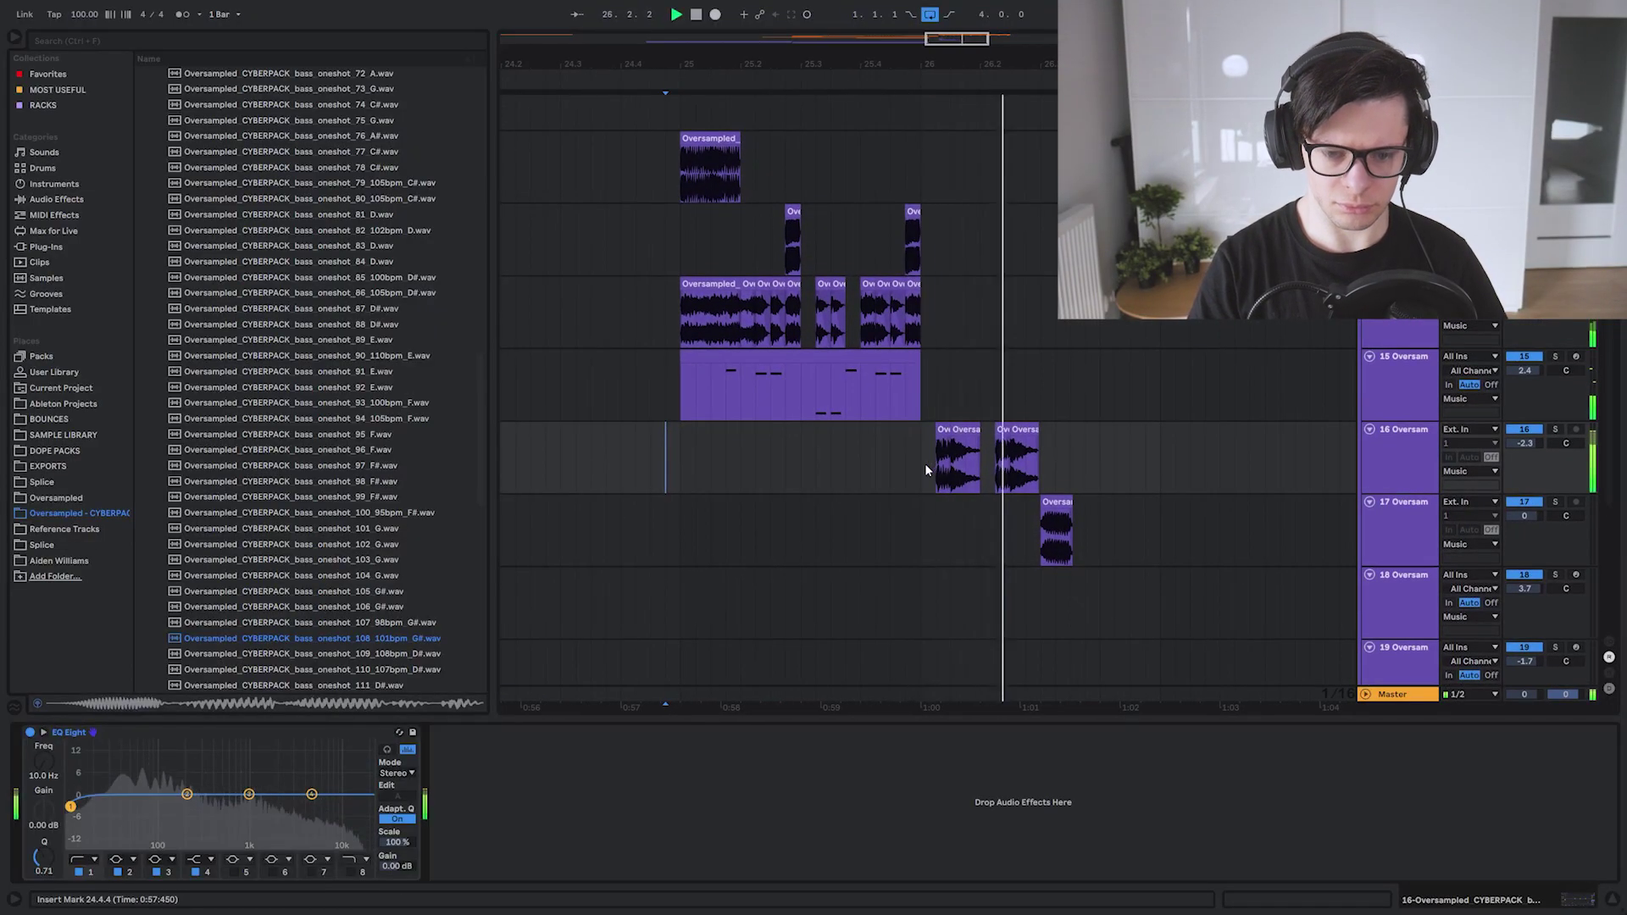
Duplicate the short bass one-shot at beat 26.3 twice for three back-to-back repeats
left_click(641, 468)
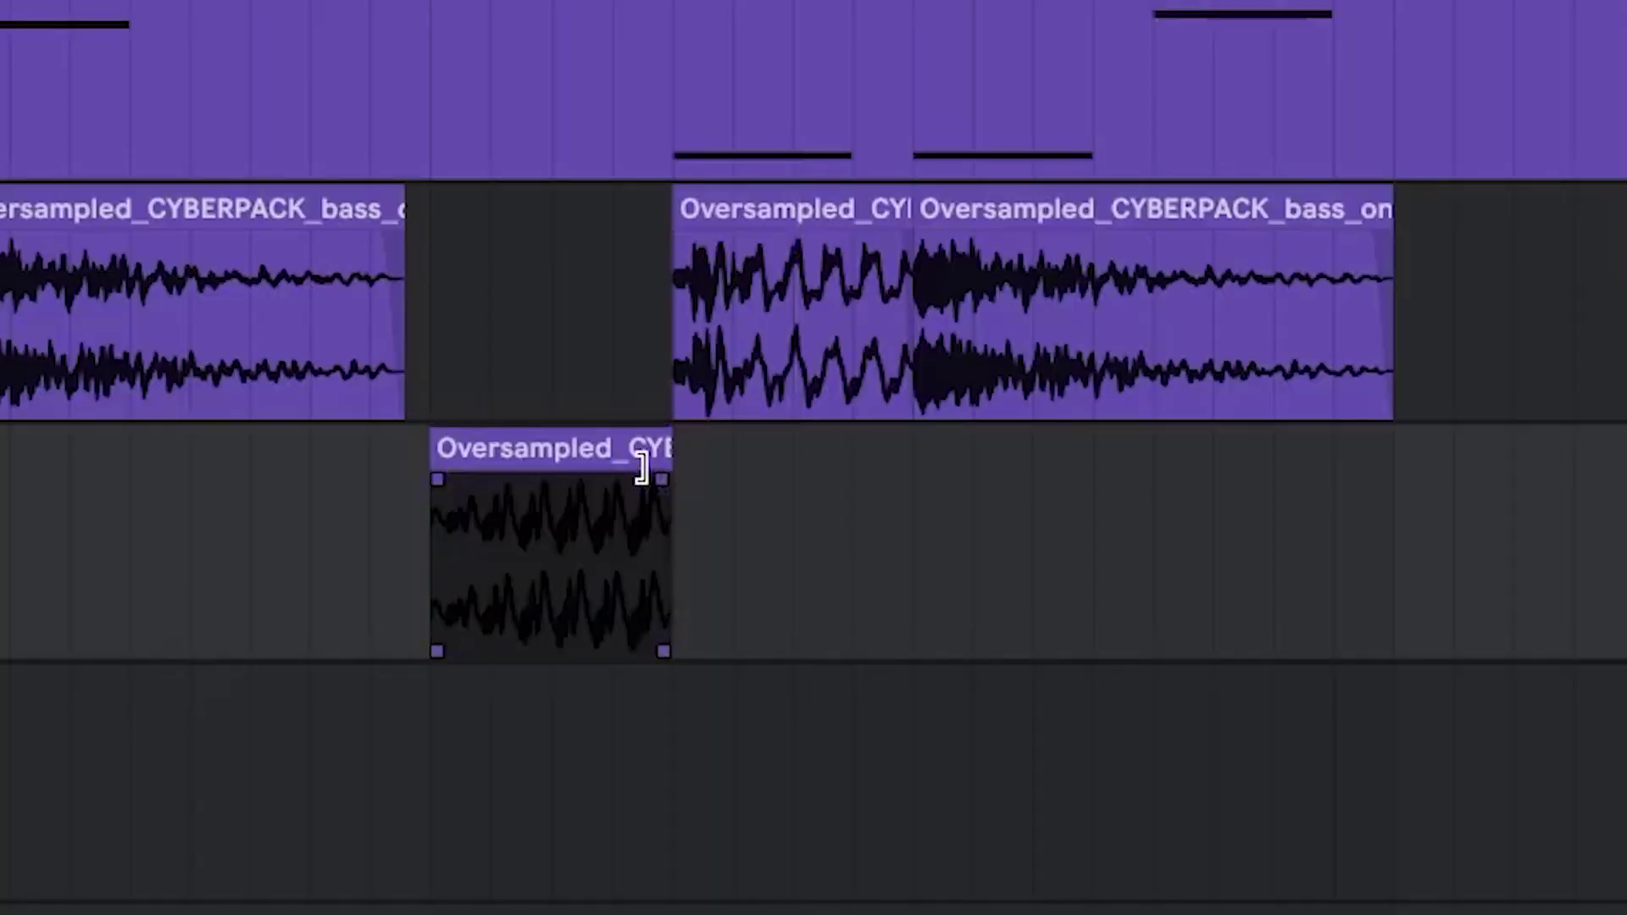
key("ctrl+d")
key("ctrl+d")
Play the bar 26 bass pattern repeatedly from different start points to check the new repeats
left_click(232, 500)
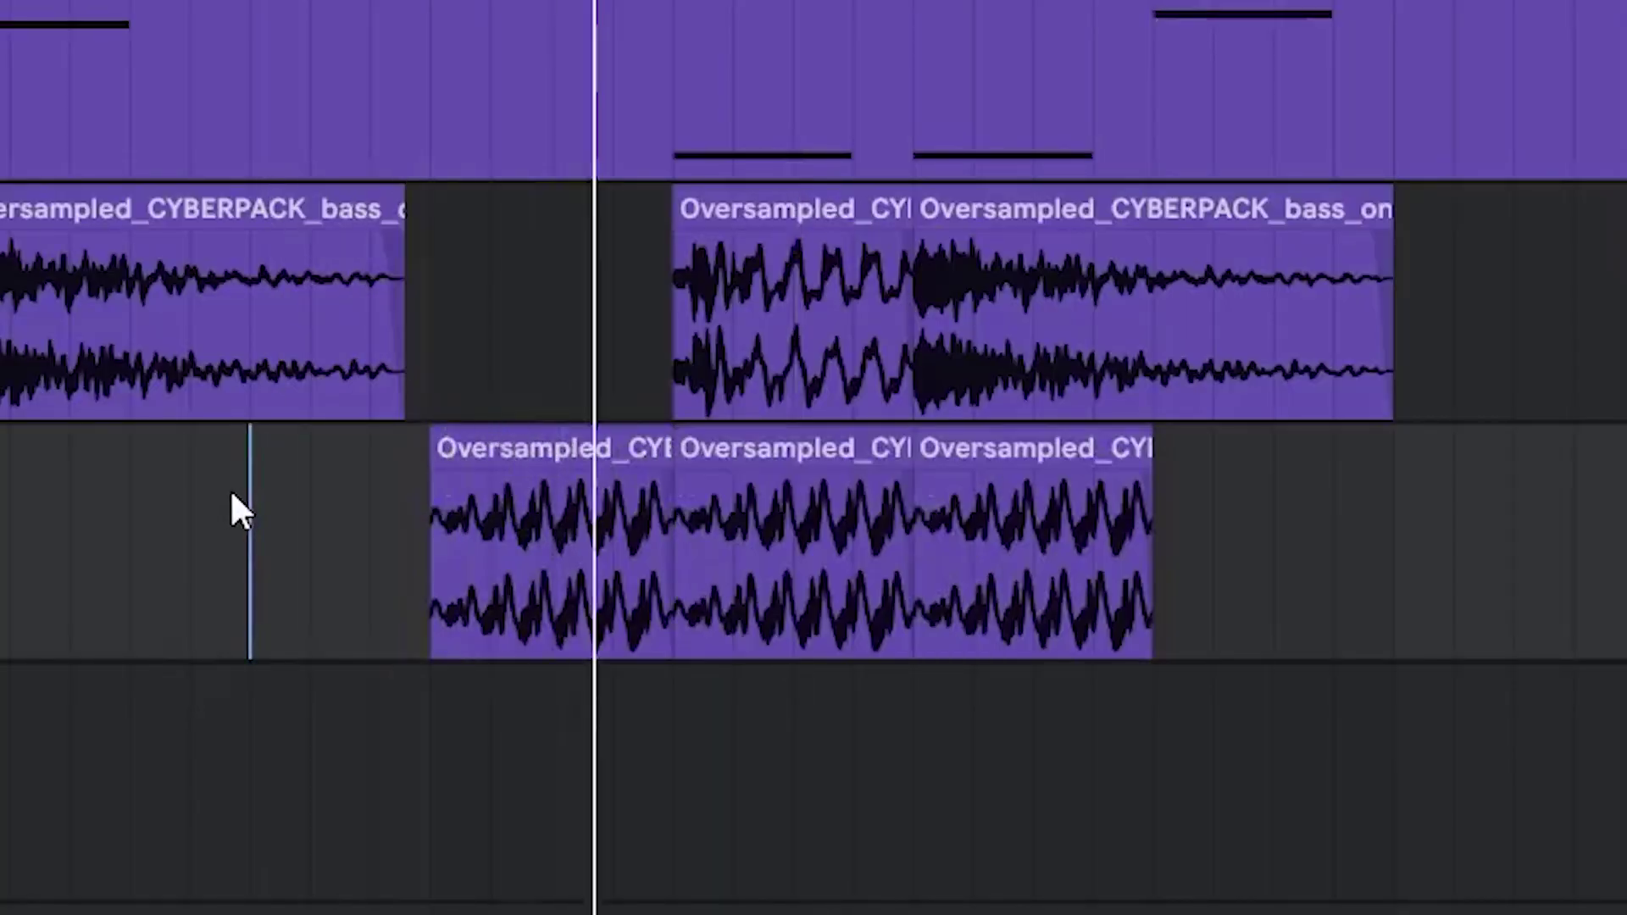
left_click(417, 581)
key("space")
key("space")
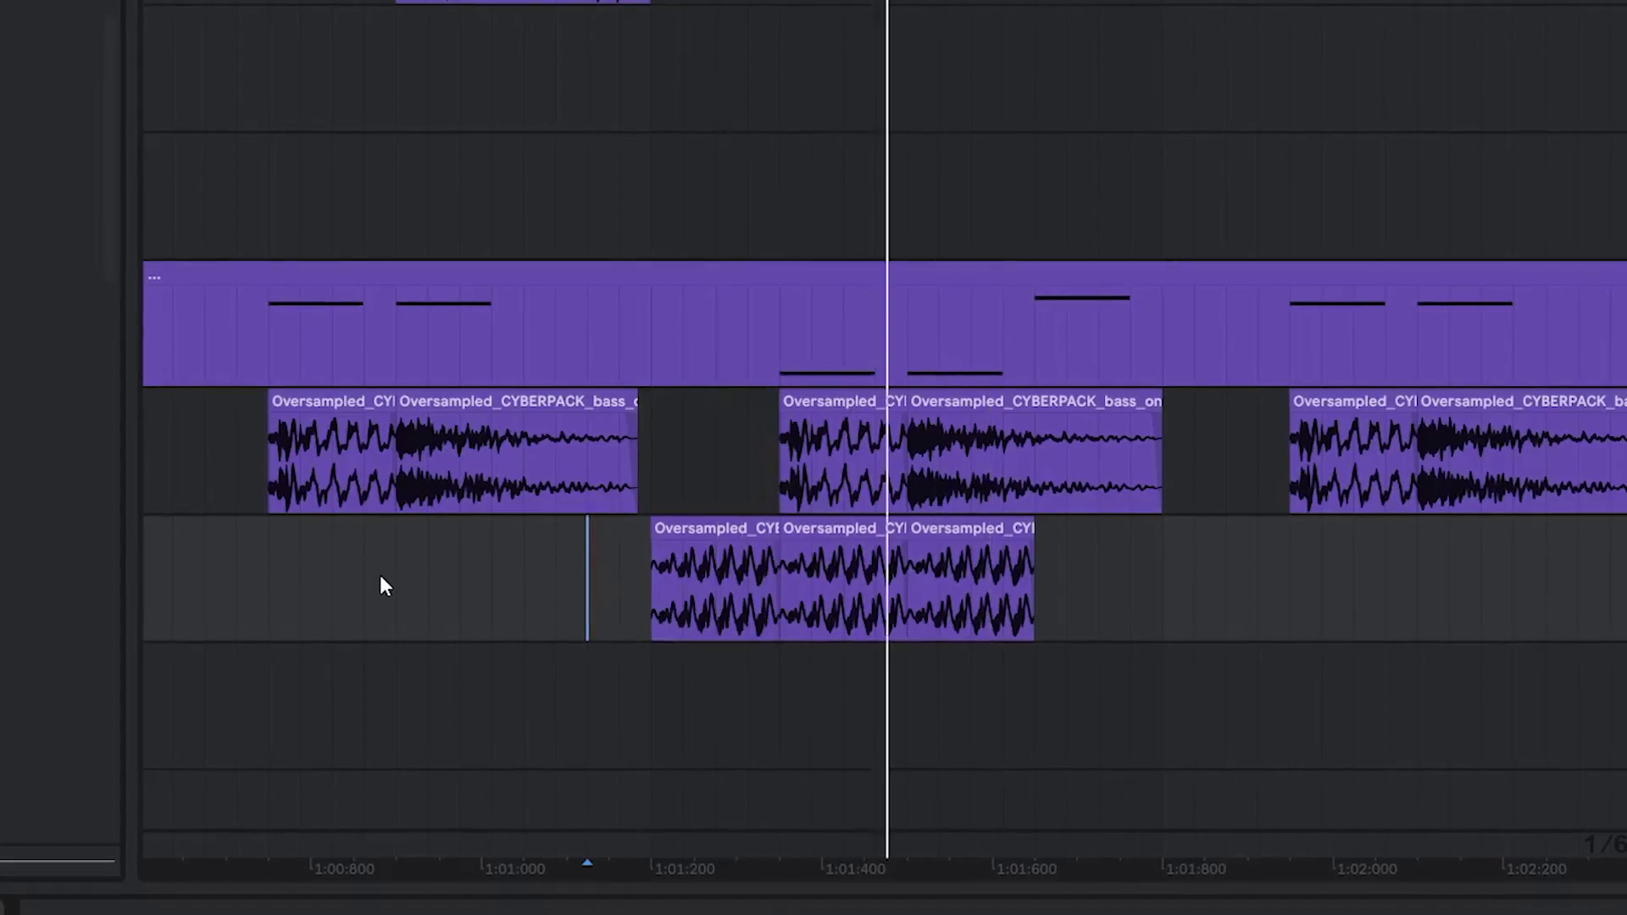
left_click(373, 574)
key("space")
key("space")
scroll(877, 559, "down", 5)
left_click(481, 595)
key("space")
key("space")
left_click_drag(796, 577, 825, 529)
scroll(846, 446, "up", 4)
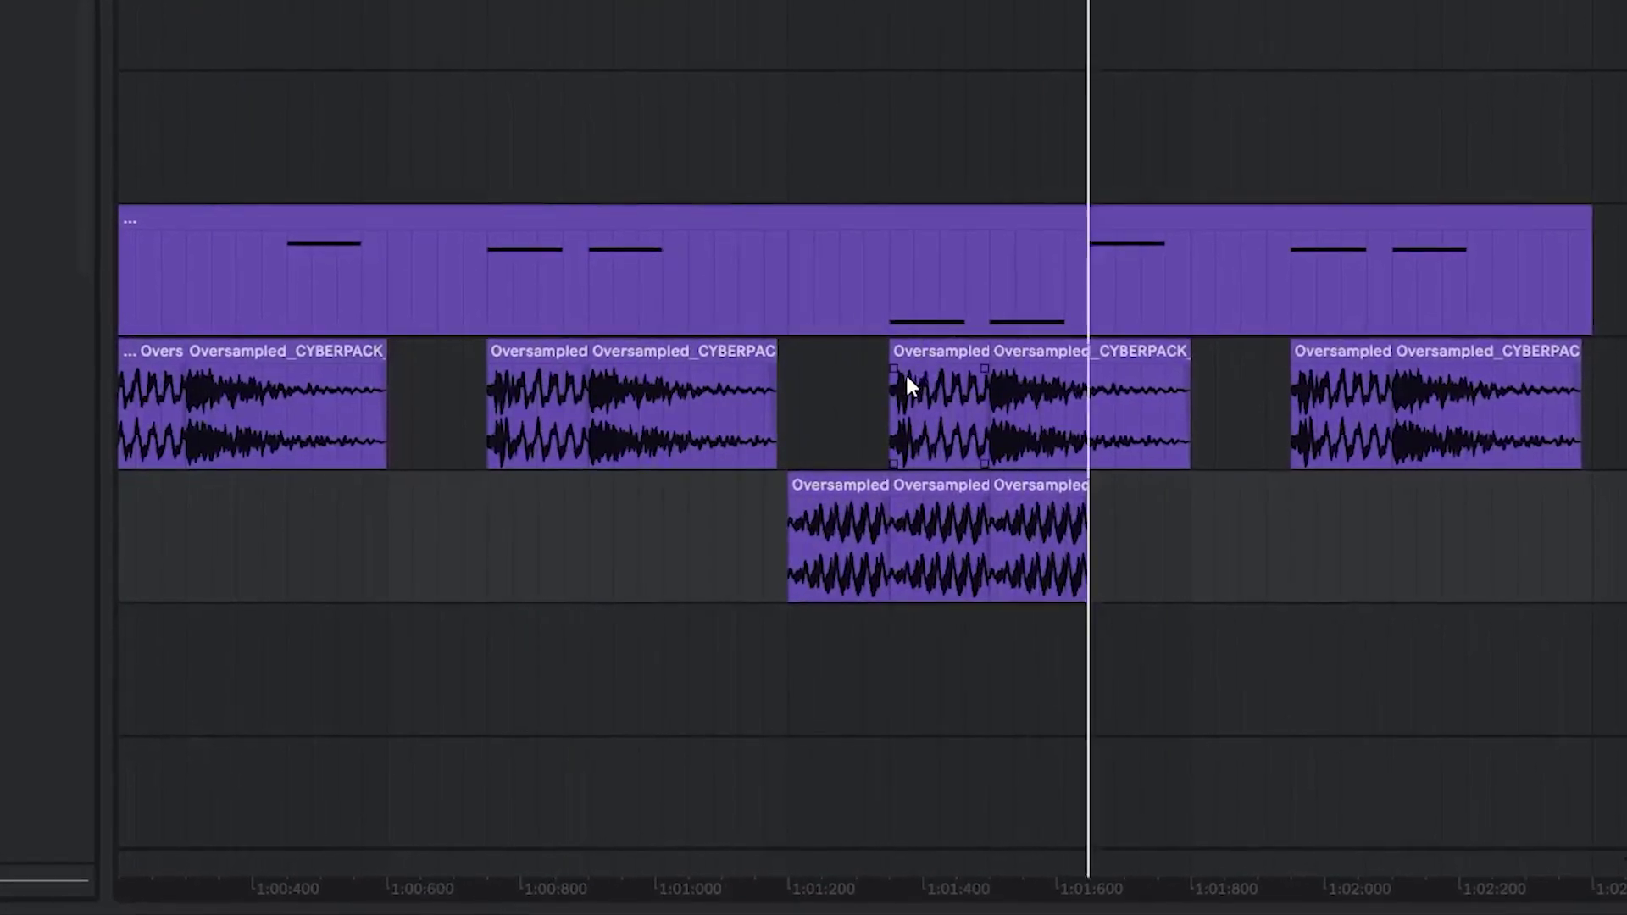
scroll(911, 369, "down", 3)
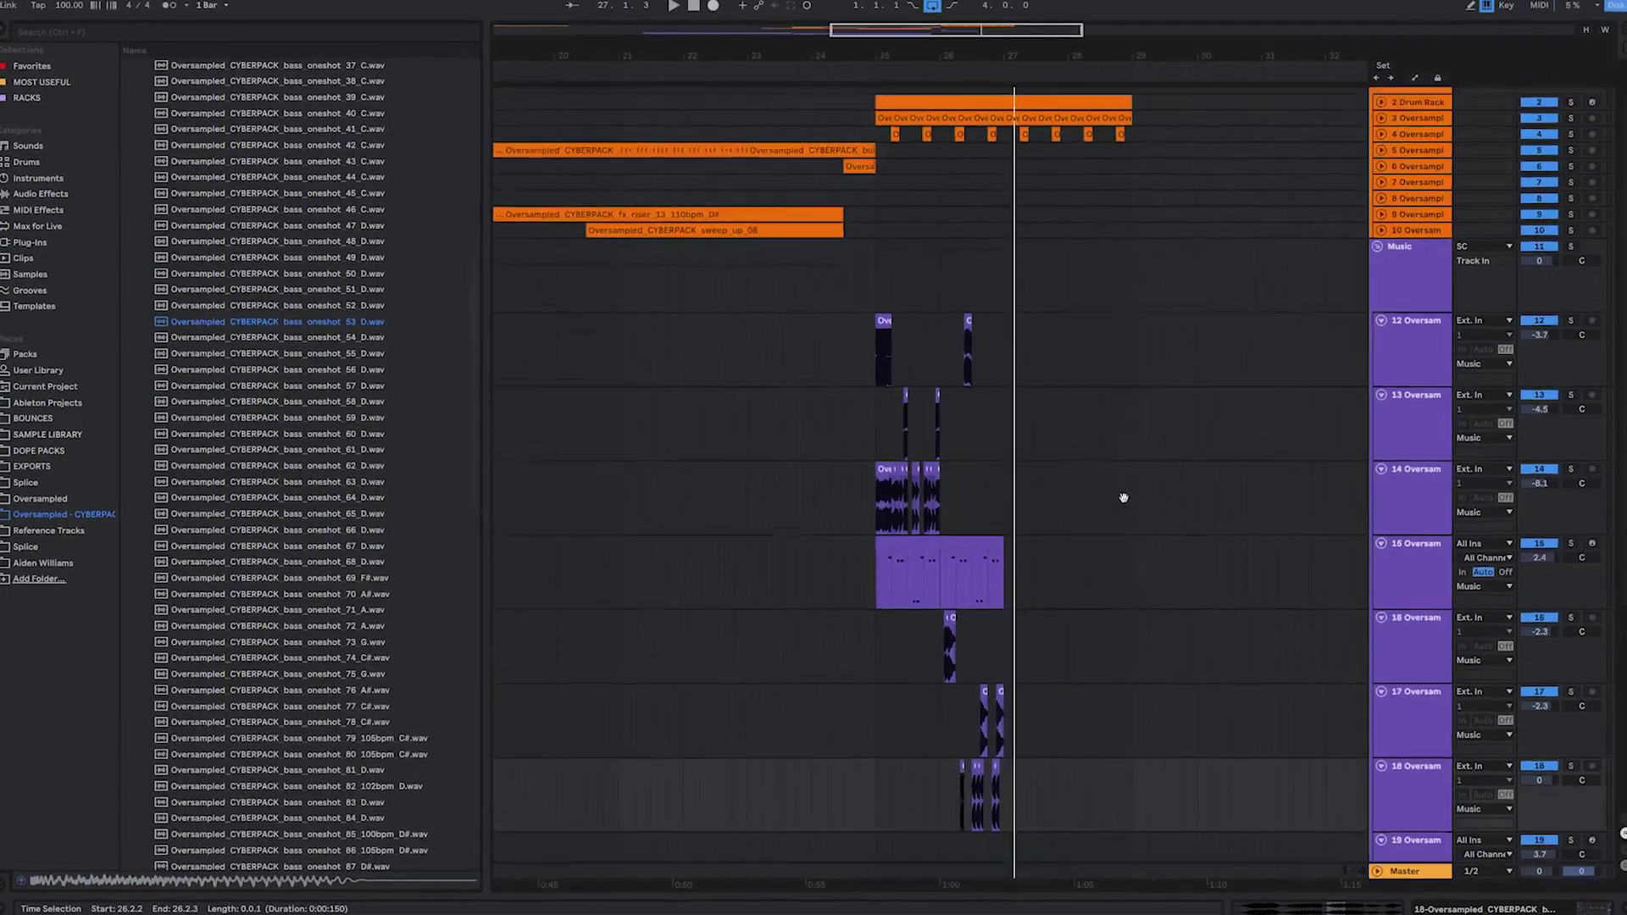
scroll(1124, 497, "up", 2)
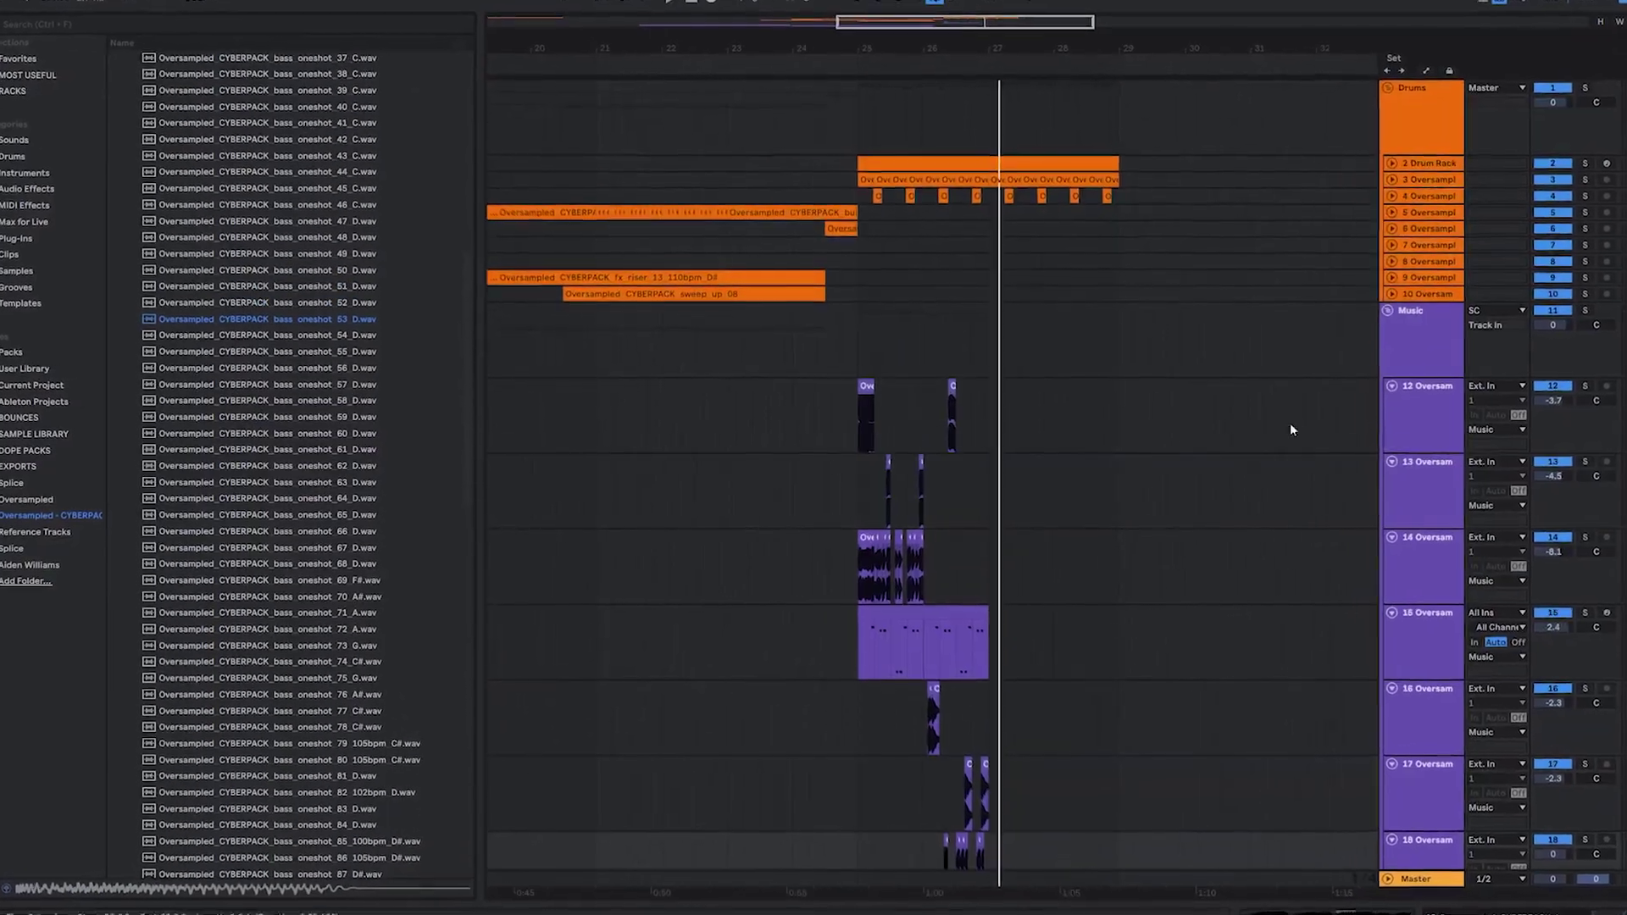
scroll(1008, 647, "right", 2)
scroll(801, 554, "up", 4)
scroll(1026, 483, "down", 5)
left_click_drag(508, 703, 1431, 472)
scroll(1031, 371, "down", 6)
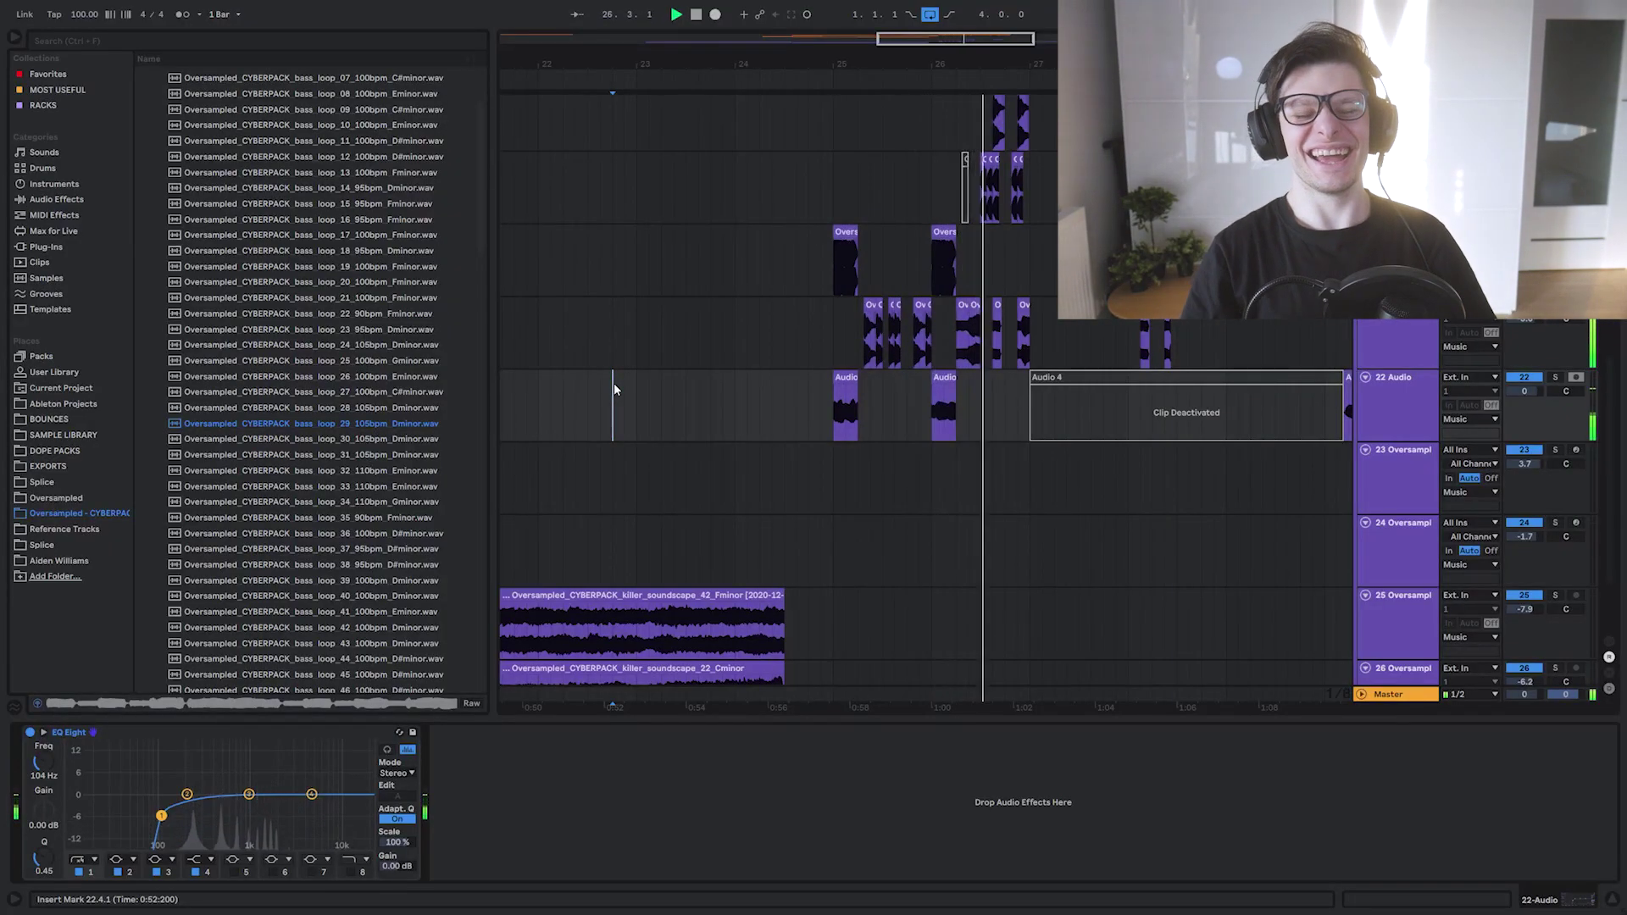
Stop playback and deactivate the recorded clips on the 22 Audio track from 24.4.3 to 26.3.3
key("space")
left_click_drag(997, 415, 828, 415)
key("0")
scroll(932, 411, "up", 3)
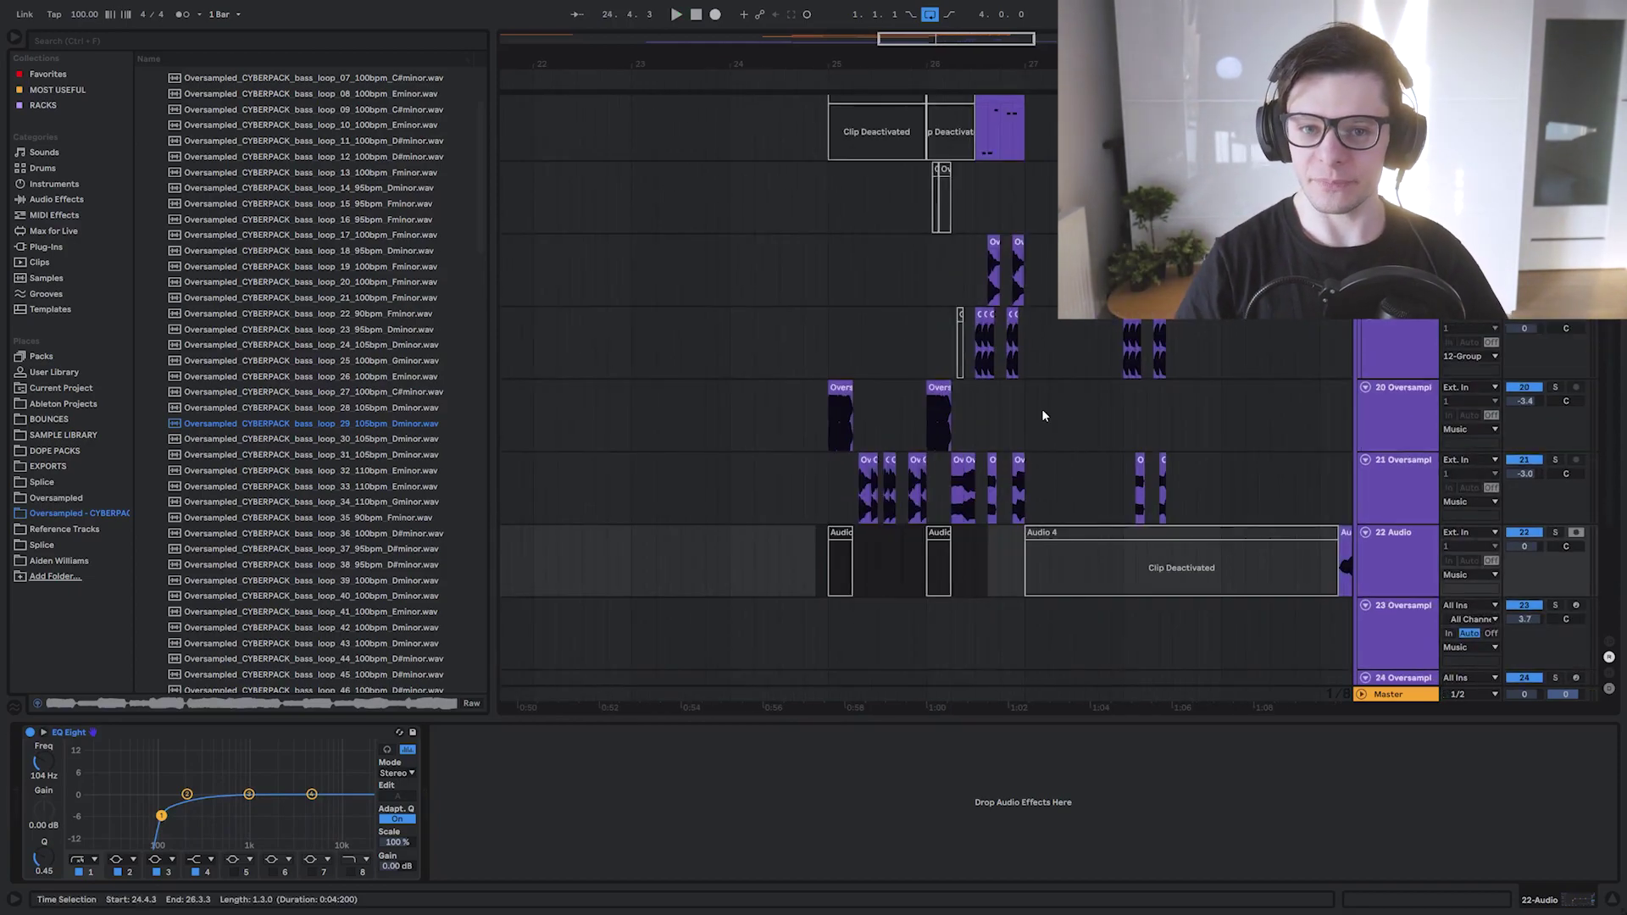
Play the drop from 24.4.4 and review the new bass clips on tracks 20 and 21 and the deactivated bass group clips
key("z")
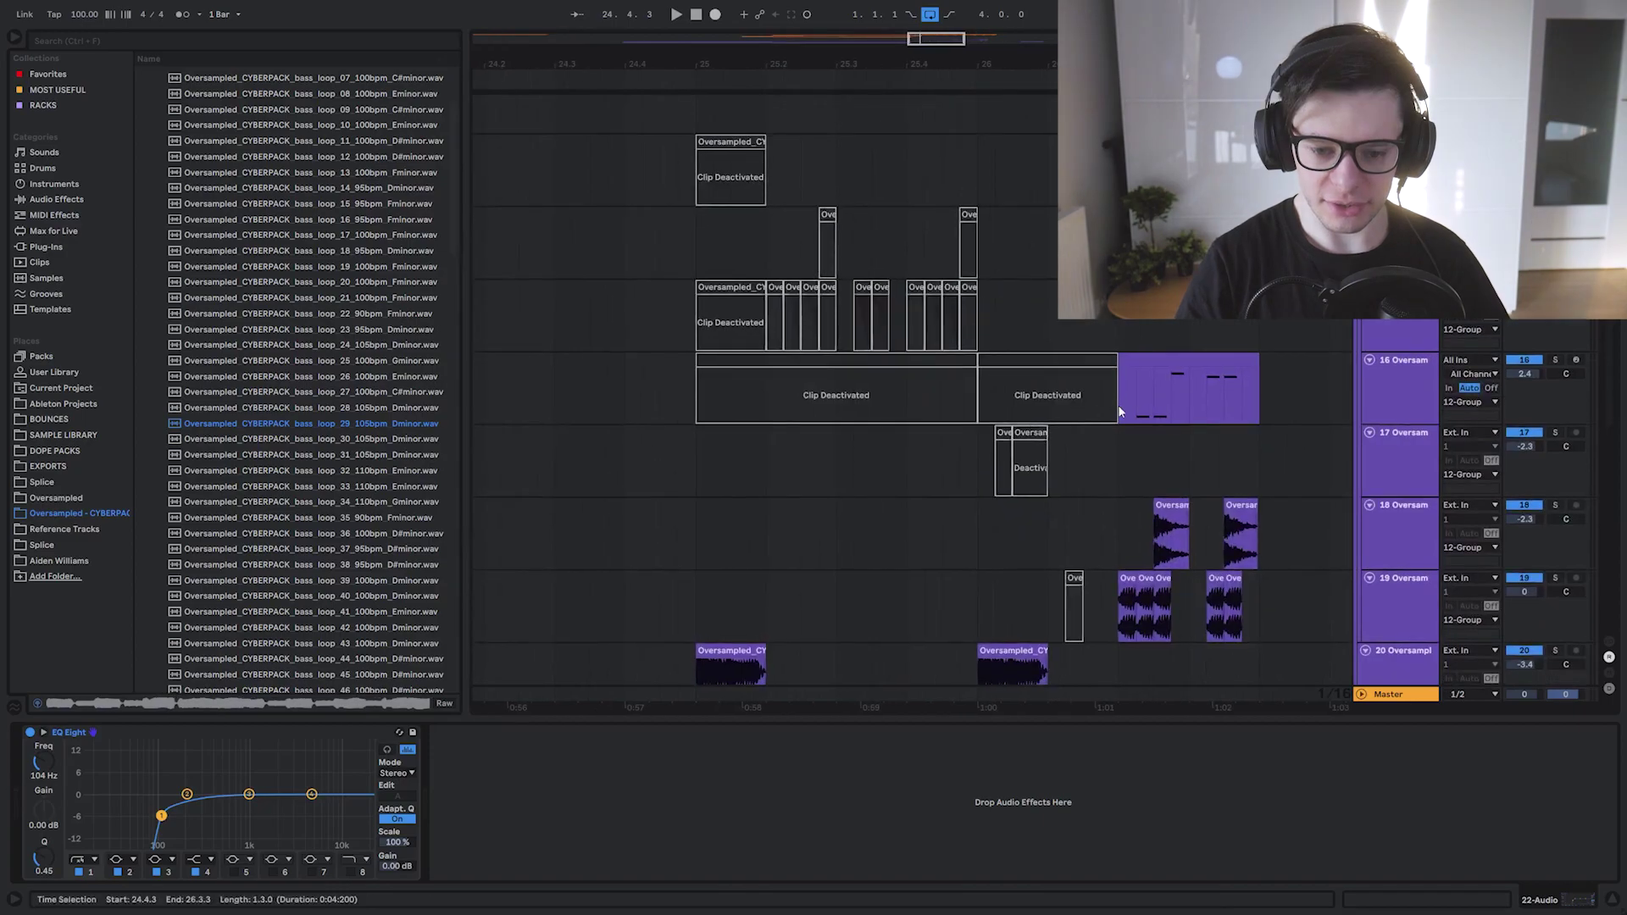
left_click_drag(1116, 410, 590, 178)
left_click_drag(733, 258, 833, 126)
left_click(764, 365)
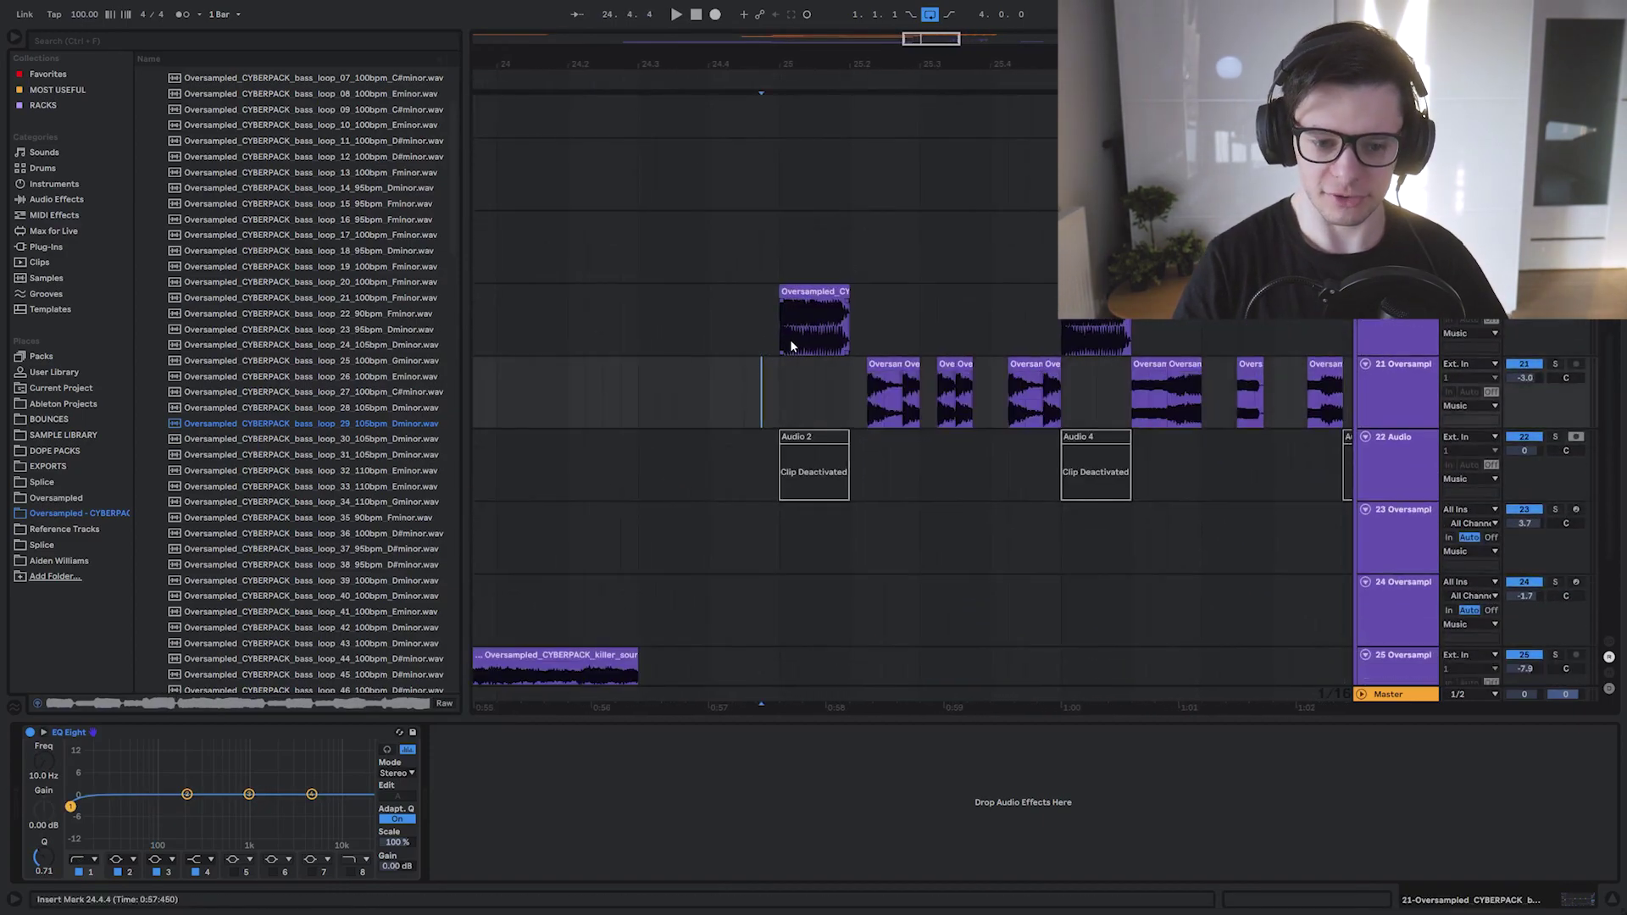
key("space")
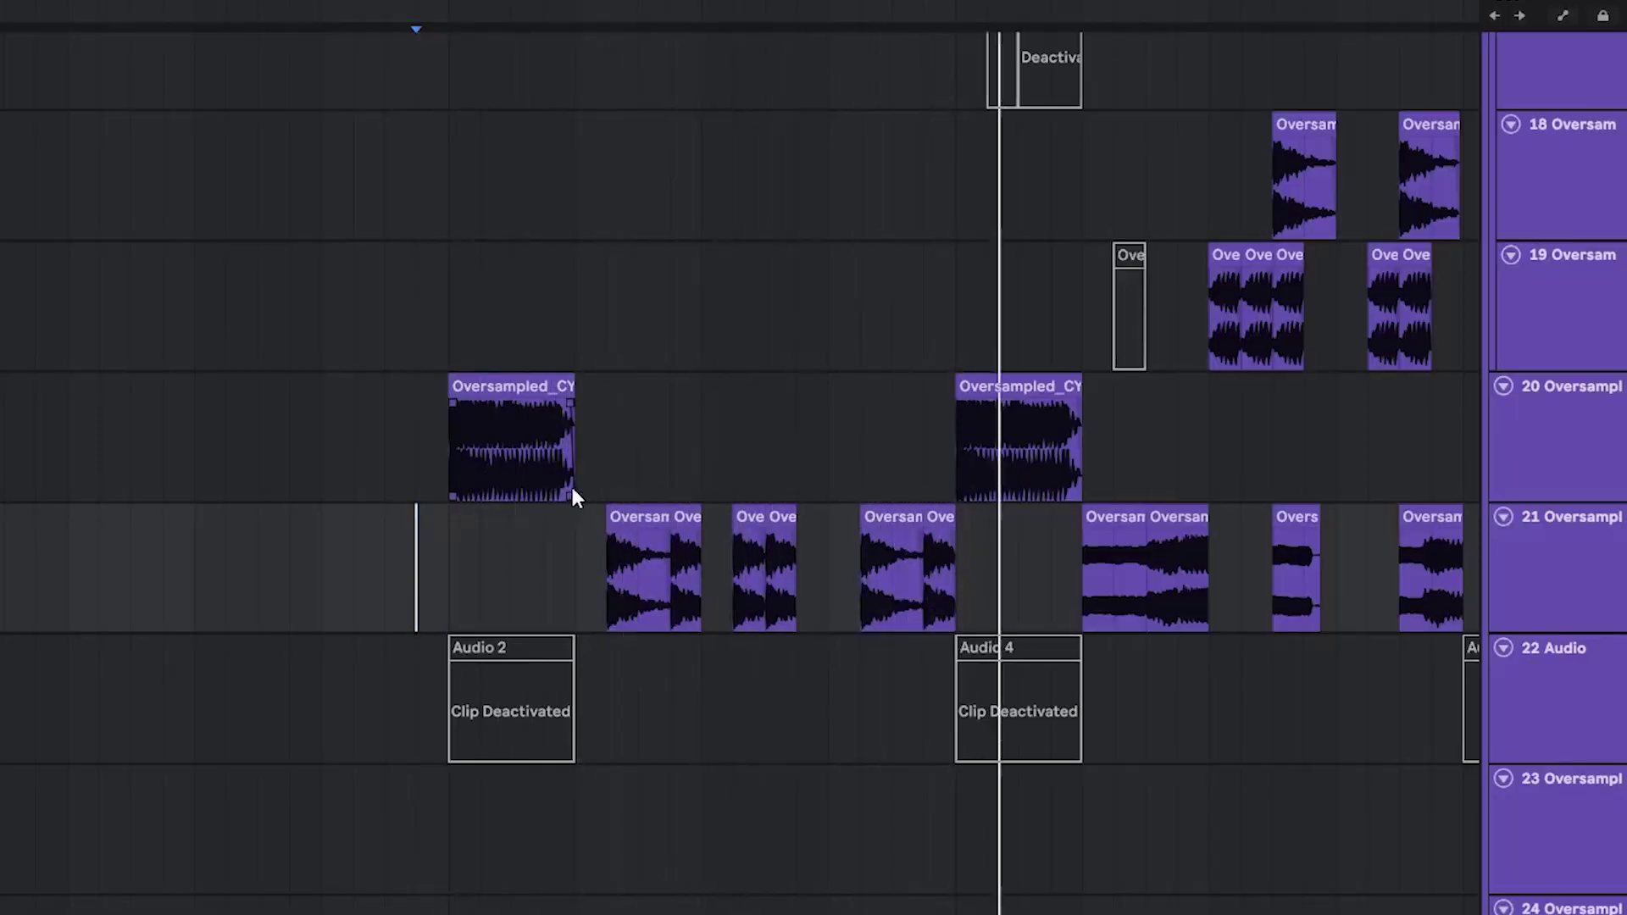
scroll(657, 495, "right", 5)
scroll(656, 496, "down", 1)
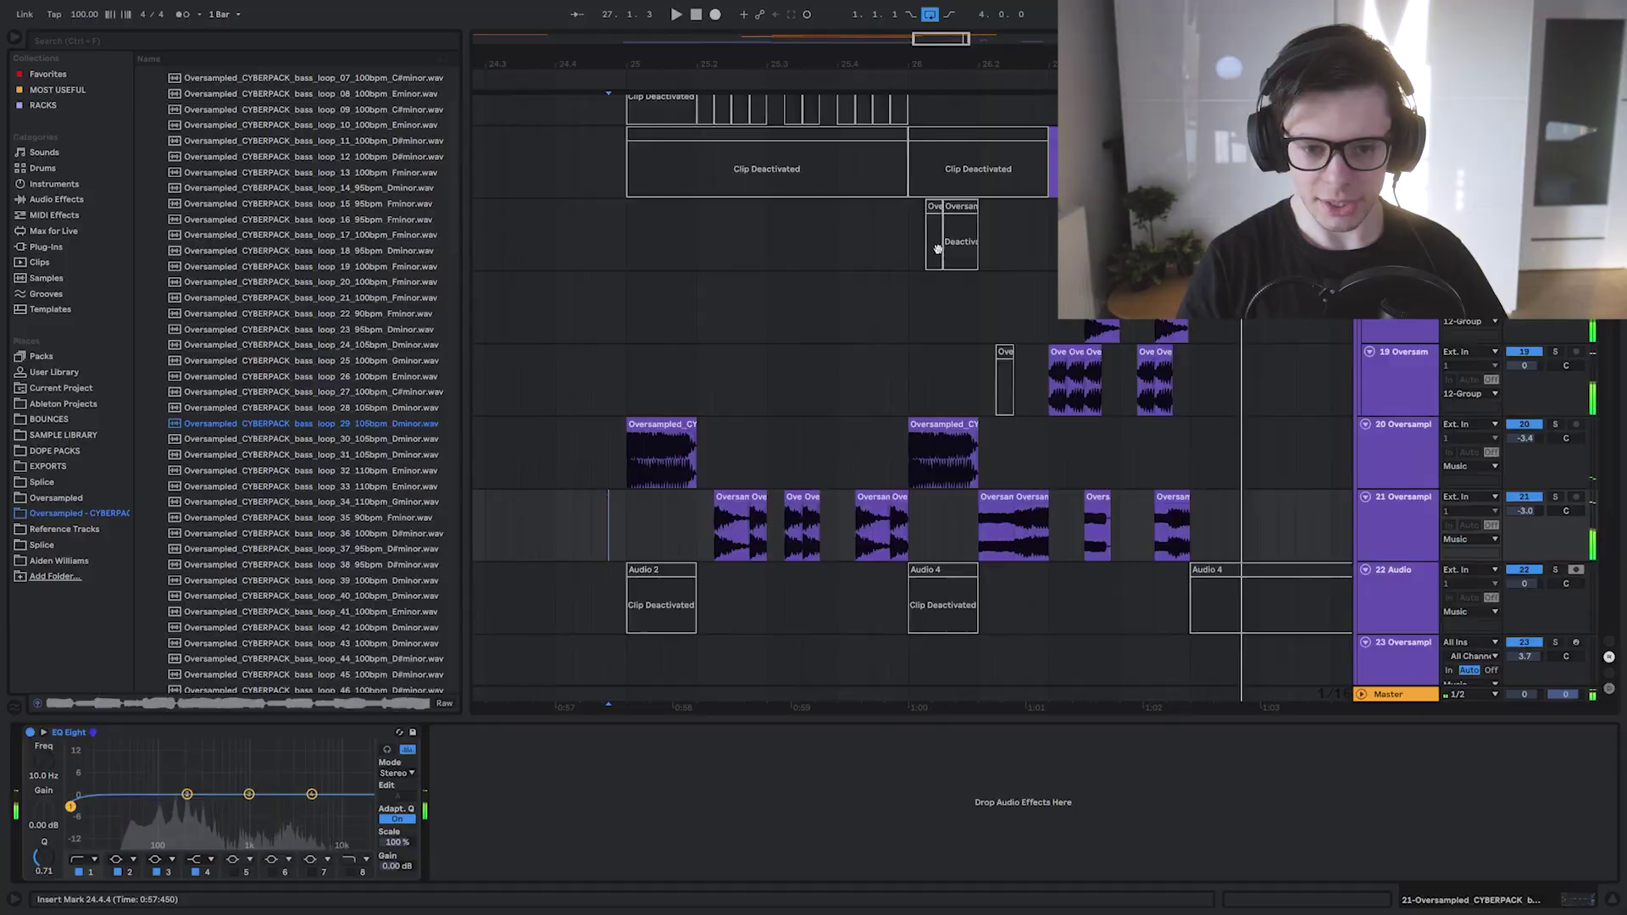
scroll(618, 468, "up", 6)
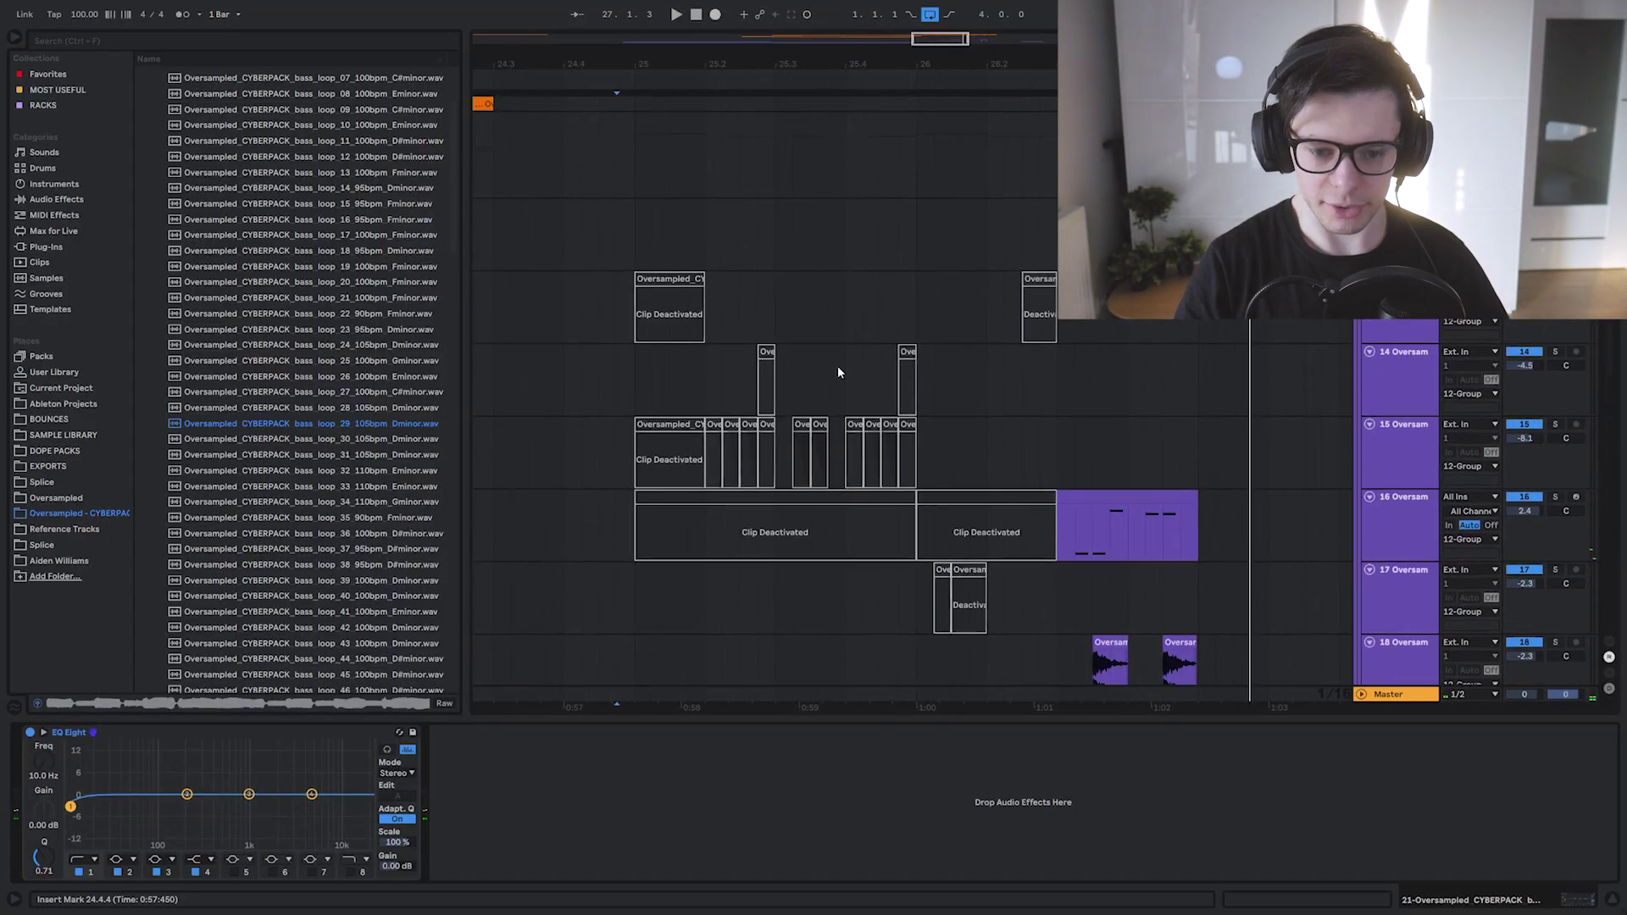
scroll(933, 415, "down", 2)
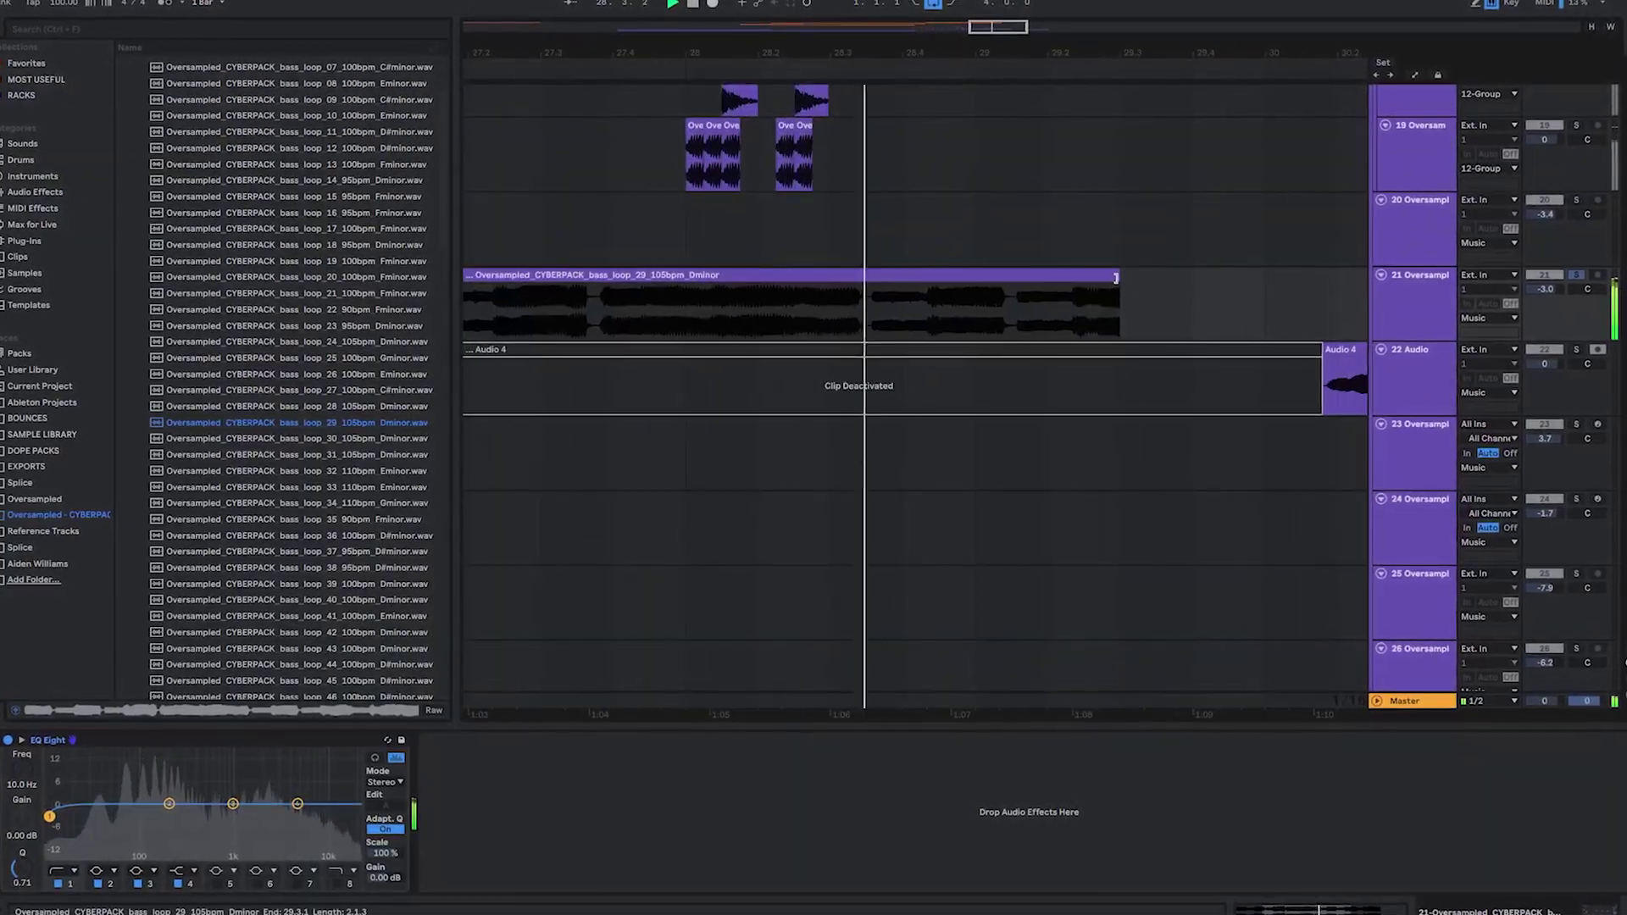
Check bass_loop_29_105bpm_Dminor and the chopped pieces on track 21, and reactivate the Audio 2 clip at bar 25
left_click_drag(1129, 315, 1198, 284)
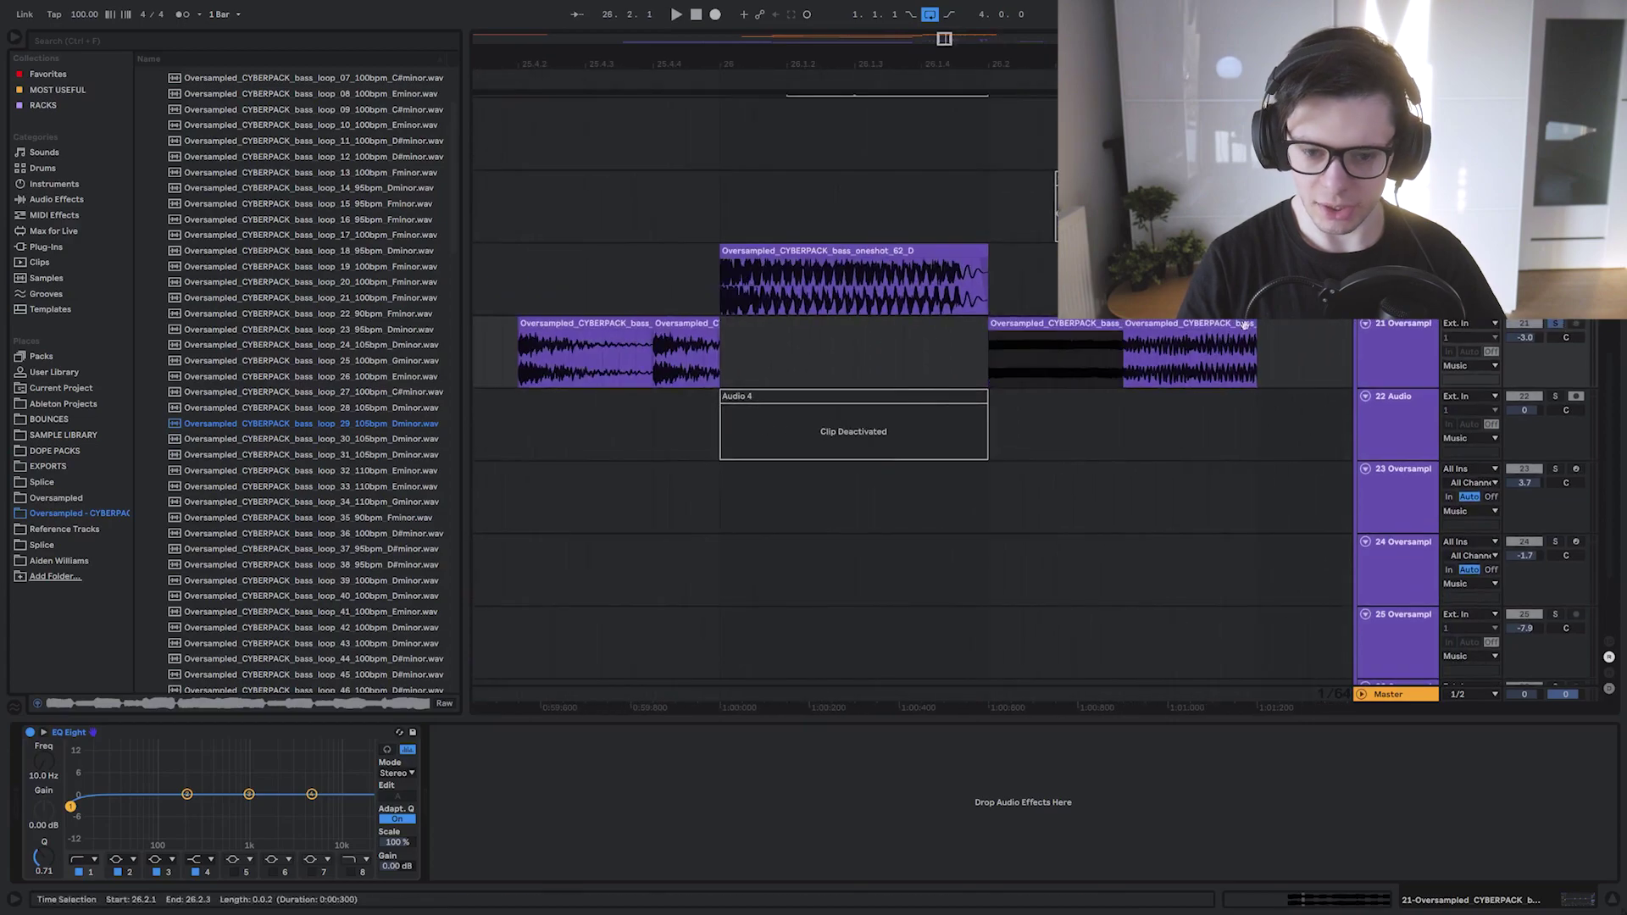
scroll(966, 345, "down", 4)
key("space")
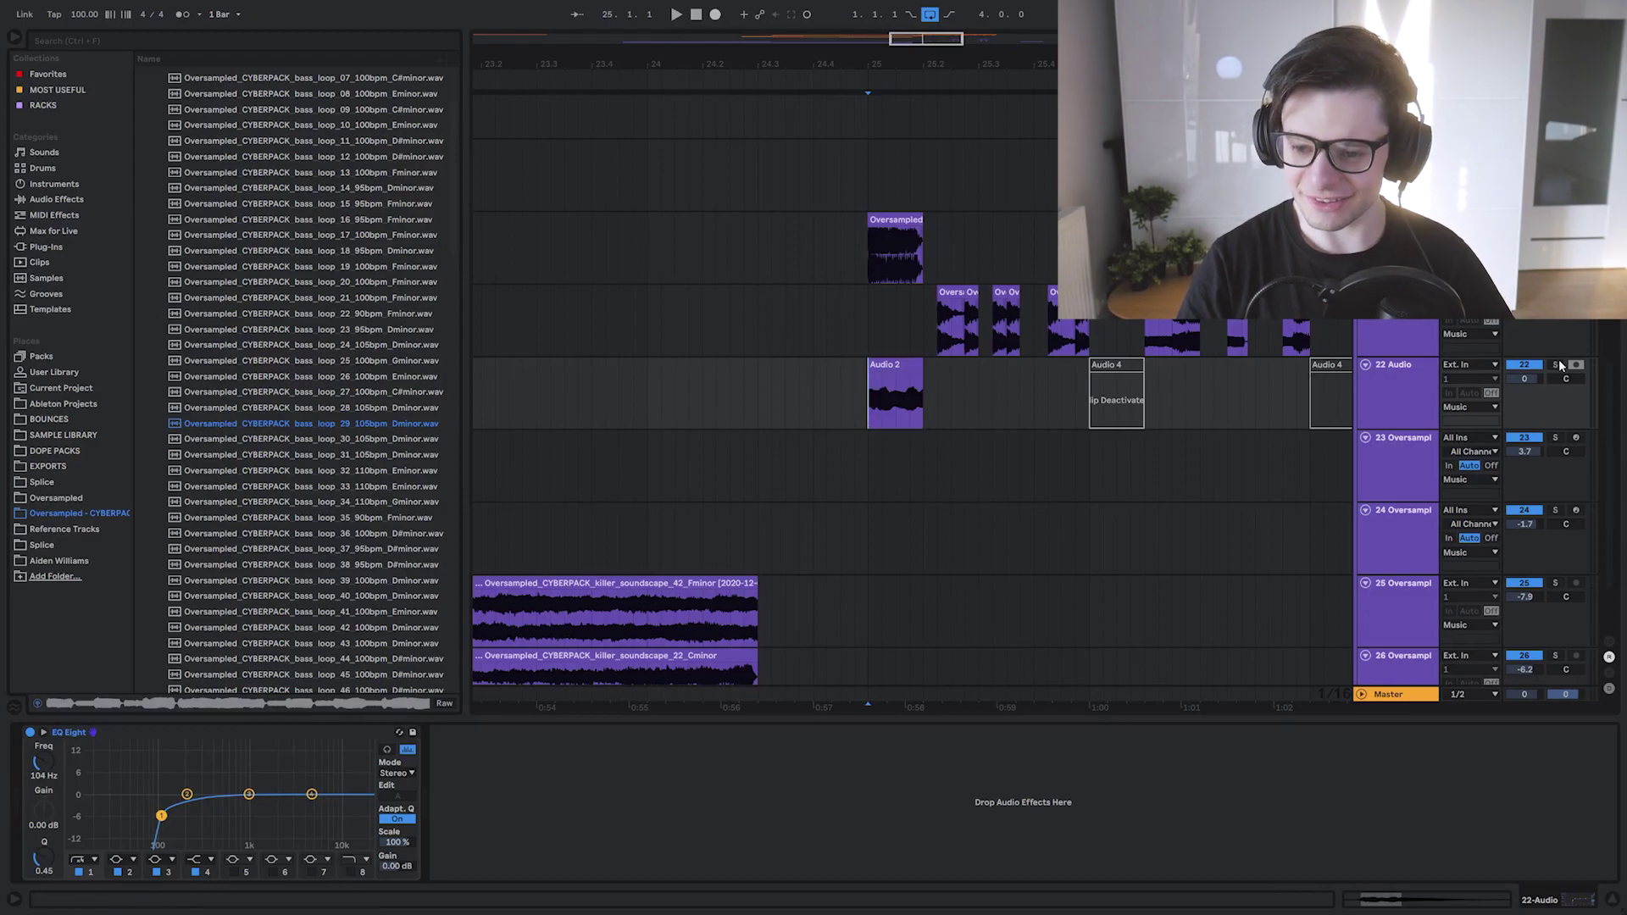
Play and stop the drop around bars 25 and 26, and open the Stabs samples inside the Synths folder
key("space")
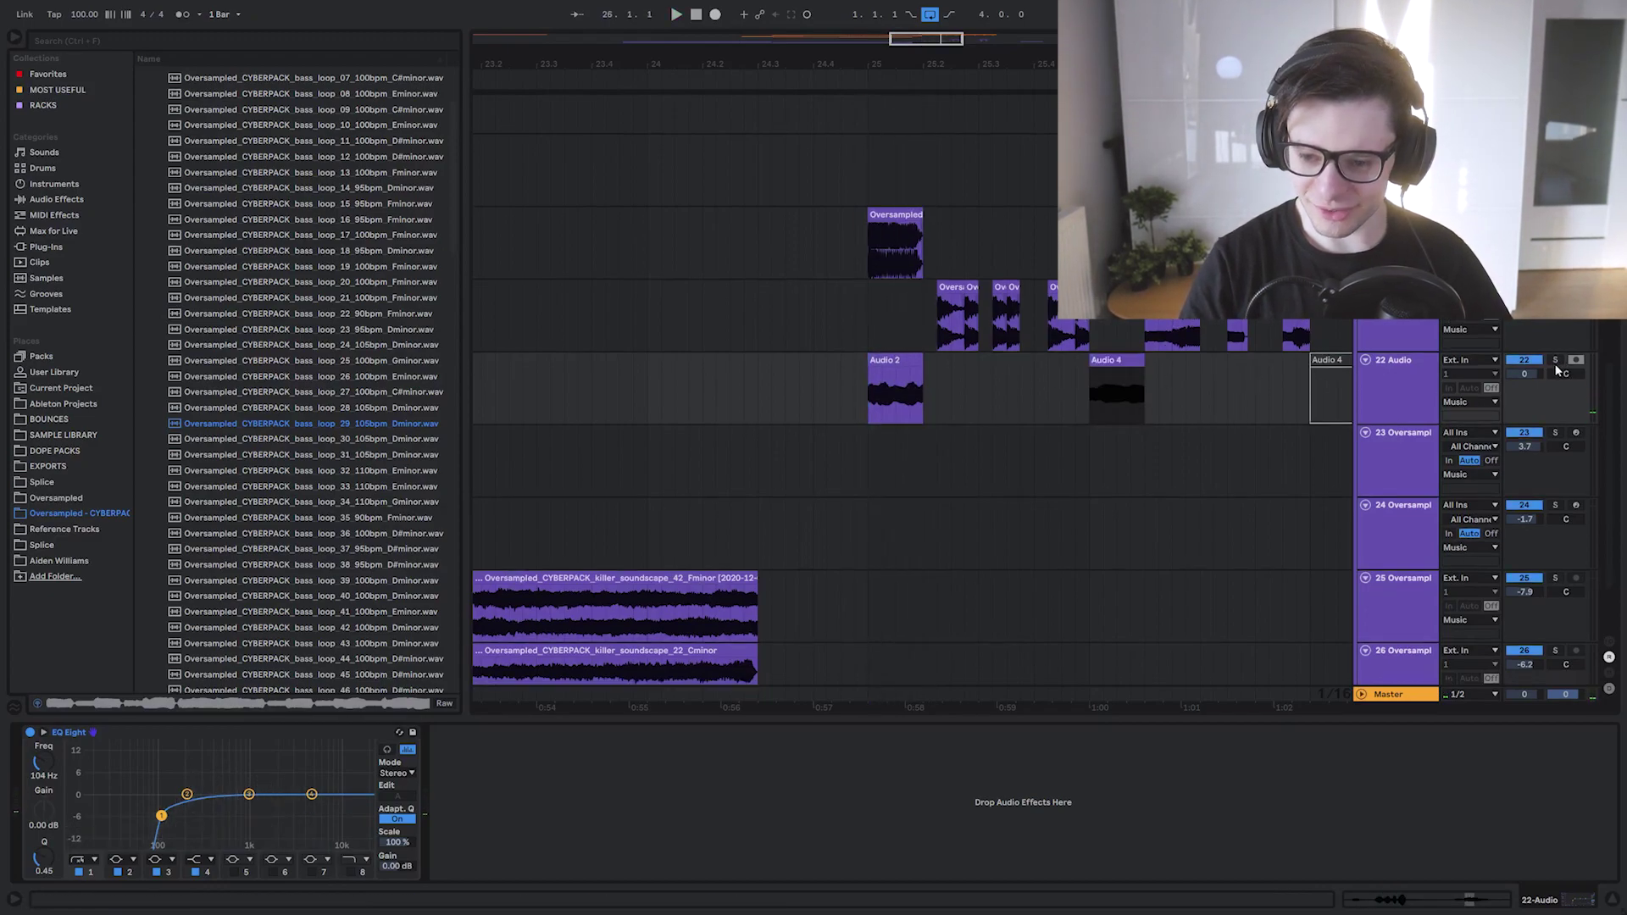
key("space")
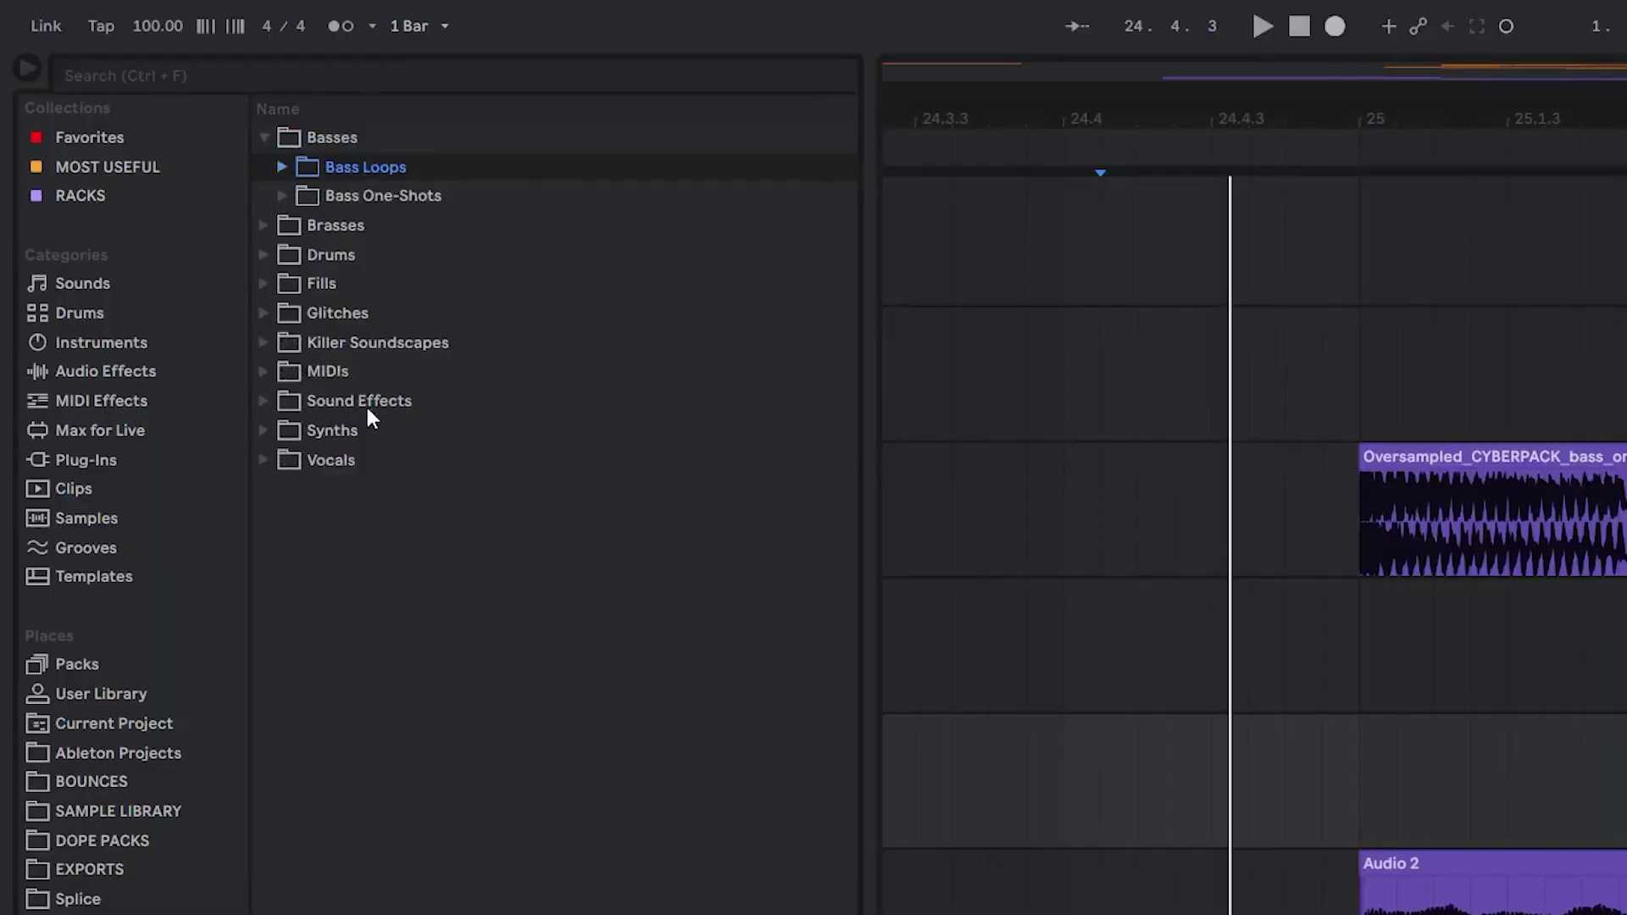
left_click(370, 441)
left_click(371, 436)
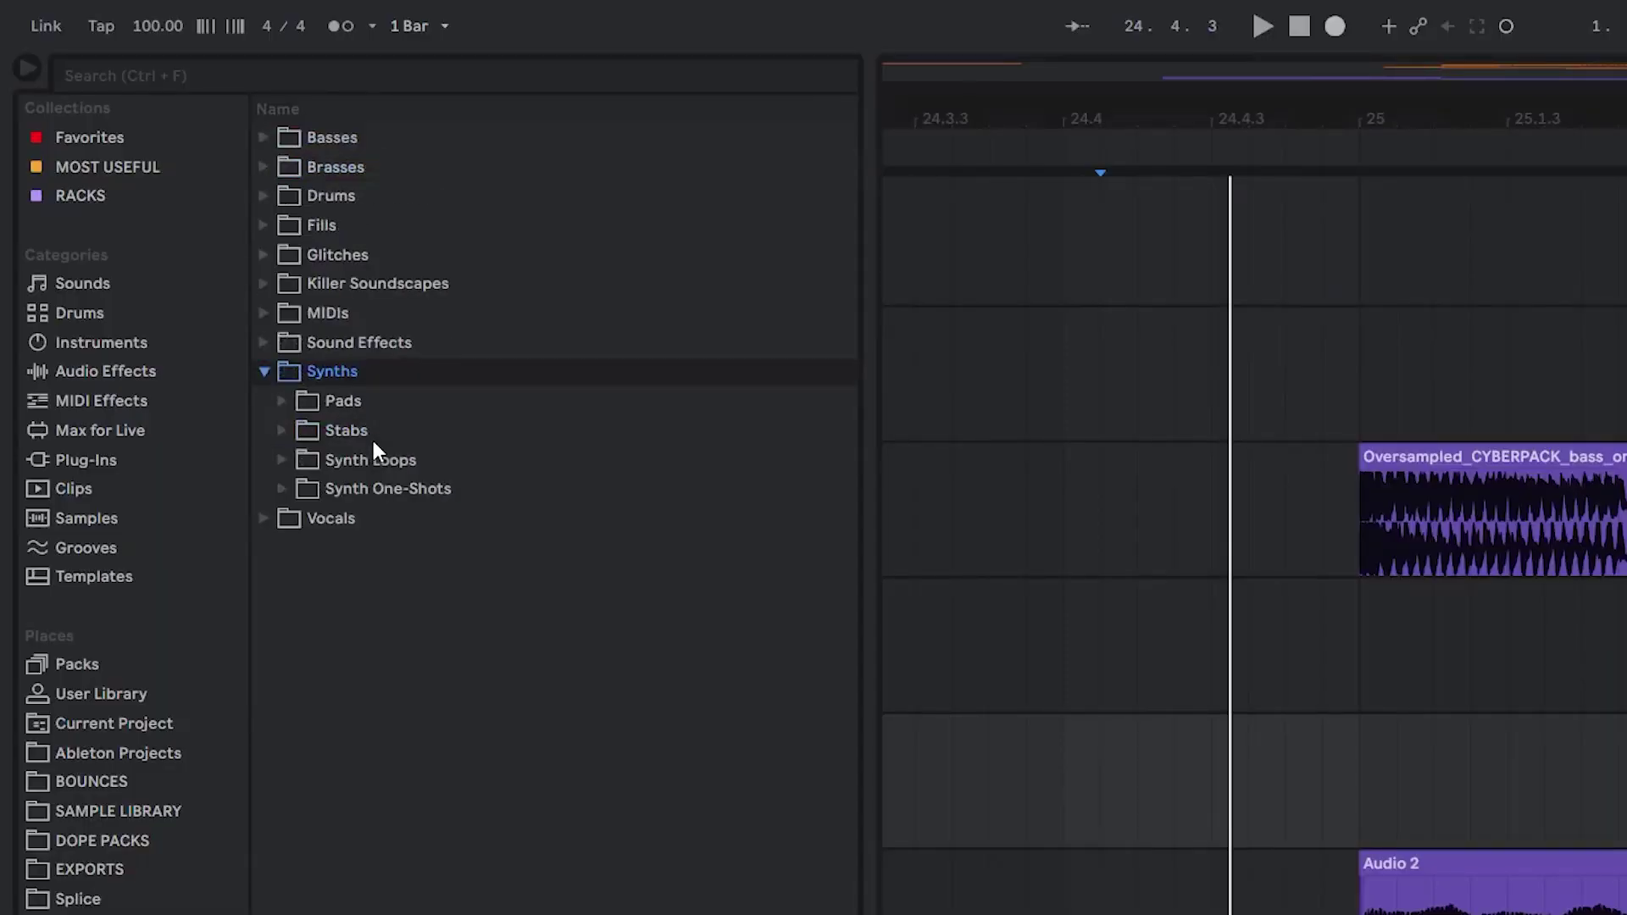
left_click(356, 435)
left_click(356, 436)
scroll(496, 705, "down", 1)
scroll(496, 705, "down", 1)
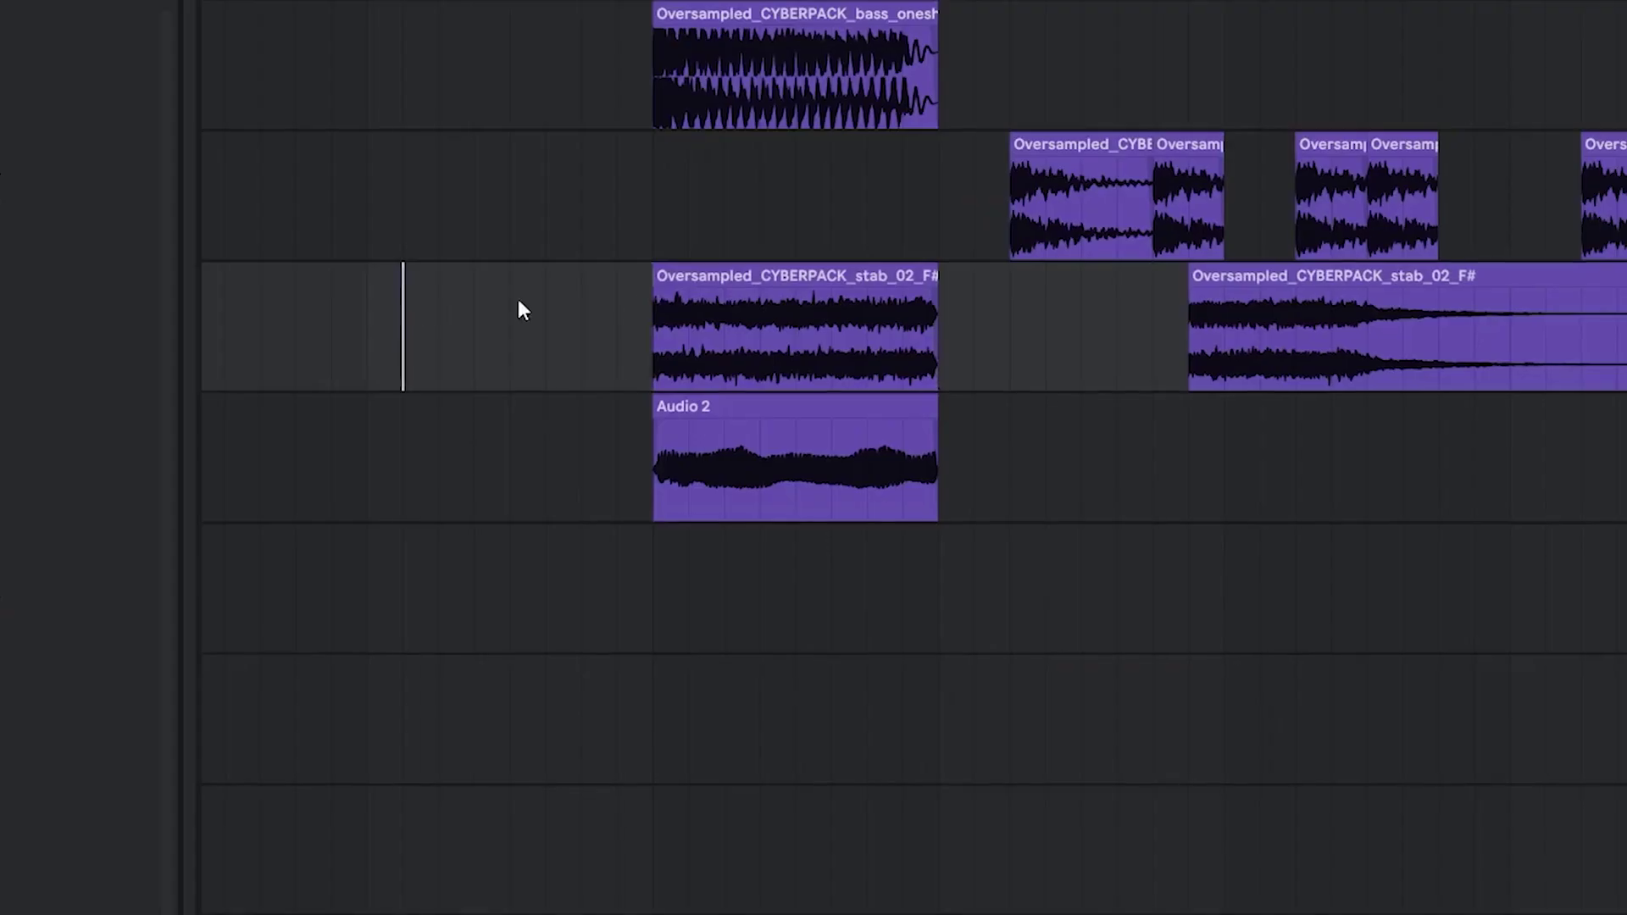
Play the stab_02_F# clips and delete the second one, keeping the one at bar 25
key("space")
left_click_drag(1017, 363, 951, 442)
left_click_drag(593, 375, 598, 374)
left_click(1536, 366)
key("Delete")
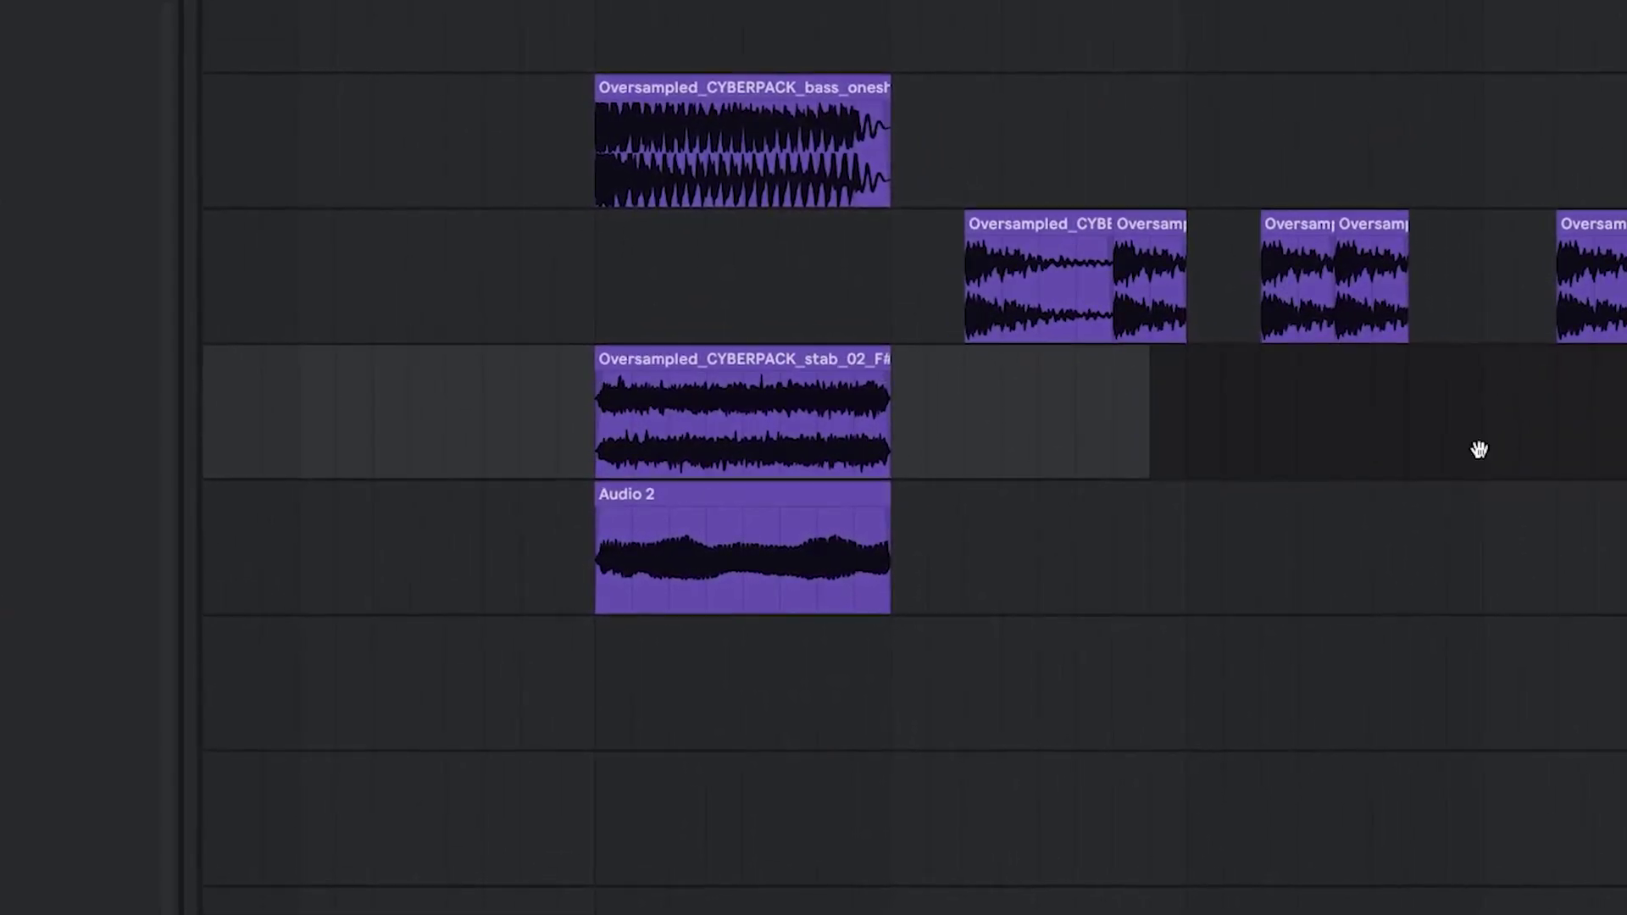
Select the bass clips on tracks 18 to 21 from 26.3.1 to 27.1.1 and play that section
left_click_drag(1500, 443, 935, 445)
scroll(935, 444, "down", 5)
left_click_drag(677, 371, 1105, 405)
left_click_drag(1105, 405, 1091, 405)
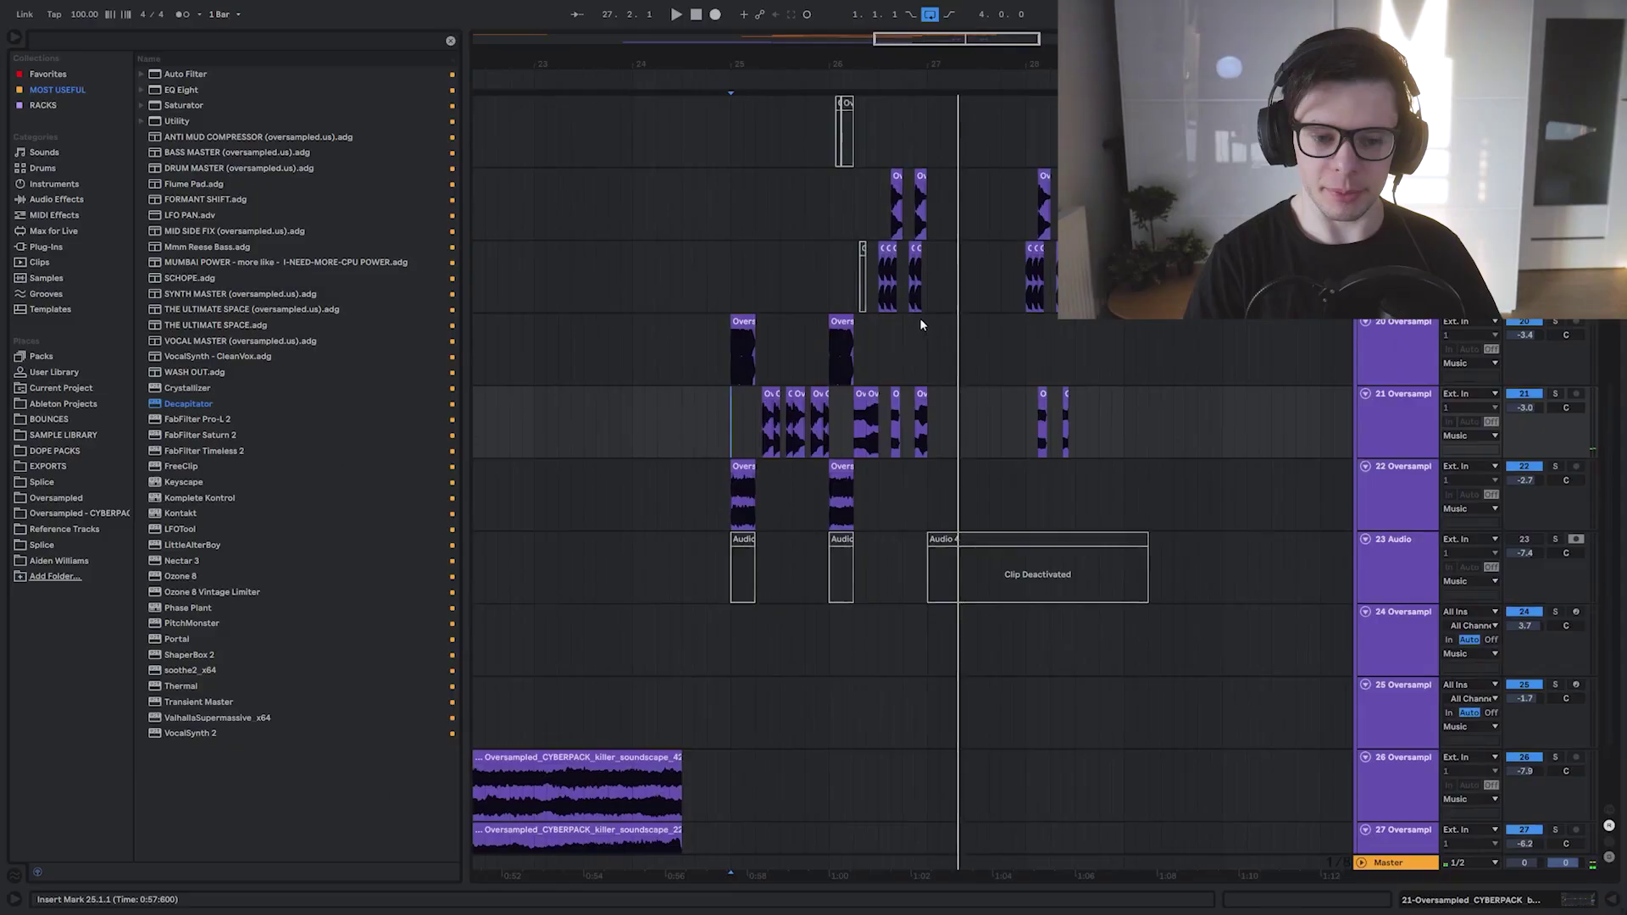
scroll(922, 322, "up", 3)
scroll(932, 346, "up", 1)
left_click_drag(869, 226, 955, 435)
scroll(955, 435, "up", 3)
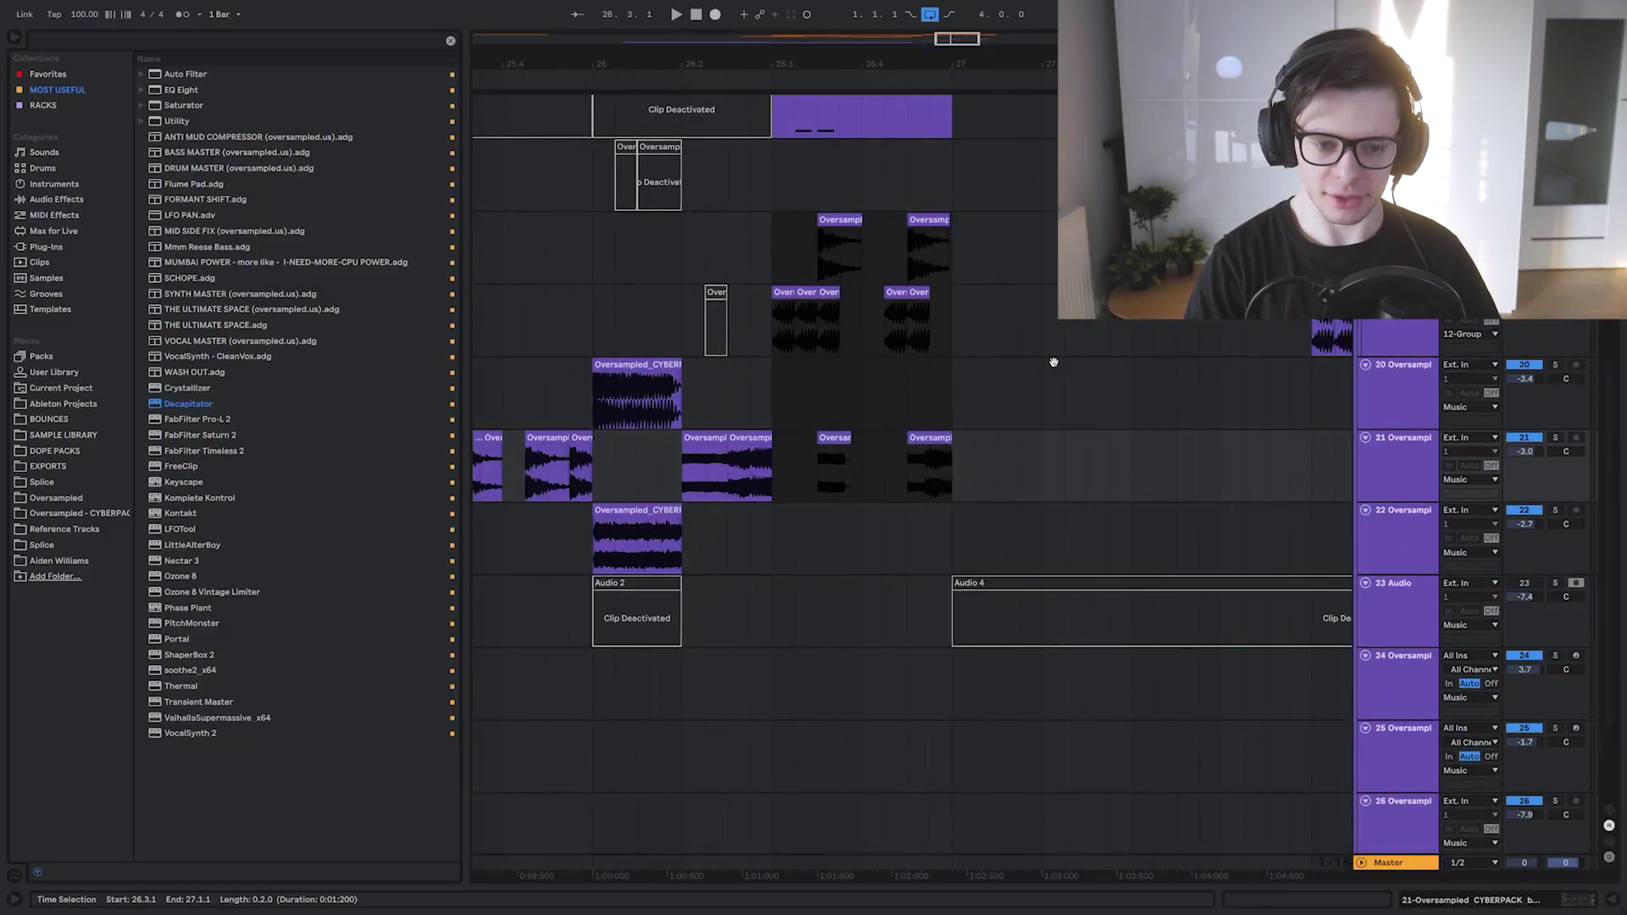
left_click_drag(1042, 366, 1154, 472)
key("ctrl+l")
key("space")
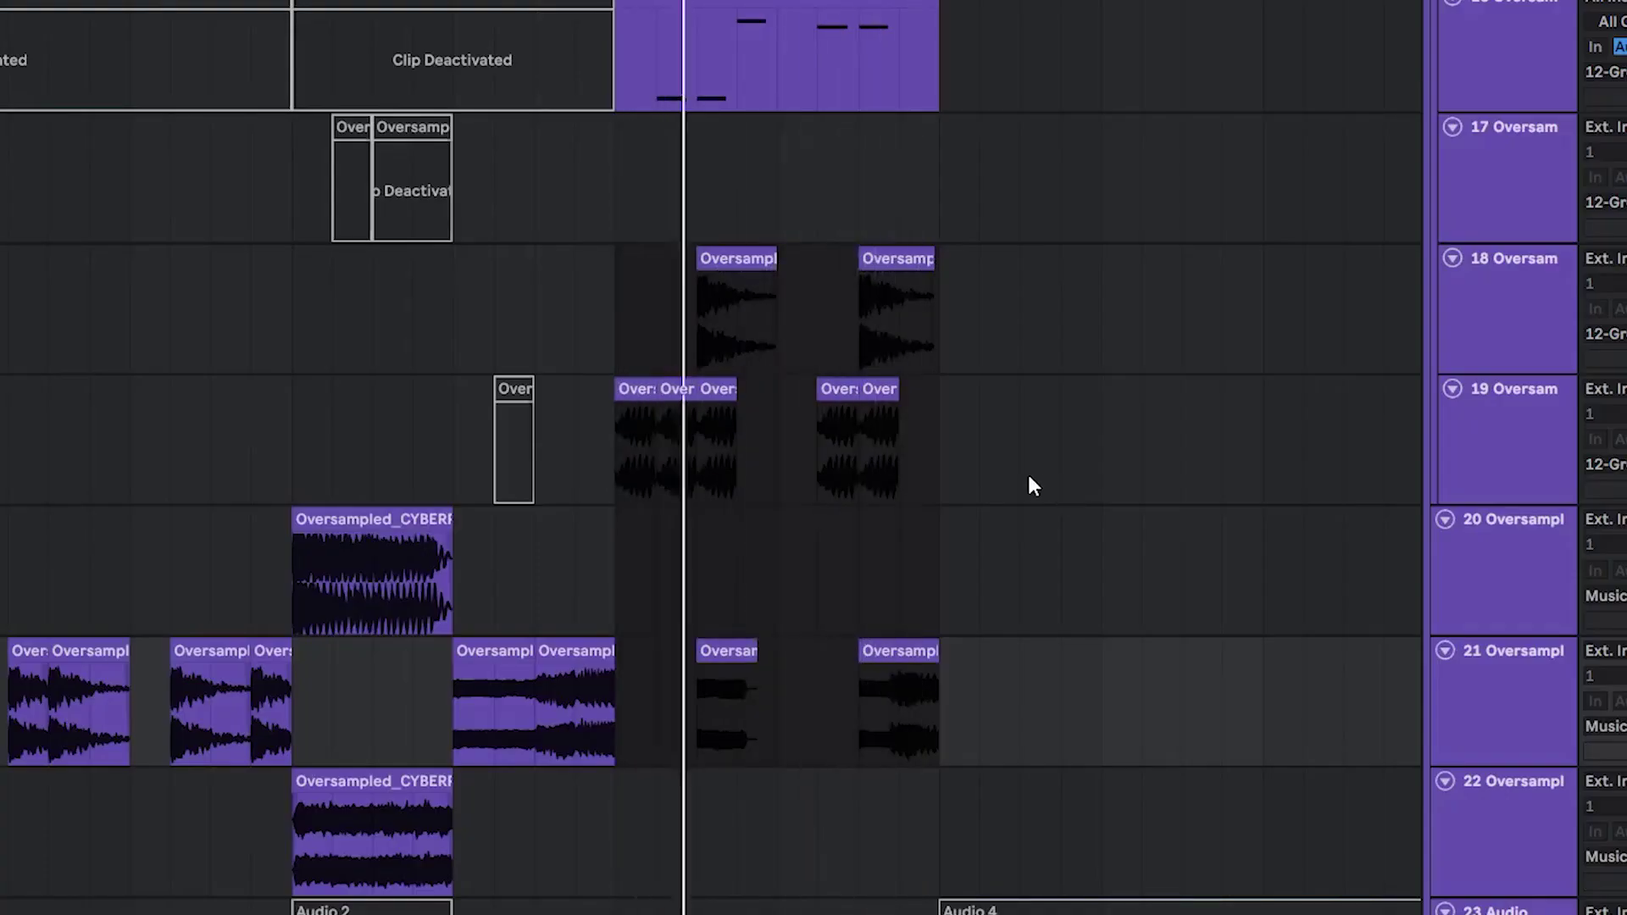
Repeat the half-bar bass pattern at 28.1.1 on tracks 16, 18, 19 and 21 so it fills bar 28
left_click_drag(1082, 236, 762, 232)
scroll(763, 233, "down", 2)
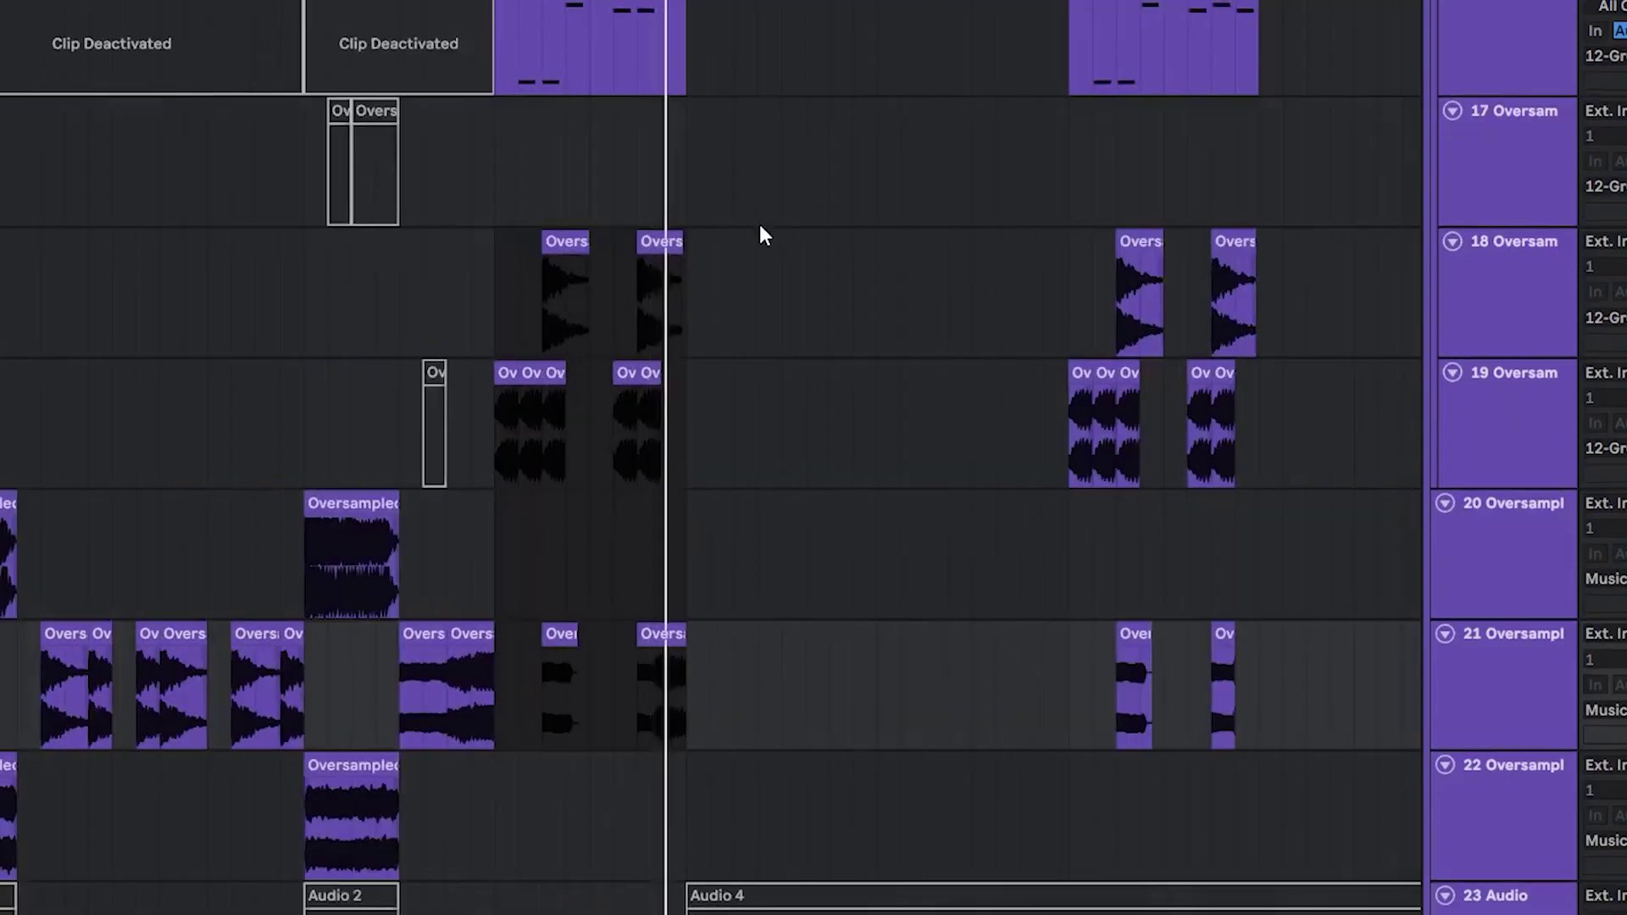
left_click_drag(1090, 362, 901, 287)
key("space")
left_click_drag(725, 308, 775, 710)
left_click(847, 720)
left_click(951, 585)
left_click(912, 552)
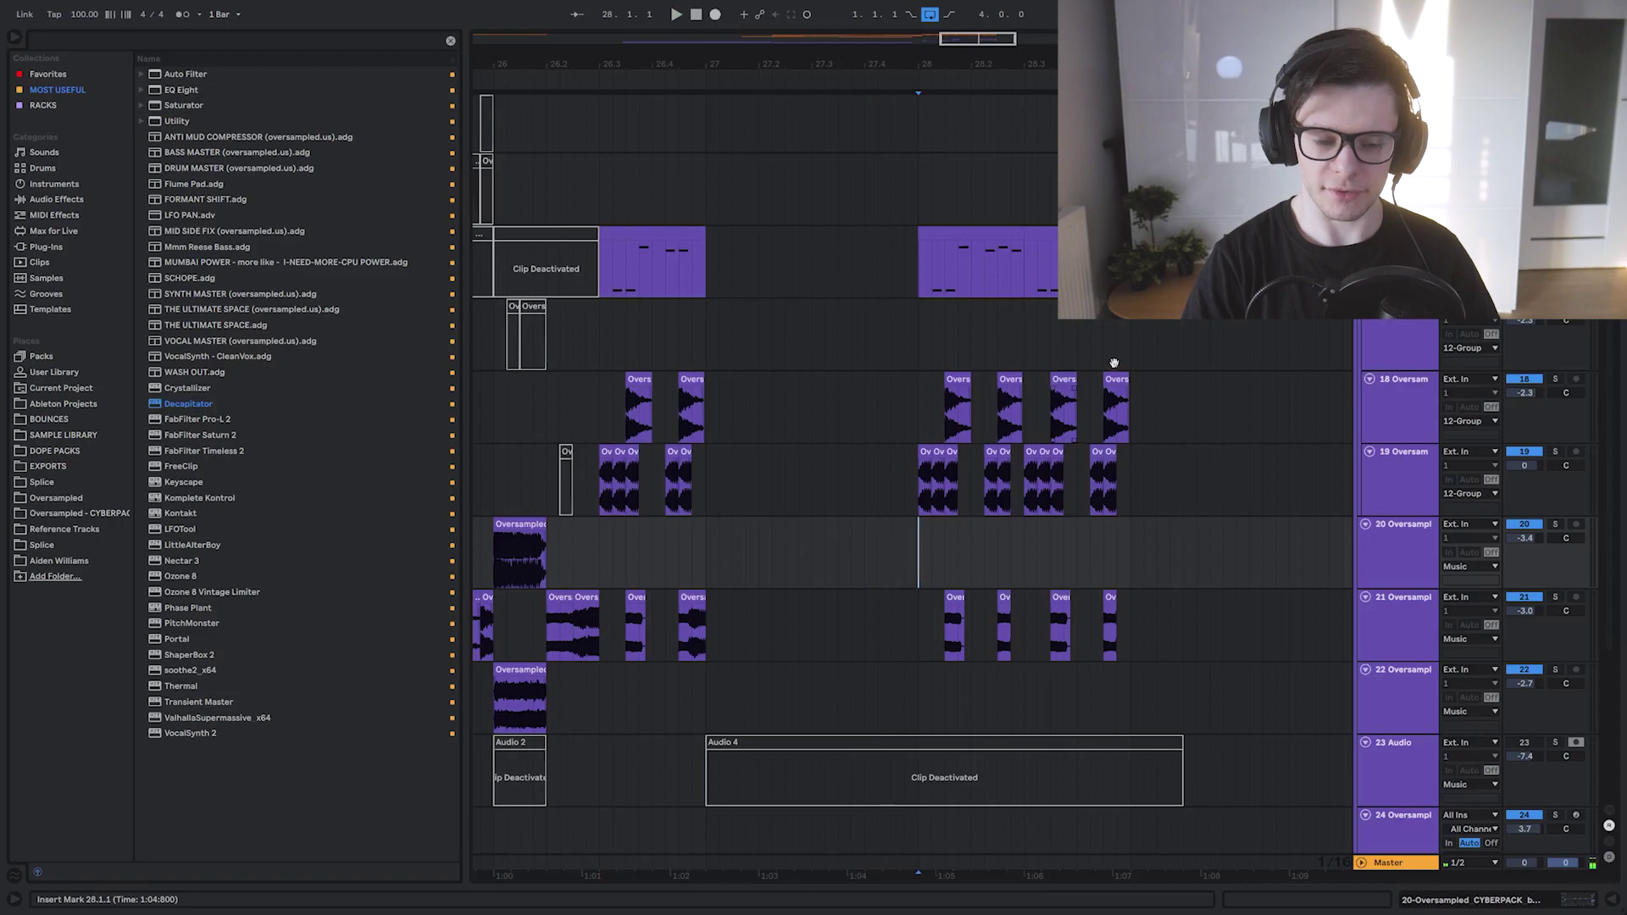
Play from 28.1.1, undo the last edit and duplicate the selected section on tracks 16 to 21
left_click_drag(1123, 396, 1125, 334)
key("space")
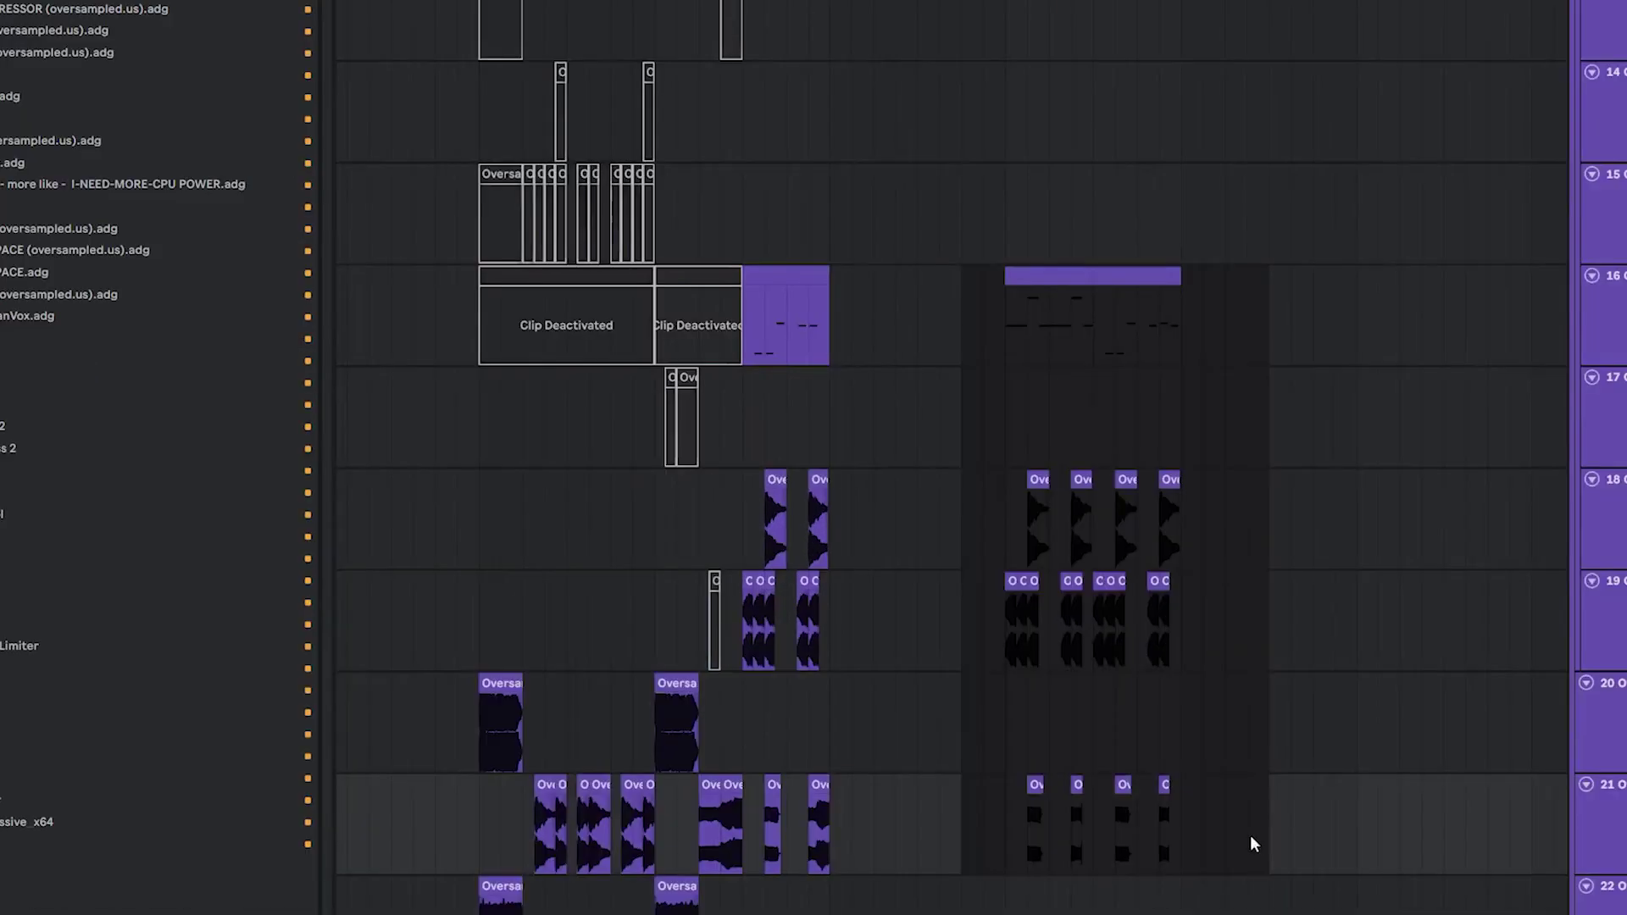
key("ctrl+z")
key("ctrl+d")
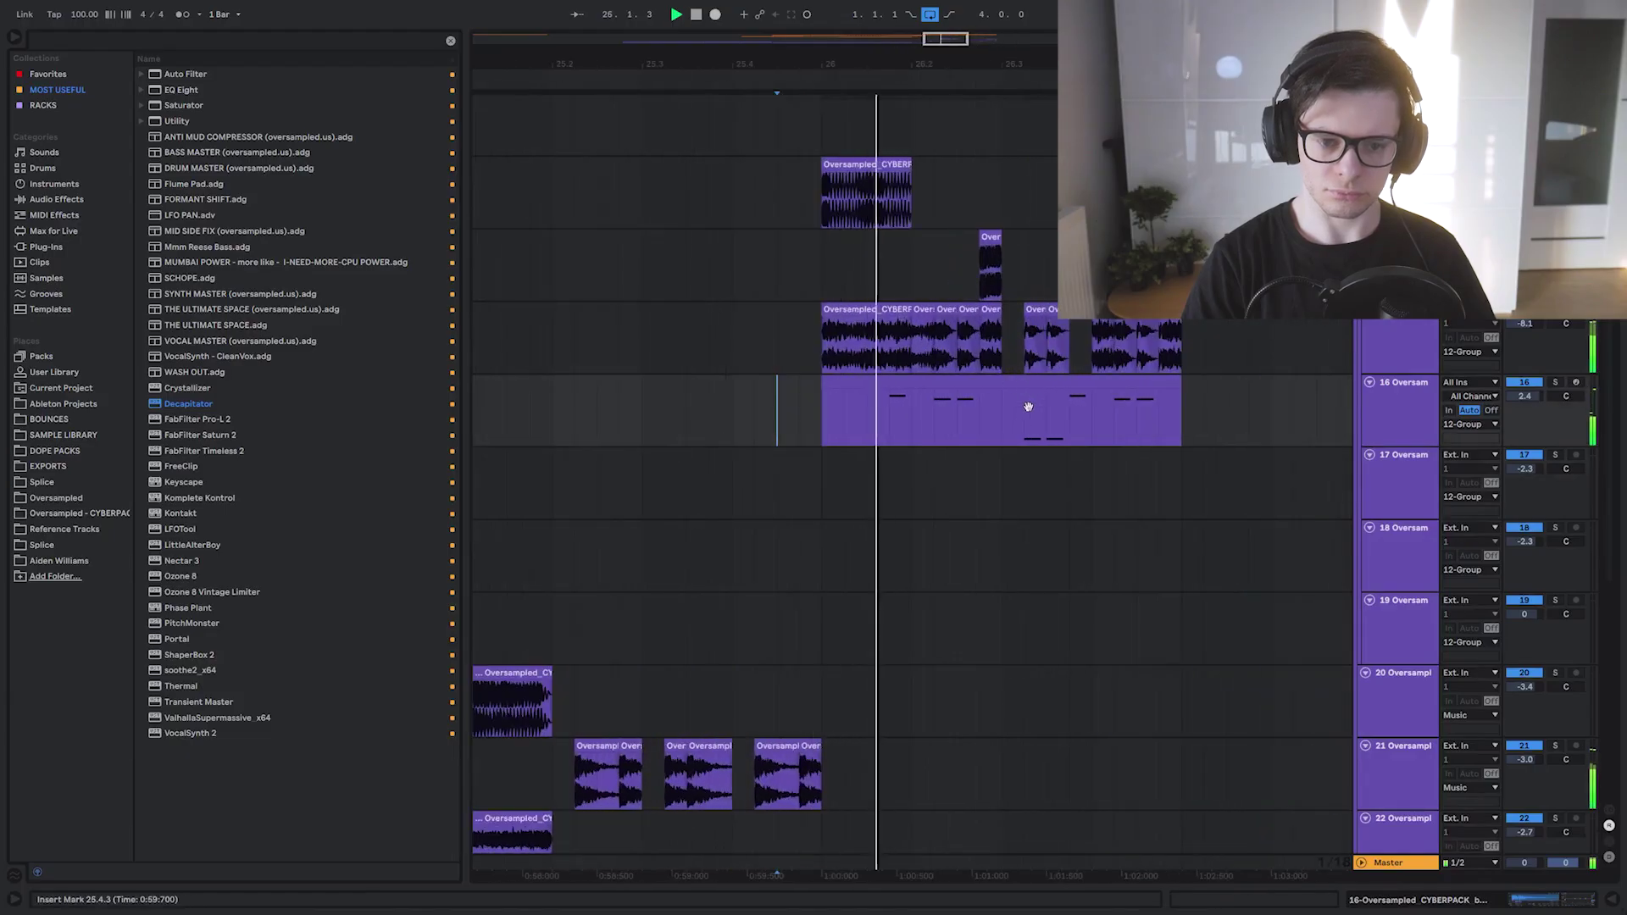
Play the extended drop from 25.4.3 and check the bass patterns on tracks 16 to 22
left_click_drag(1028, 406, 1006, 453)
left_click(802, 303)
key("space")
key("space")
scroll(829, 377, "down", 3)
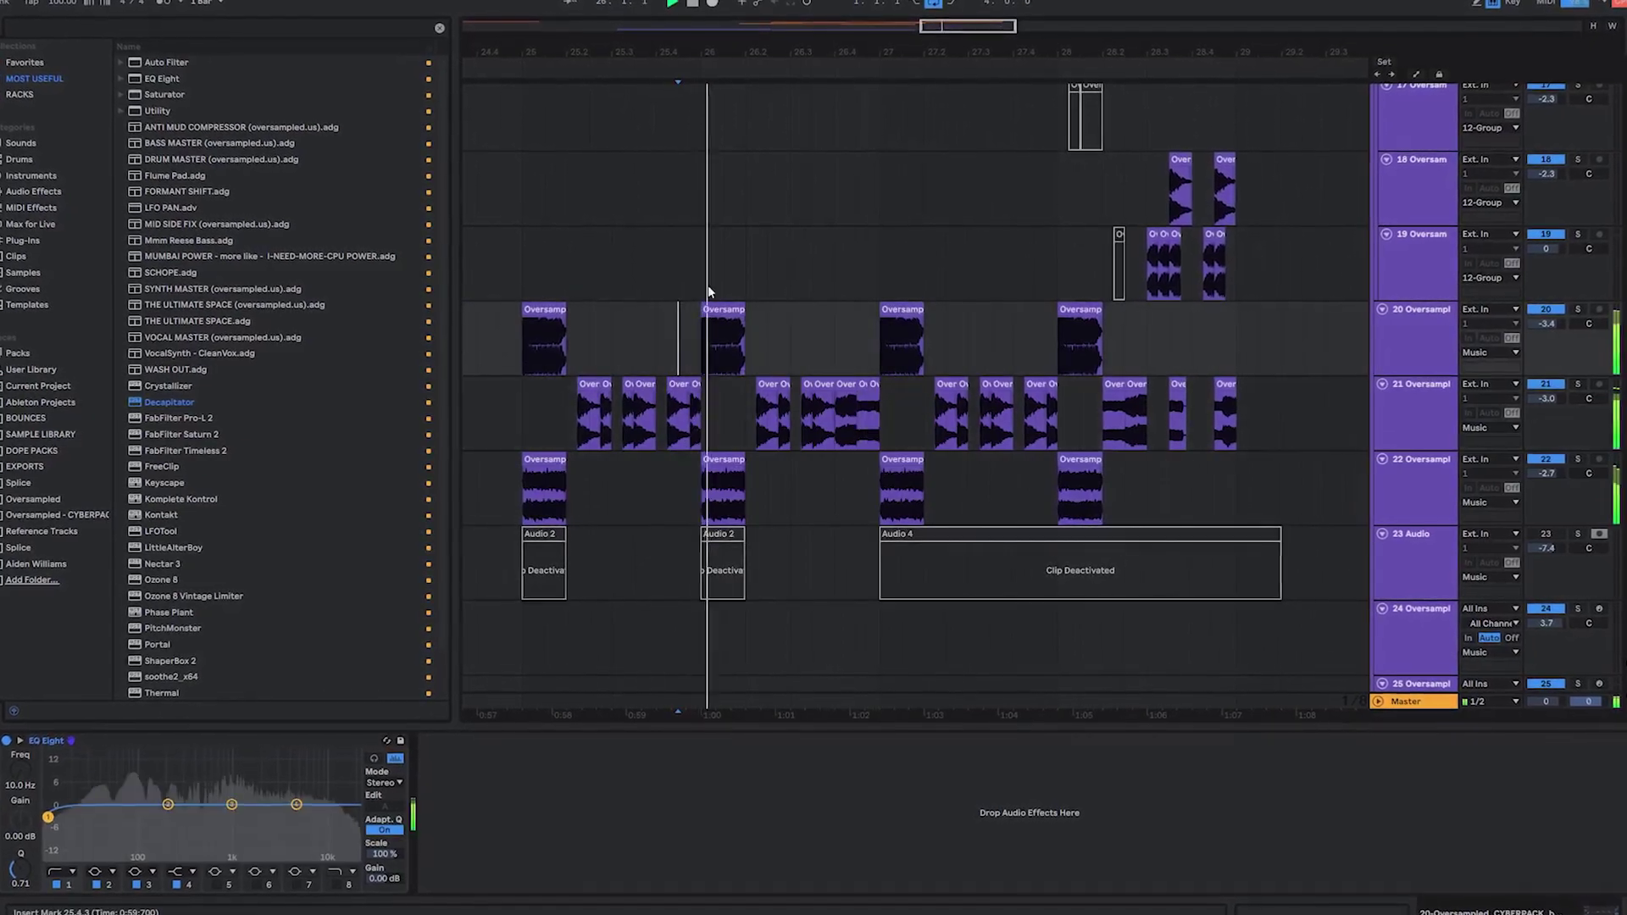
scroll(898, 284, "up", 6)
scroll(902, 281, "down", 5)
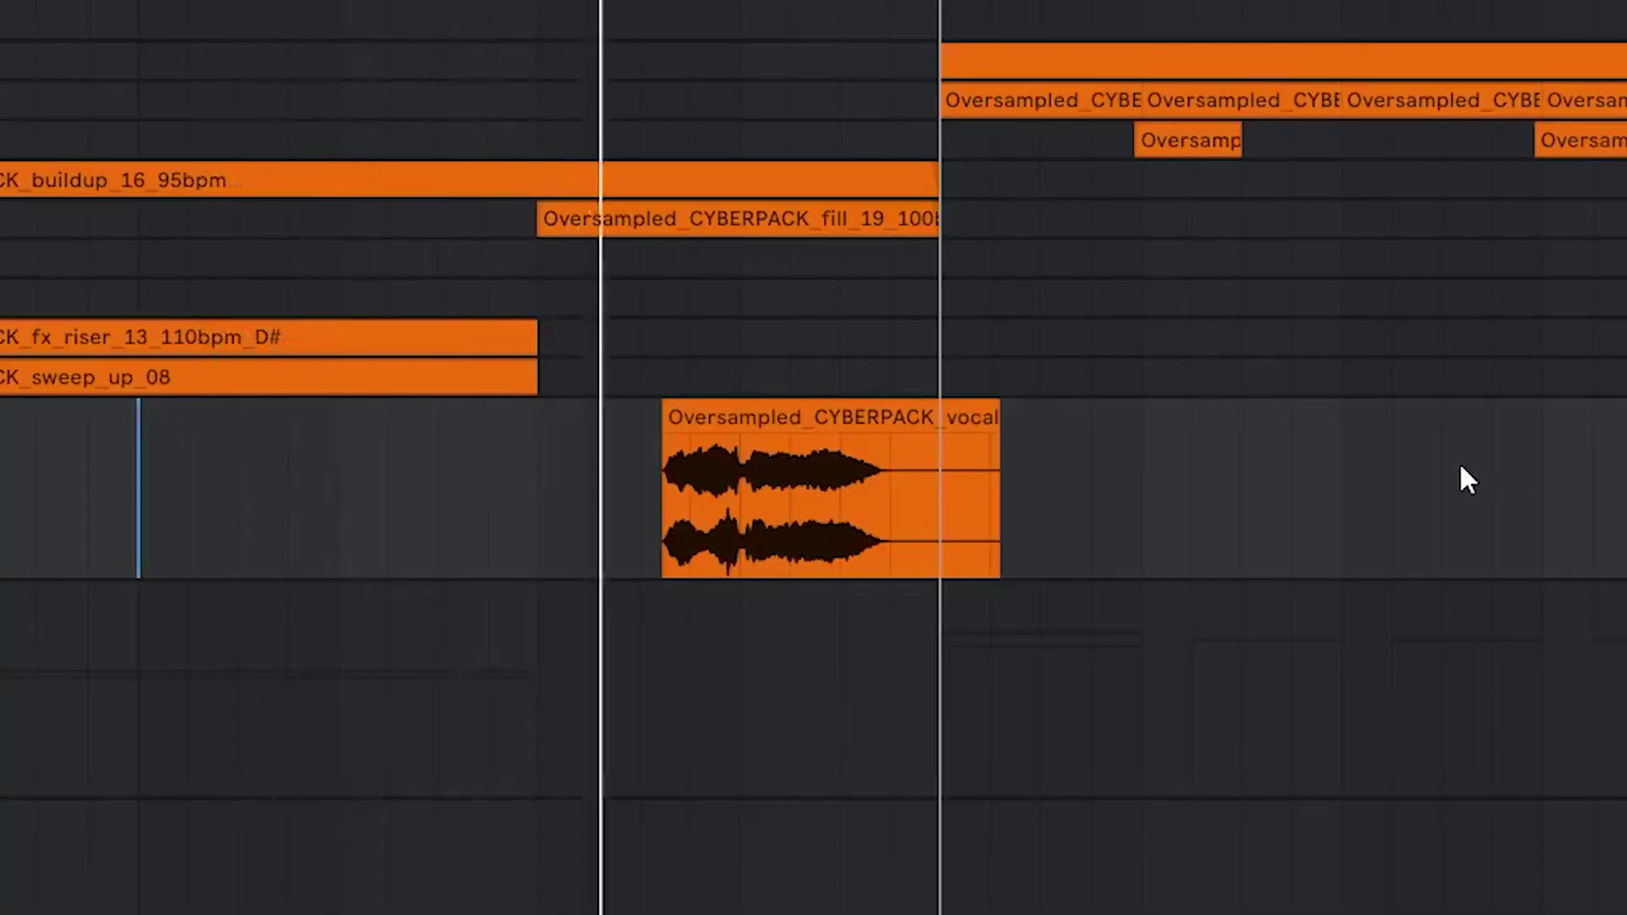
Delete the drum clips on tracks 2 to 4 from 32.2.1 to 33.1.1
left_click_drag(1135, 474, 190, 508)
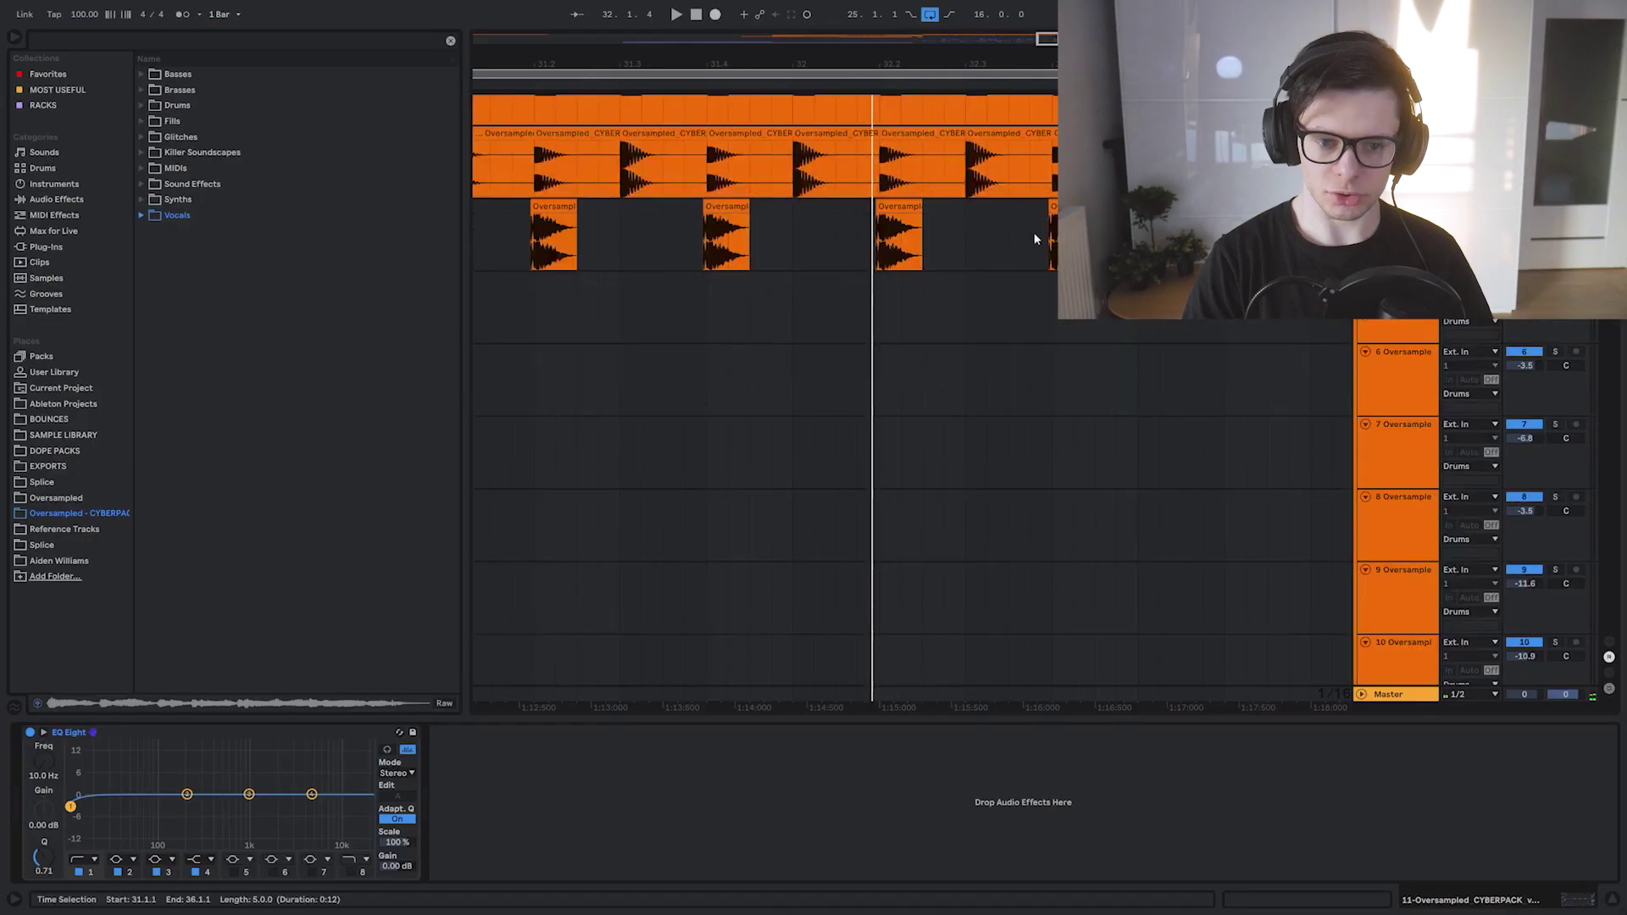
left_click_drag(883, 367, 1125, 206)
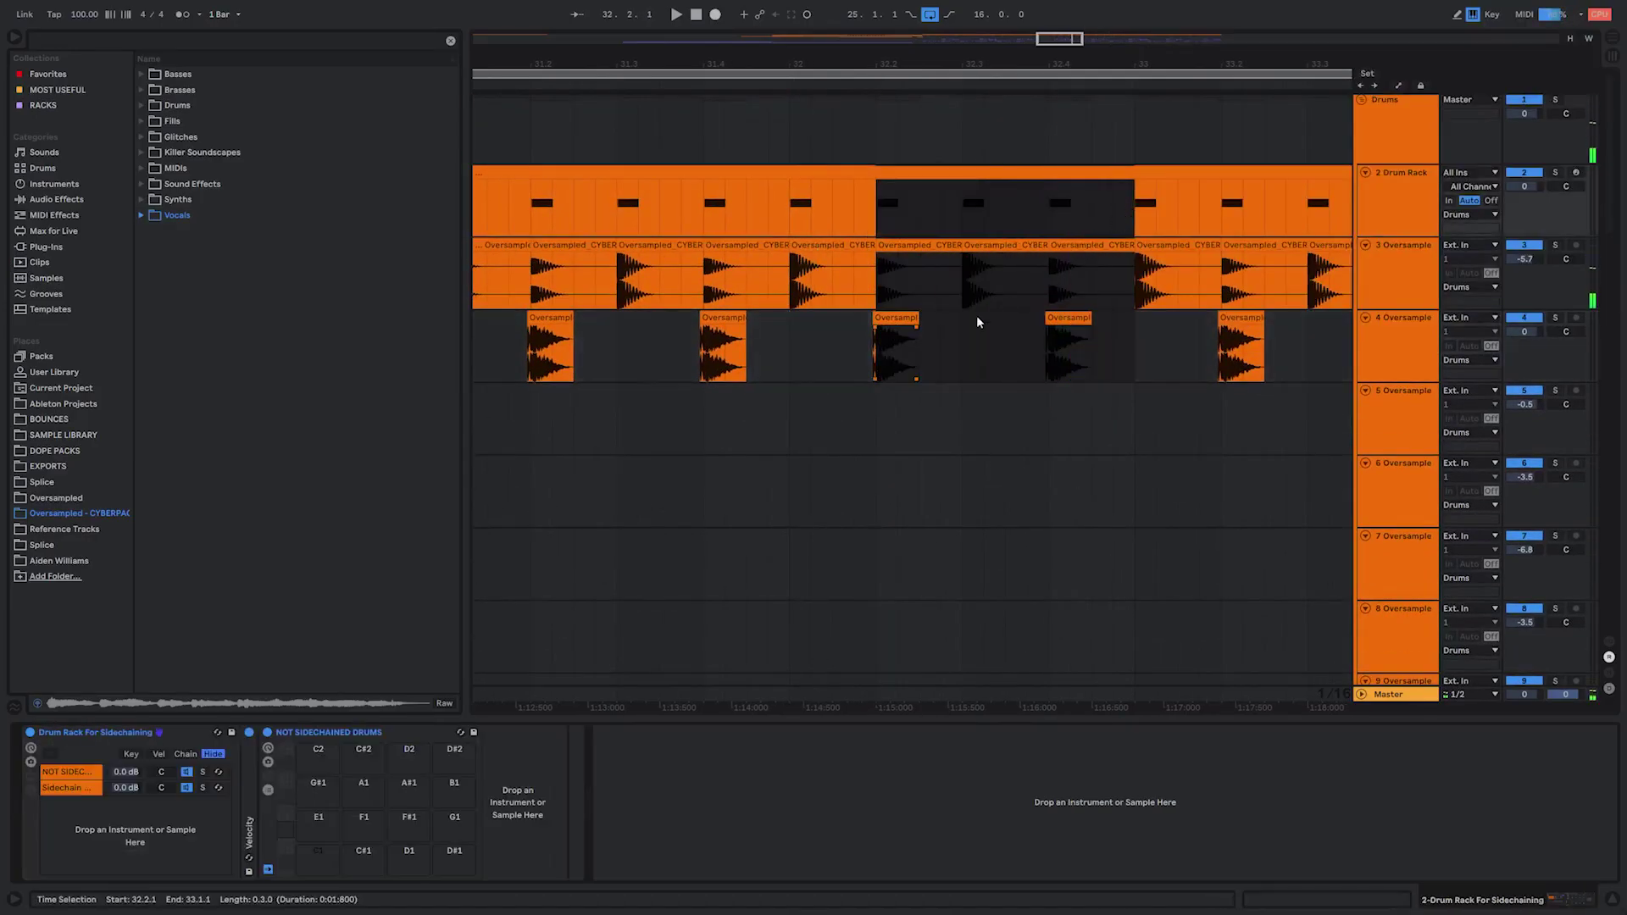
key("Delete")
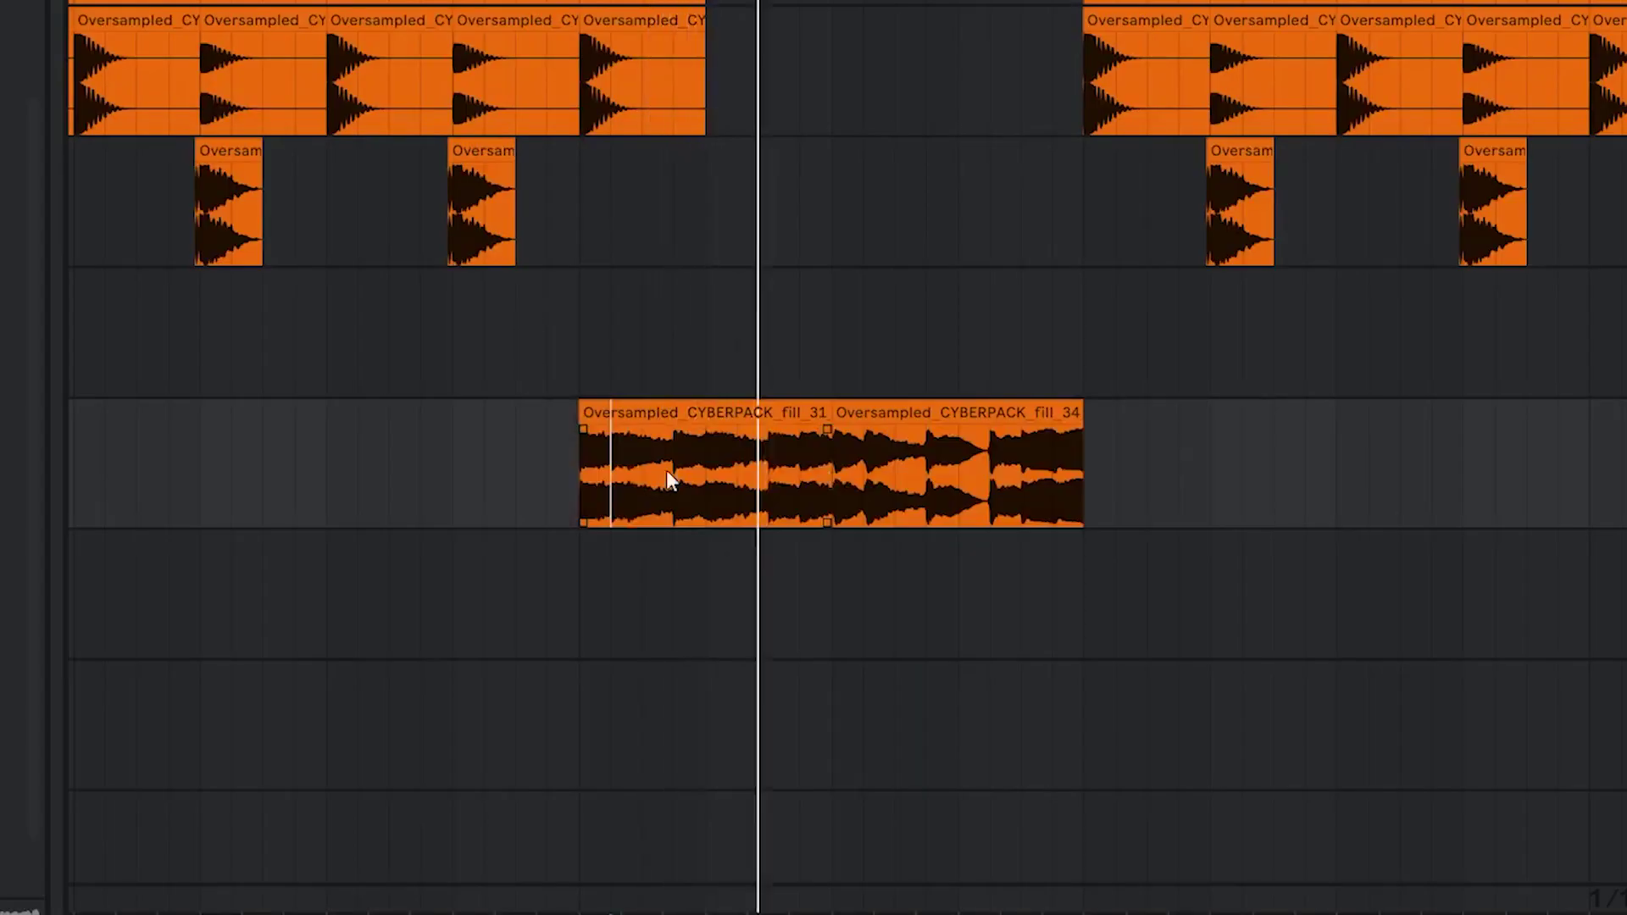
Select a short slice of the fill_31 clip, play the new fill and adjust the end of the top_loop_12_110bpm clip on track 6
left_click_drag(612, 478, 640, 479)
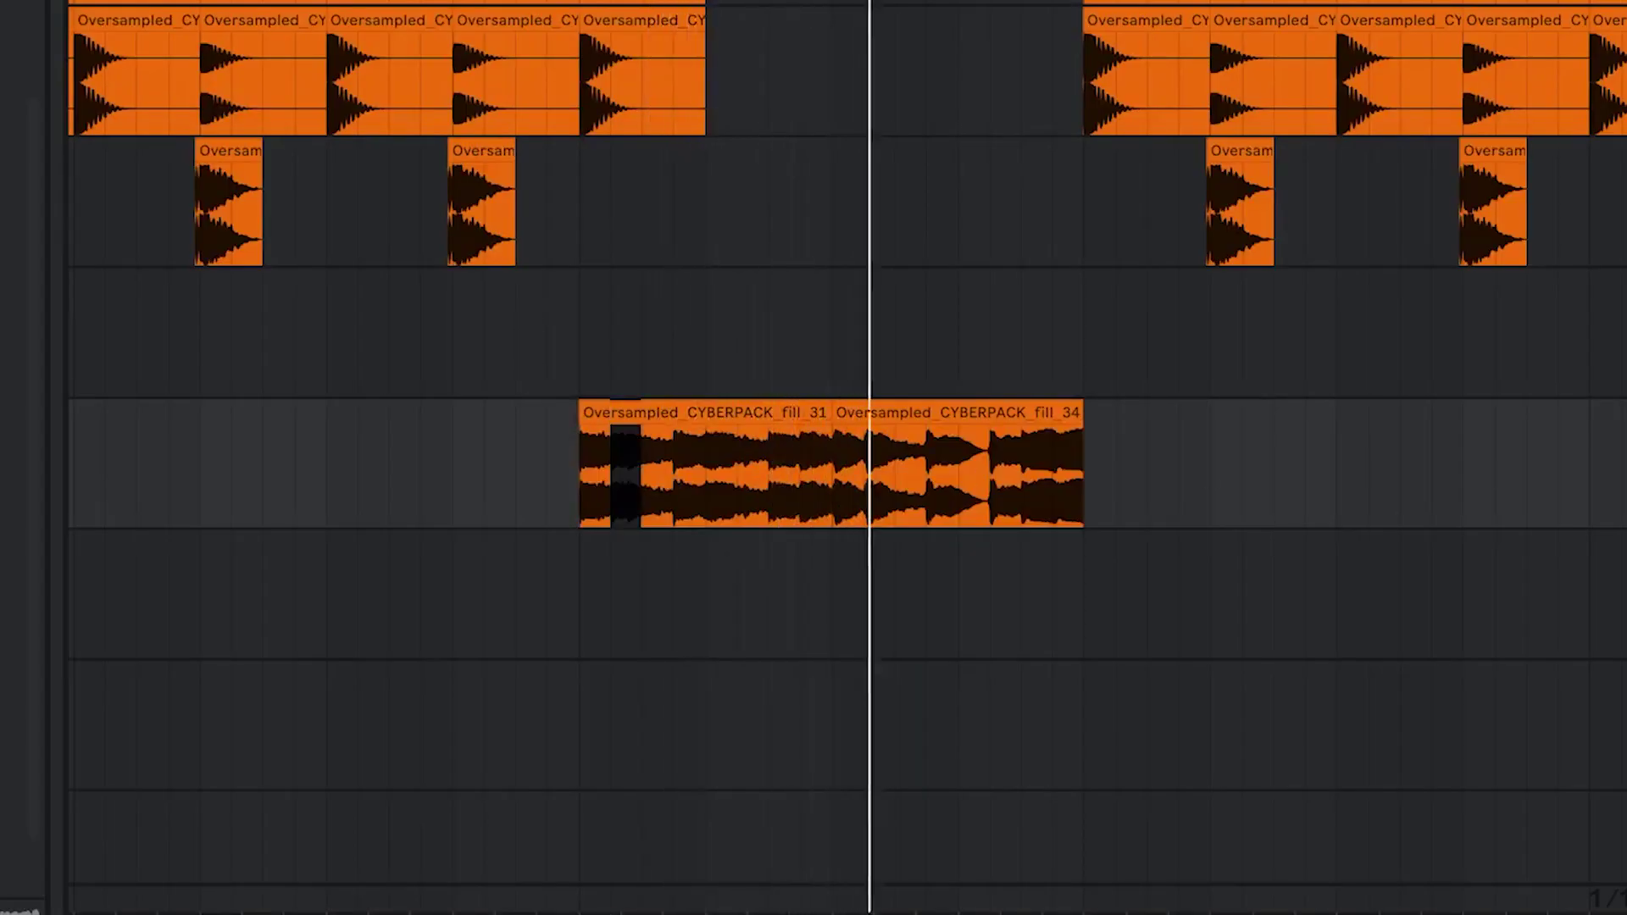
left_click(220, 388)
key("space")
key("space")
left_click_drag(734, 346, 839, 286)
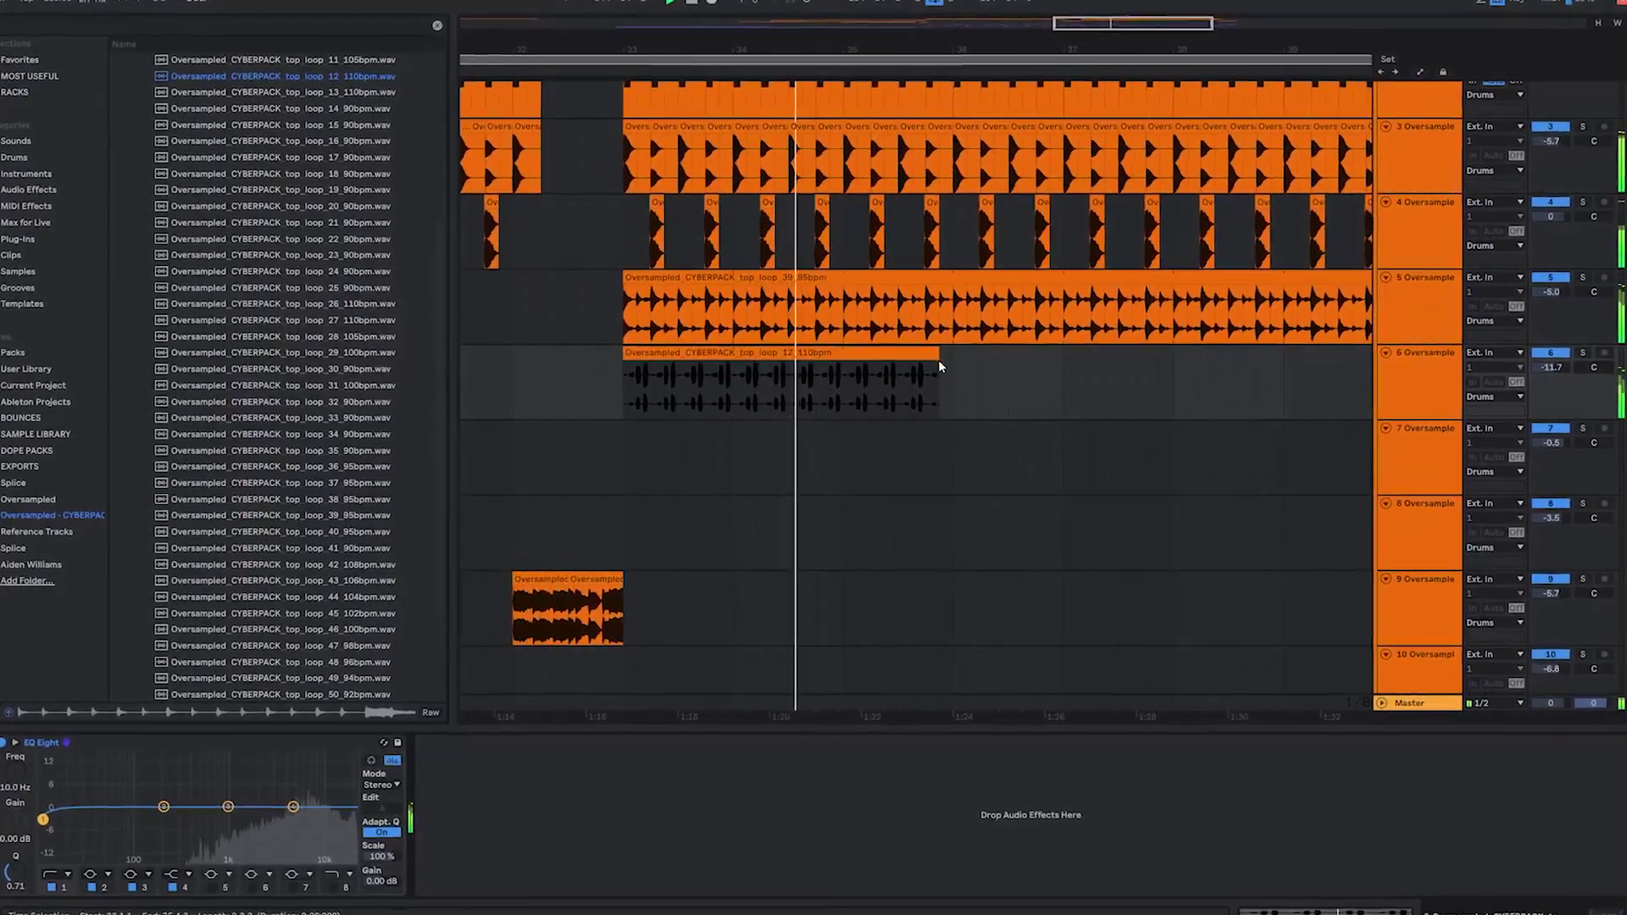
left_click_drag(938, 355, 890, 387)
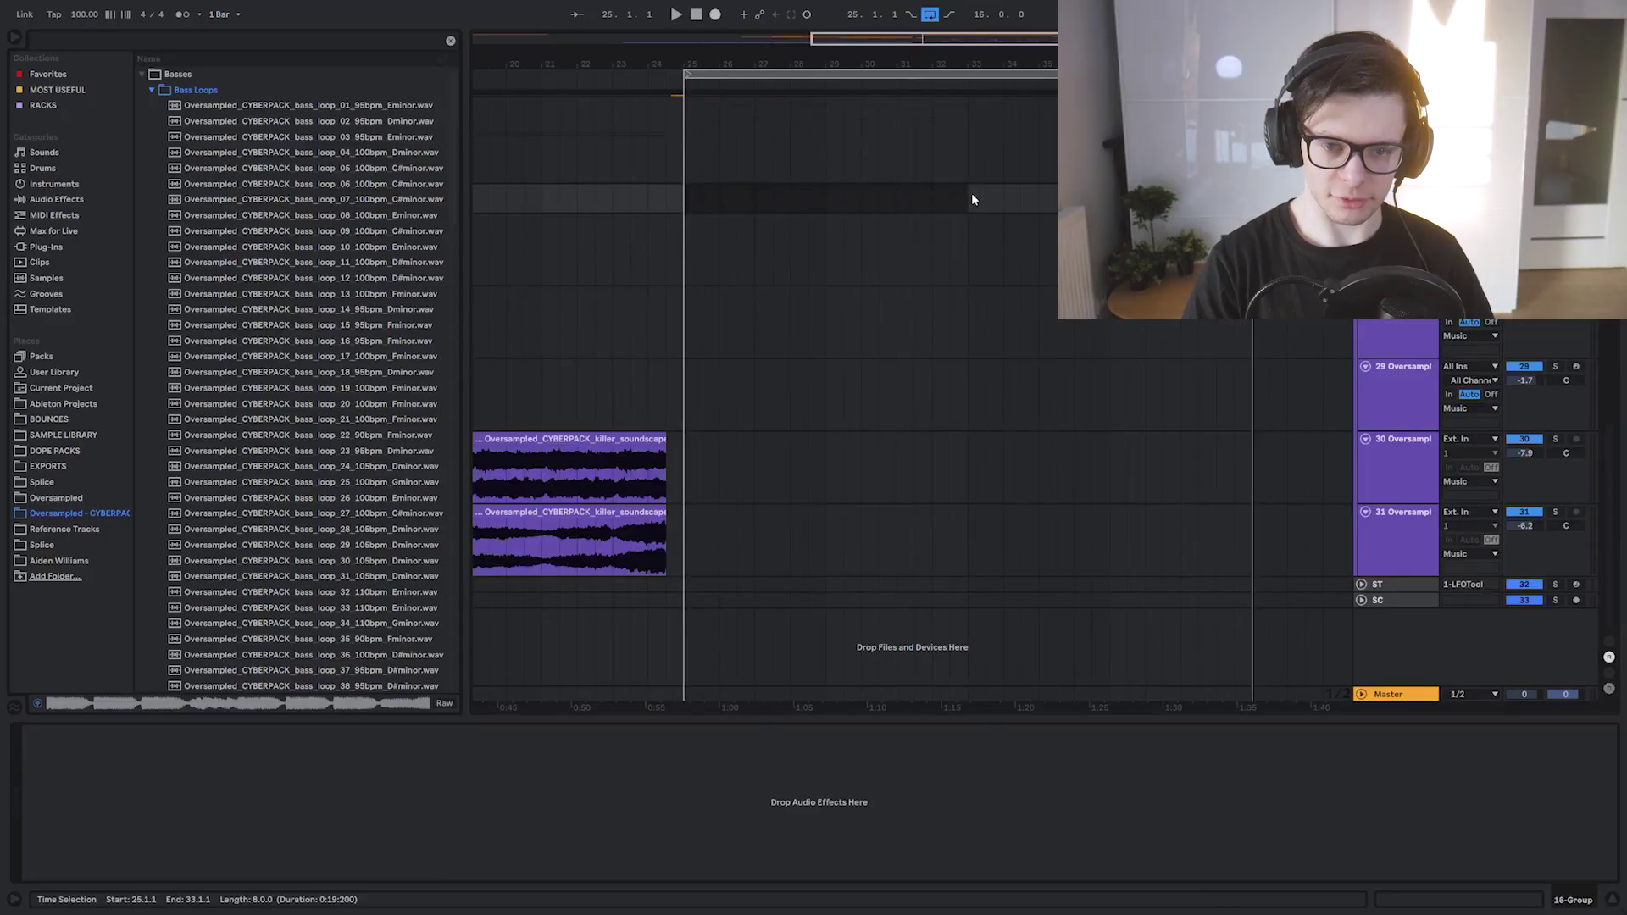
Paste the eight-bar bass group section at 33.1.1 and add two audio tracks for new basses
left_click(972, 197)
key("ctrl+v")
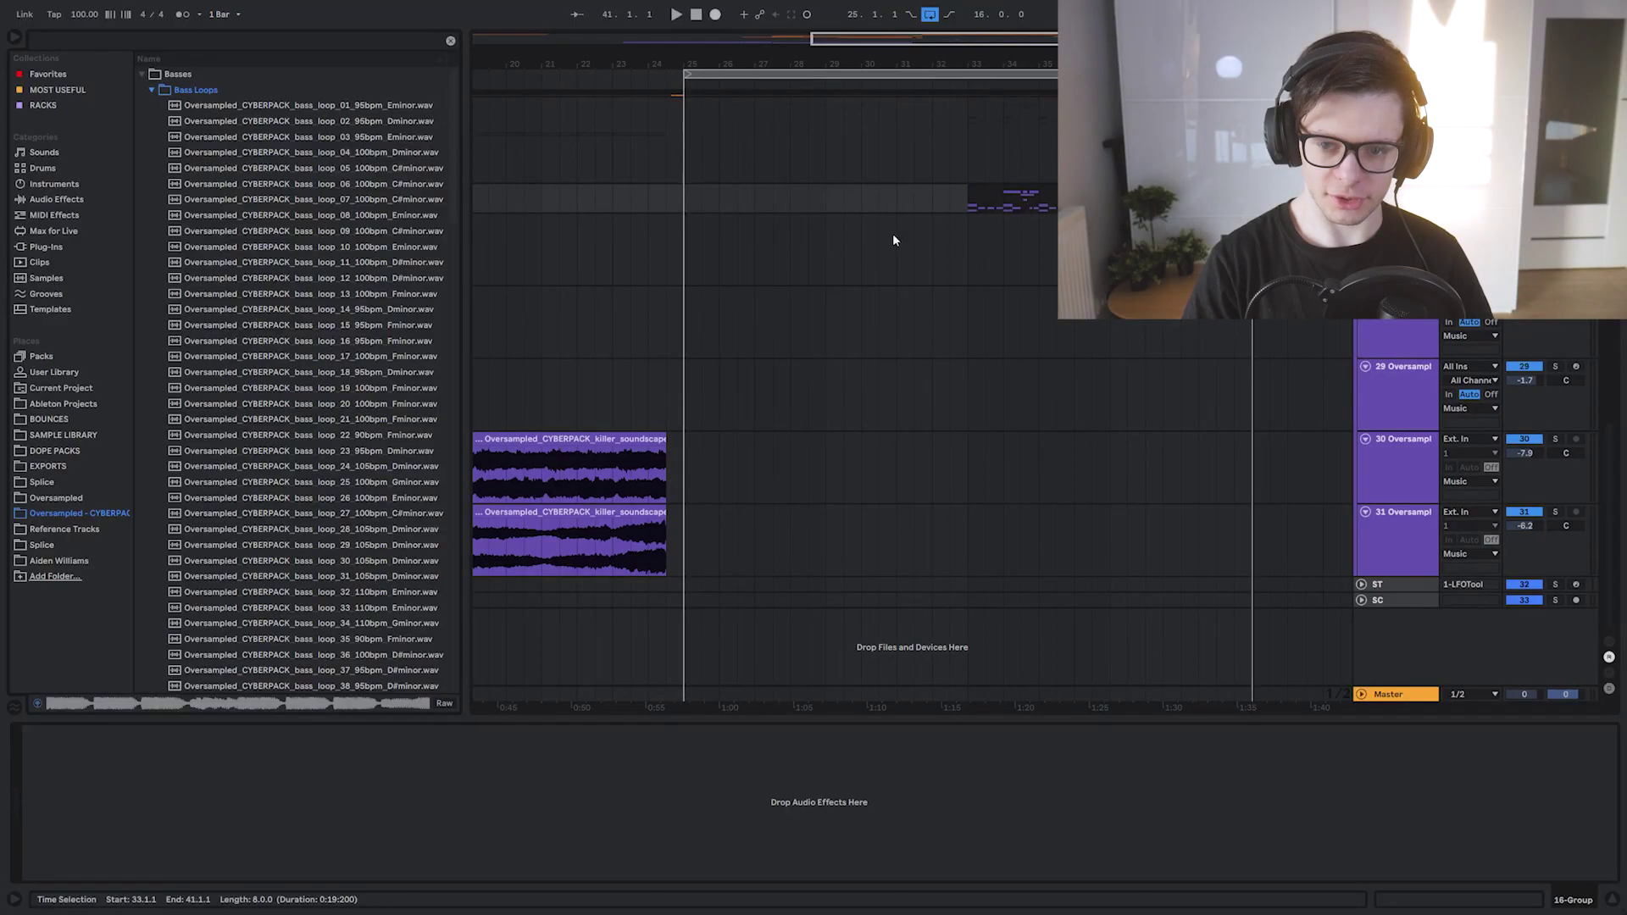
scroll(1049, 237, "down", 5)
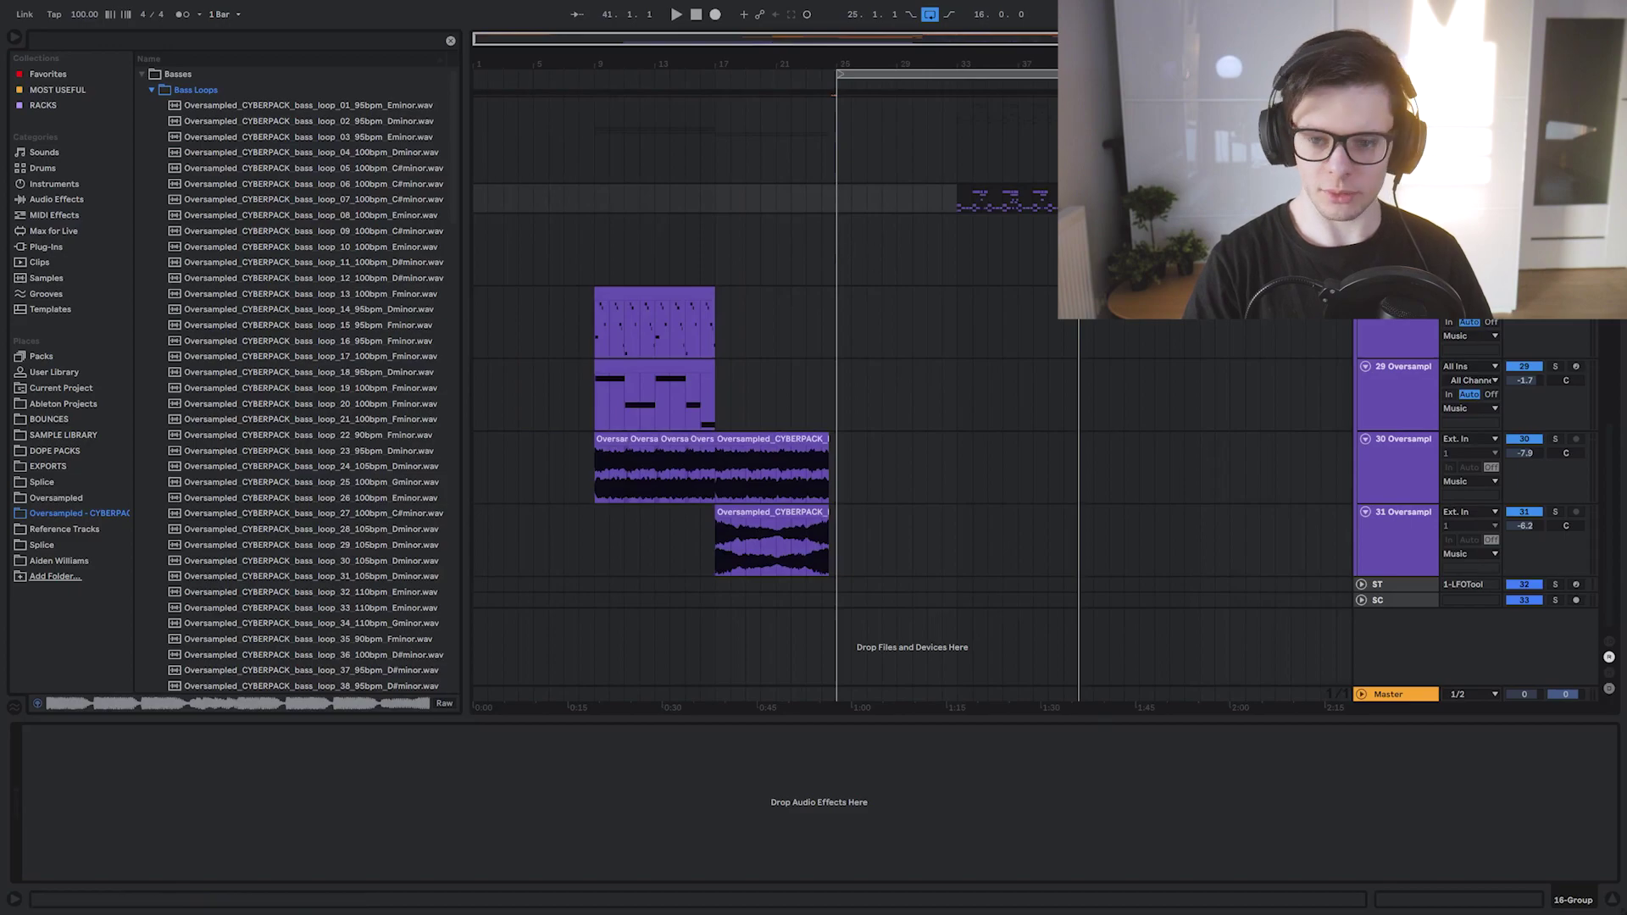
key("Down")
key("ctrl+t")
key("ctrl+t")
scroll(814, 286, "up", 3)
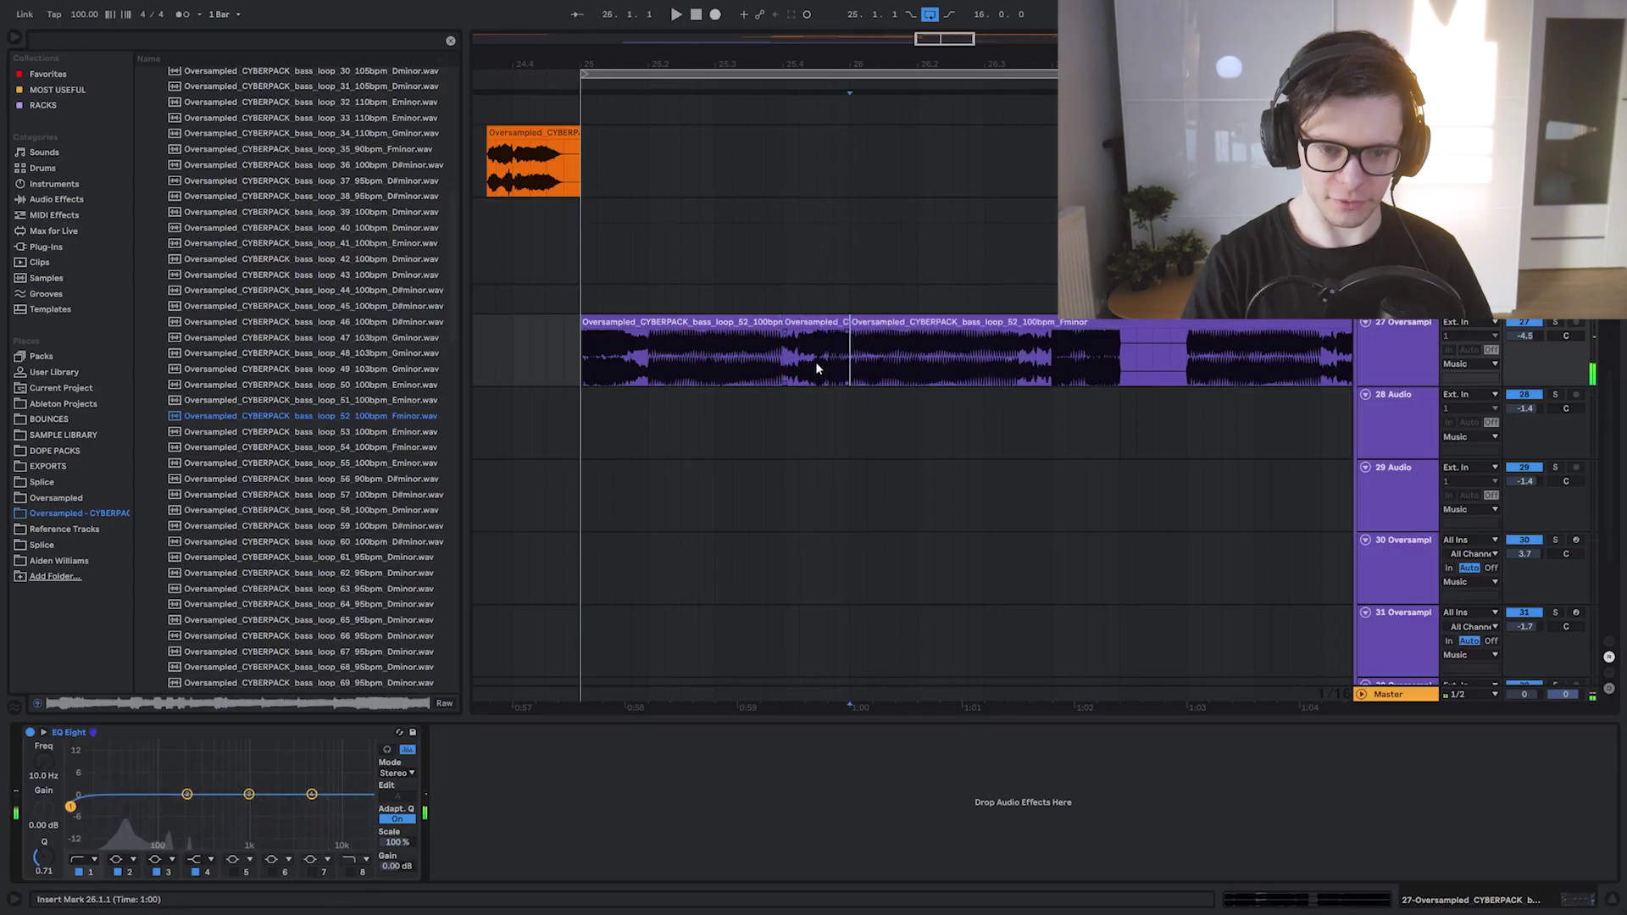
Delete the parts of bass_loop_52_100bpm_Fminor on track 27 from 26.1.1 to 26.3.1 and from 27.1.1 to 27.4.1
left_click(856, 360)
left_click(982, 361)
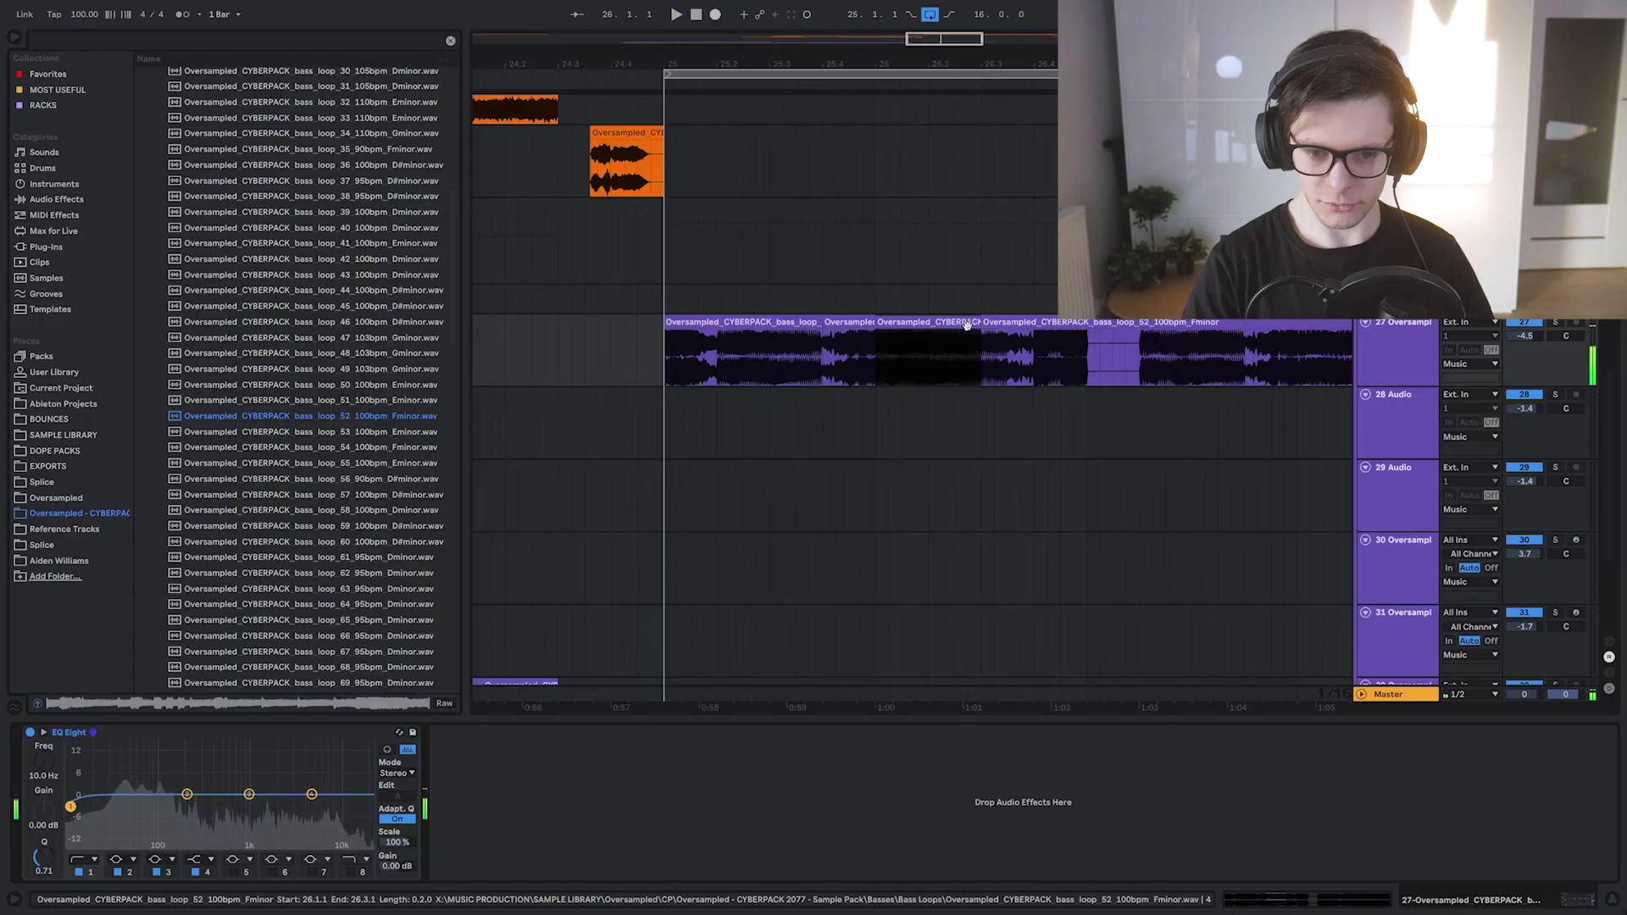
key("Delete")
left_click(974, 365)
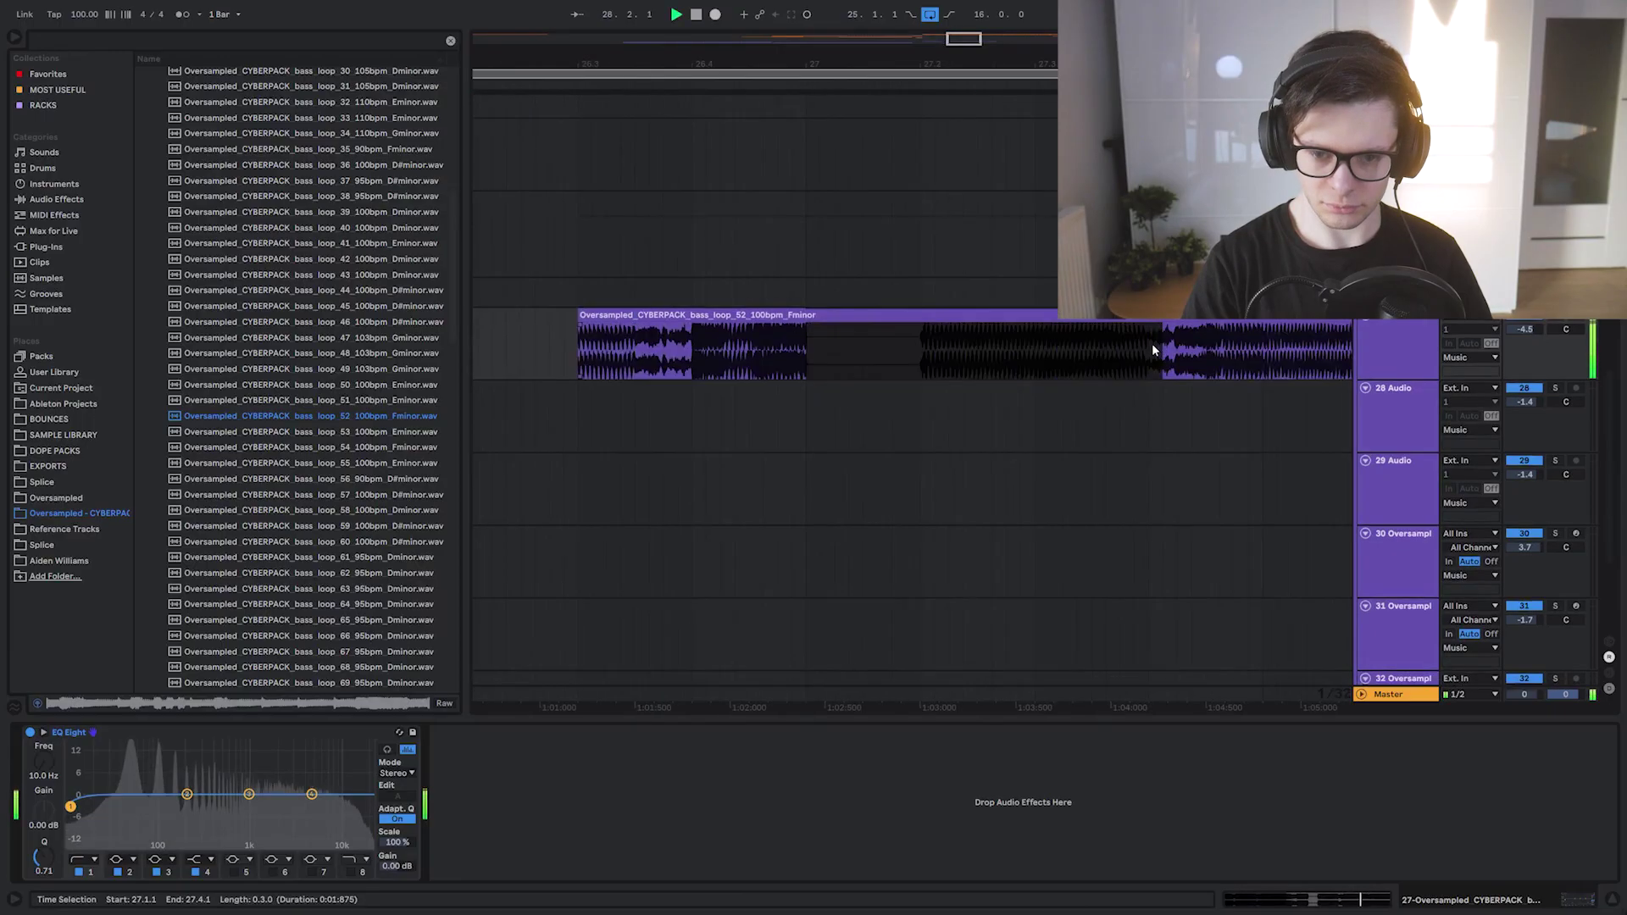
key("Delete")
Play the remaining bass_loop_52 pieces on track 27 from different points to check the cuts
left_click(1132, 348)
key("space")
key("space")
left_click_drag(1210, 349, 958, 359)
key("space")
key("space")
Split the bass_loop_52 clip on track 27 and select the deactivated bass_loop_54 piece on track 28
left_click(1010, 354)
key("ctrl+e")
left_click_drag(1153, 360, 824, 347)
left_click(1042, 352)
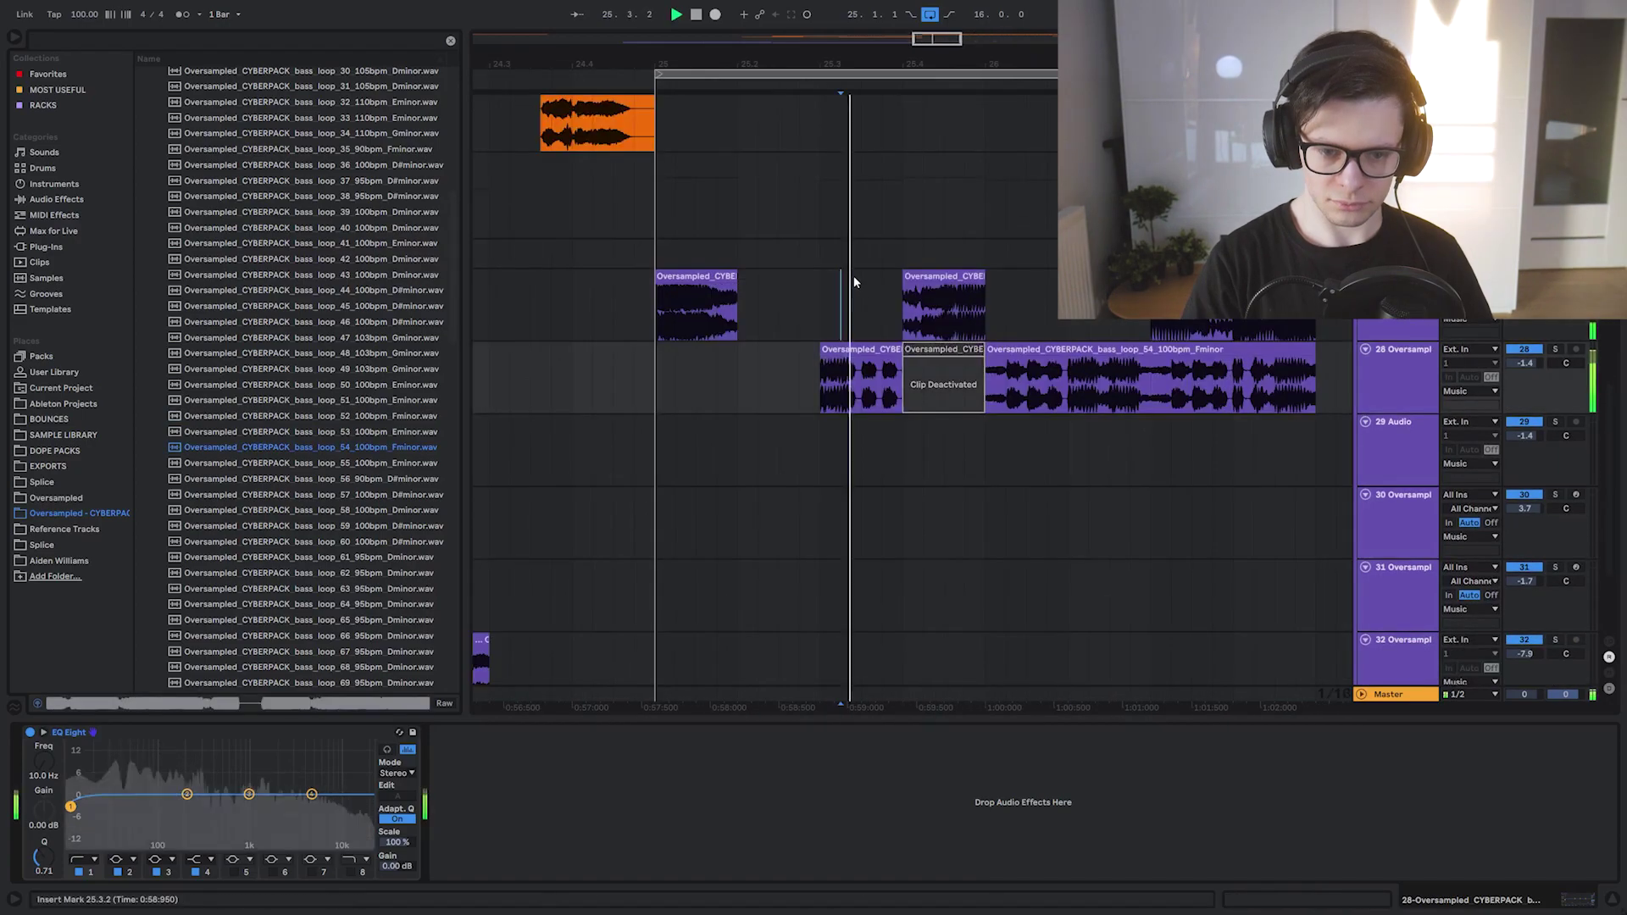
left_click(910, 373)
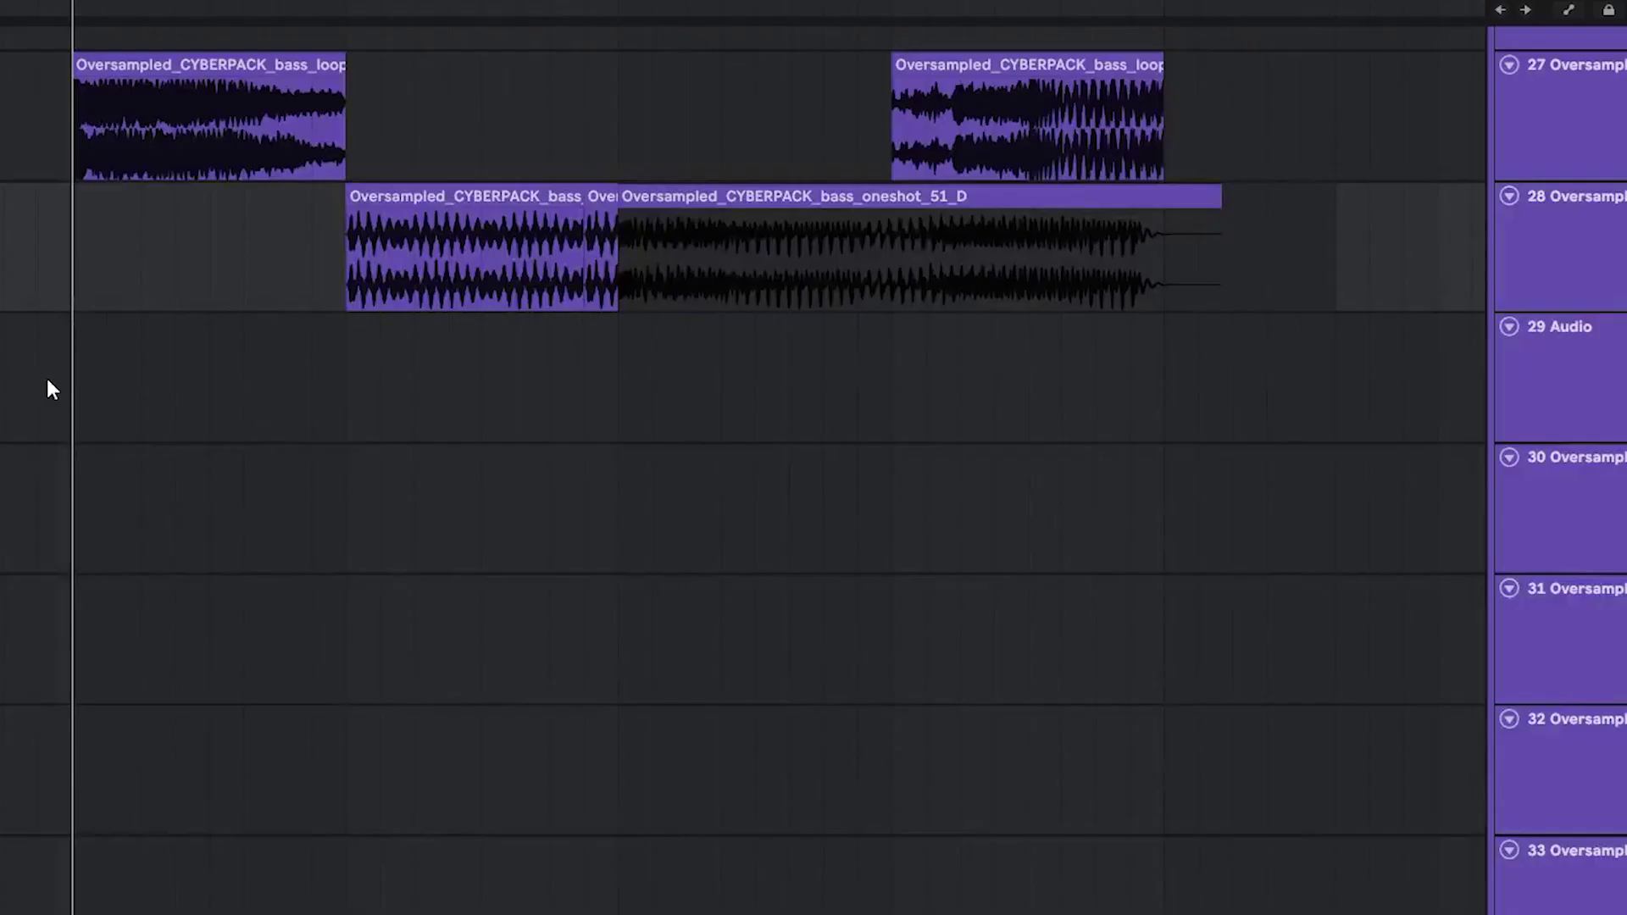
Play the drop from before bar 25 and review the bass_oneshot_51_D chops between the bass_loop_52 pieces
left_click(47, 381)
key("space")
left_click_drag(98, 370, 226, 611)
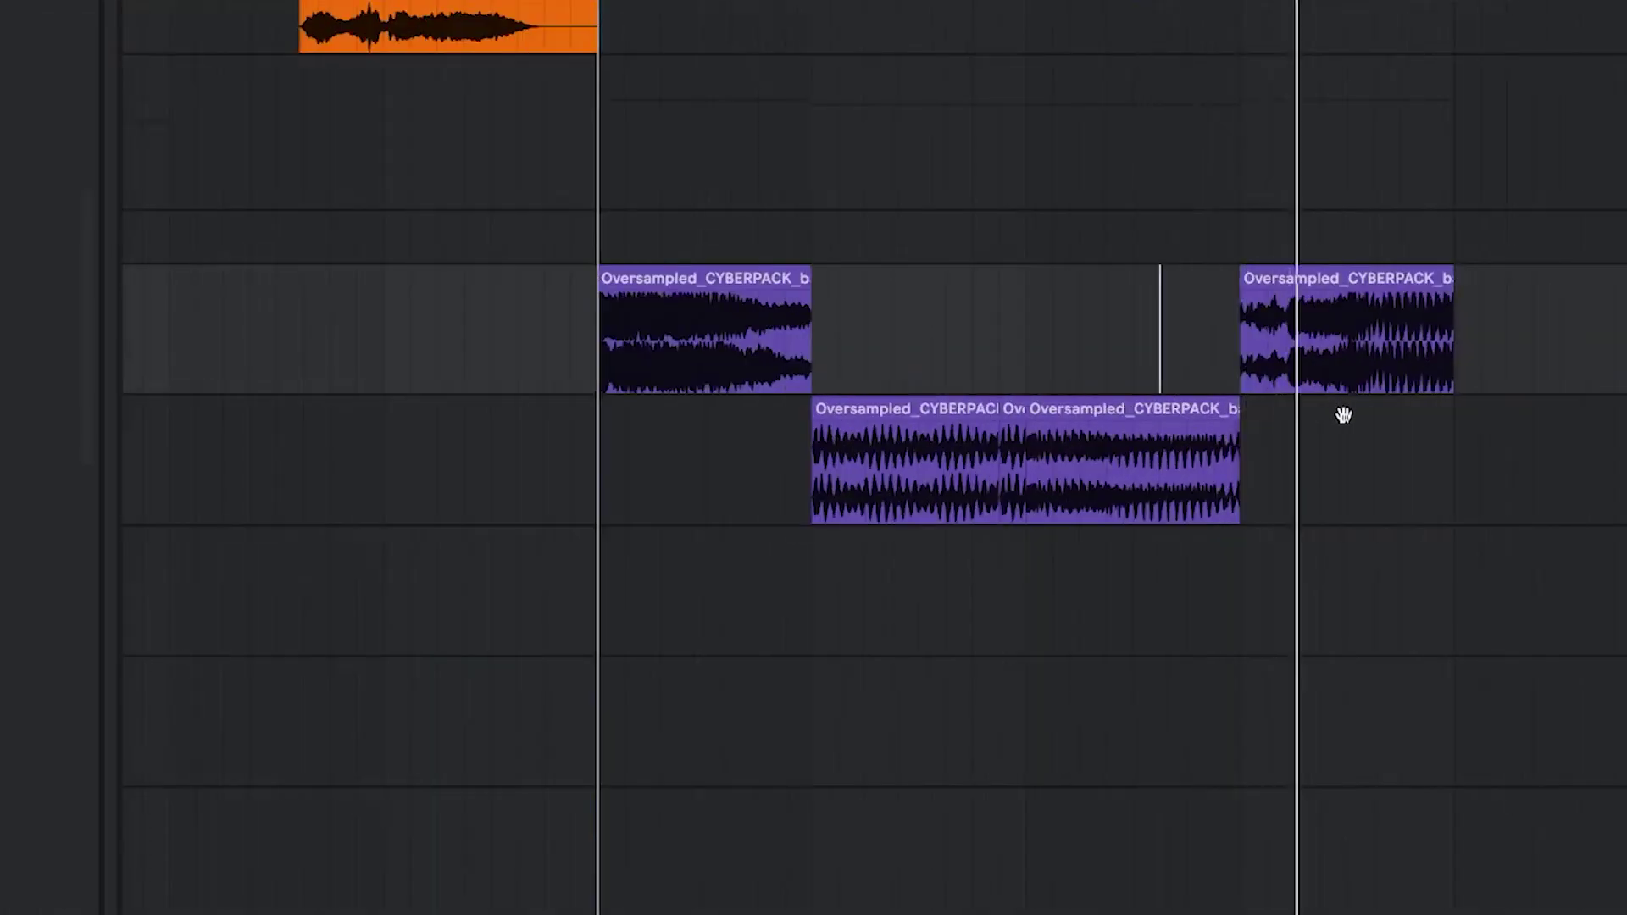
scroll(1343, 413, "up", 2)
scroll(570, 498, "right", 5)
scroll(704, 581, "right", 2)
scroll(704, 581, "down", 2)
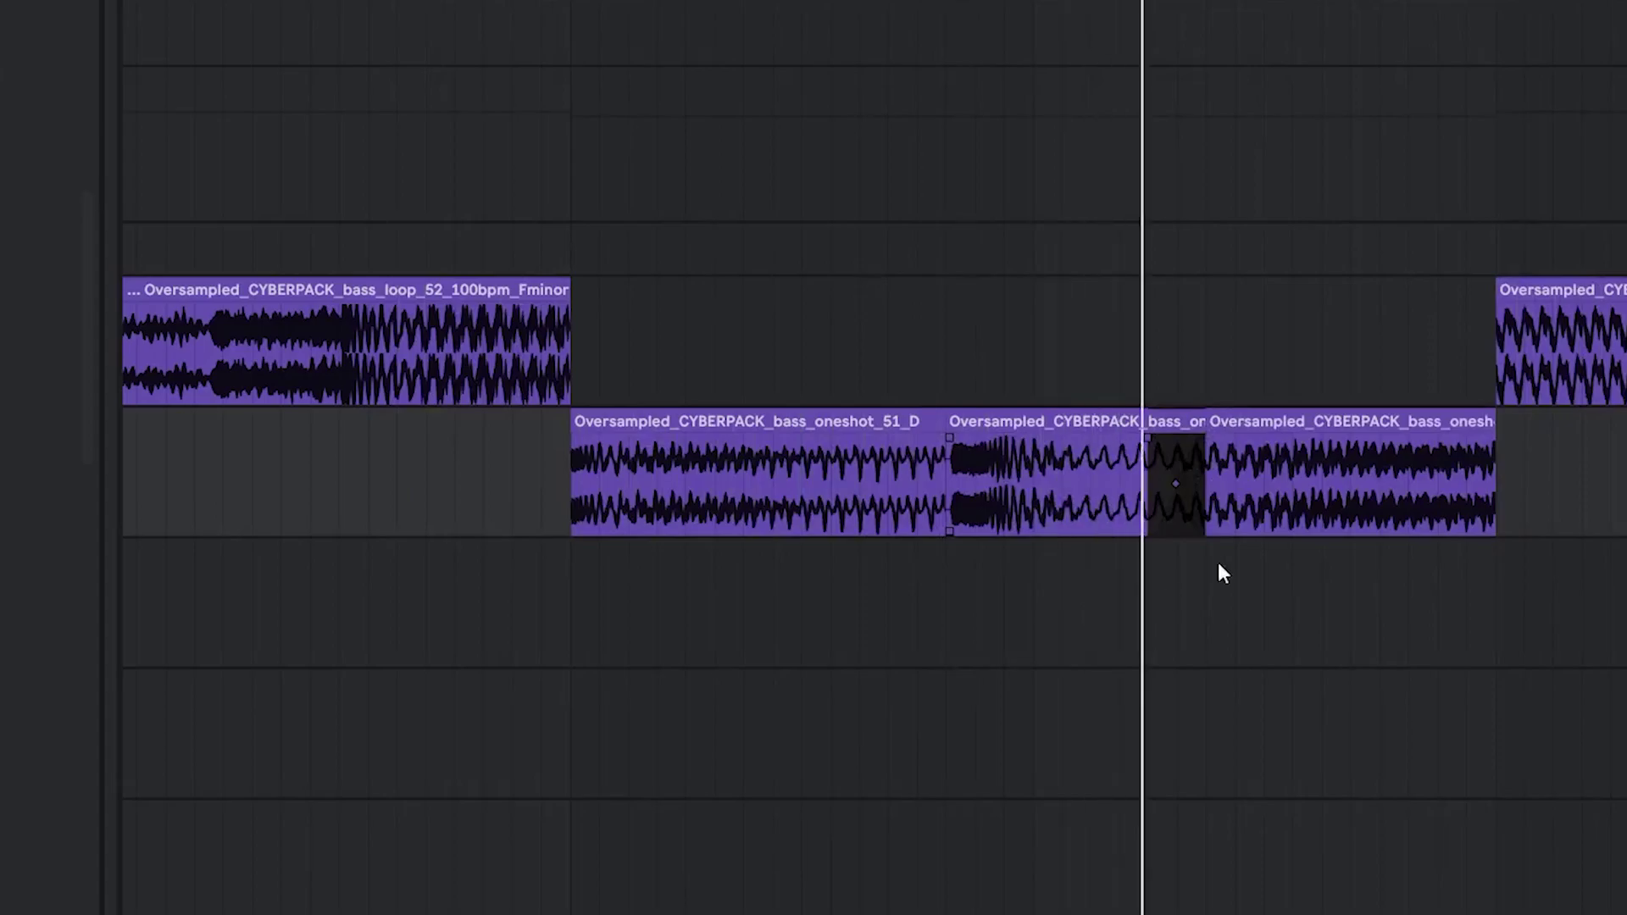
Play the chopped bass one-shots on track 28 in bar 26 from several start points to check their transitions
left_click(1148, 555)
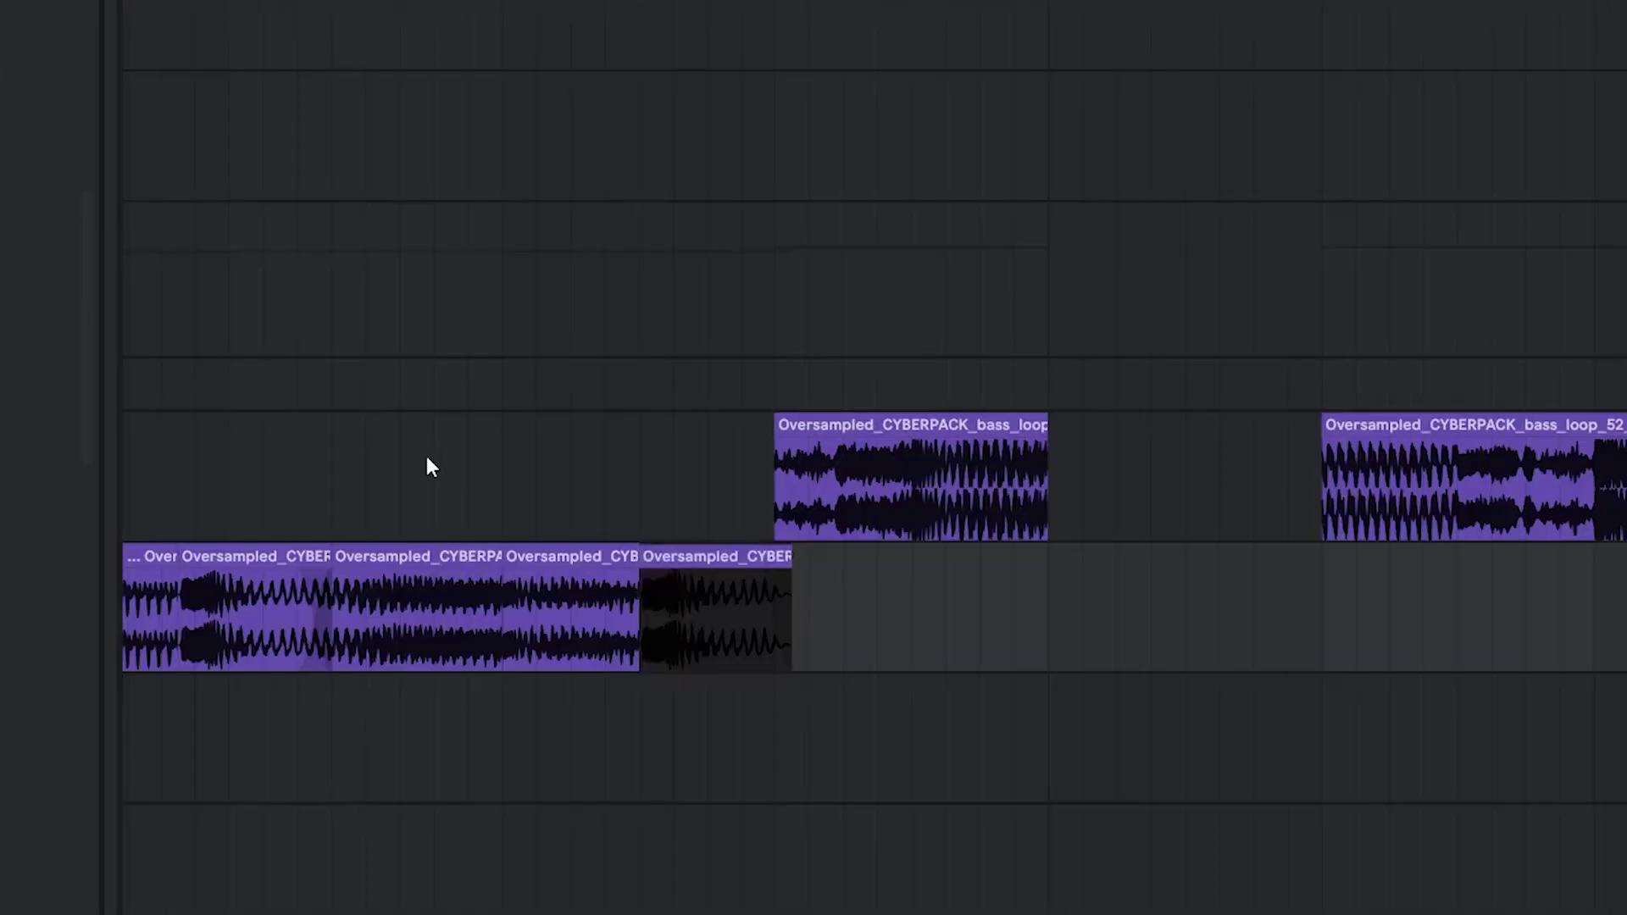
left_click(429, 465)
left_click(646, 584)
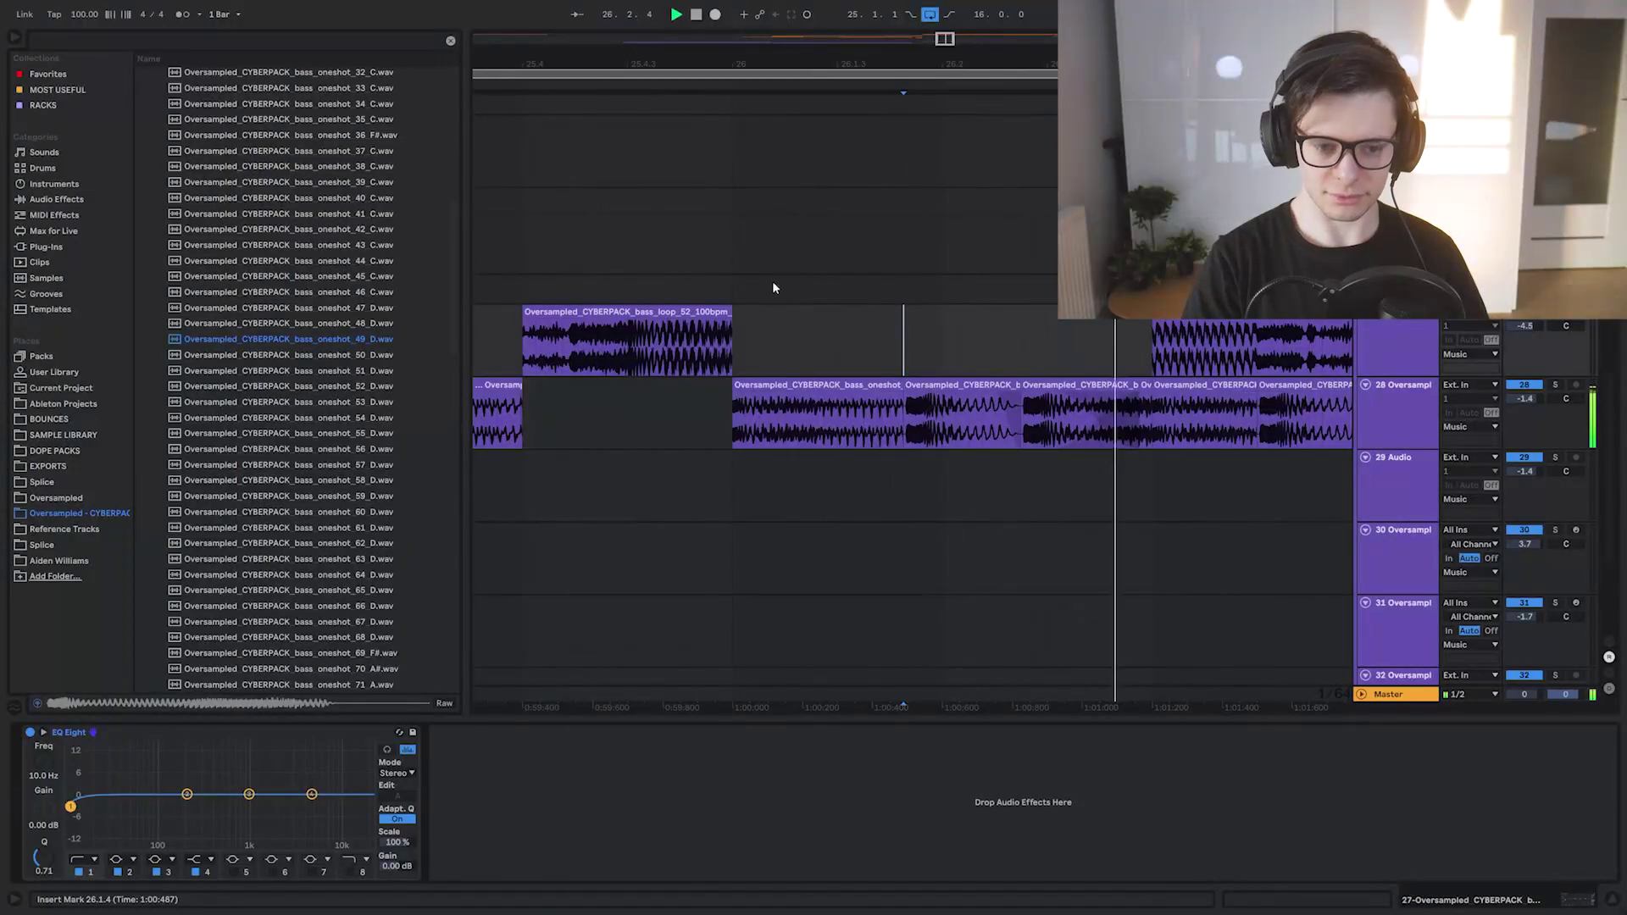
left_click(693, 197)
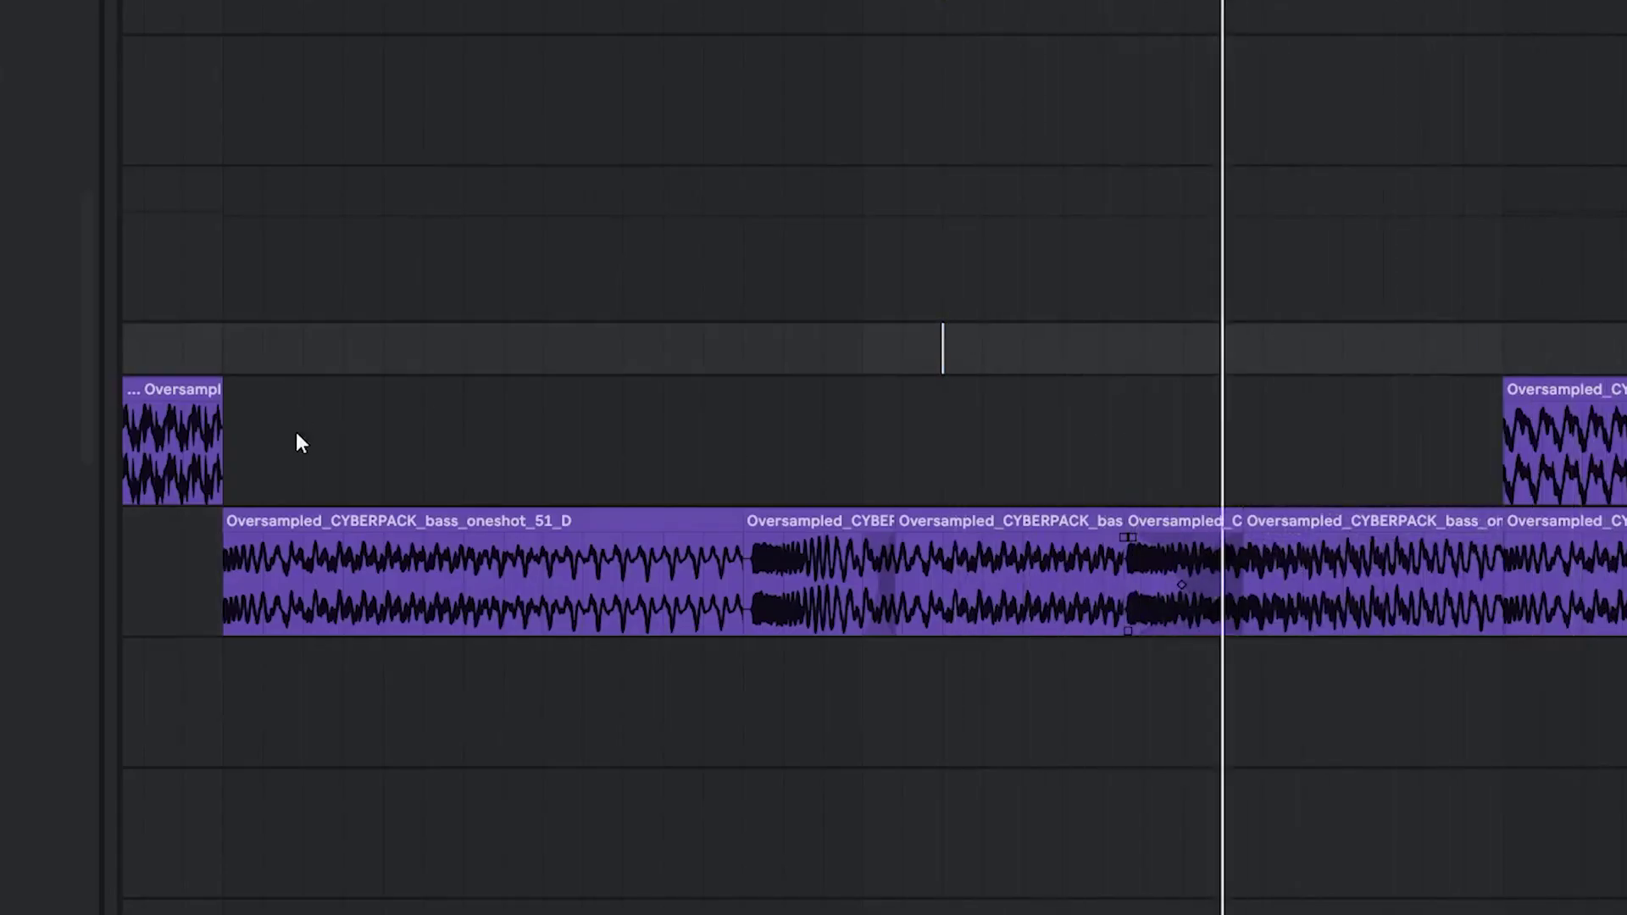
left_click(200, 595)
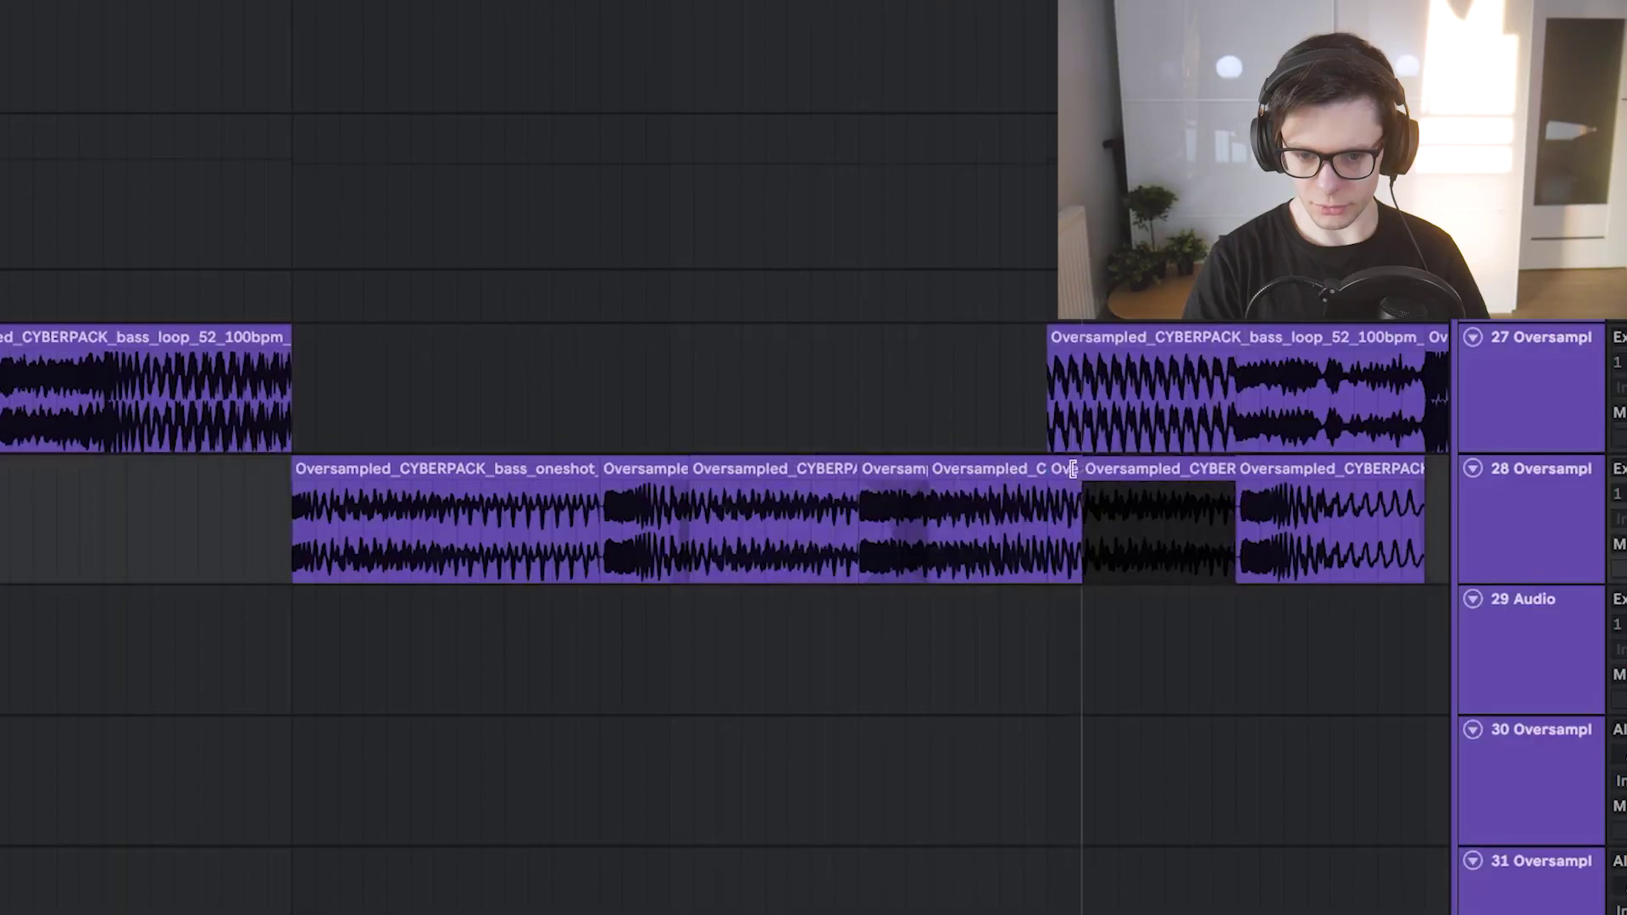
left_click(636, 366)
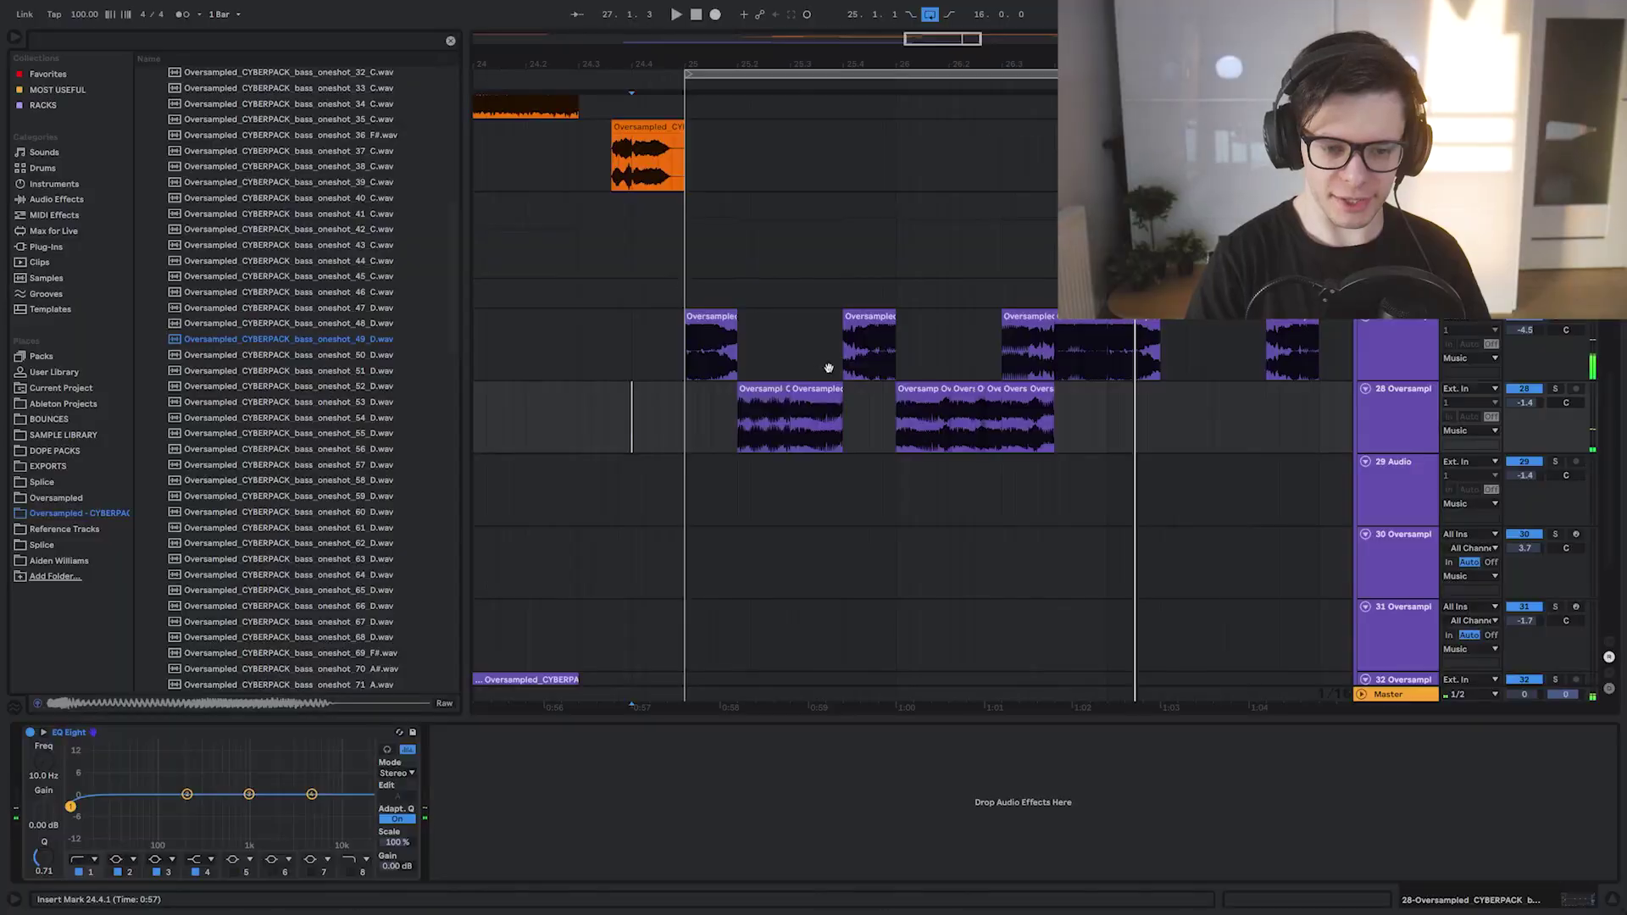
Duplicate the bass pattern on tracks 27 and 28 two bars further along and play it from 27.3.1
left_click_drag(574, 427, 987, 393)
key("ctrl+d")
left_click(862, 346)
key("space")
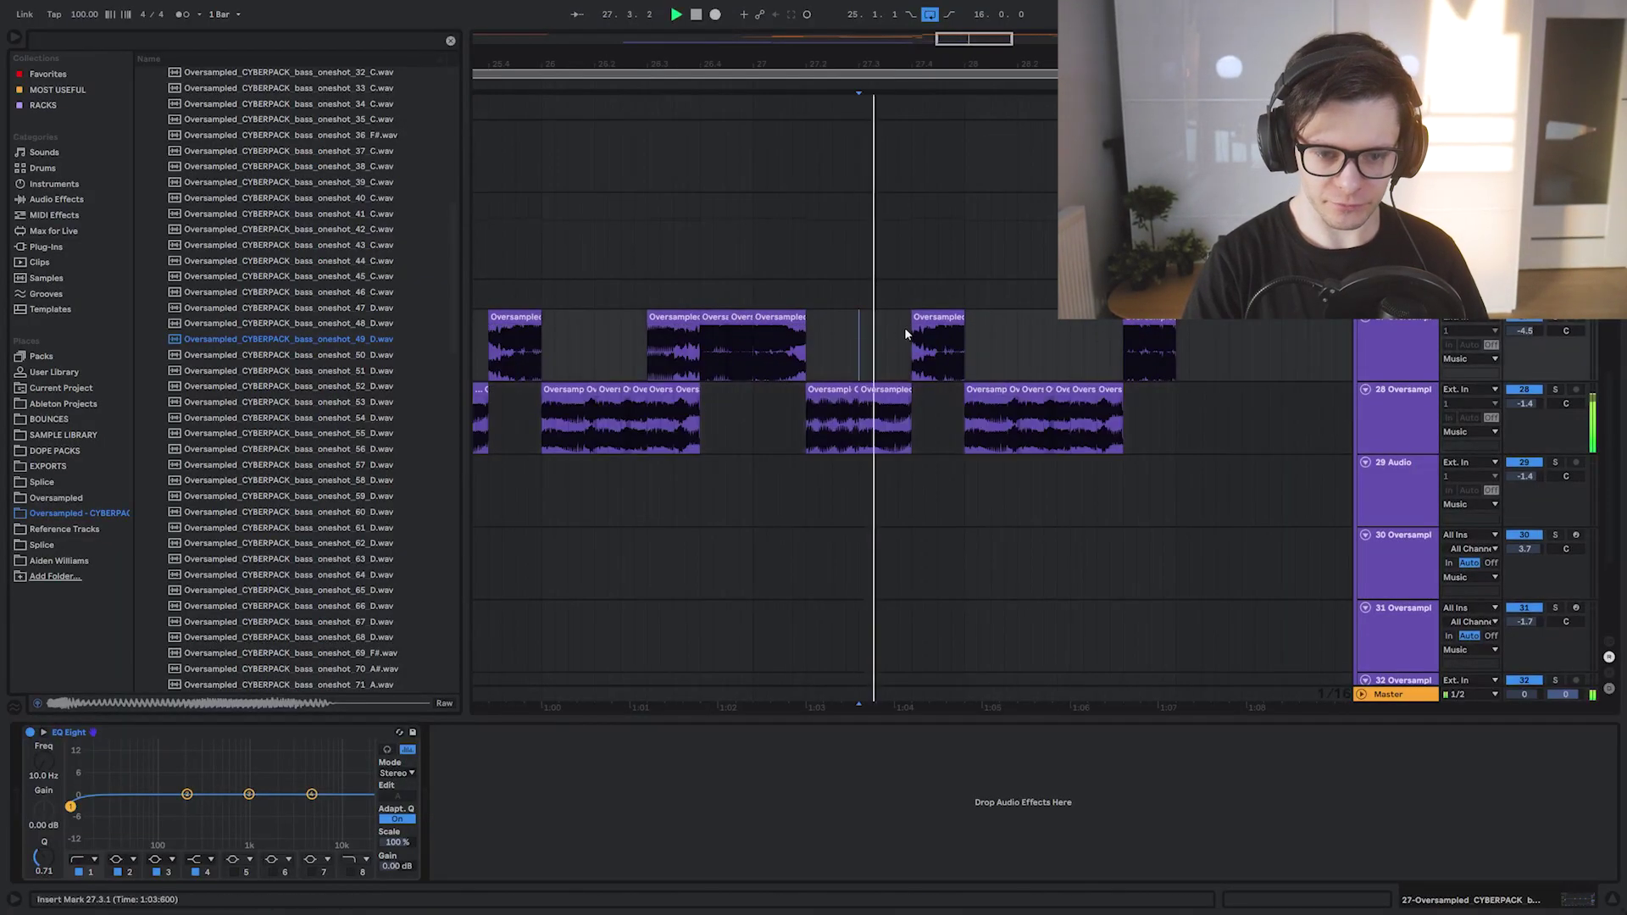
Try transposing the bass_loop_52 piece at 28.4 on track 27 by 2 semitones in its clip settings
scroll(908, 347, "down", 3)
left_click_drag(908, 348, 937, 353)
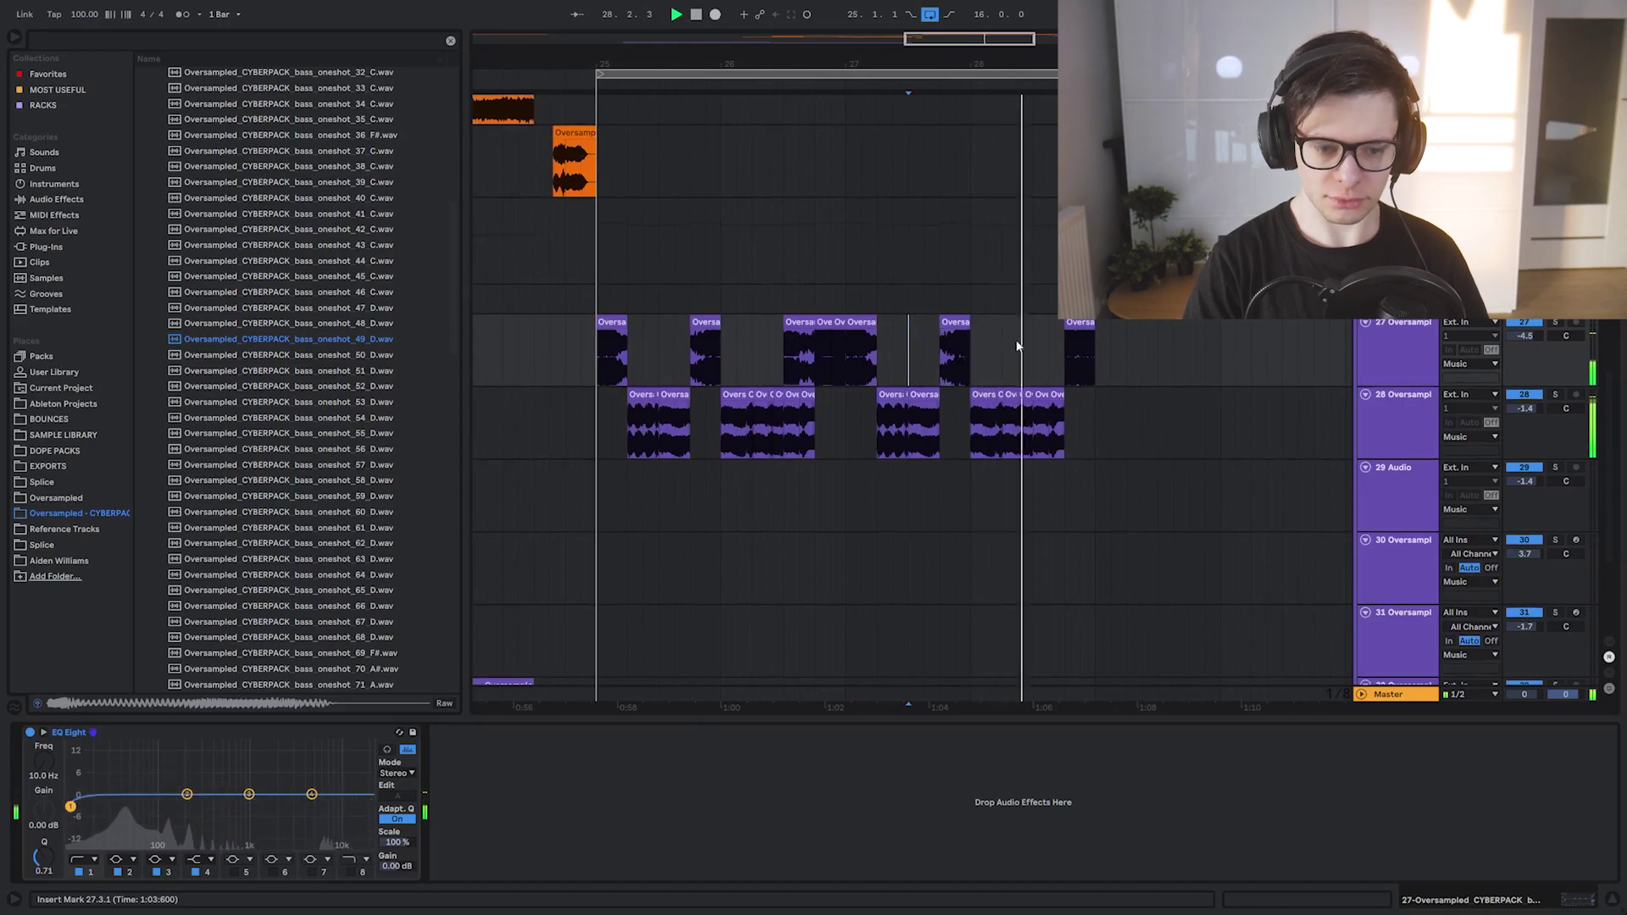
scroll(1073, 347, "up", 5)
double_click(1088, 344)
left_click(195, 181)
left_click(181, 203)
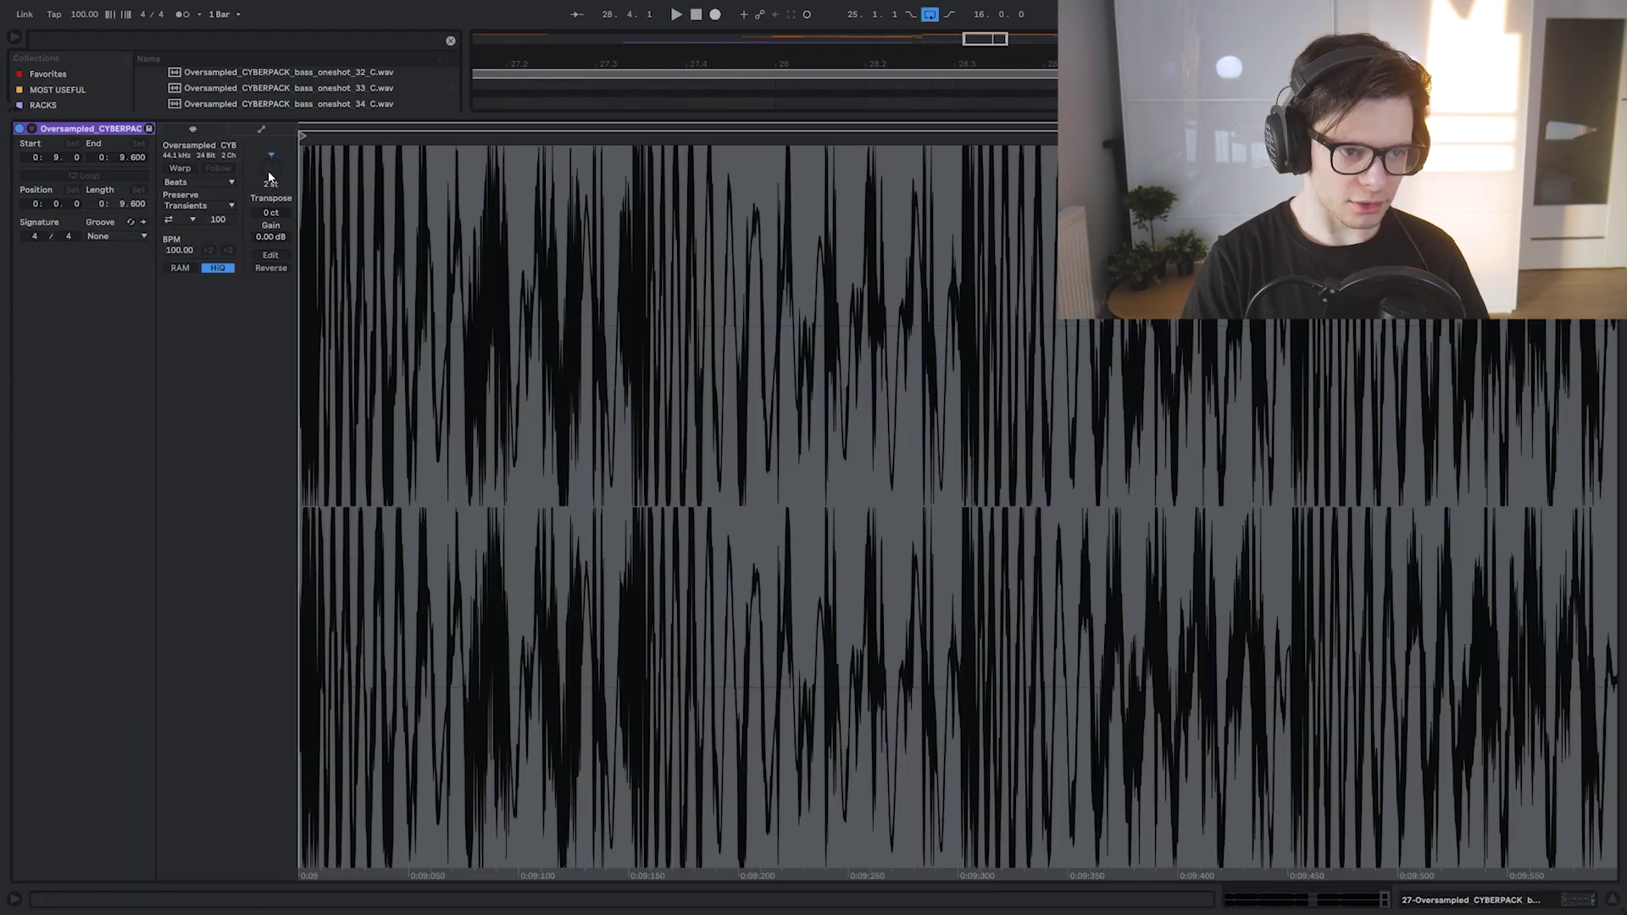
Consolidate the bass_loop_52 piece at 28.4 on track 27 and open it in iZotope RX 7 Audio Editor
left_click_drag(1055, 155, 1036, 303)
scroll(1045, 298, "up", 4)
double_click(1042, 297)
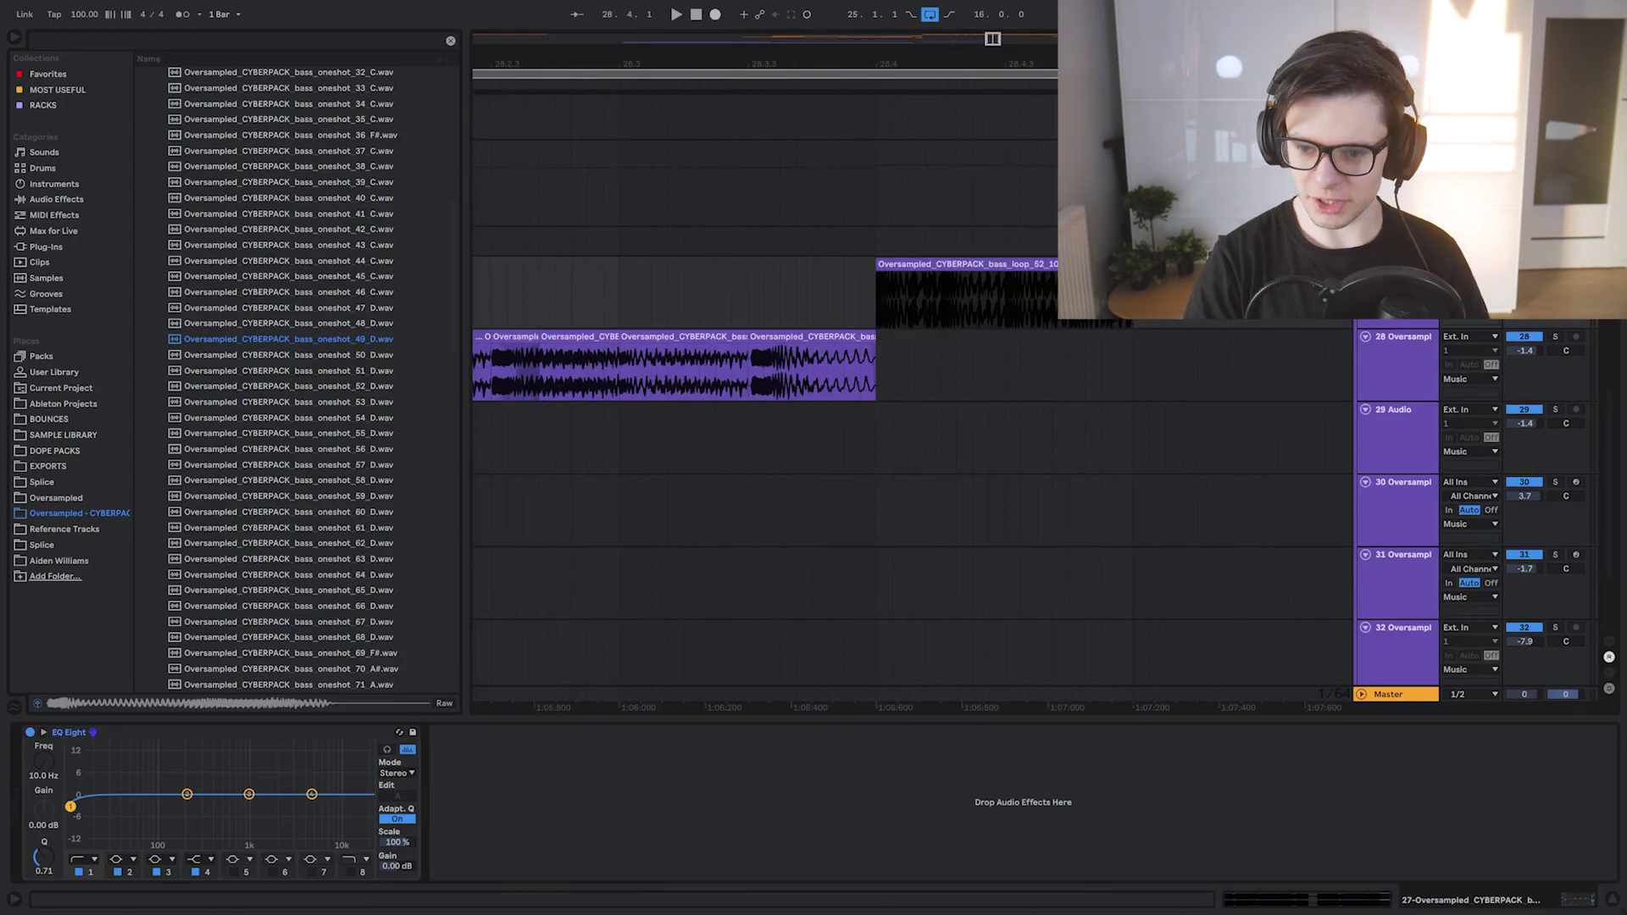
scroll(1034, 267, "down", 4)
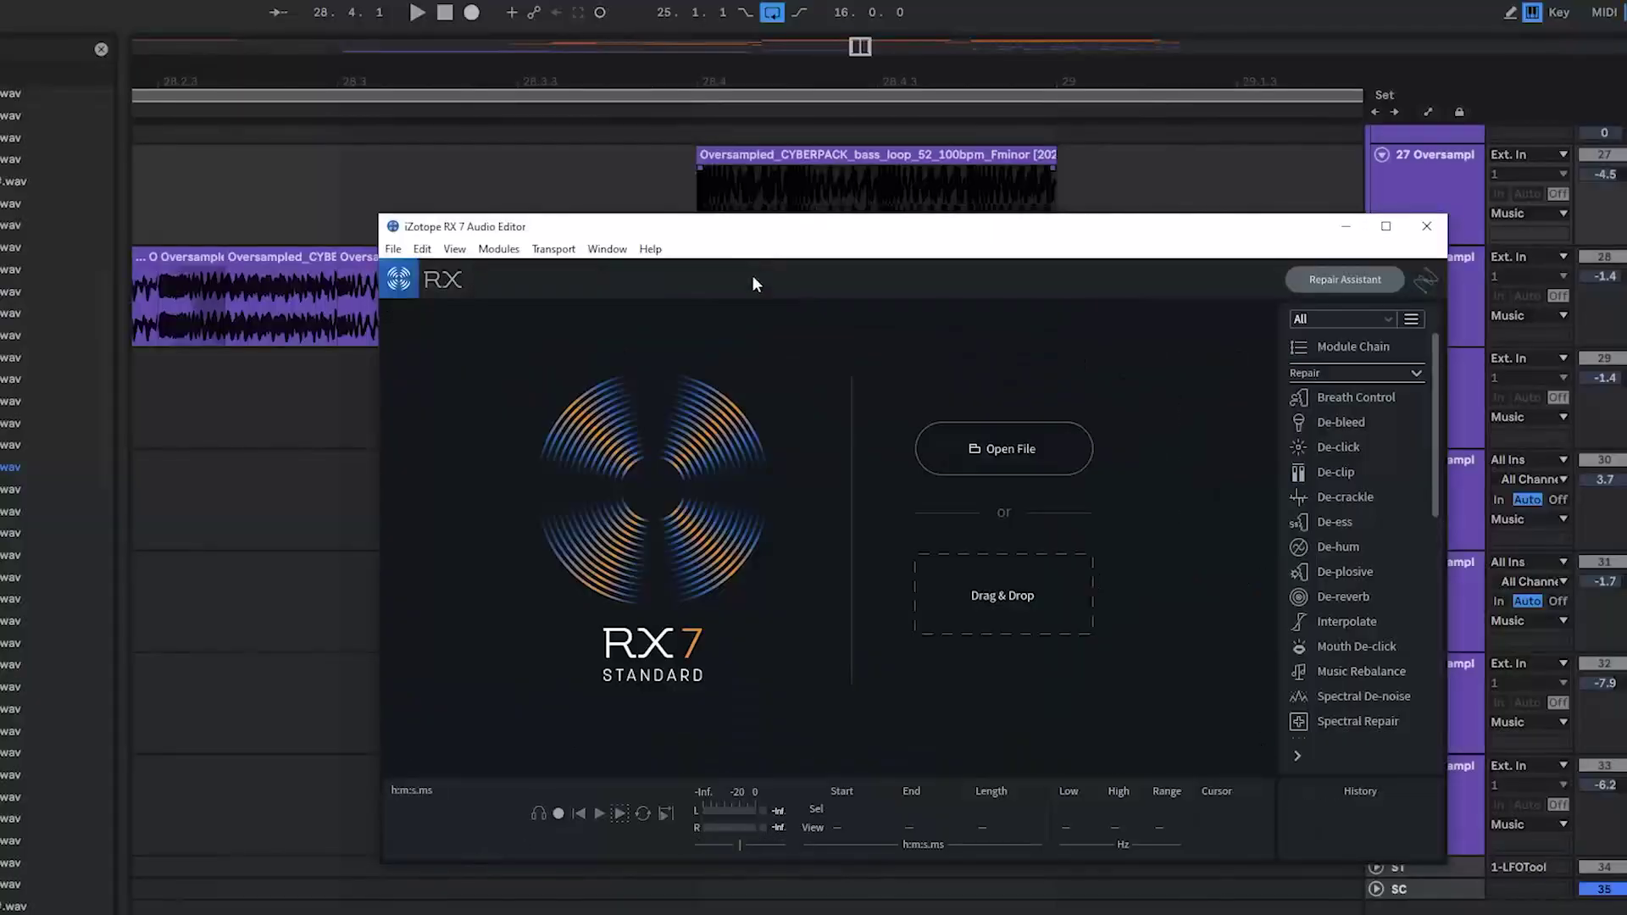
left_click_drag(829, 155, 730, 454)
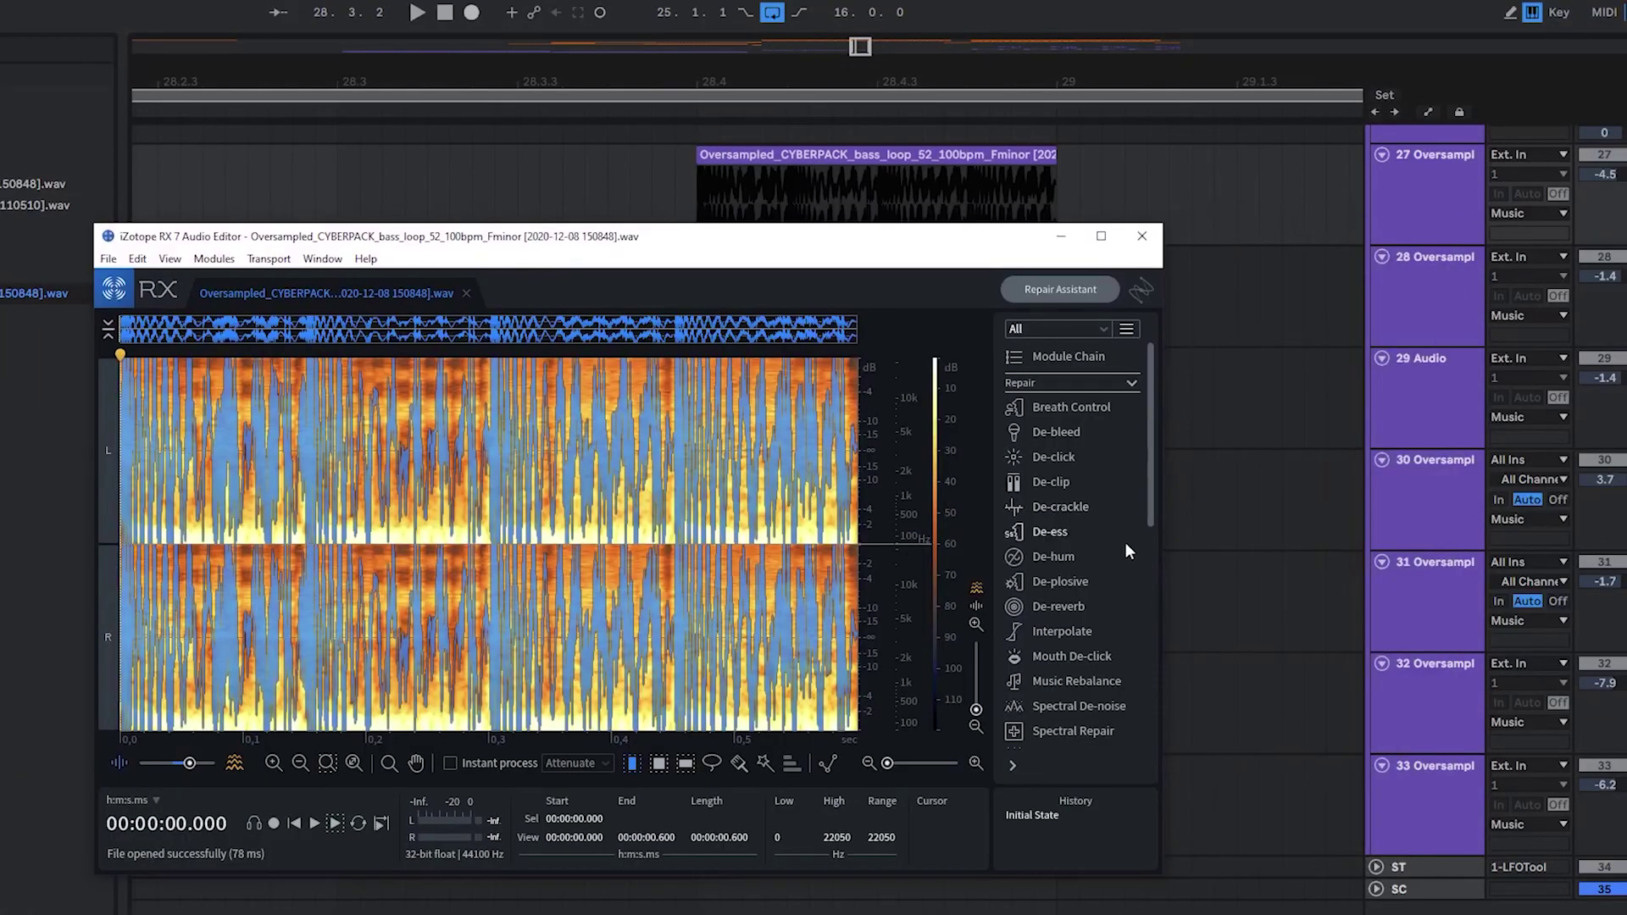
Render a Time & Pitch shift of +2.0 semitones with the Radius (best quality) algorithm and save the file
scroll(1116, 537, "down", 8)
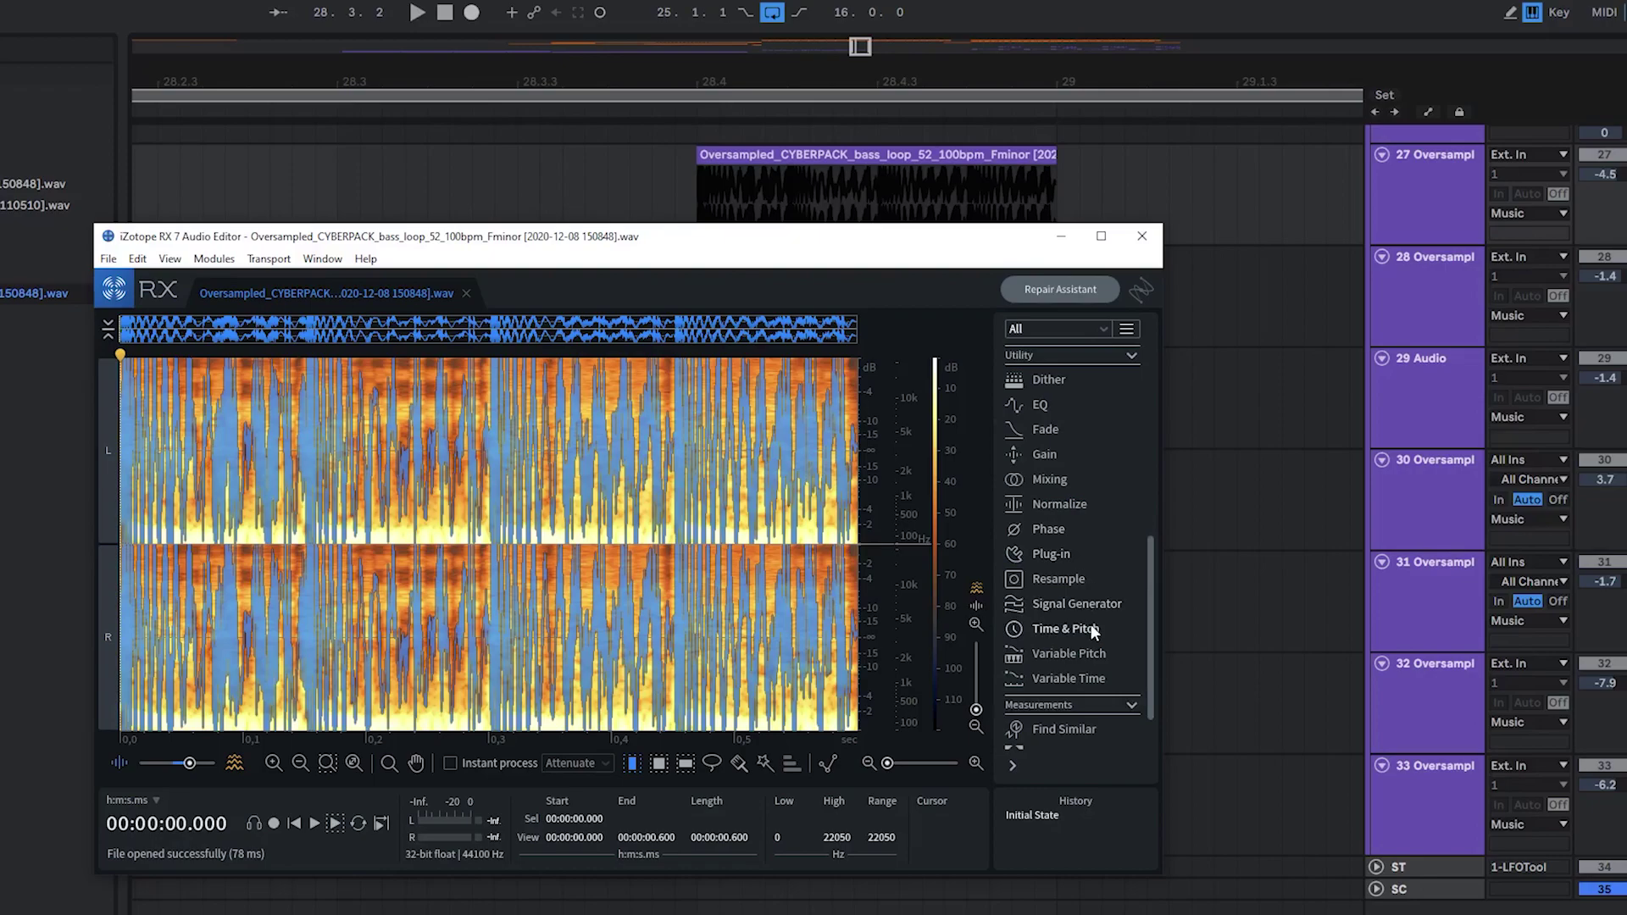
left_click(1068, 628)
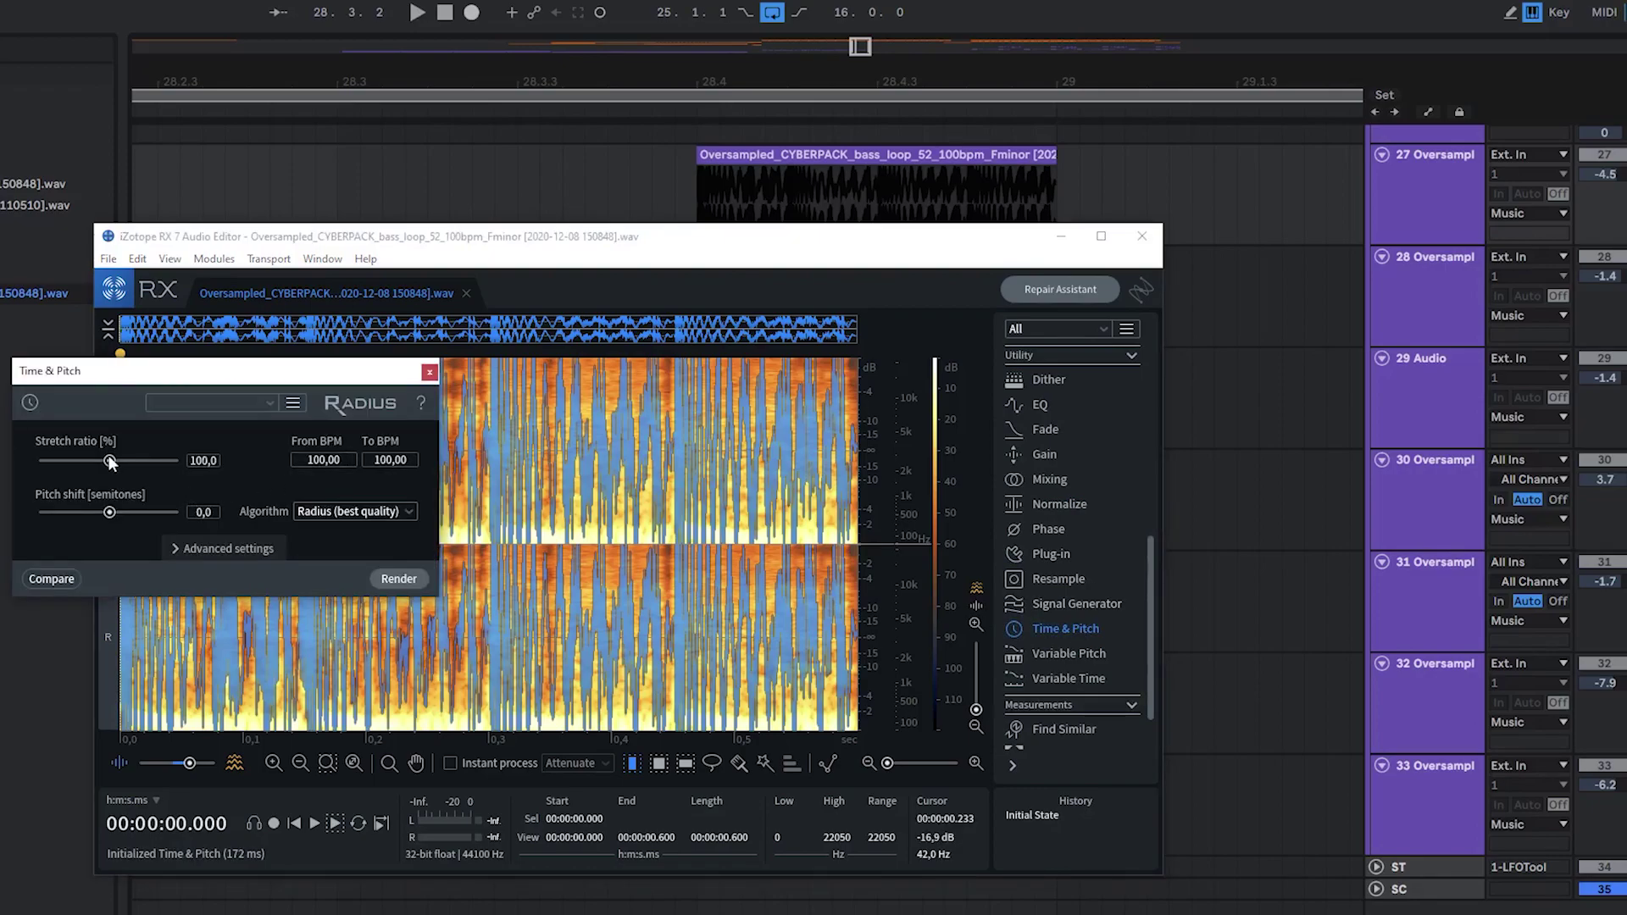
left_click_drag(115, 510, 114, 511)
left_click(217, 511)
left_click(249, 548)
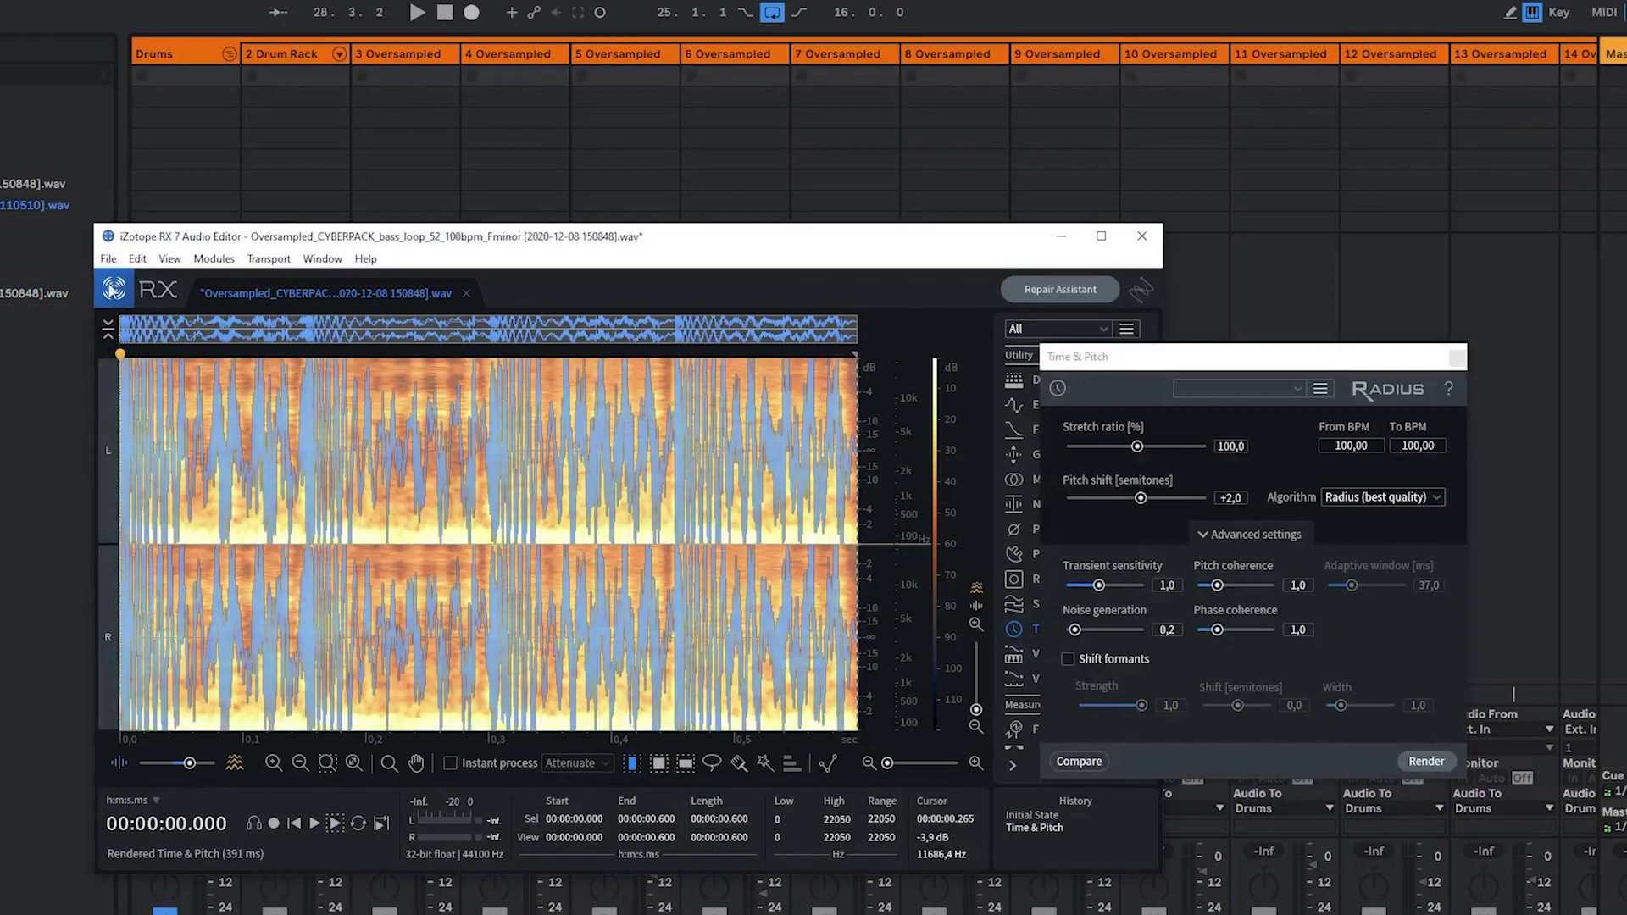
left_click(105, 293)
left_click(196, 415)
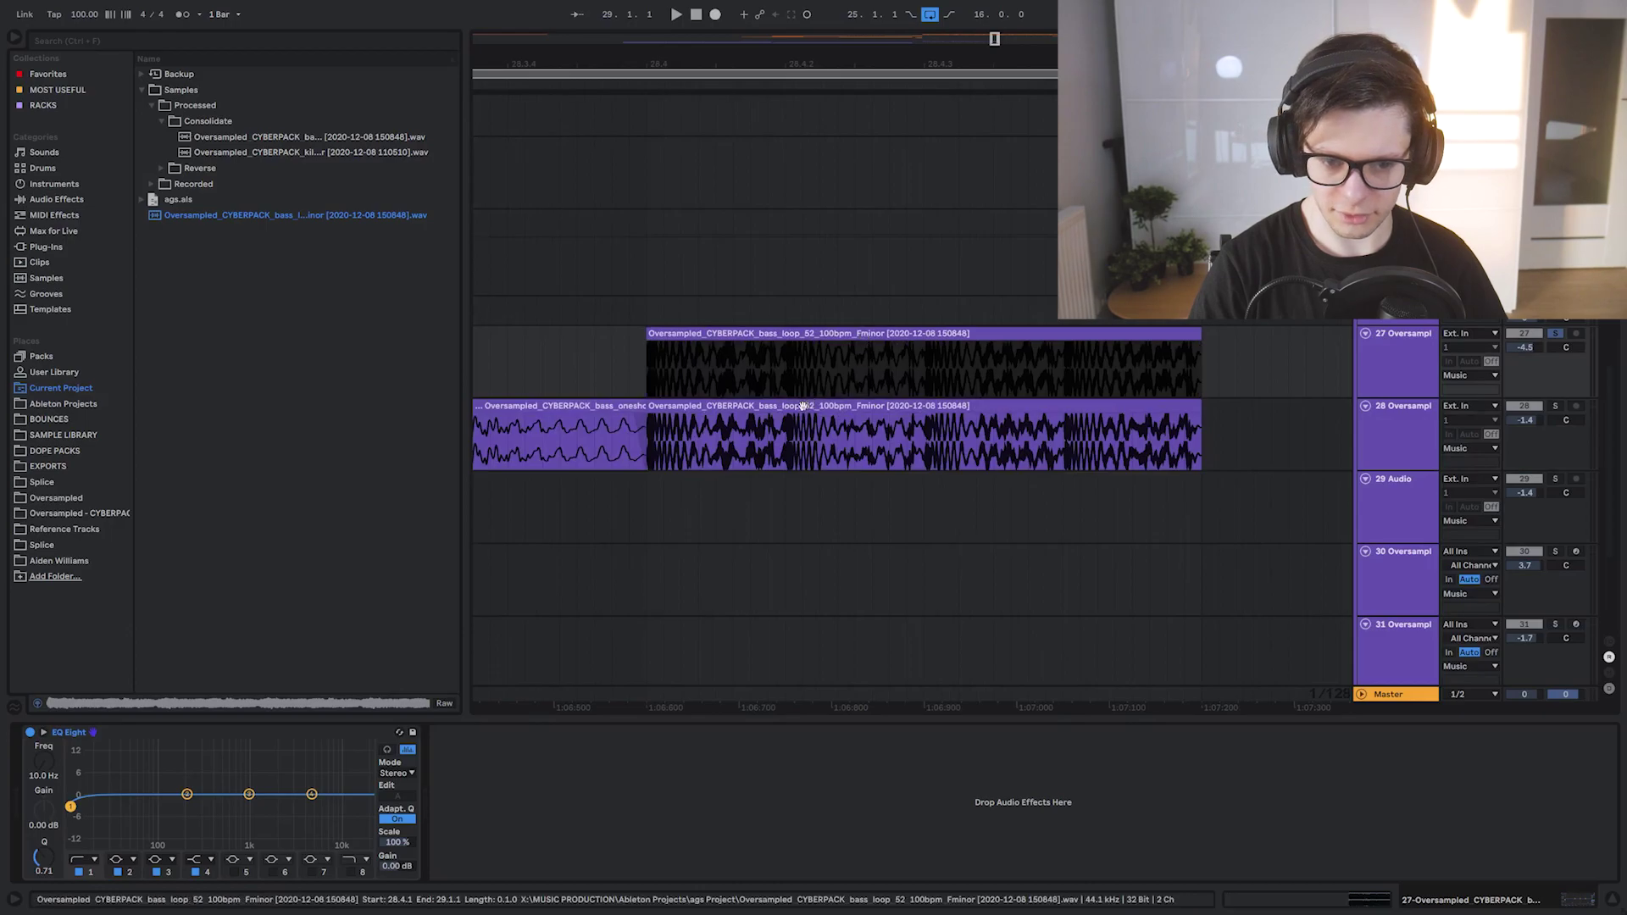
Put the pitch-shifted bass_loop_52 clip in place of the original at 28.4 on track 27 and play from 28.3.1
left_click_drag(802, 406, 793, 374)
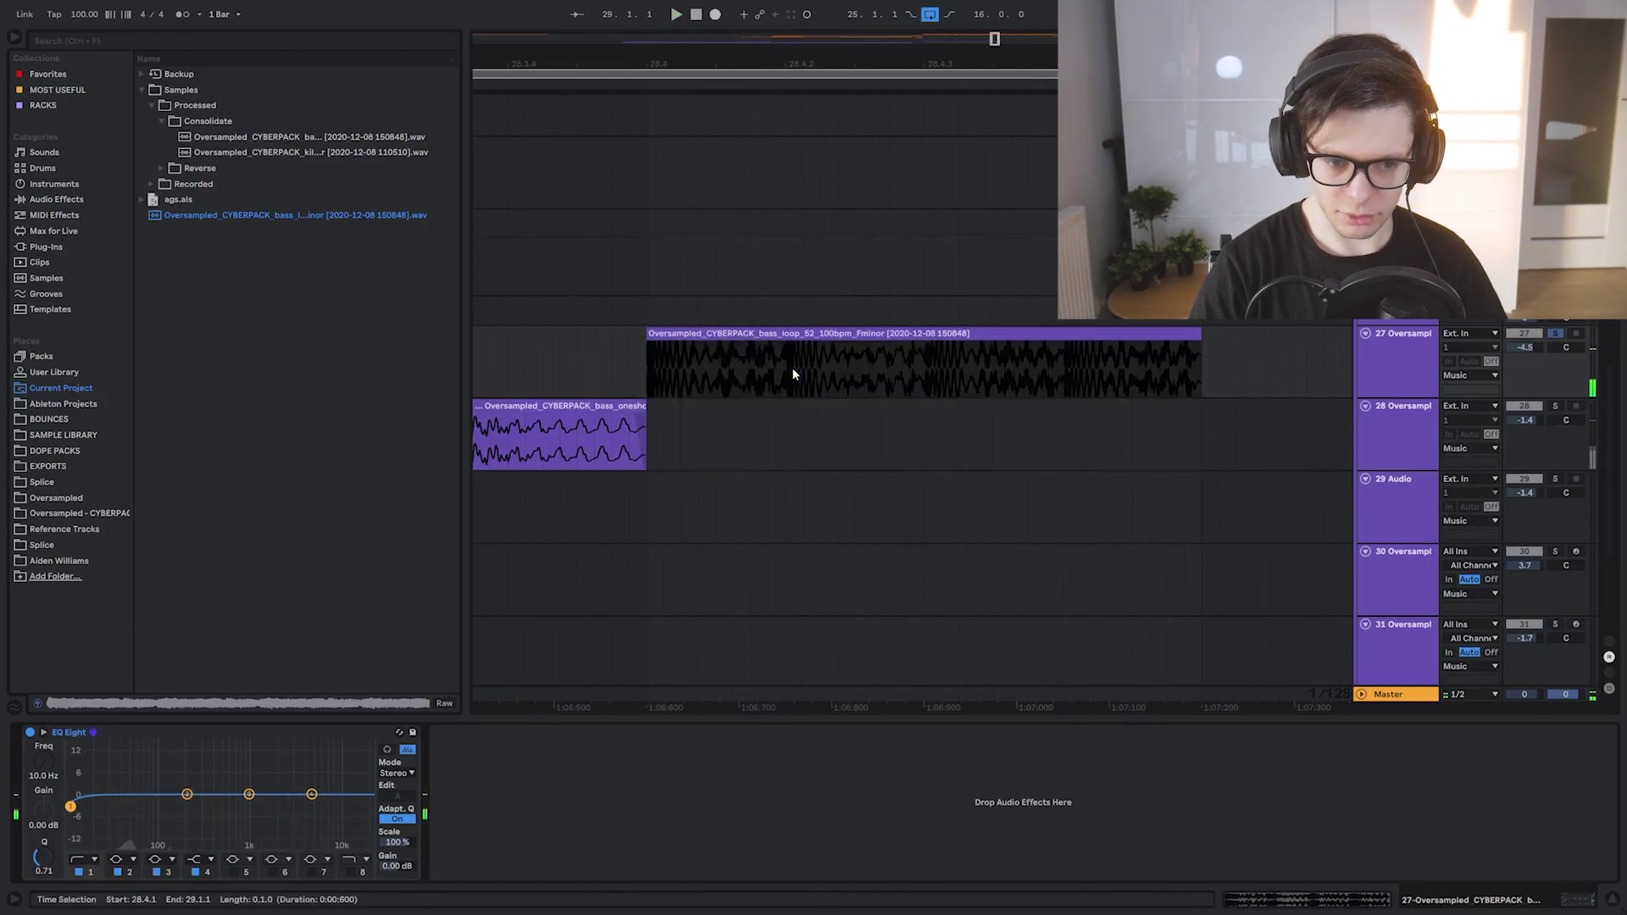
scroll(791, 367, "down", 5)
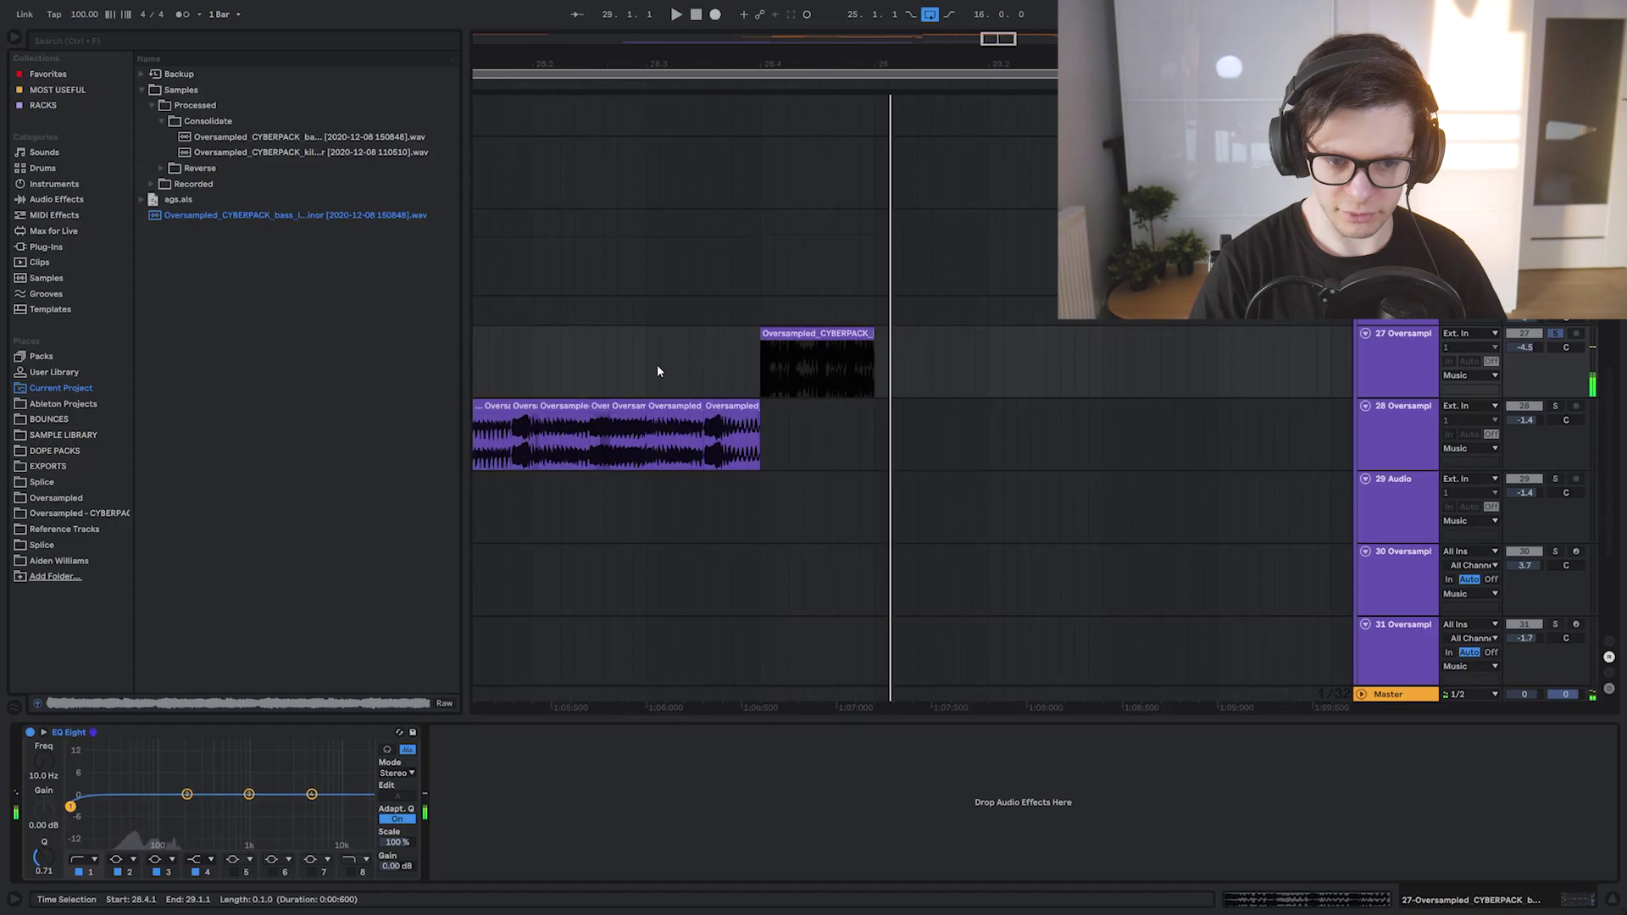
left_click(663, 371)
key("space")
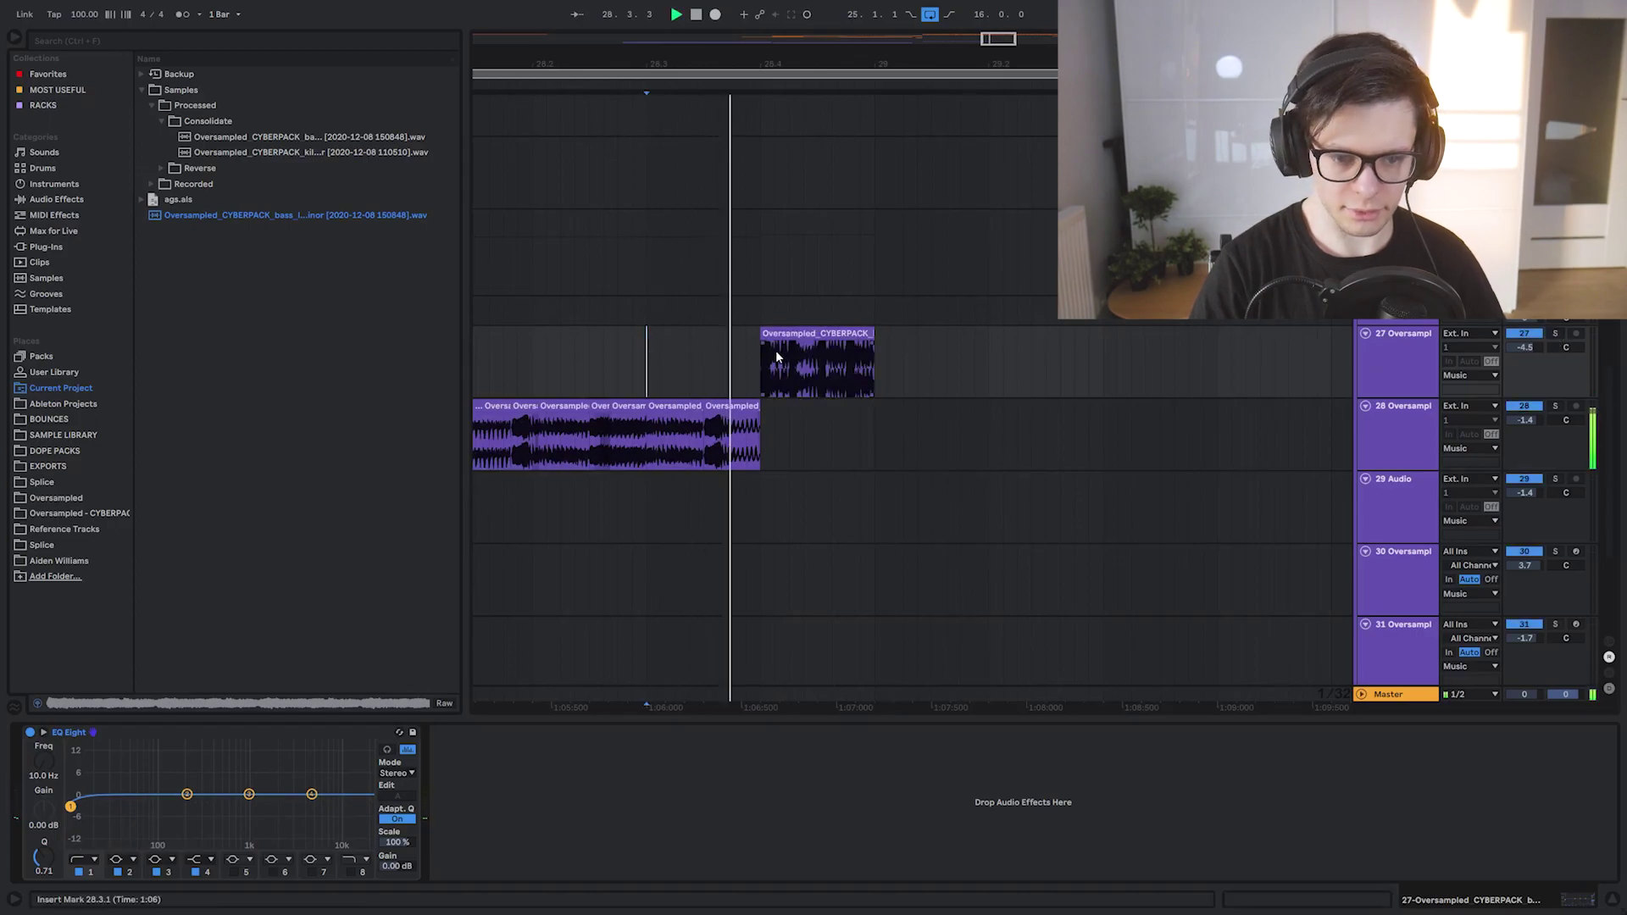
Duplicate the bars 25–28 bass pattern on tracks 27 and 28 to bar 29 and move the layered piece at 28.4 to track 29
scroll(796, 357, "down", 5)
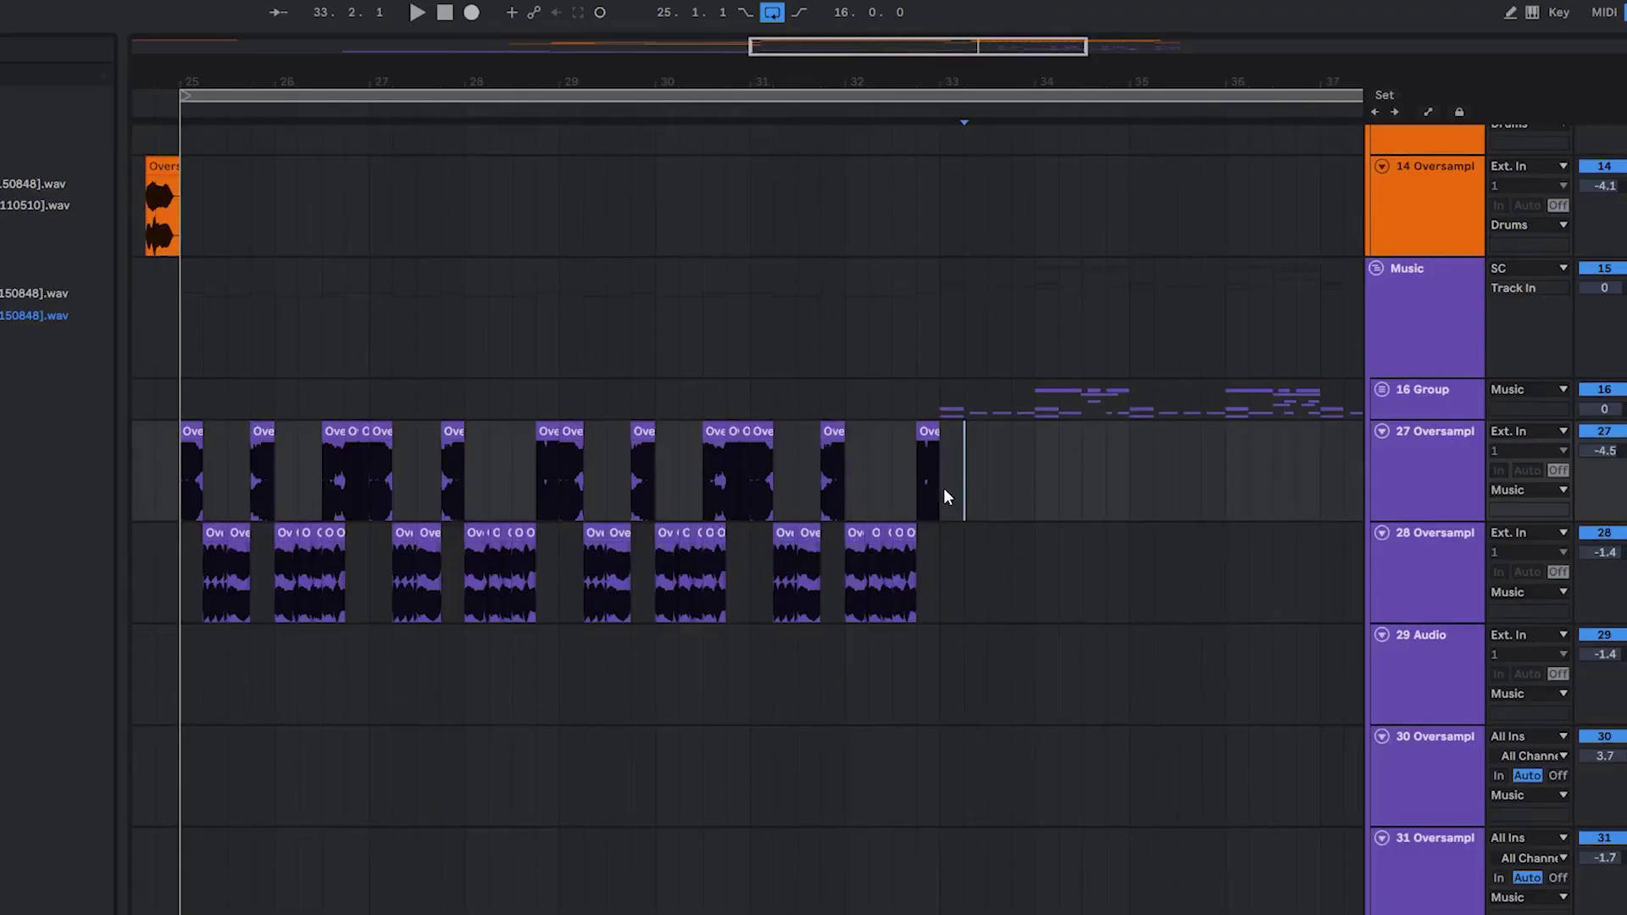
scroll(884, 538, "down", 5)
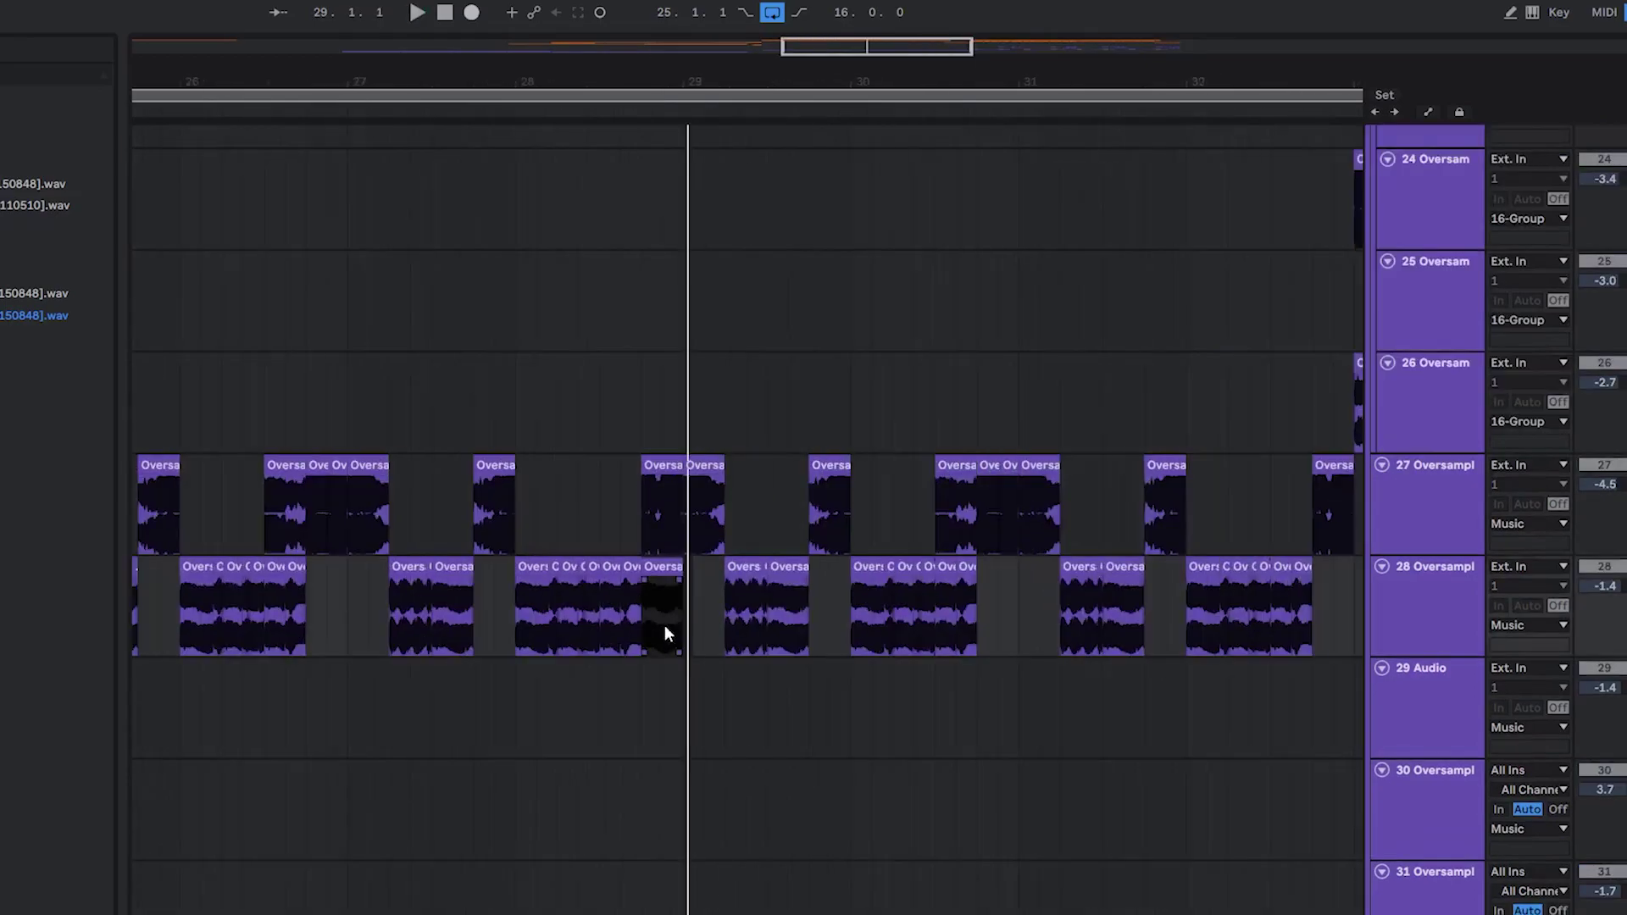
mouse_move(651, 769)
left_mouse_down()
mouse_move(956, 620)
mouse_move(900, 559)
mouse_move(927, 557)
left_mouse_up()
left_click(887, 557)
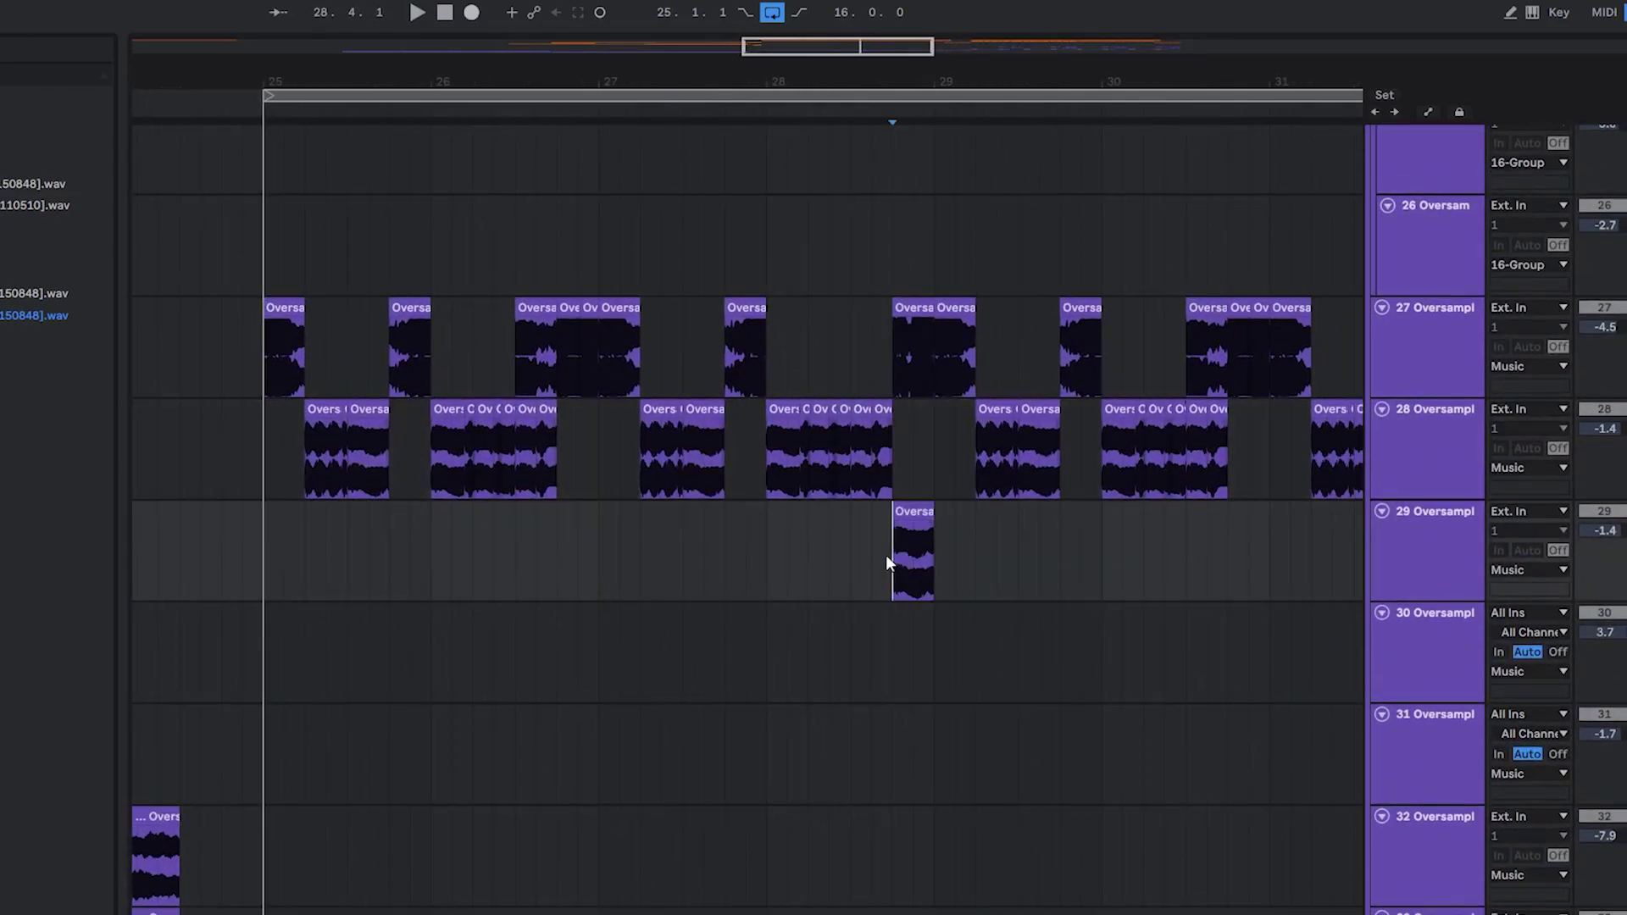
Play the layered bass piece from 28.4 and raise the low-cut frequency of band 1 in track 29's EQ Eight
key("space")
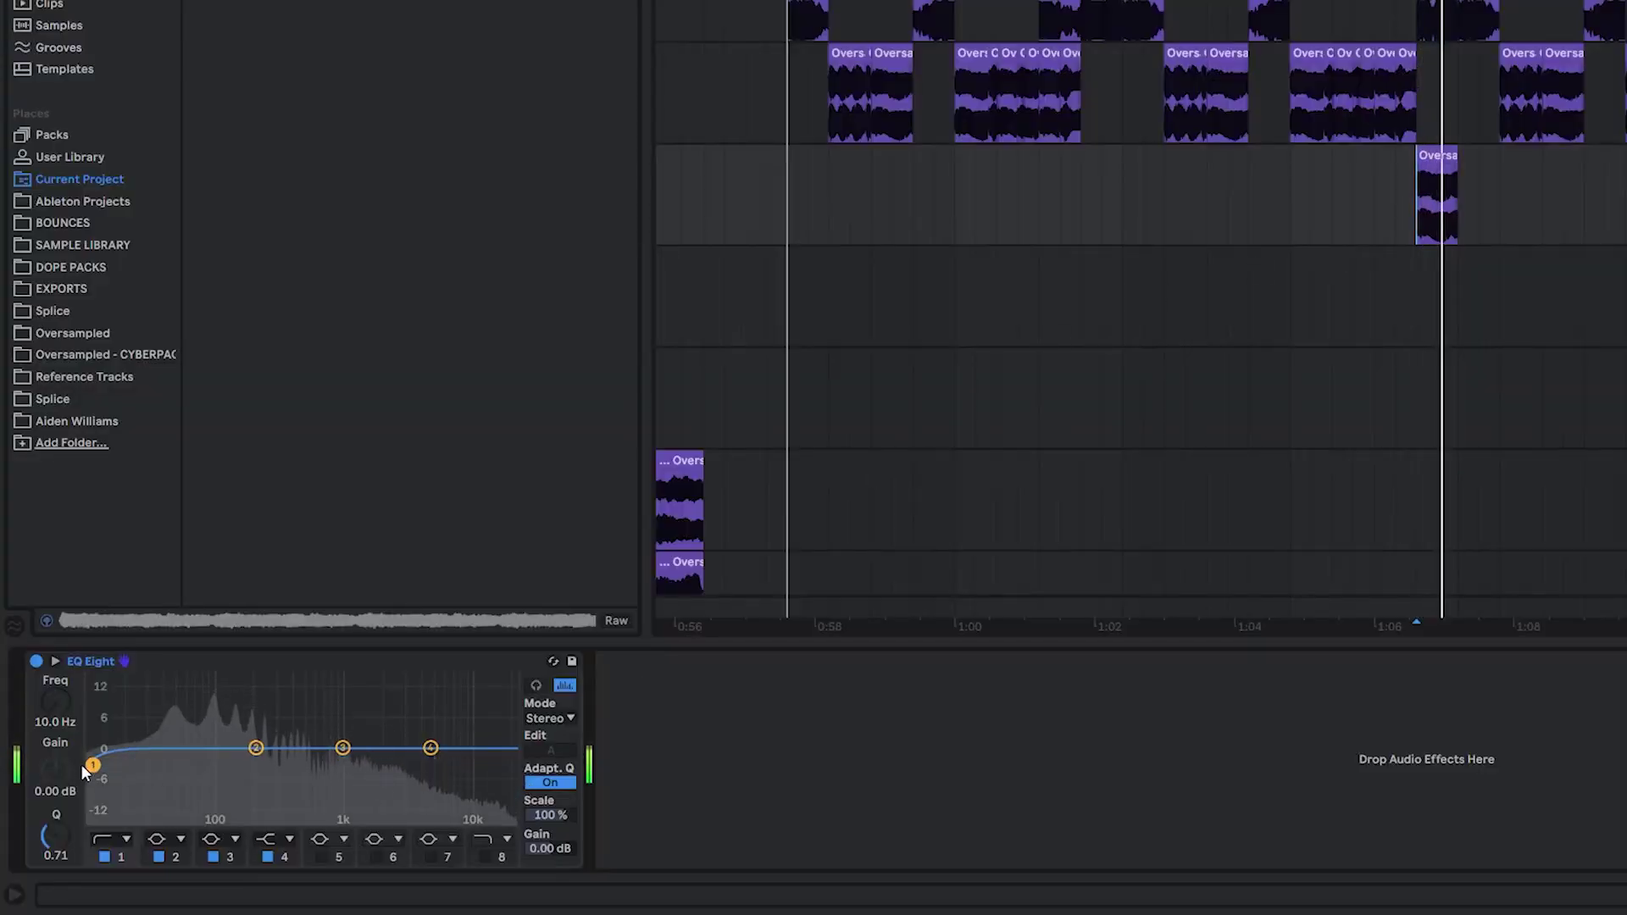
left_click_drag(82, 764, 242, 764)
left_click(109, 839)
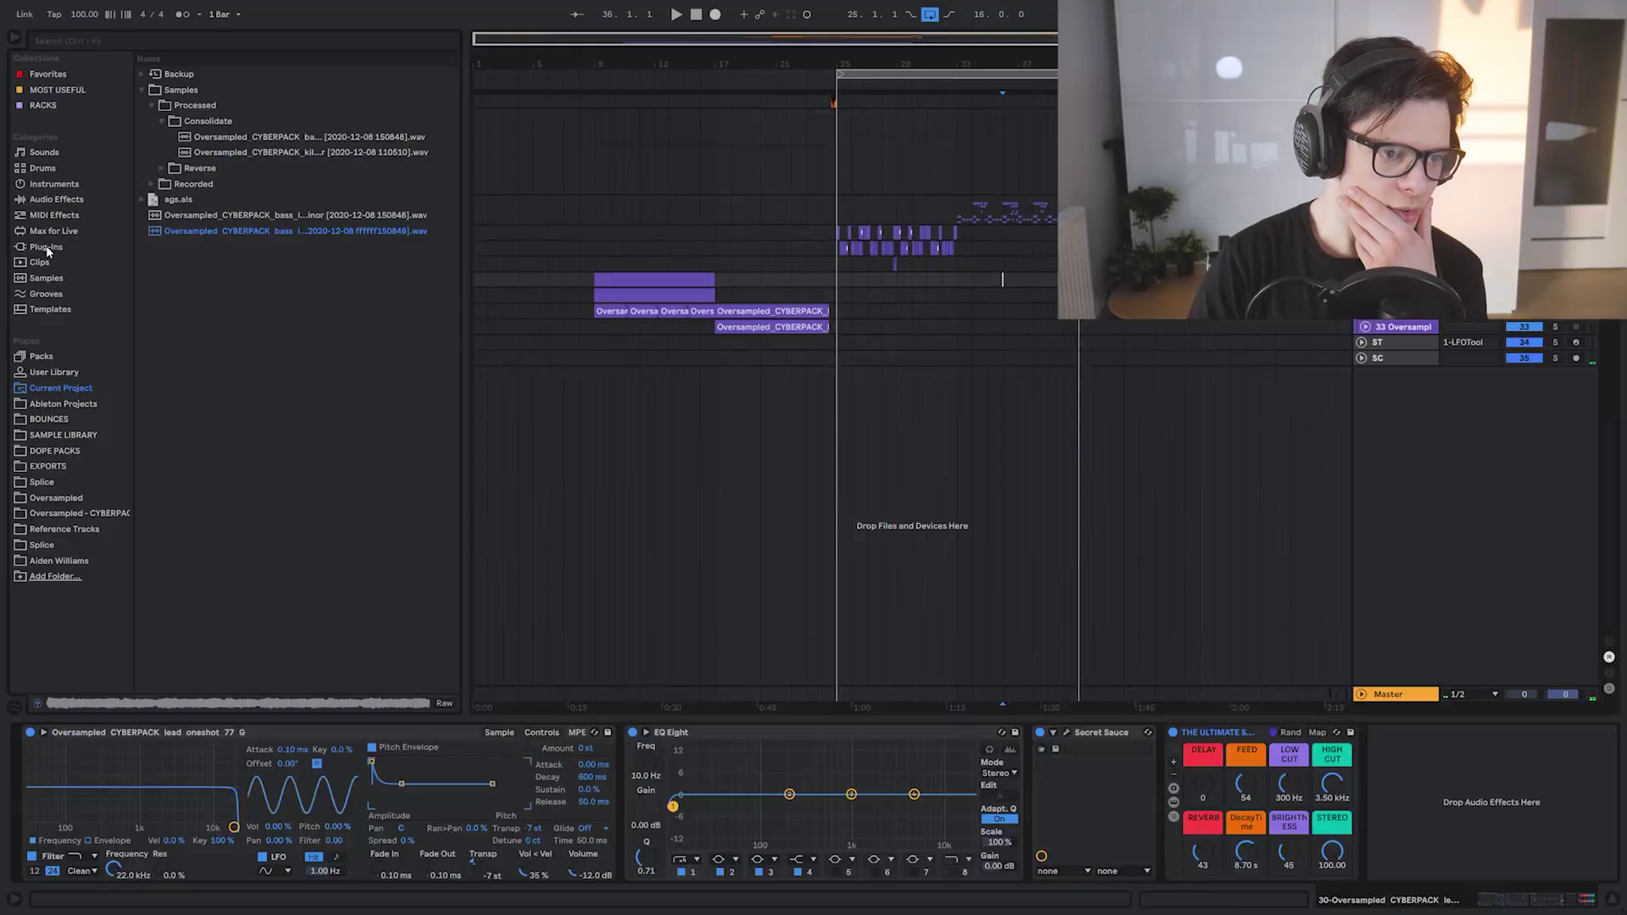
Find the Thermal plug-in in the browser and add it to the Master chain before FreeClip
left_click(46, 247)
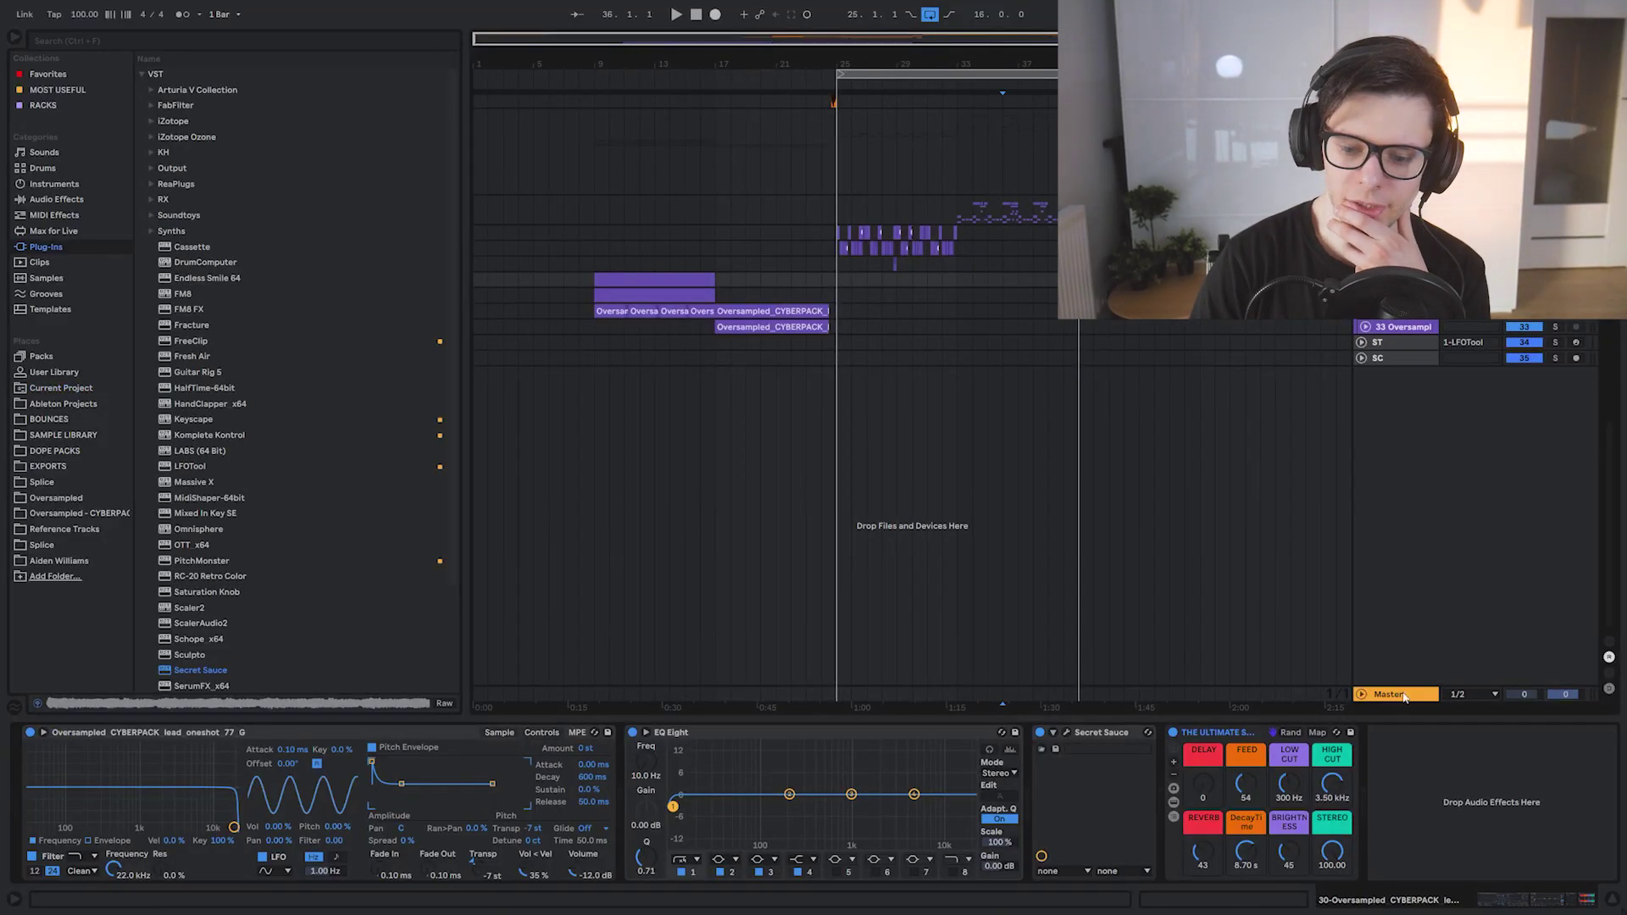
left_click(1399, 696)
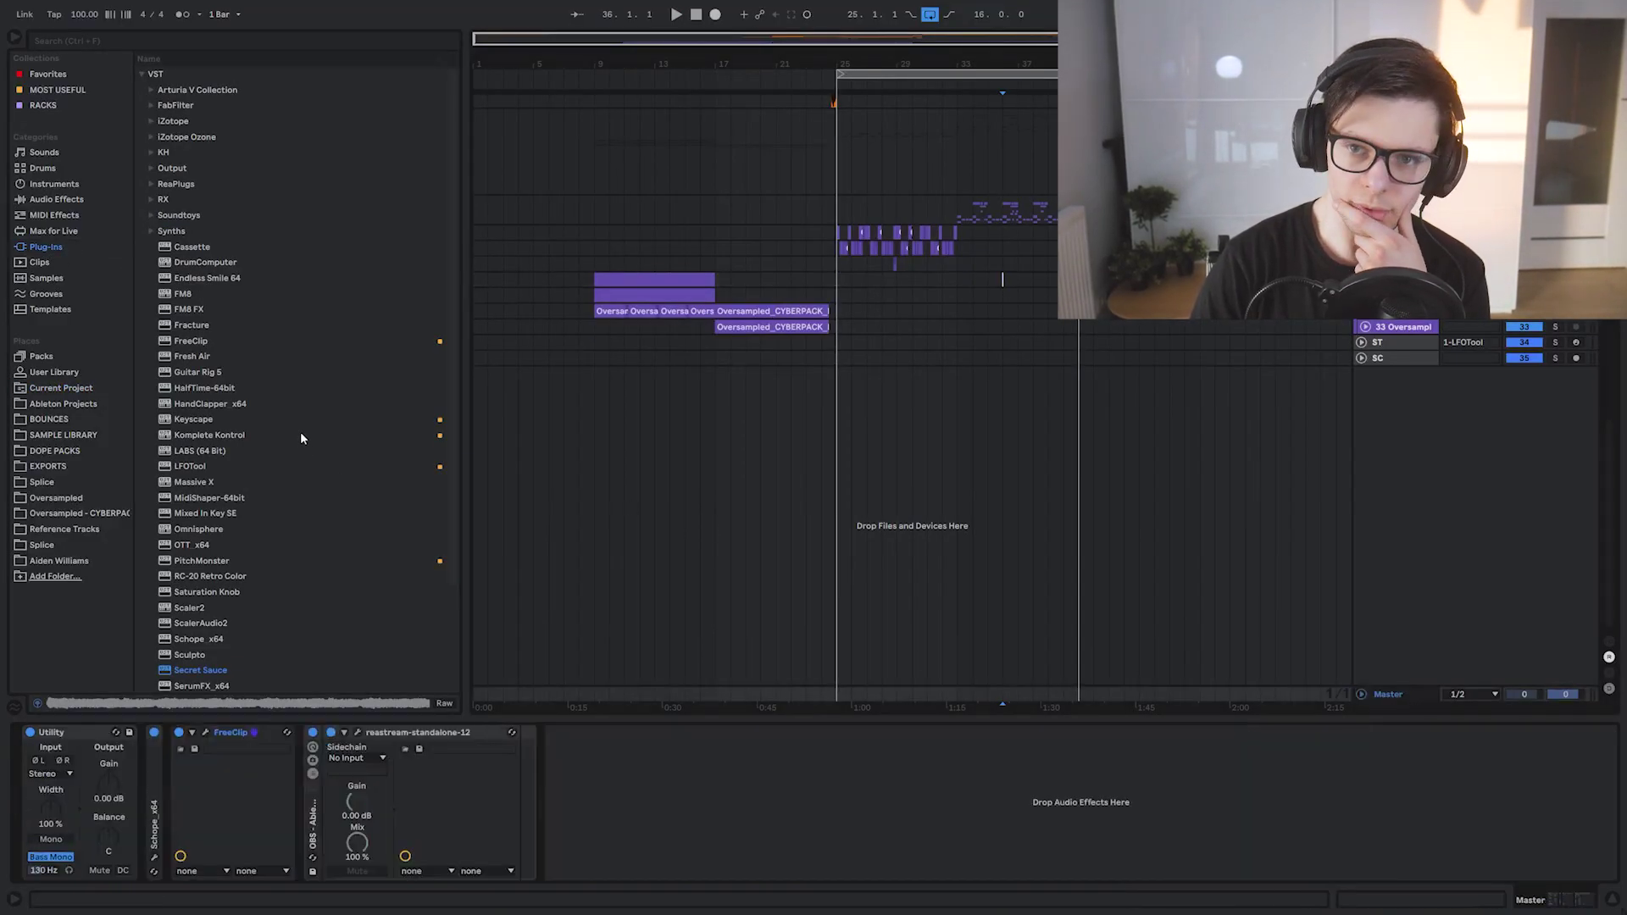
scroll(302, 432, "down", 3)
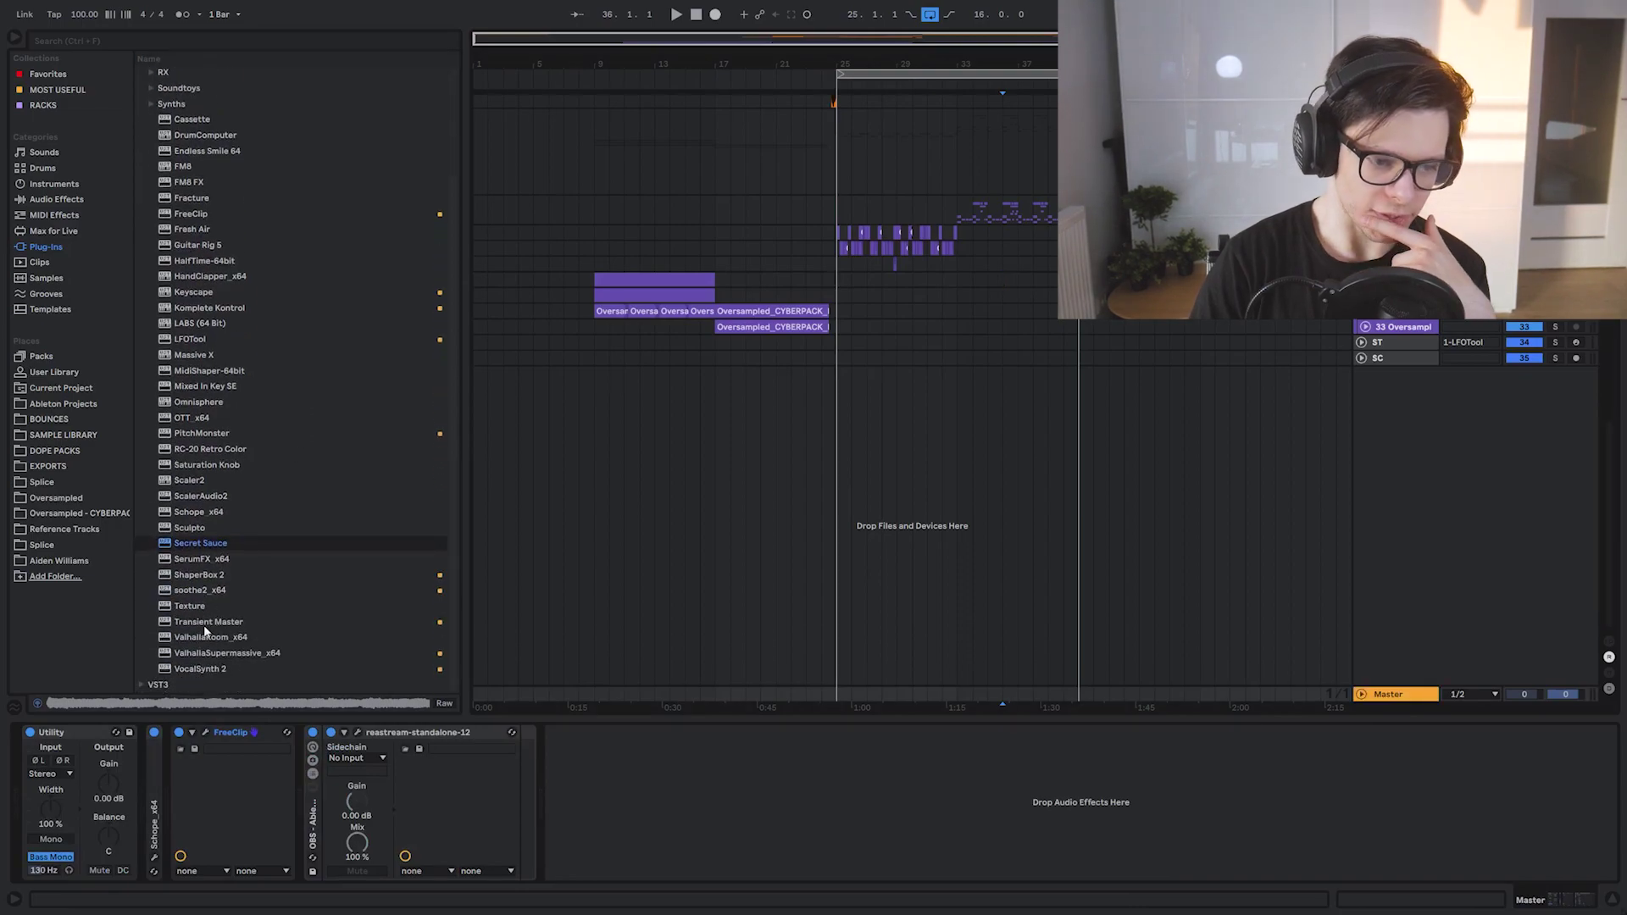
key("ctrl+f")
type("thermal.vst")
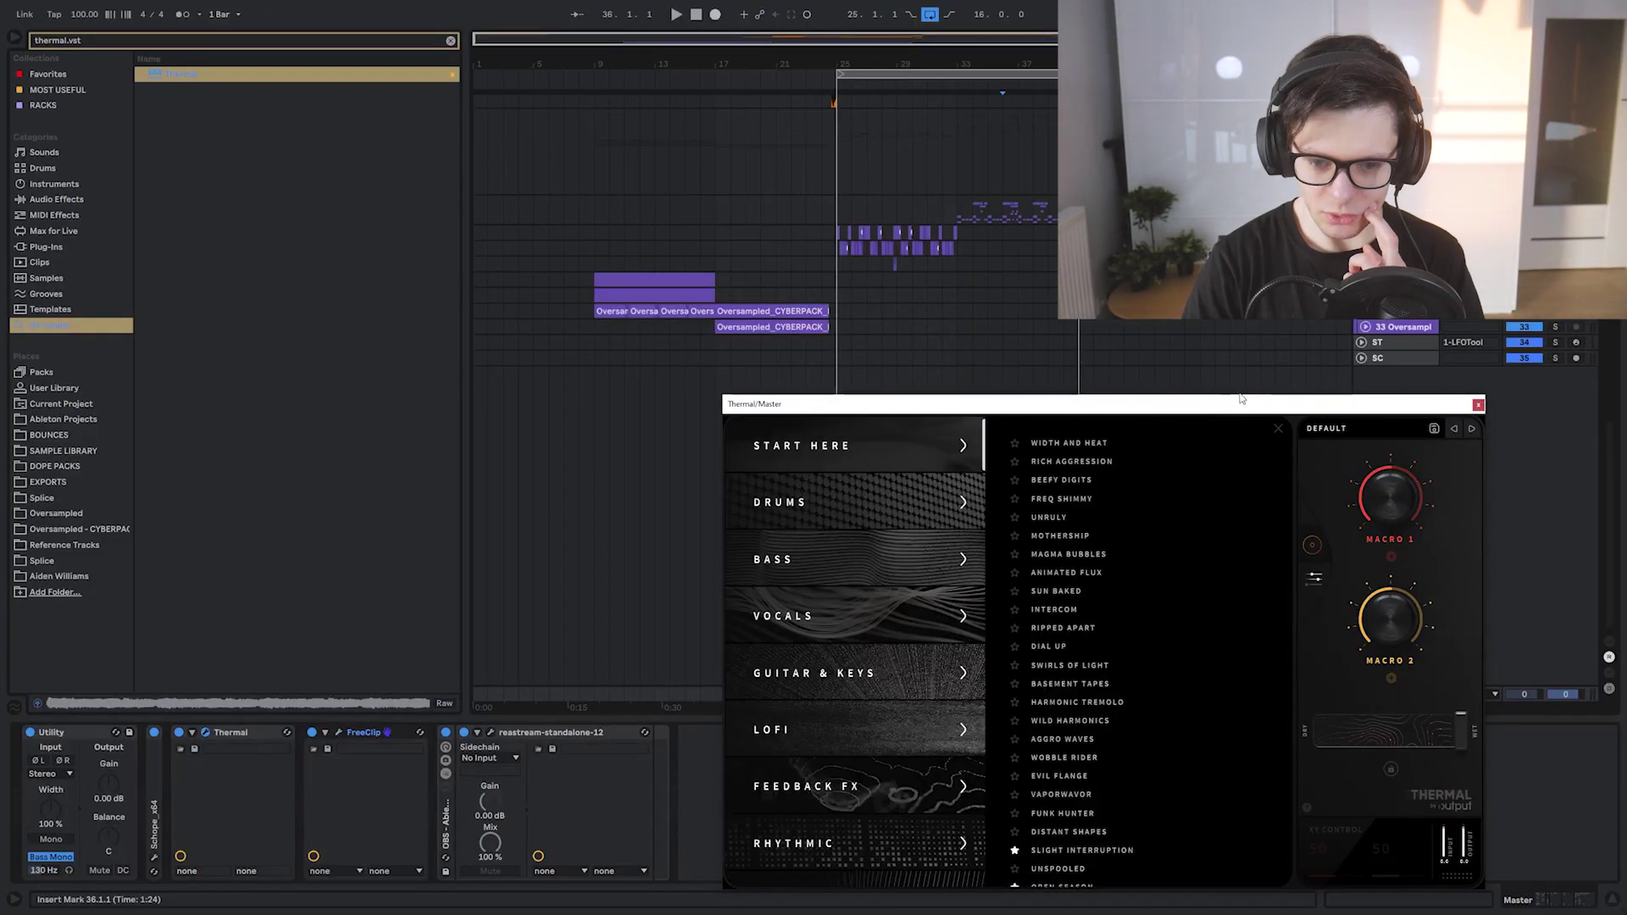
Load Thermal's Mix Heat preset from the Mix Bus category and play the drop from bar 25
left_click_drag(1221, 400, 778, 94)
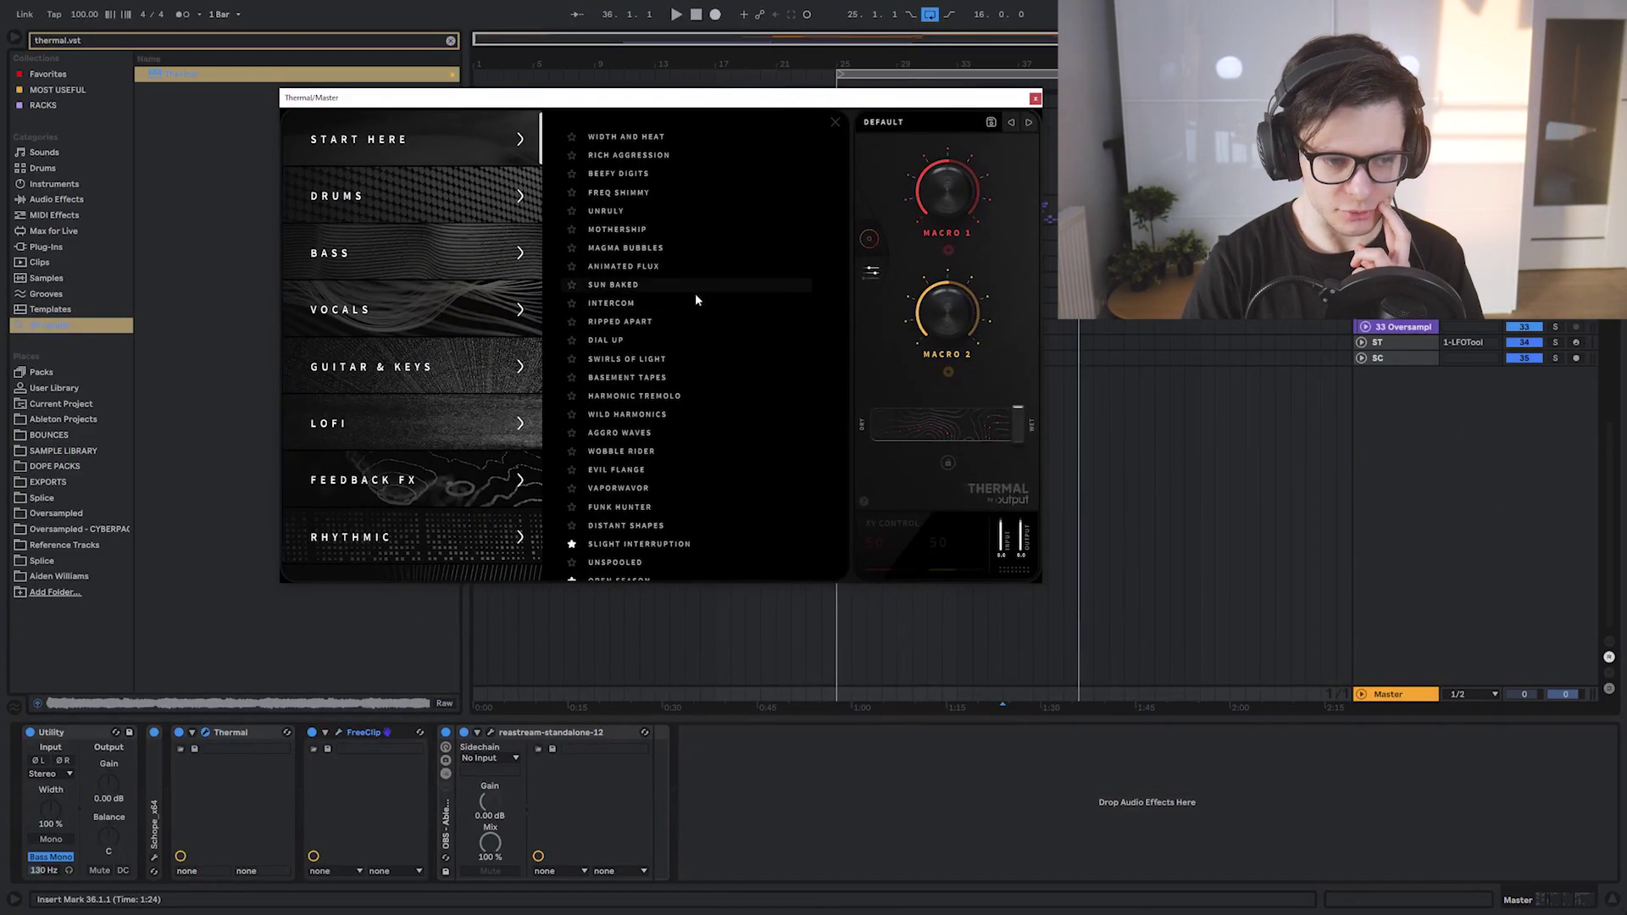
scroll(394, 296, "down", 5)
left_click(398, 442)
left_click(699, 137)
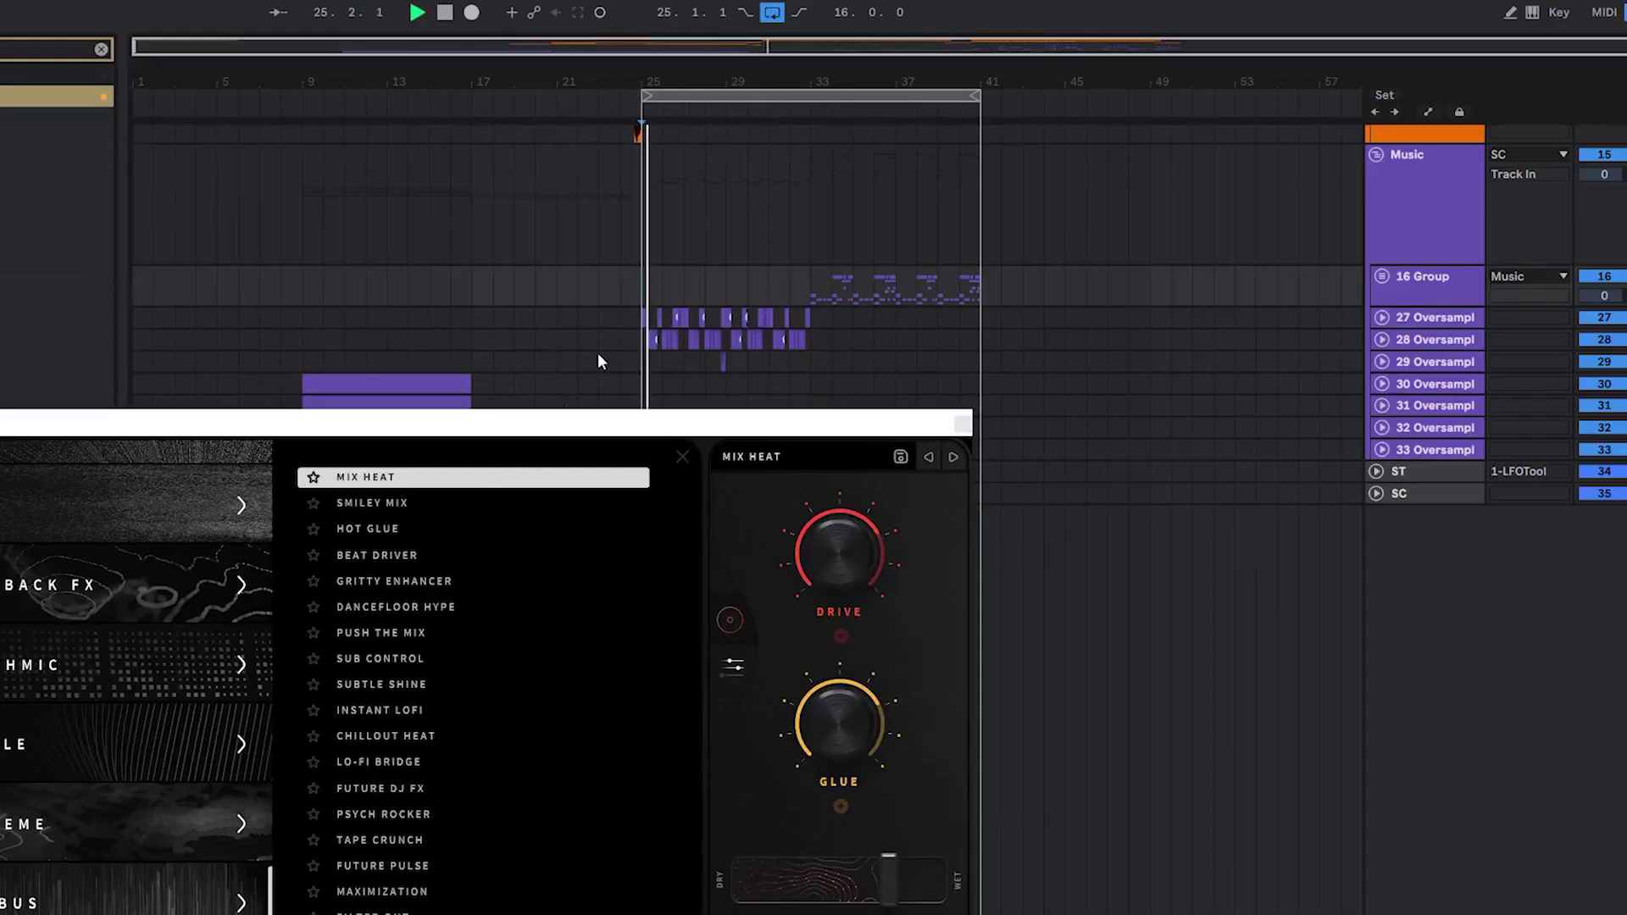
left_click_drag(498, 425, 288, 201)
key("space")
Switch Thermal to the Smiley Mix preset and set its dry/wet to 69 percent while playing the drop
left_click_drag(683, 657, 527, 653)
key("space")
left_click_drag(761, 476, 855, 476)
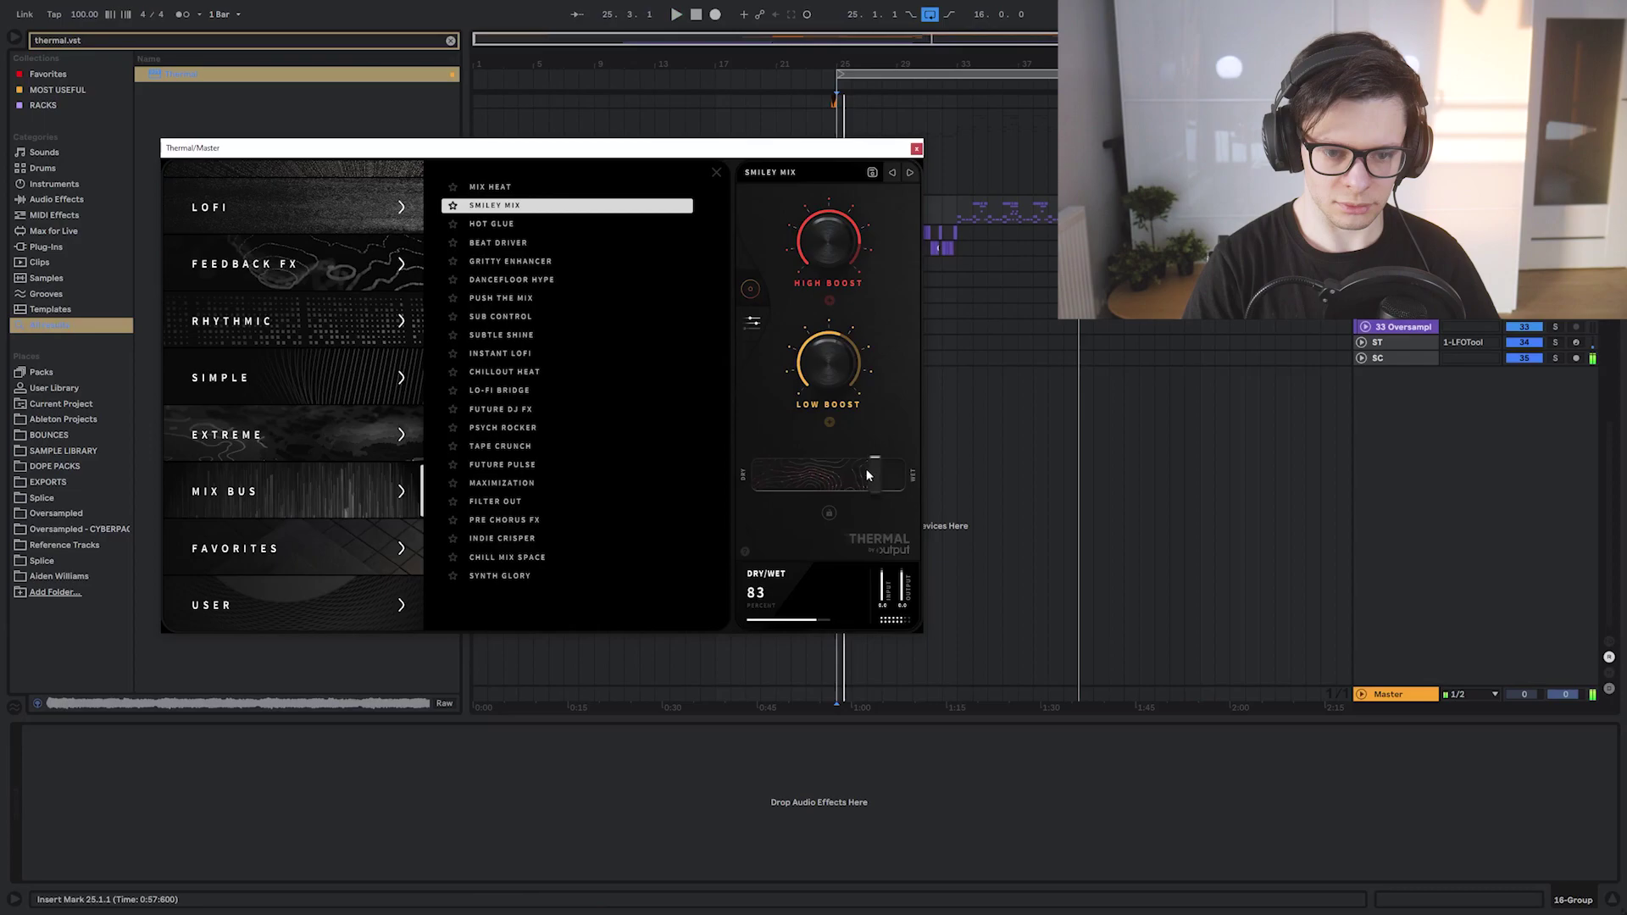
key("space")
key("space")
left_click_drag(867, 475, 855, 475)
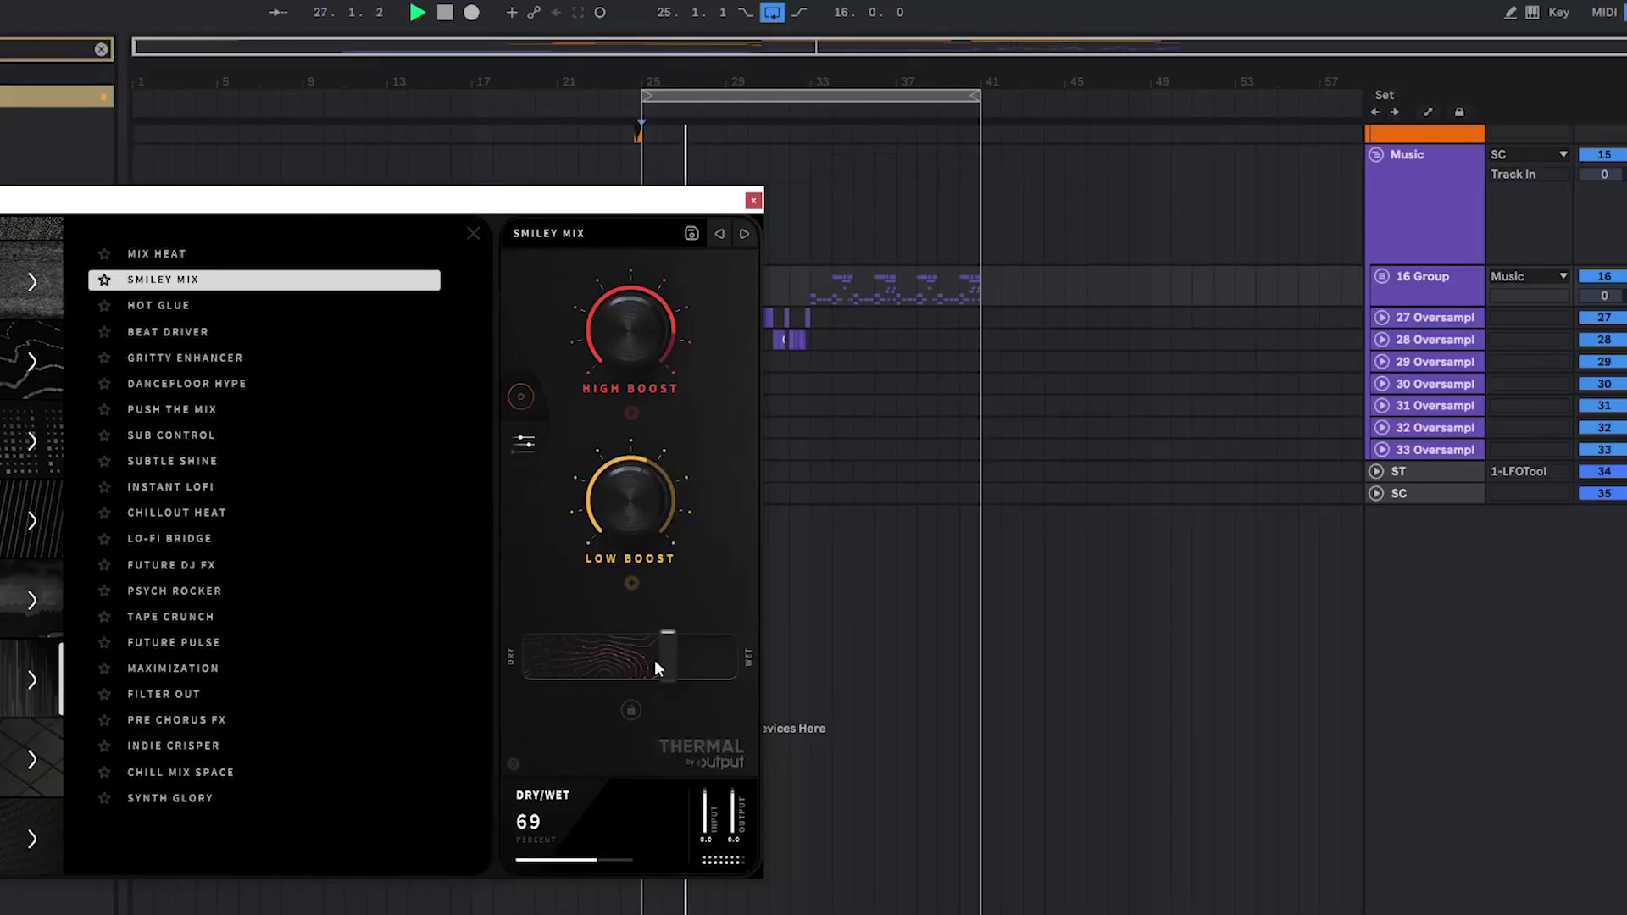
Compare the drop with Thermal's dry/wet at 0, then bring it back up to about 70 percent
left_click_drag(664, 660, 432, 658)
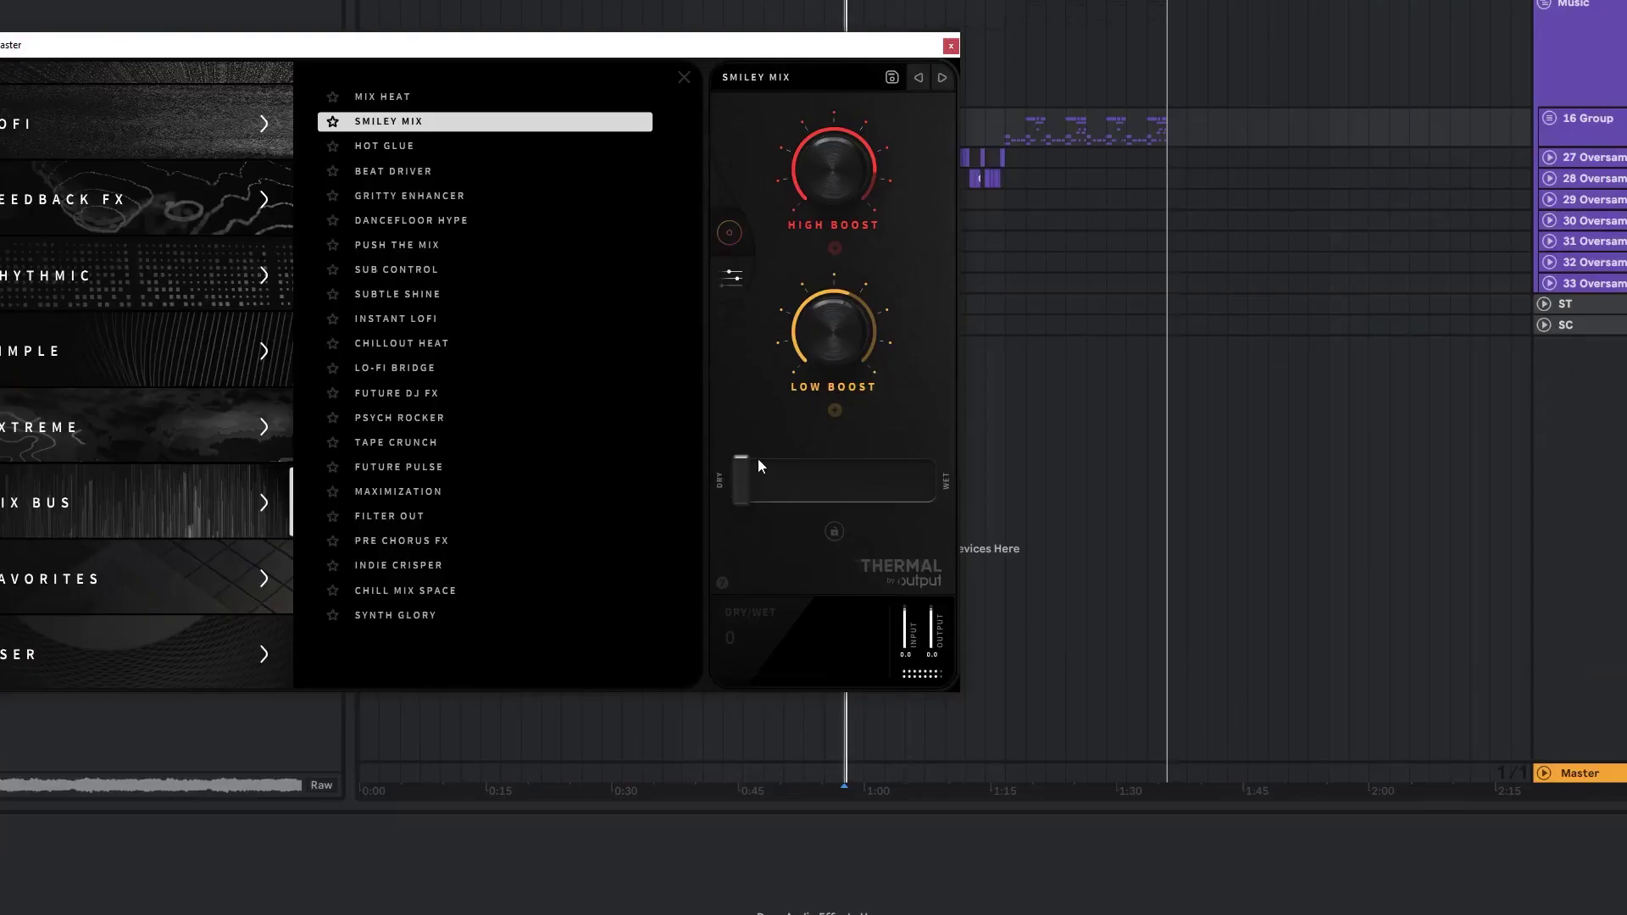
left_click_drag(761, 464, 832, 440)
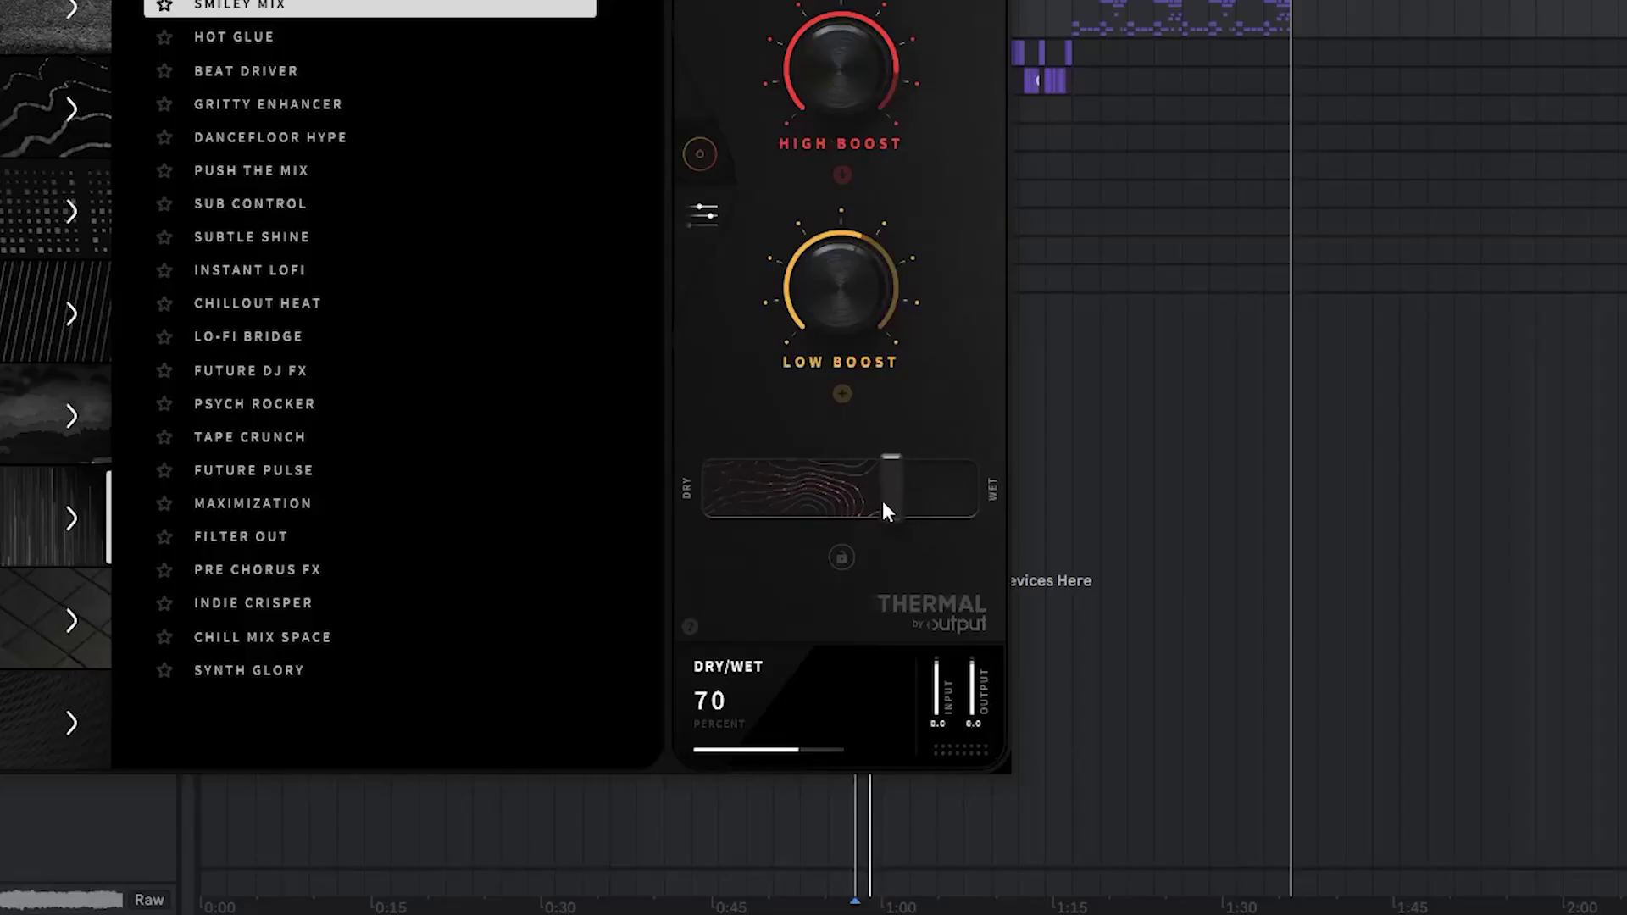
left_click_drag(864, 489, 862, 488)
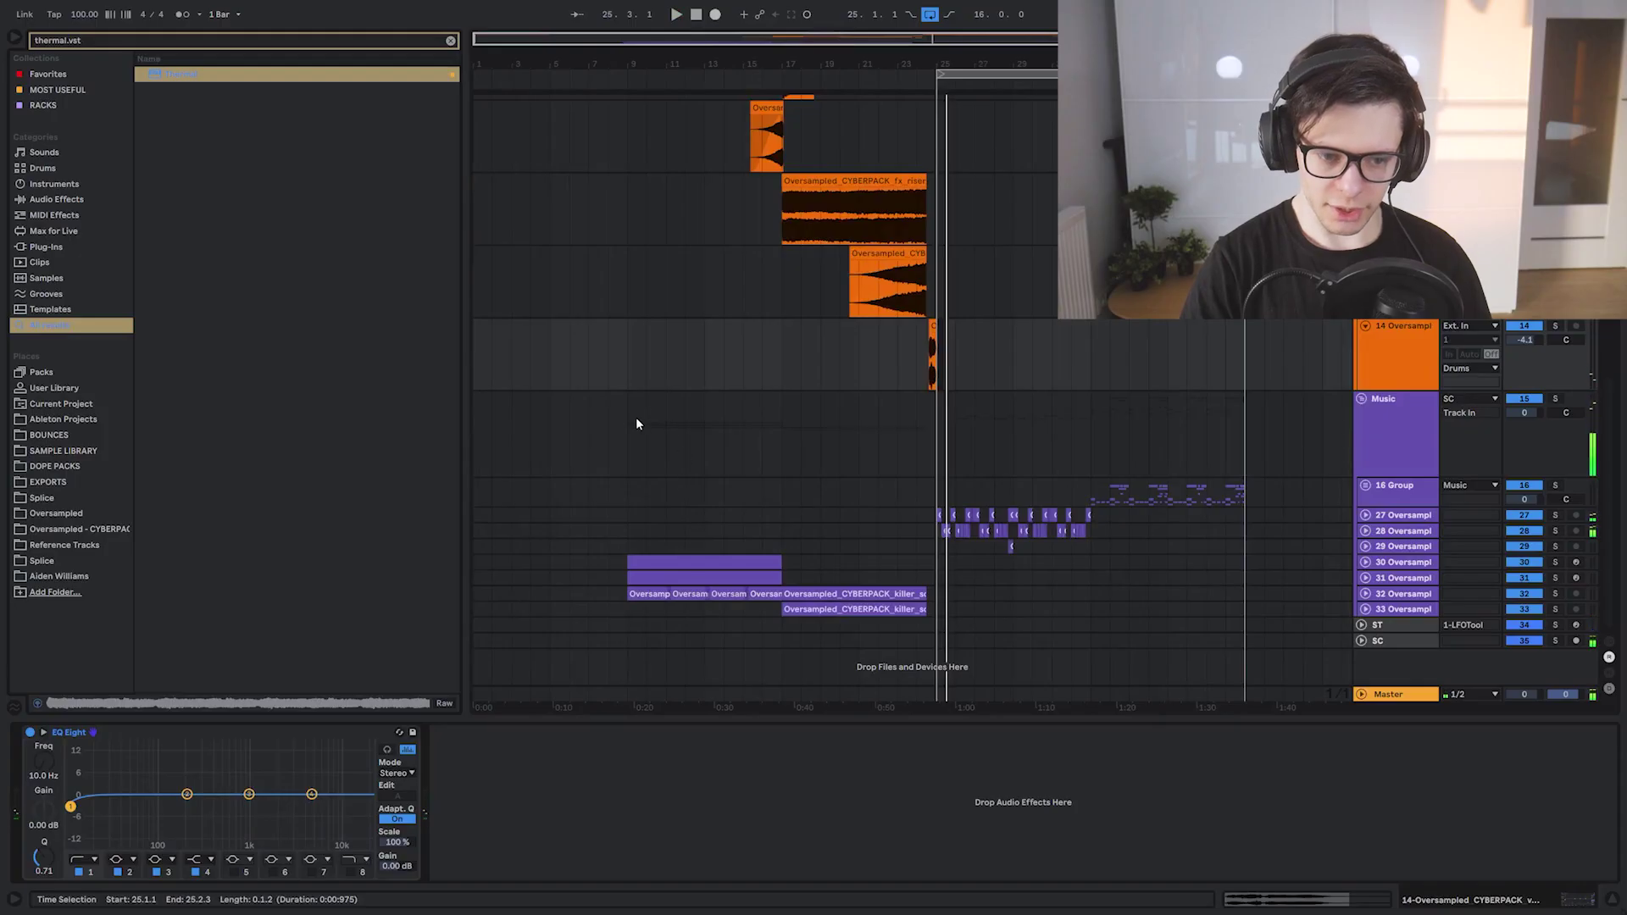
Start playback from 9.1.1, fold the expanded drum tracks and save the set
left_click(635, 416)
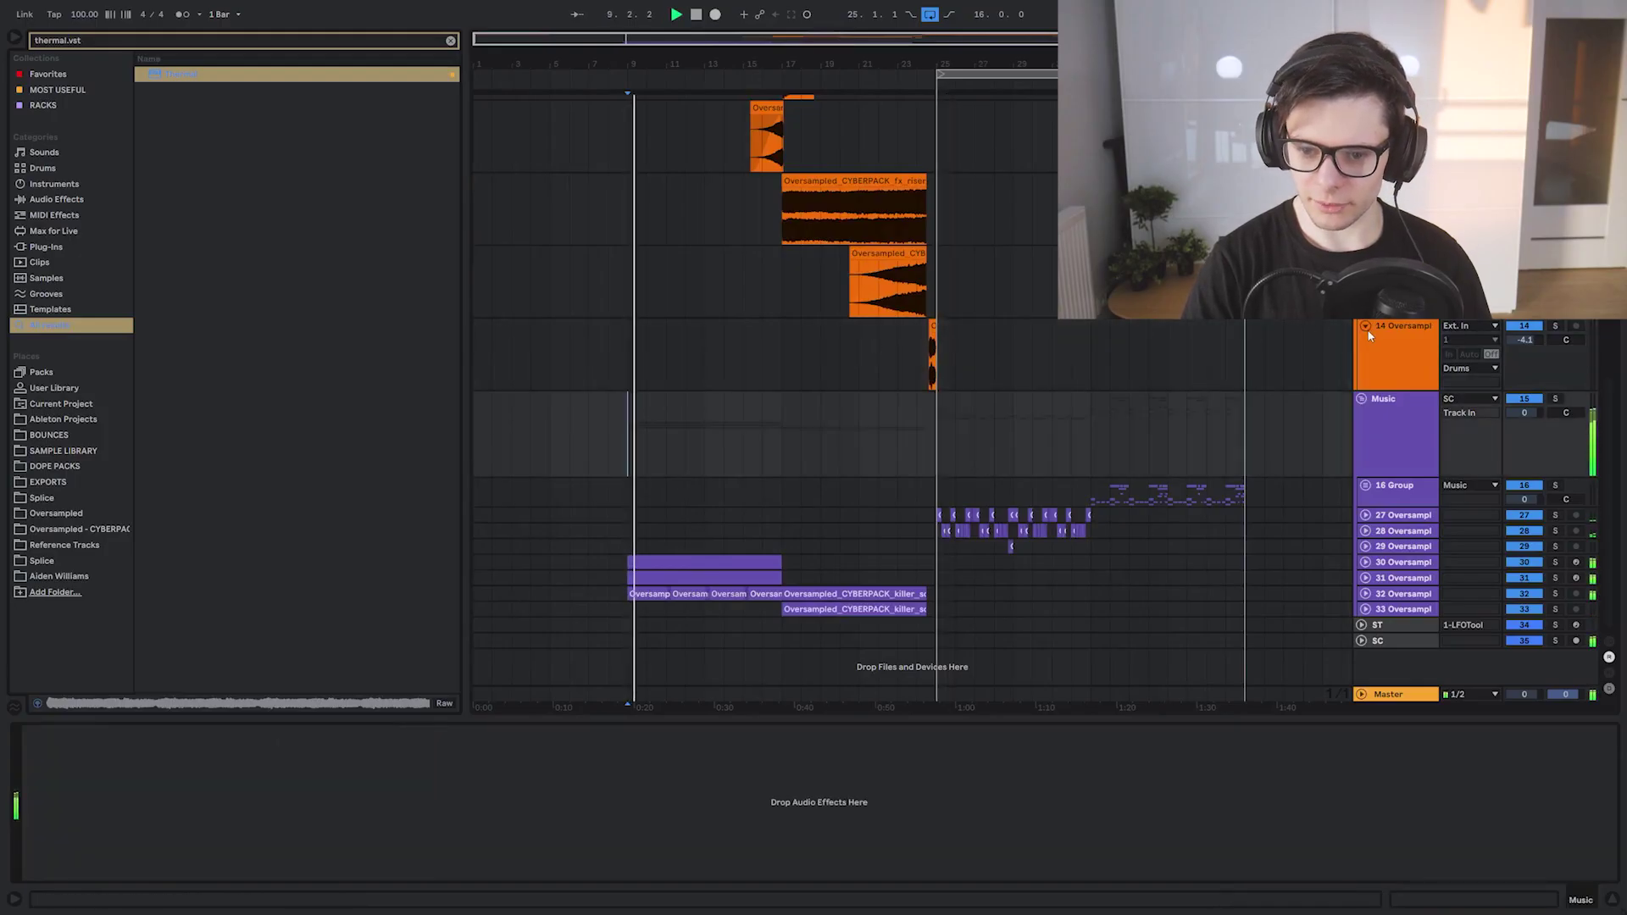
left_click(1365, 328)
left_click(542, 190)
key("Delete")
left_click(742, 373)
left_click(638, 404)
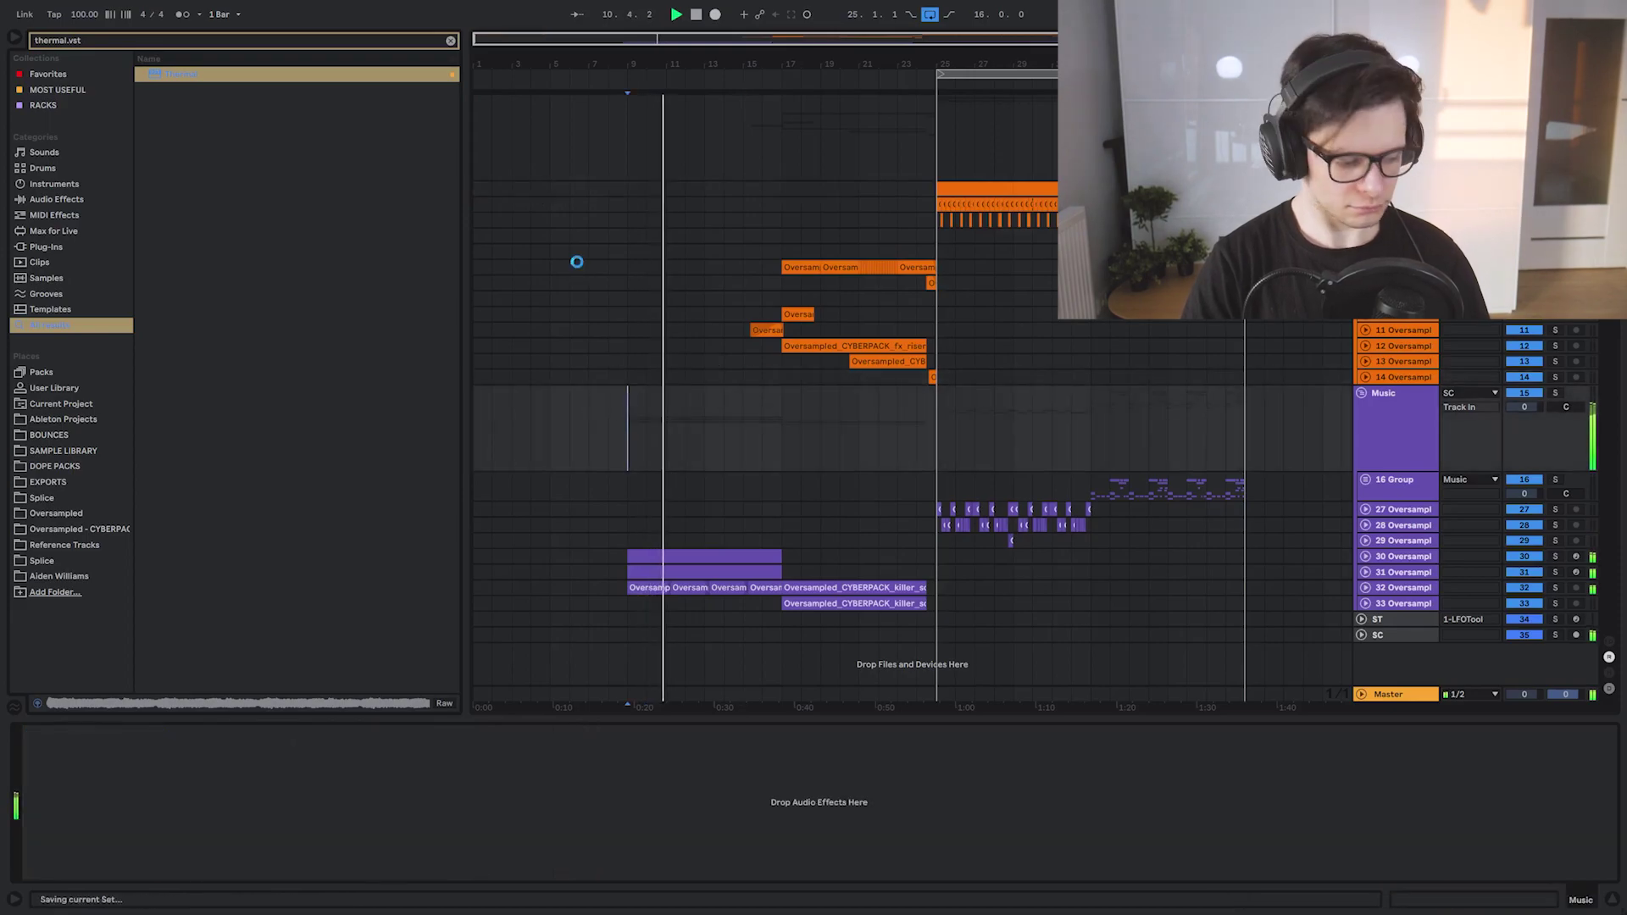
Play through the build-up and the drop with the Master chain's devices shown to review the arrangement
left_click(1415, 698)
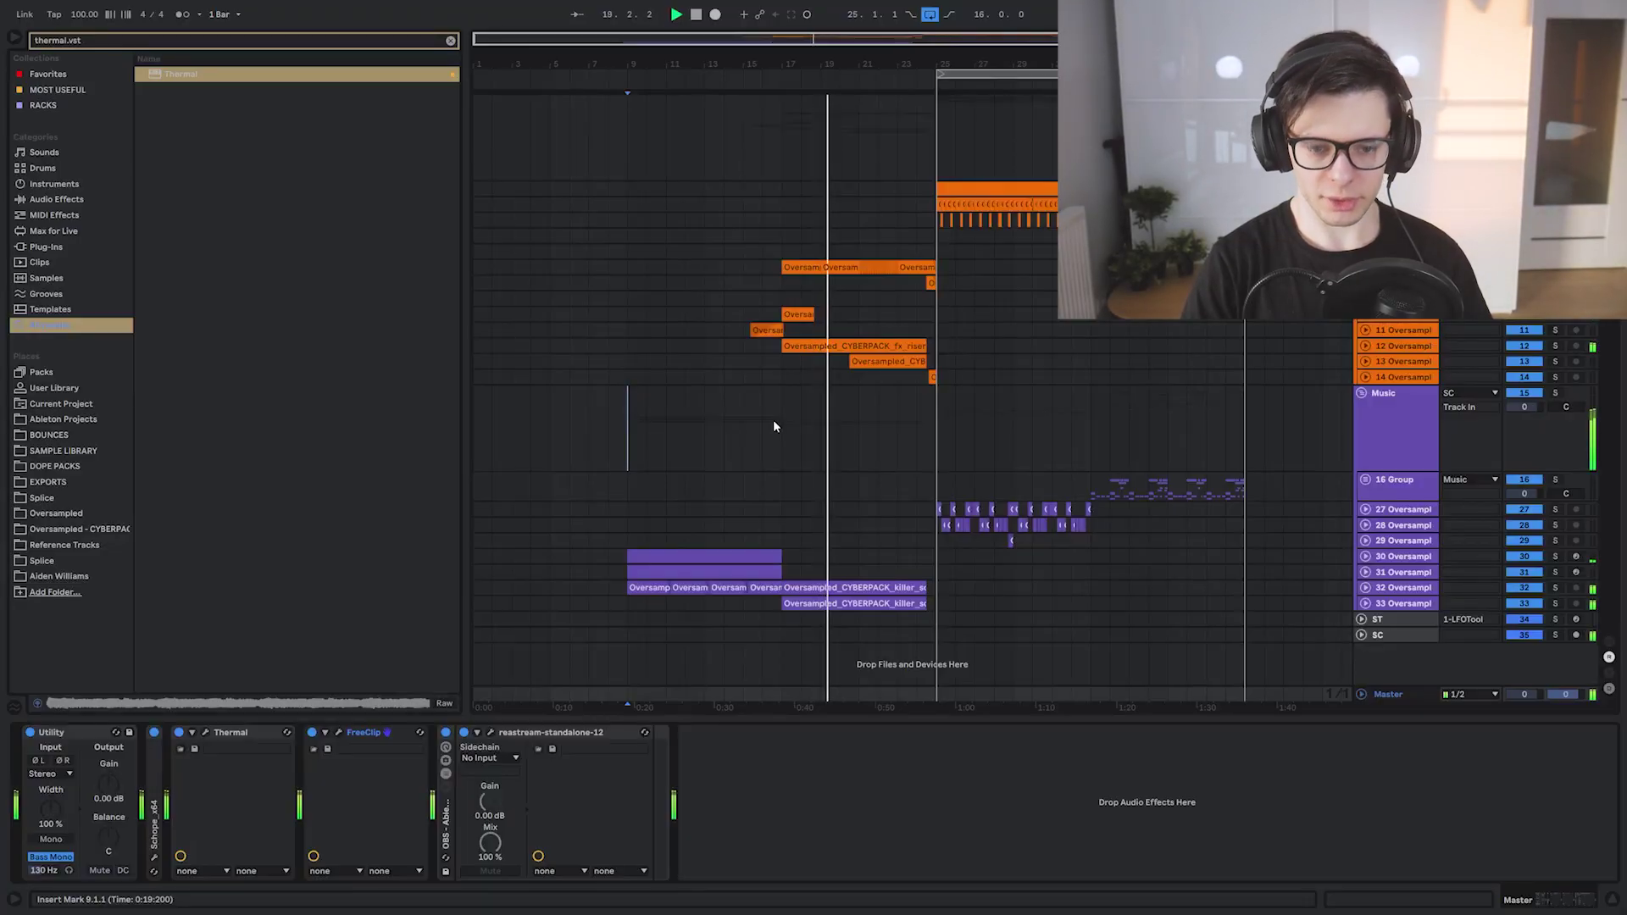
left_click_drag(834, 66, 820, 106)
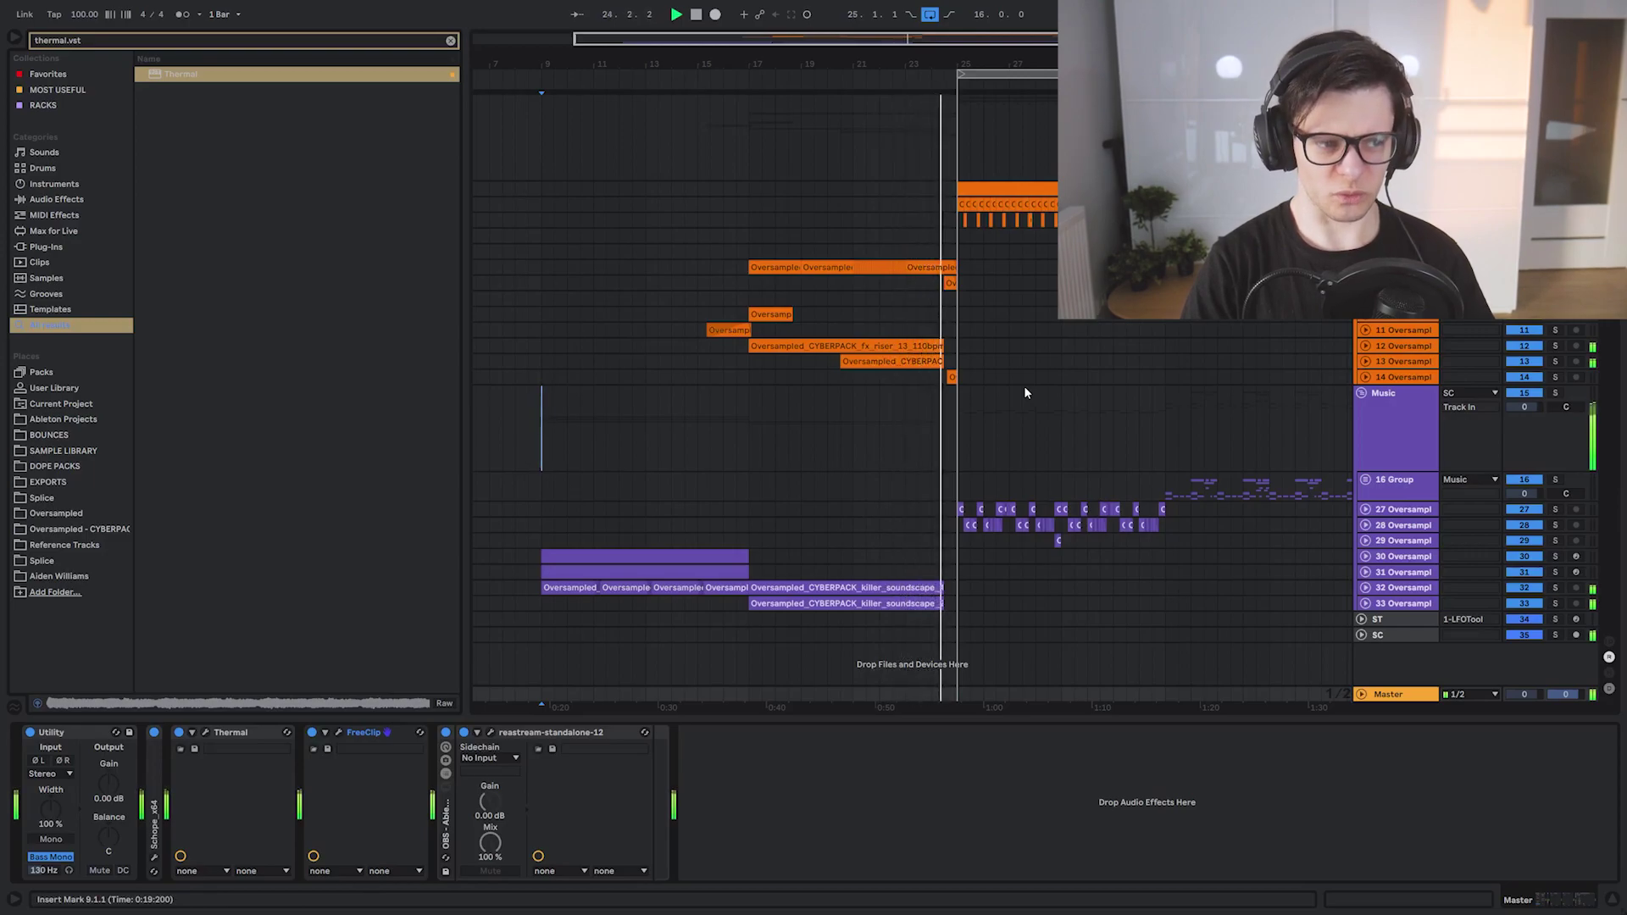
left_click_drag(920, 64, 964, 39)
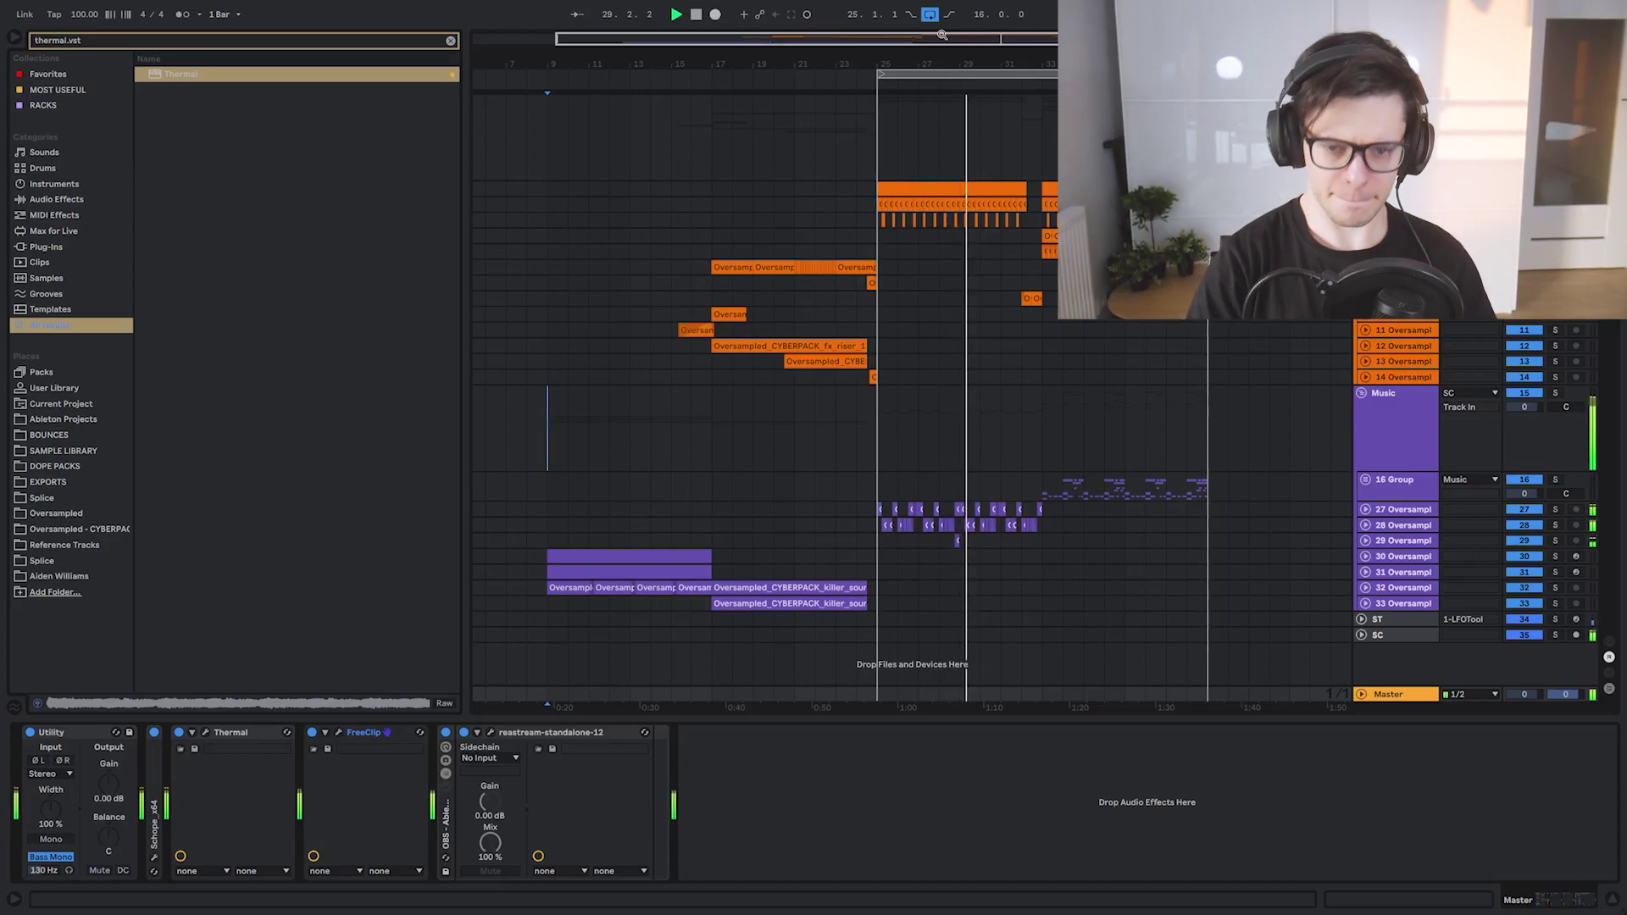
left_click_drag(971, 39, 1052, 113)
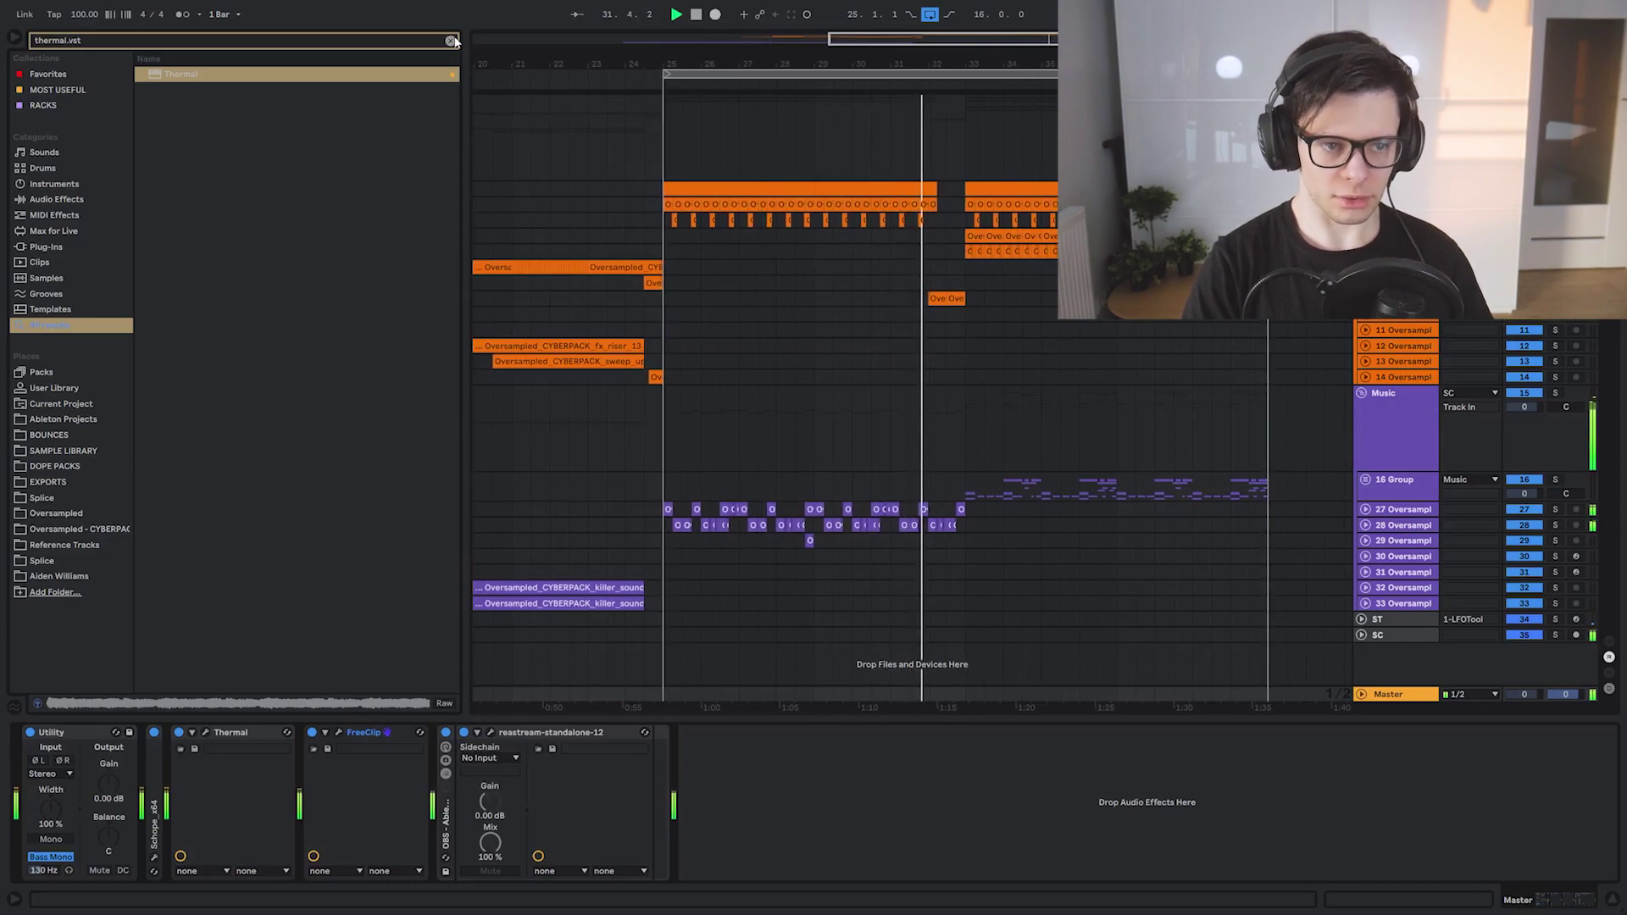
Clear the browser search and switch off the arrangement loop
key("ctrl+f")
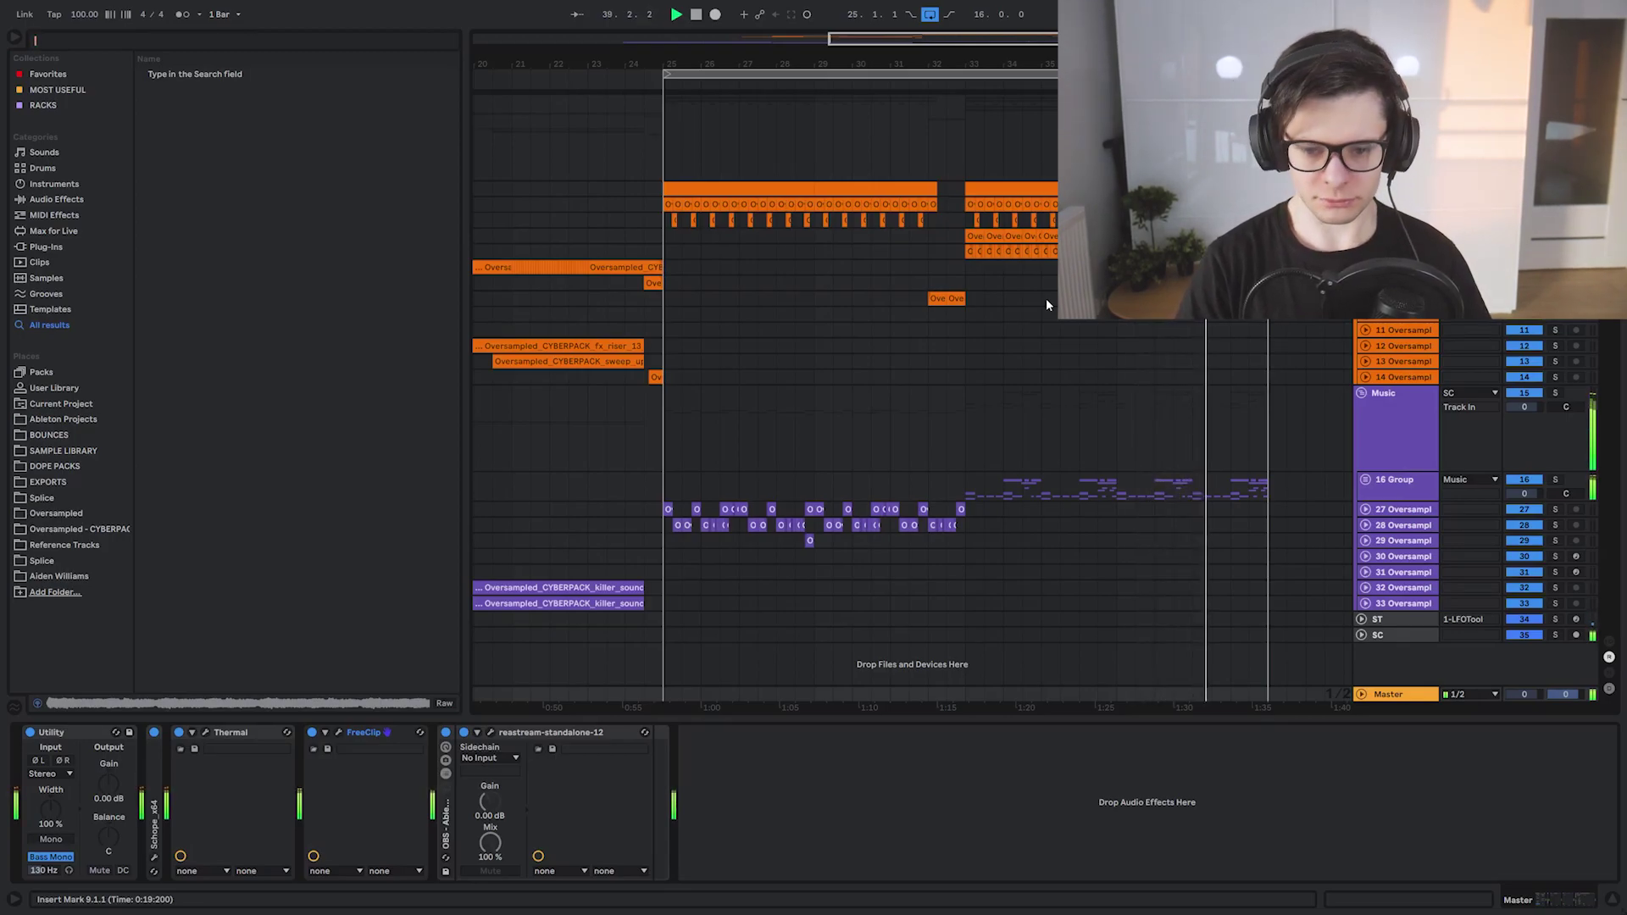
left_click(930, 16)
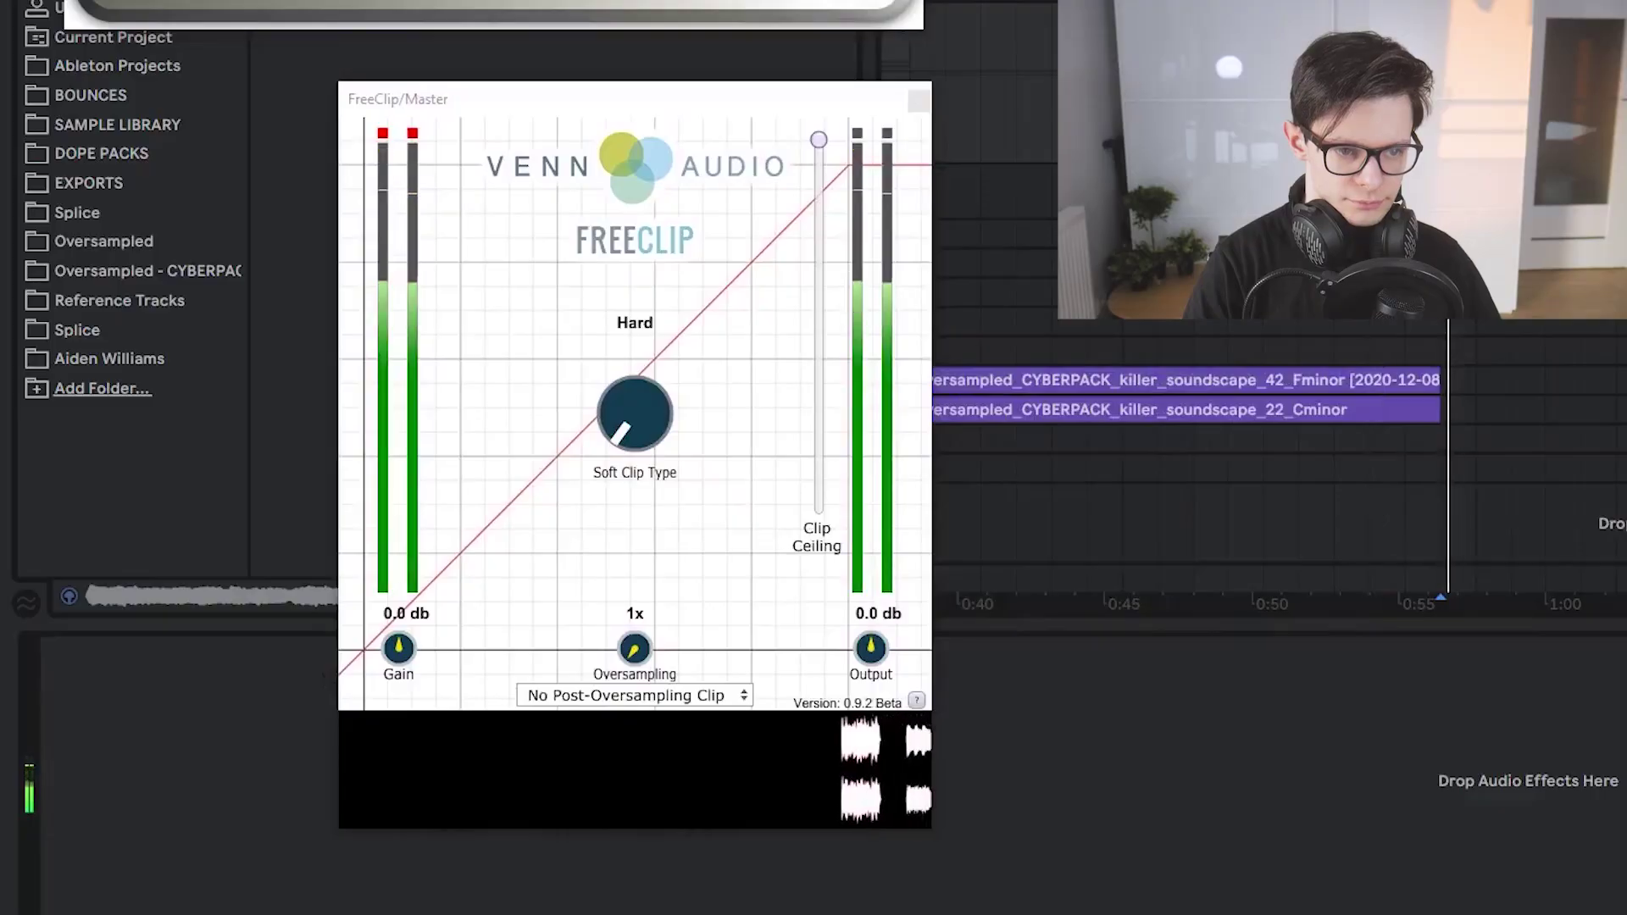
Lower the clip ceiling of FreeClip on the Master to -2.7 dB
left_click_drag(823, 151, 810, 166)
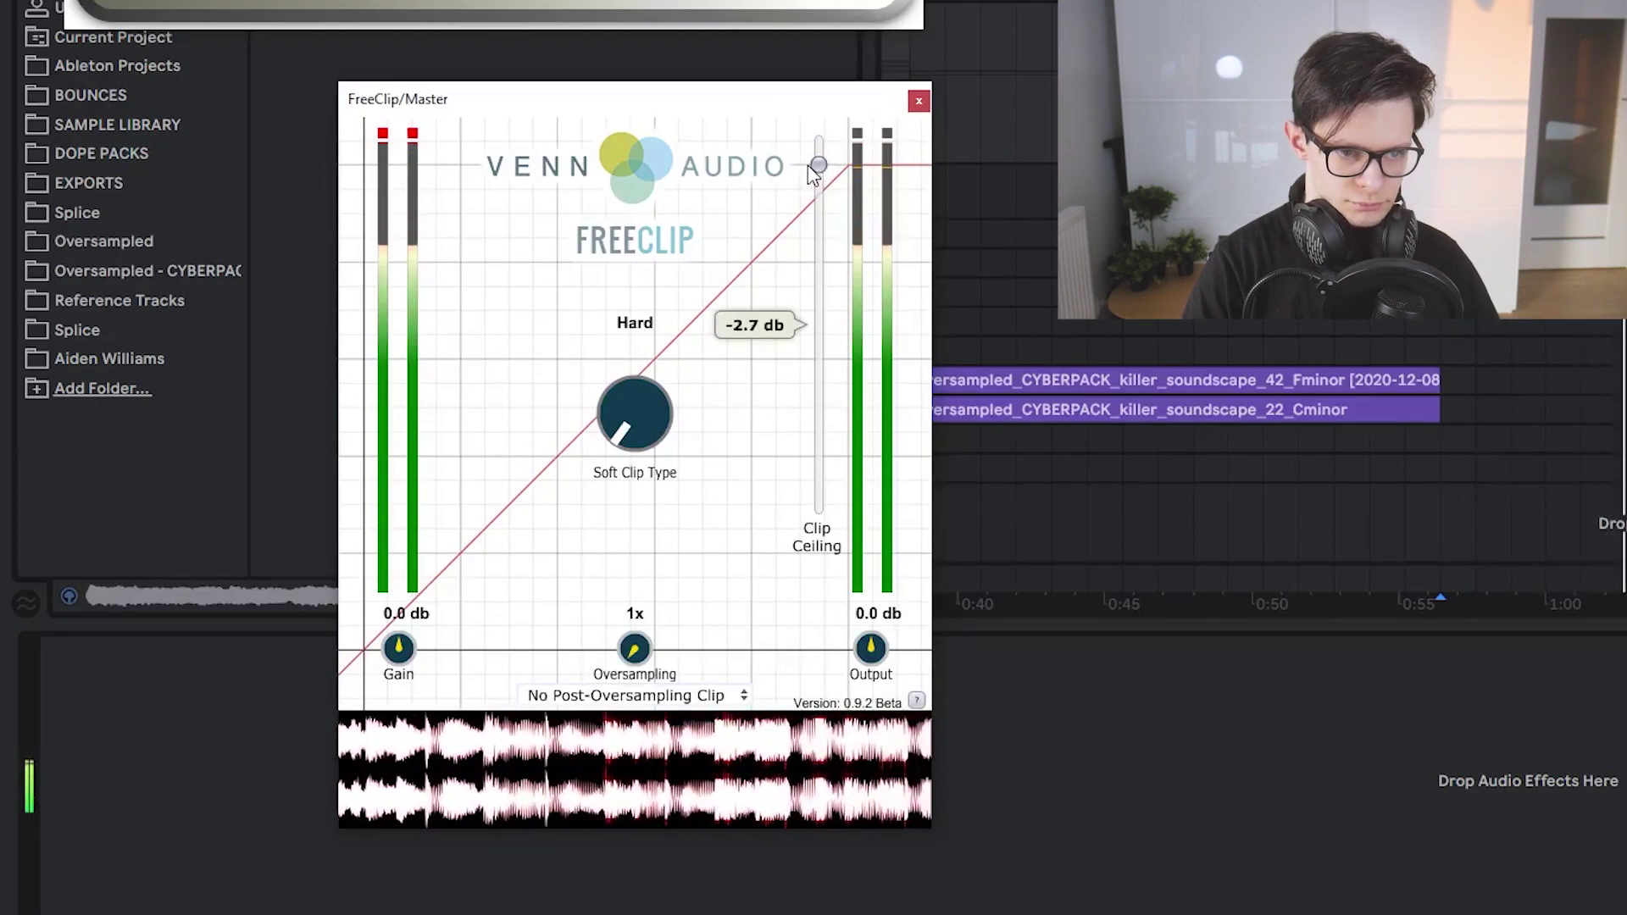